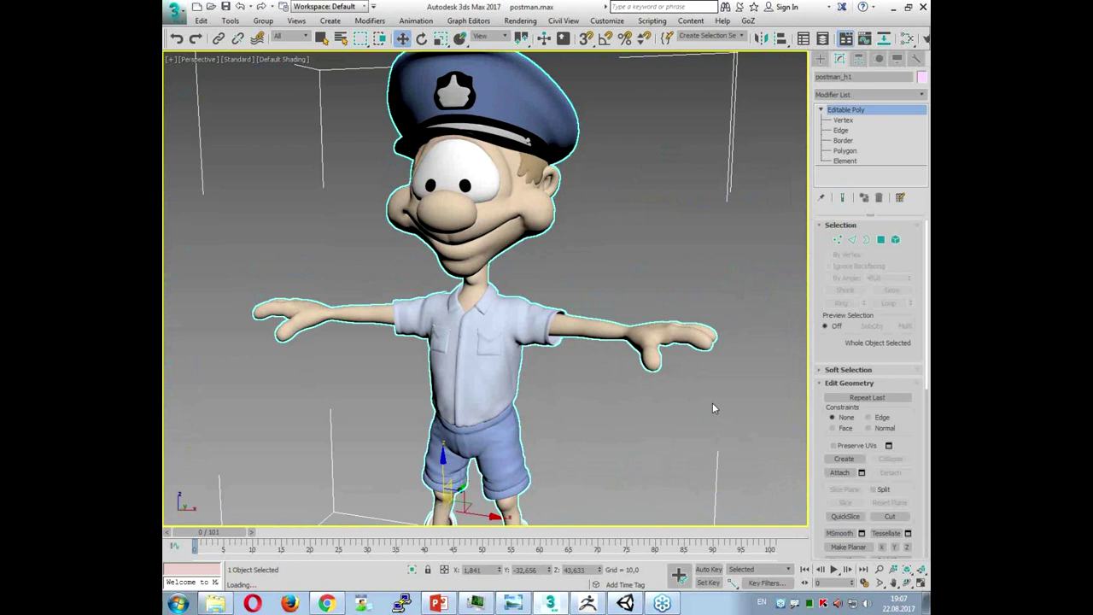
Step: Switch to the PowerPoint presentation, show the slide "Создание 3D персонажа 2", and return to 3ds Max
key(alt+shift)
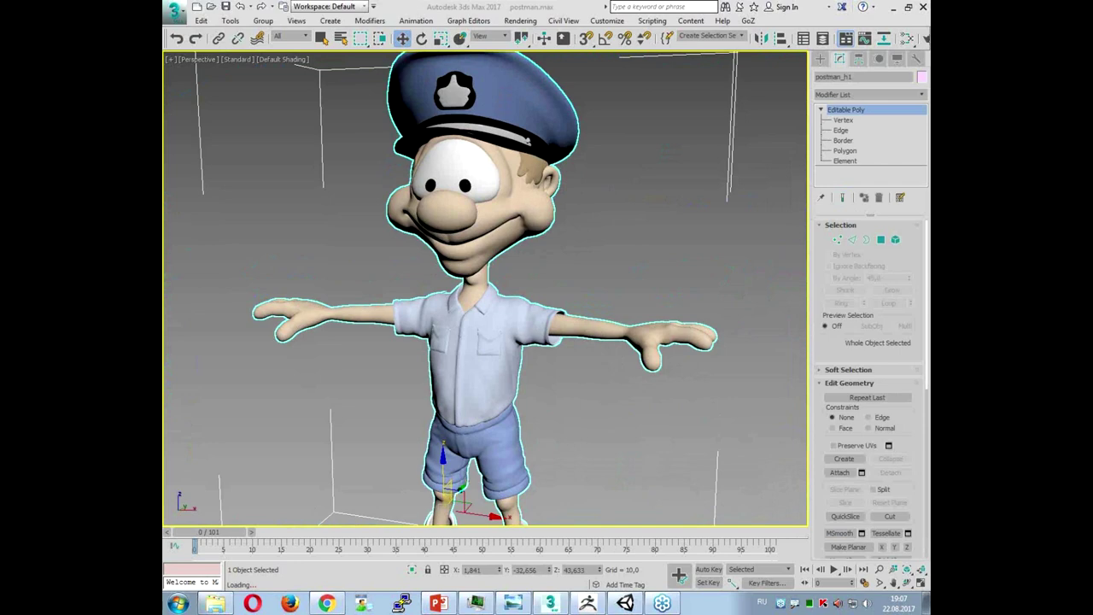
key(alt+Tab)
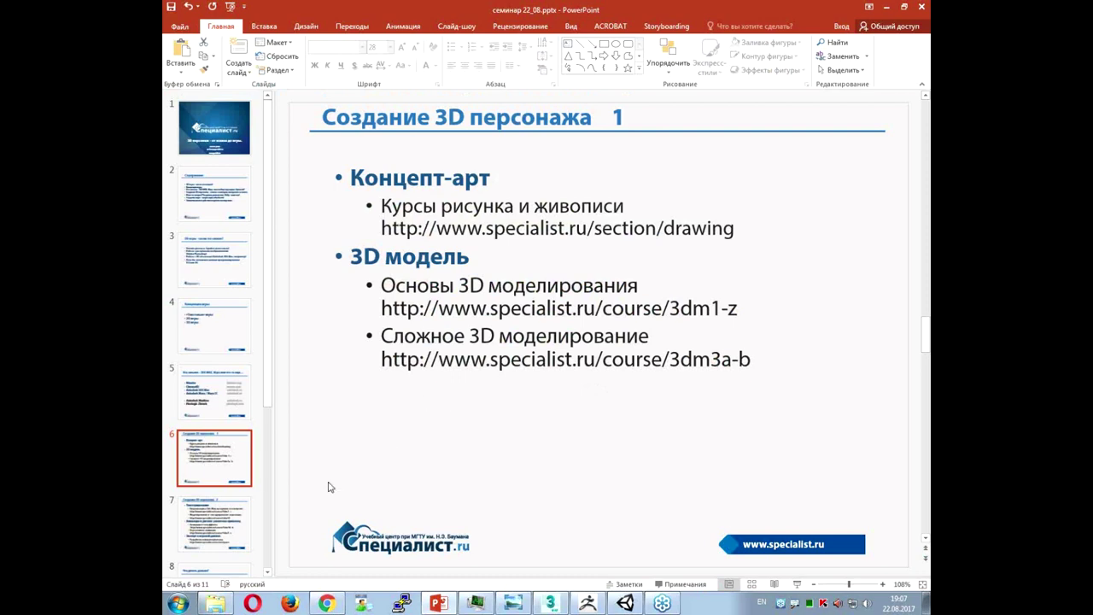
key(Down)
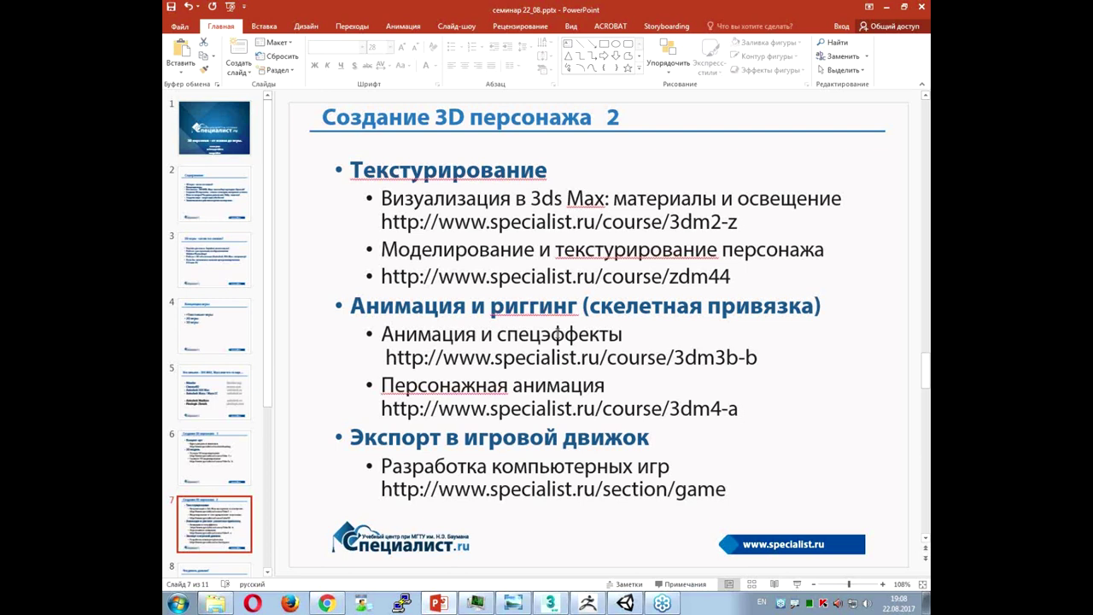
key(alt+Tab)
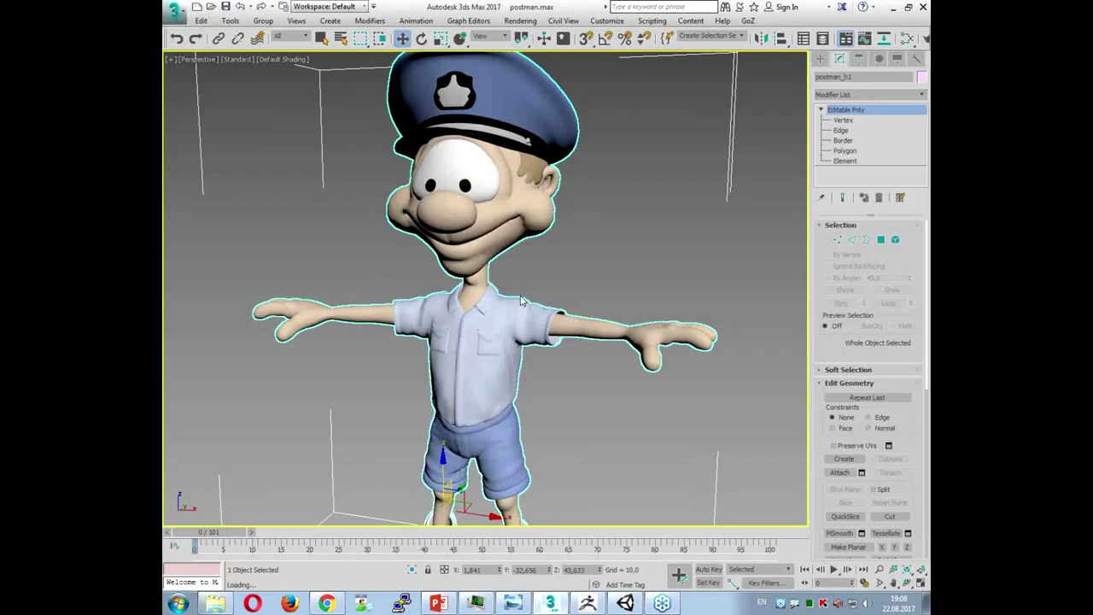
Step: Open the recent scene Zombie complete.max, adopting the file's gamma and LUT settings and its unit scale
click(166, 8)
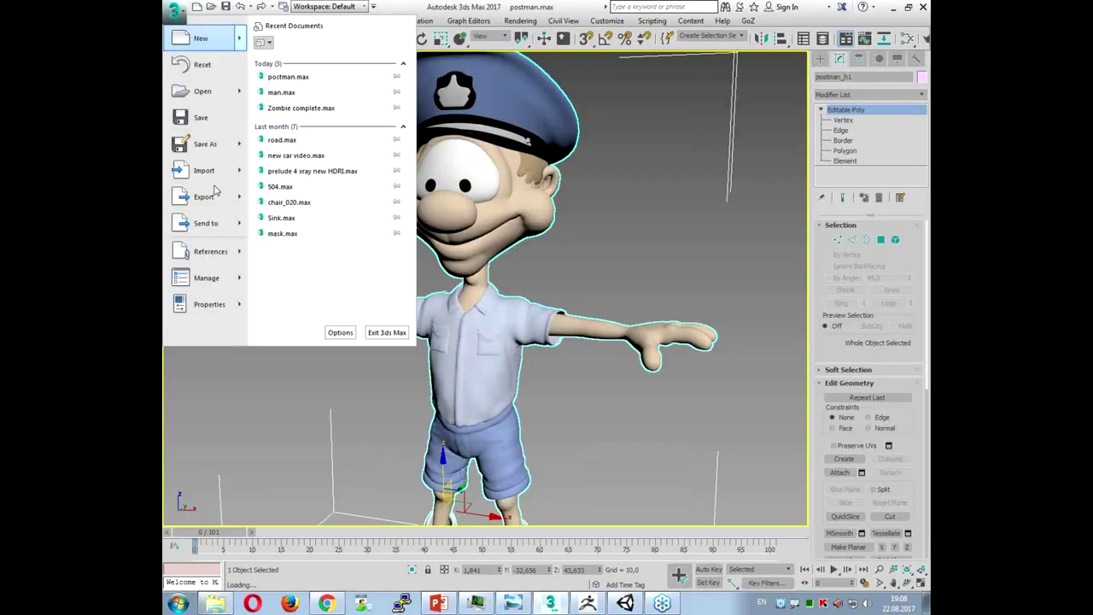
click(347, 196)
click(539, 317)
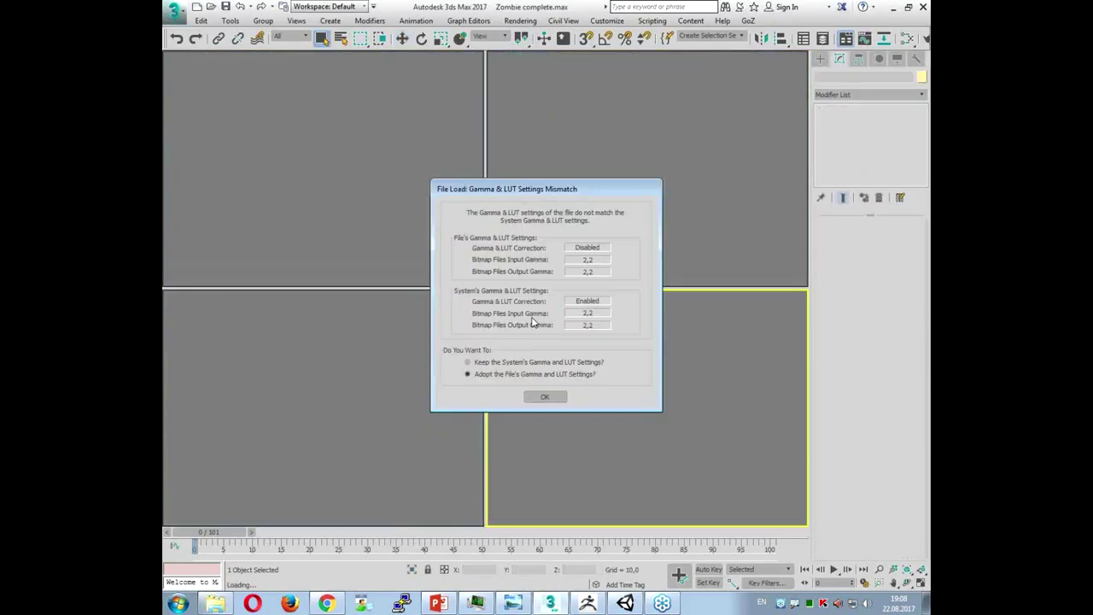
click(548, 395)
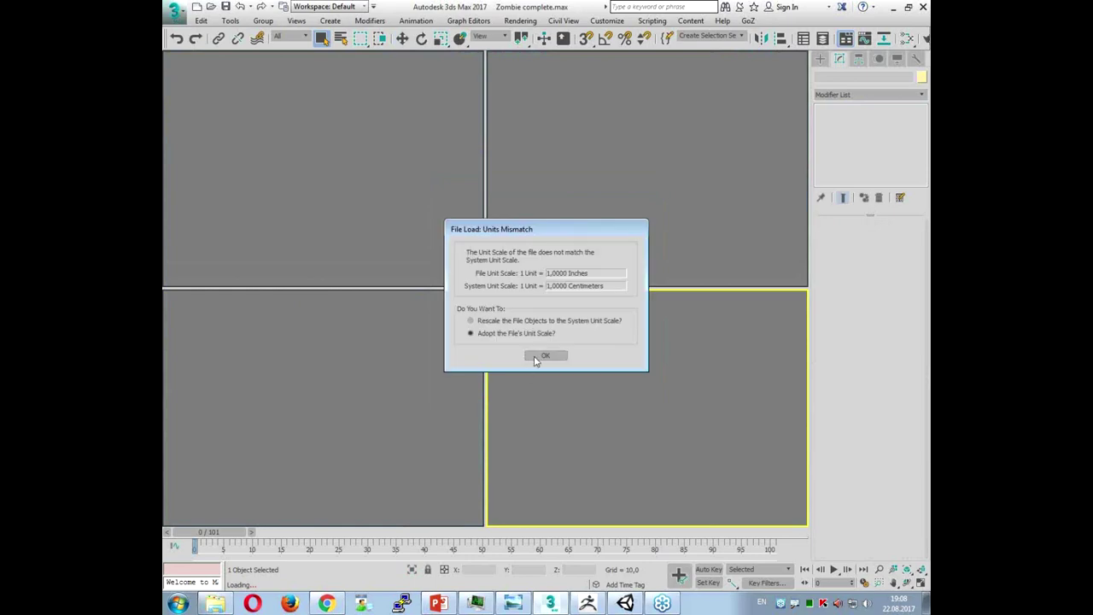
click(534, 357)
click(538, 367)
Step: Maximize the perspective viewport and try to move the ring control around the zombie's left wrist
key(alt+w)
alt+middle_drag(538, 367, 507, 422)
scroll(502, 364, up, 3)
scroll(501, 364, up, 3)
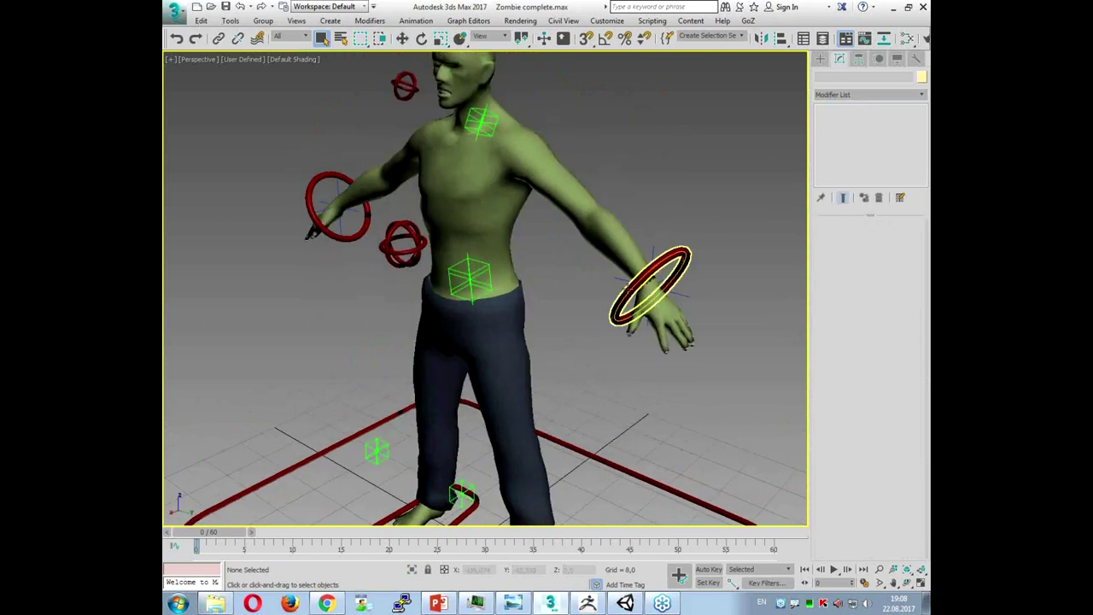
click(634, 312)
key(w)
mouse_move(660, 308)
mouse_down()
mouse_move(637, 296)
mouse_move(656, 302)
mouse_up()
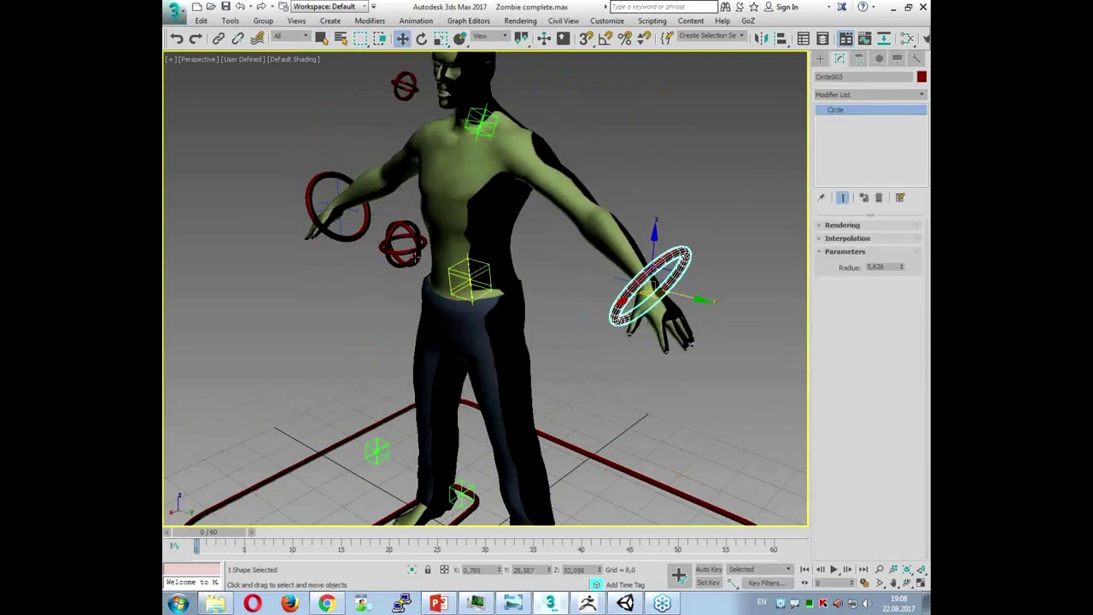
Step: Select the spherical spline control in front of the zombie's waist and try to rotate it
click(403, 254)
key(e)
mouse_move(378, 205)
mouse_down()
mouse_move(379, 256)
mouse_move(379, 209)
mouse_up()
alt+middle_drag(461, 273, 554, 333)
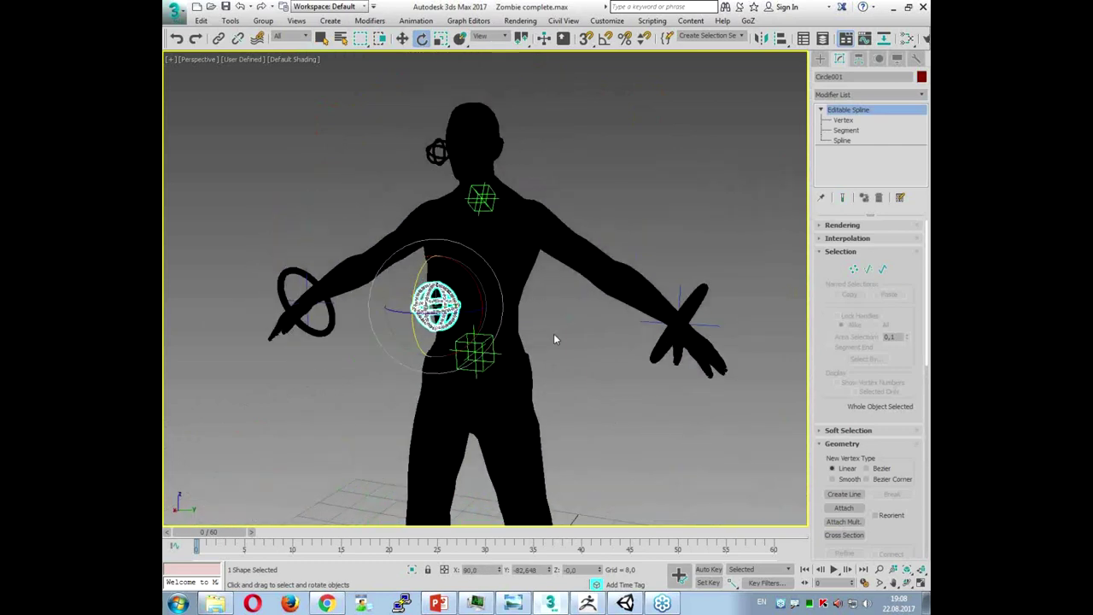
Step: Deselect the control and set the viewport's quality preset to Standard
click(553, 332)
scroll(558, 308, up, 5)
scroll(559, 308, down, 4)
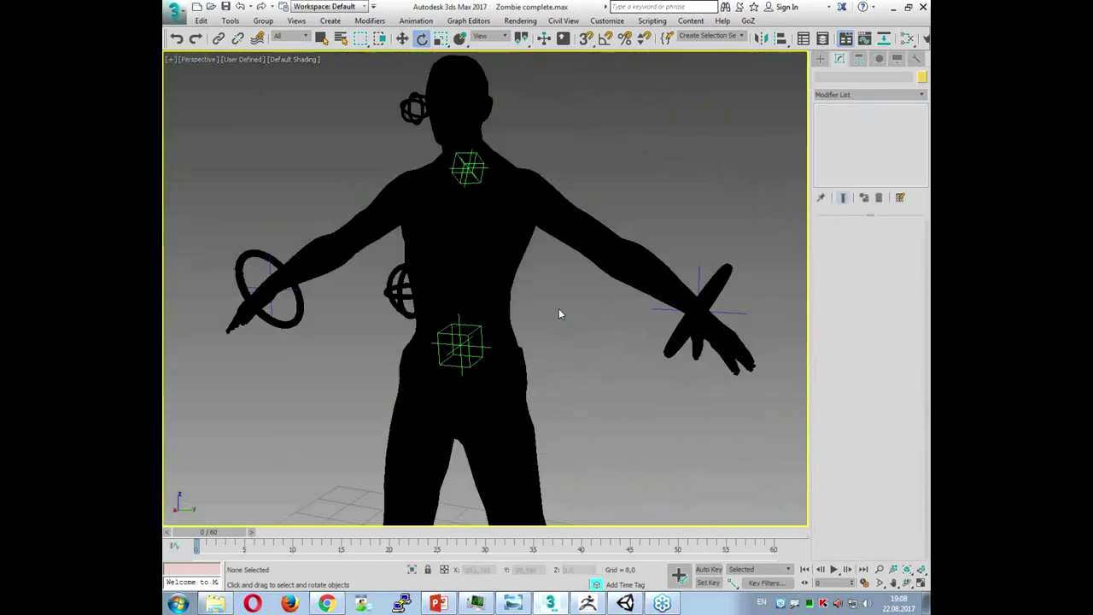
click(290, 60)
click(248, 60)
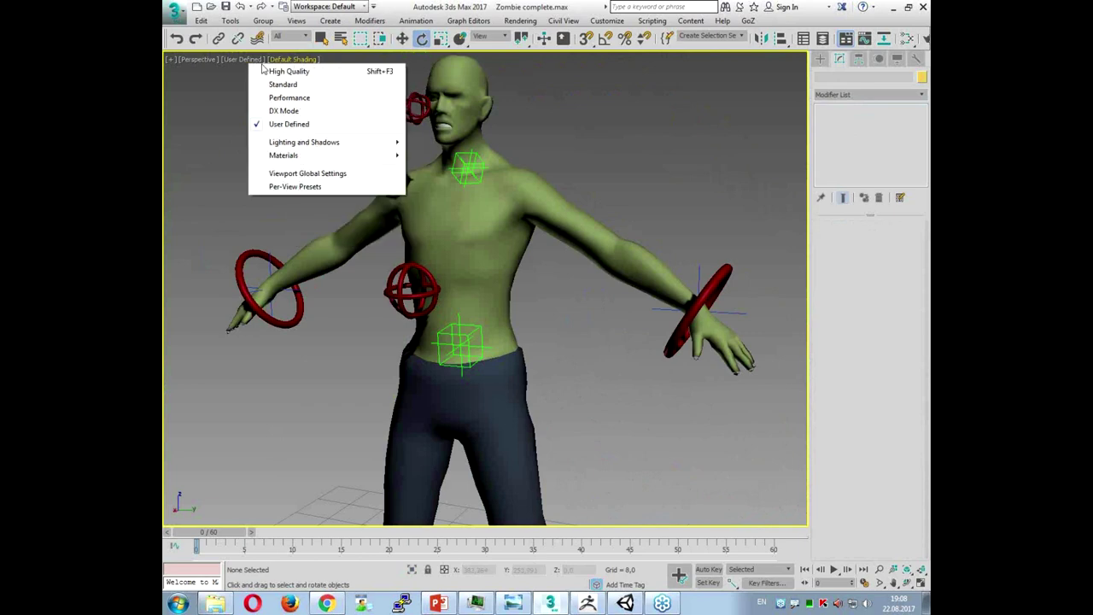
click(280, 85)
Step: Select the skinned zombie mesh at its head to show its wireframe and Skin modifier
alt+middle_drag(660, 145, 539, 207)
scroll(534, 209, up, 8)
scroll(513, 224, down, 4)
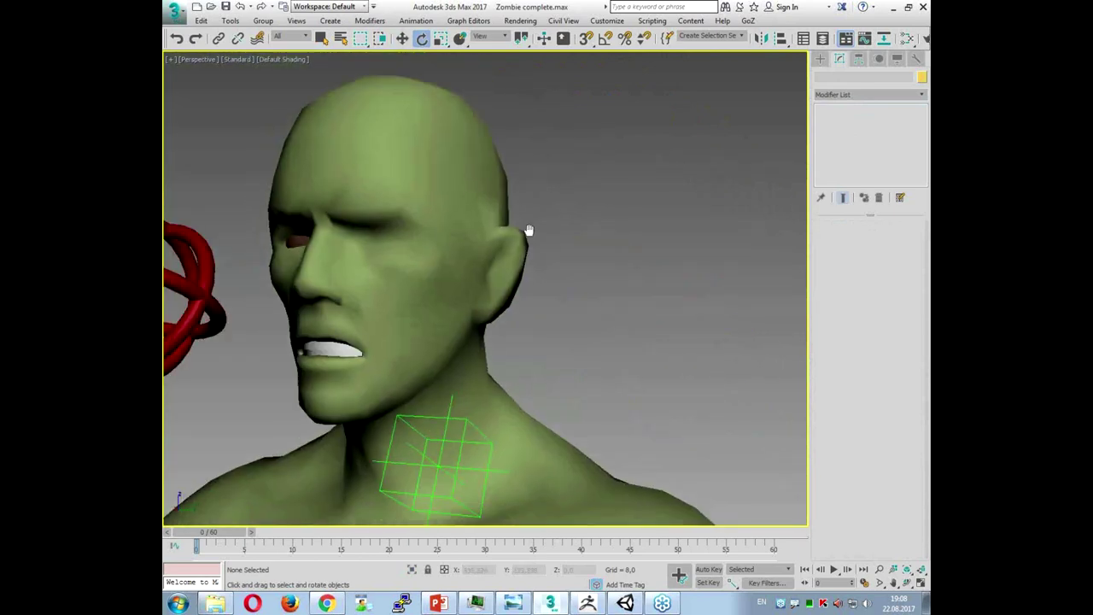
click(501, 252)
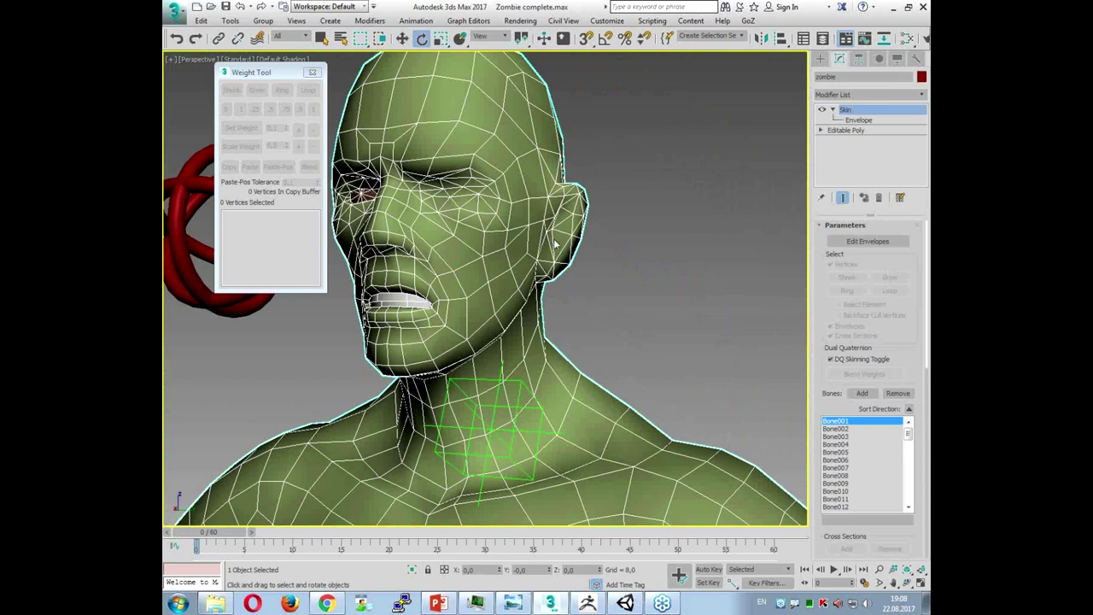
Step: Switch to ZBrush and import zombie.obj from the Zombie folder as a tool
click(588, 603)
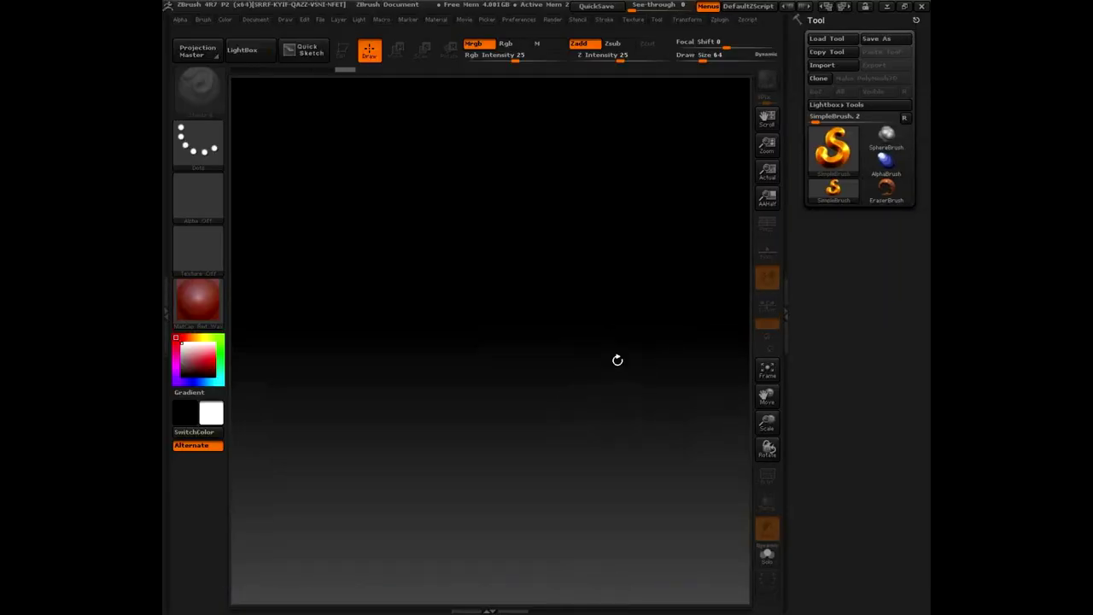
click(822, 64)
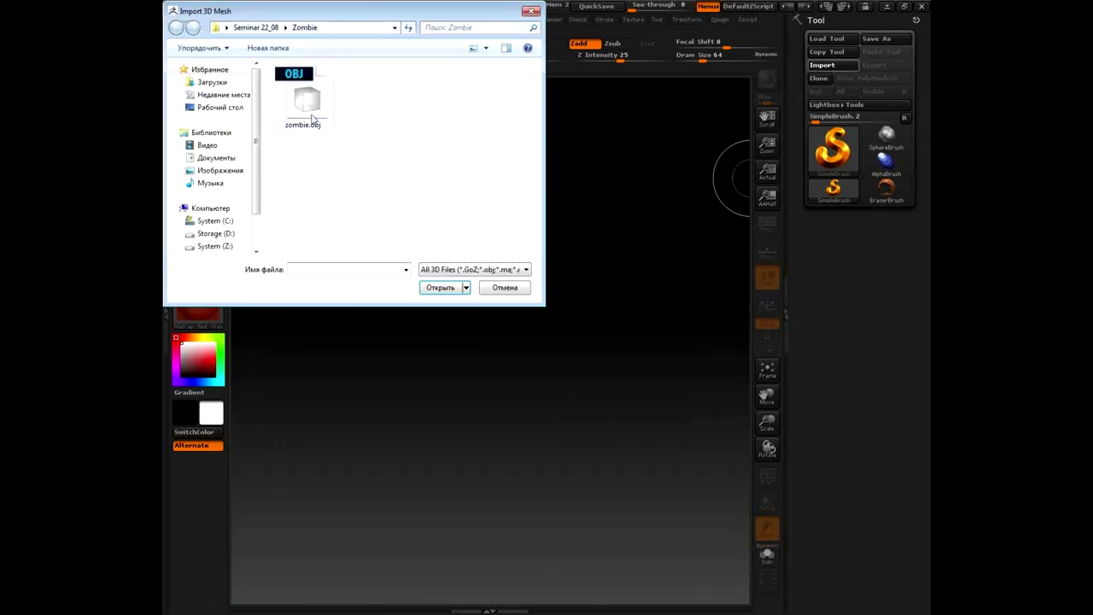
double_click(304, 100)
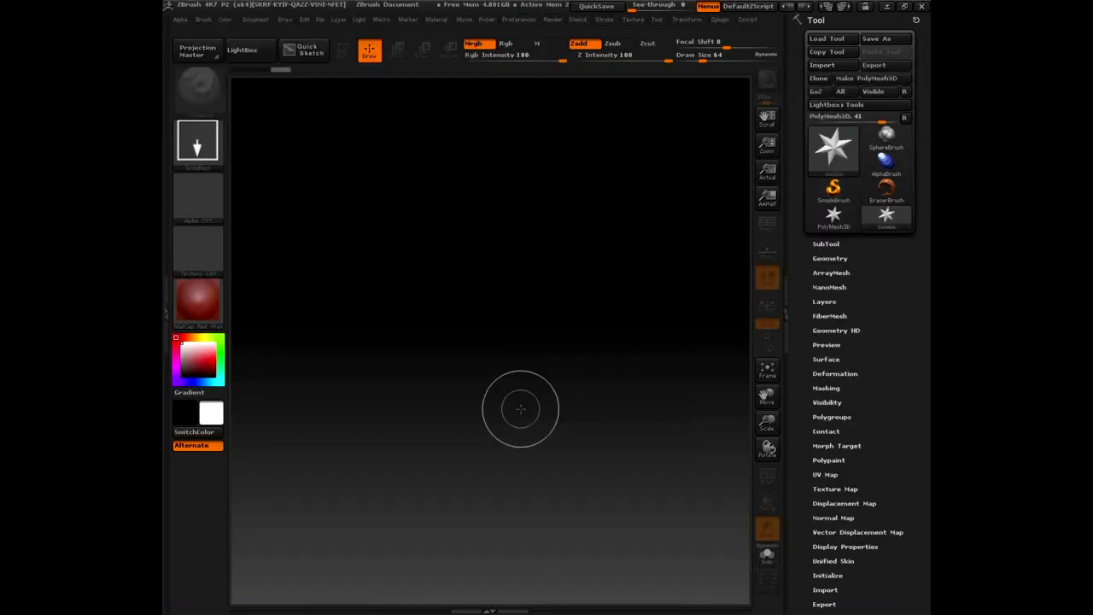
Step: Draw the imported zombie on the canvas and enter Edit mode
drag(454, 418, 461, 610)
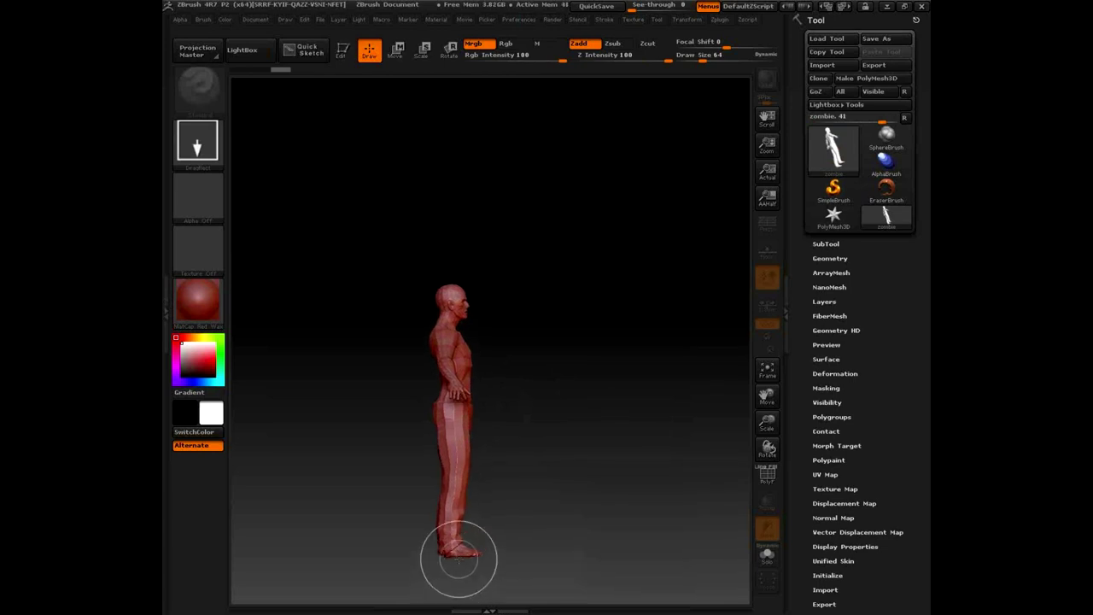
key(t)
drag(591, 411, 617, 495)
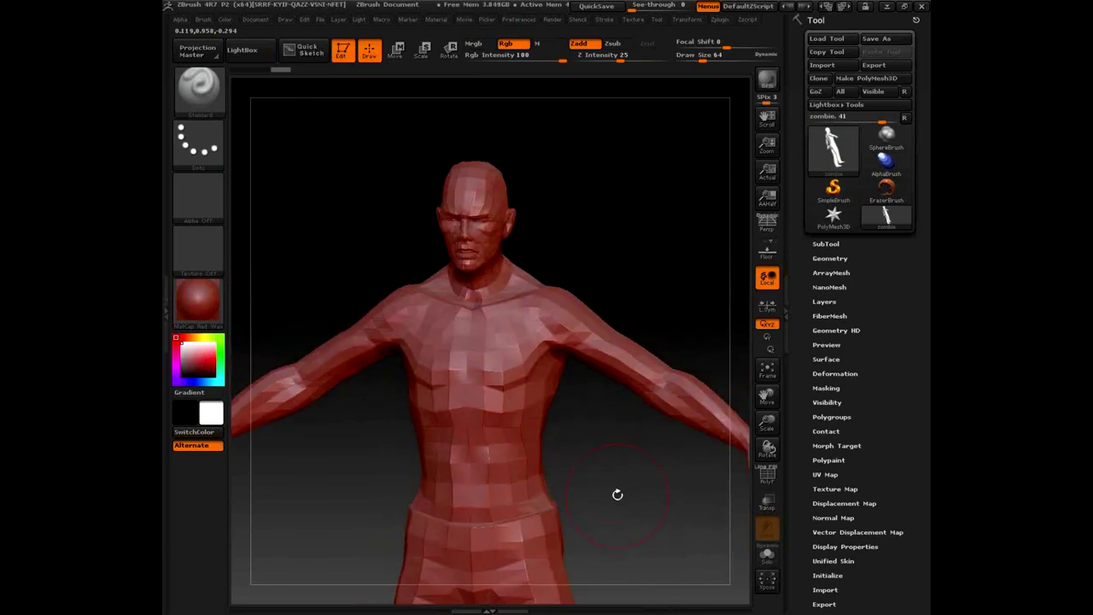
Step: Apply the MatCap Skeleton material to the zombie model
drag(632, 244, 569, 182)
drag(666, 408, 675, 581)
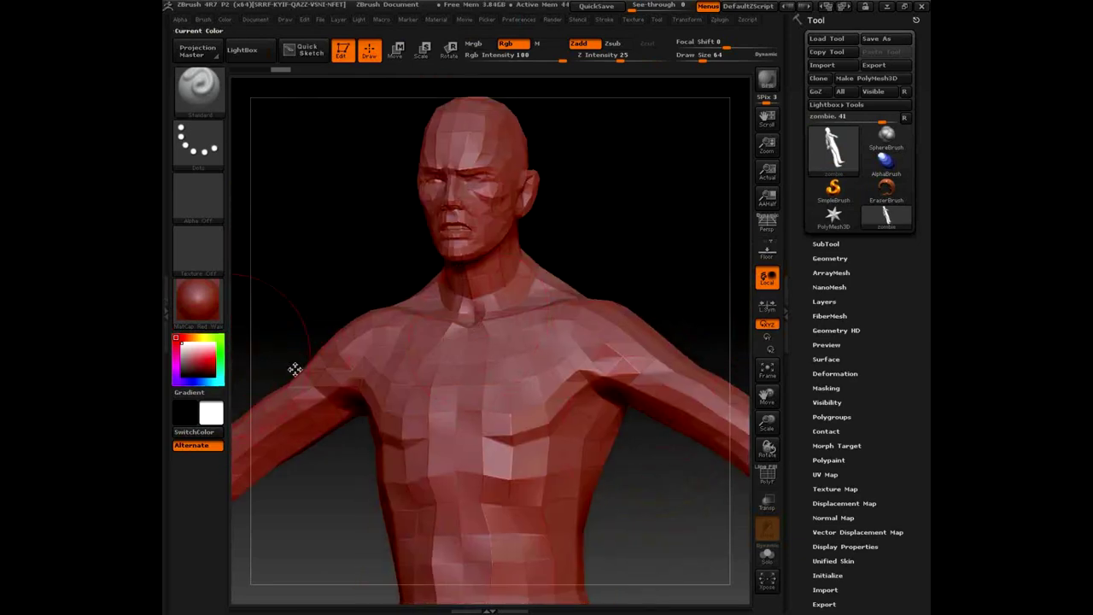
click(192, 319)
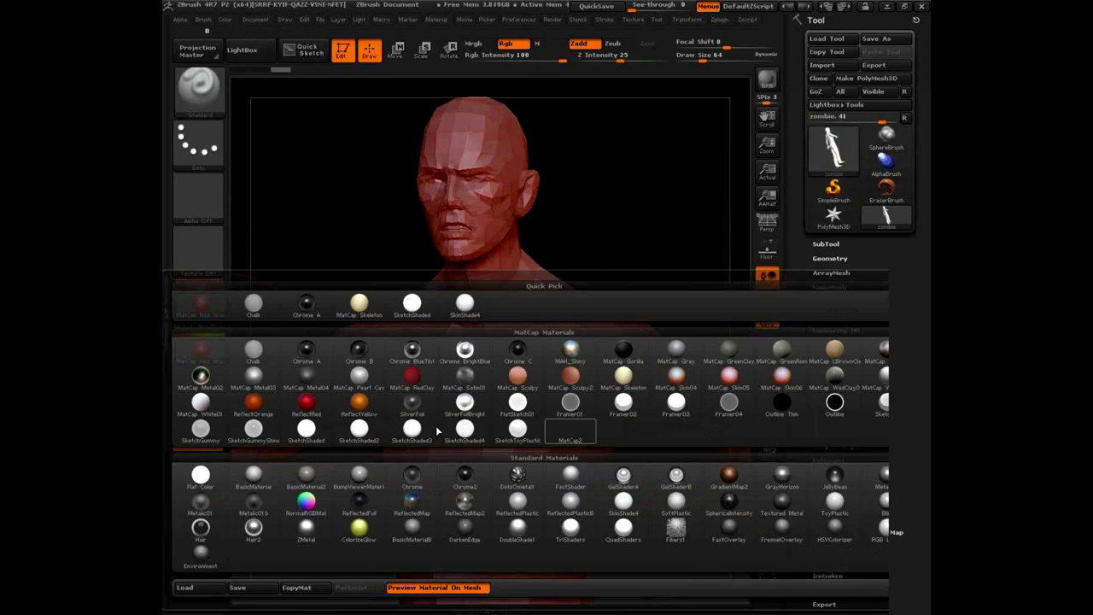
click(624, 376)
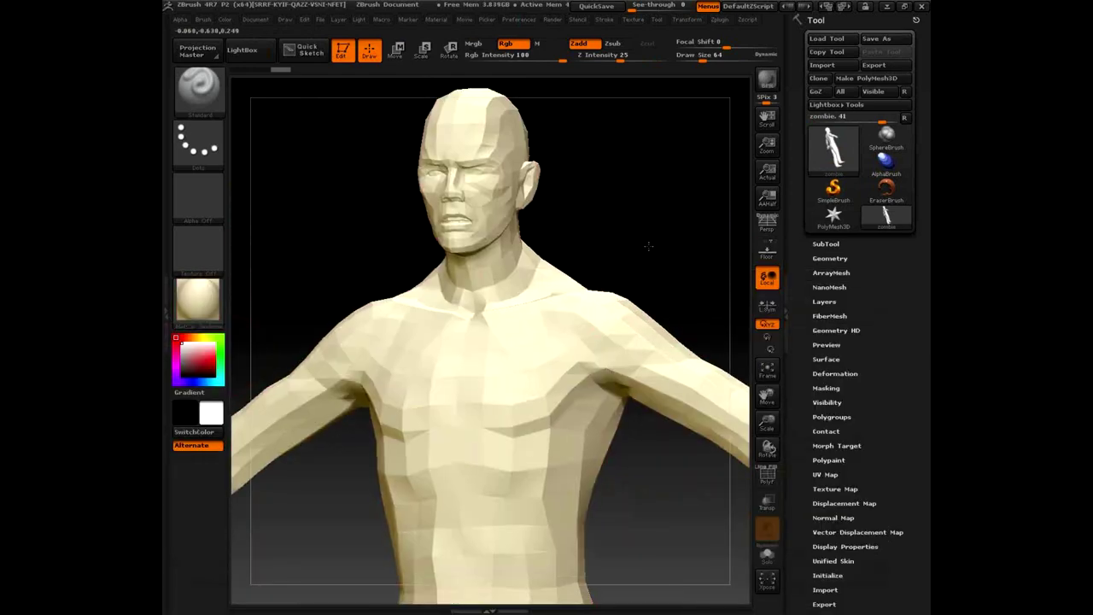
Step: Divide the zombie's geometry up to subdivision level 5 with smoothing on
drag(623, 276, 622, 353)
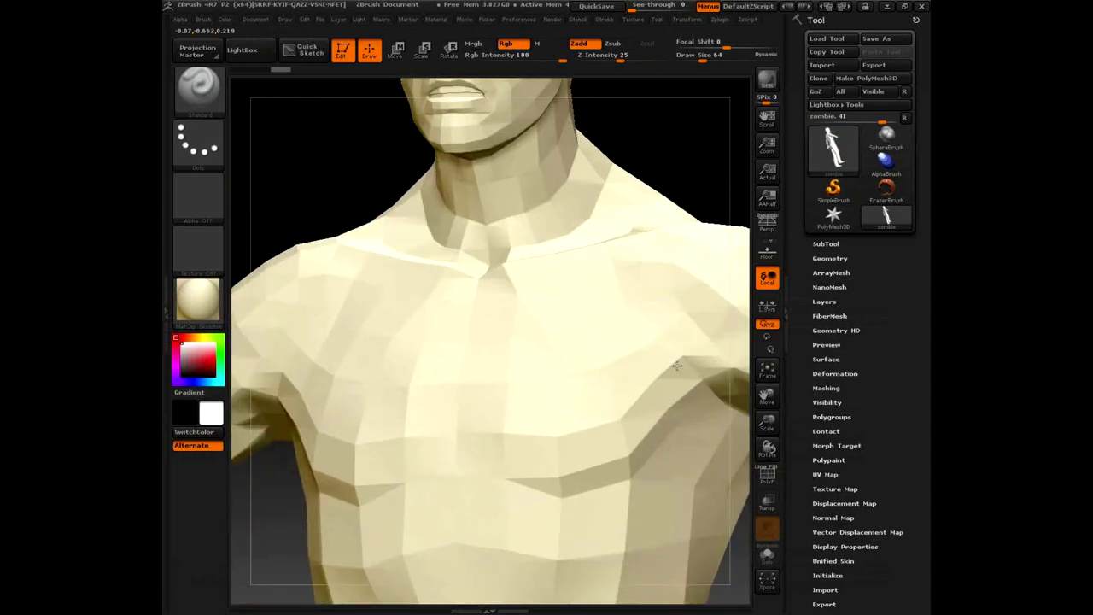
drag(692, 166, 668, 322)
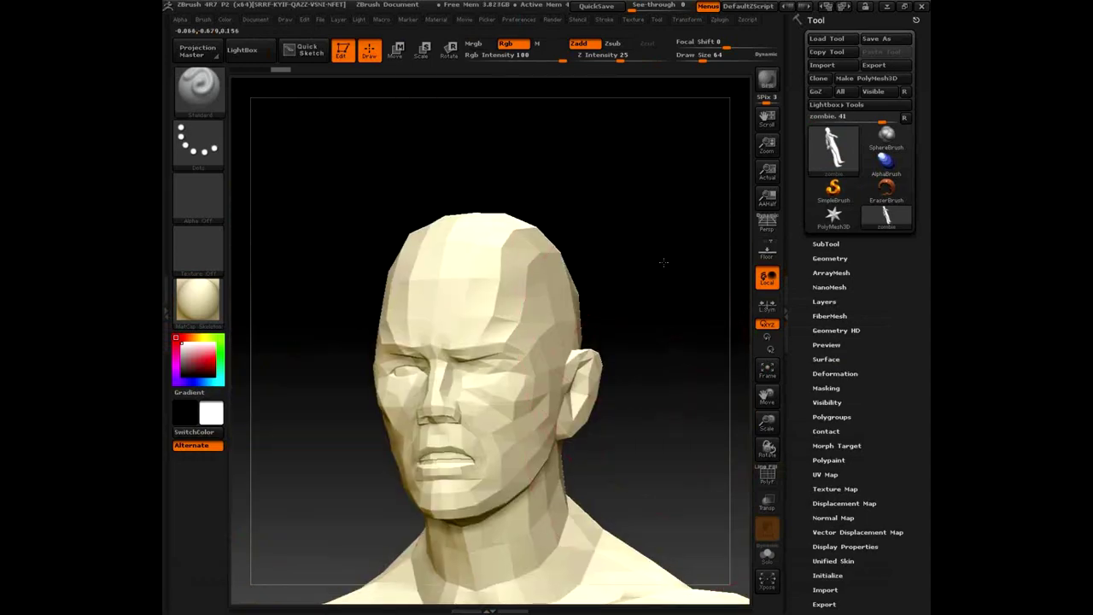
drag(664, 262, 699, 474)
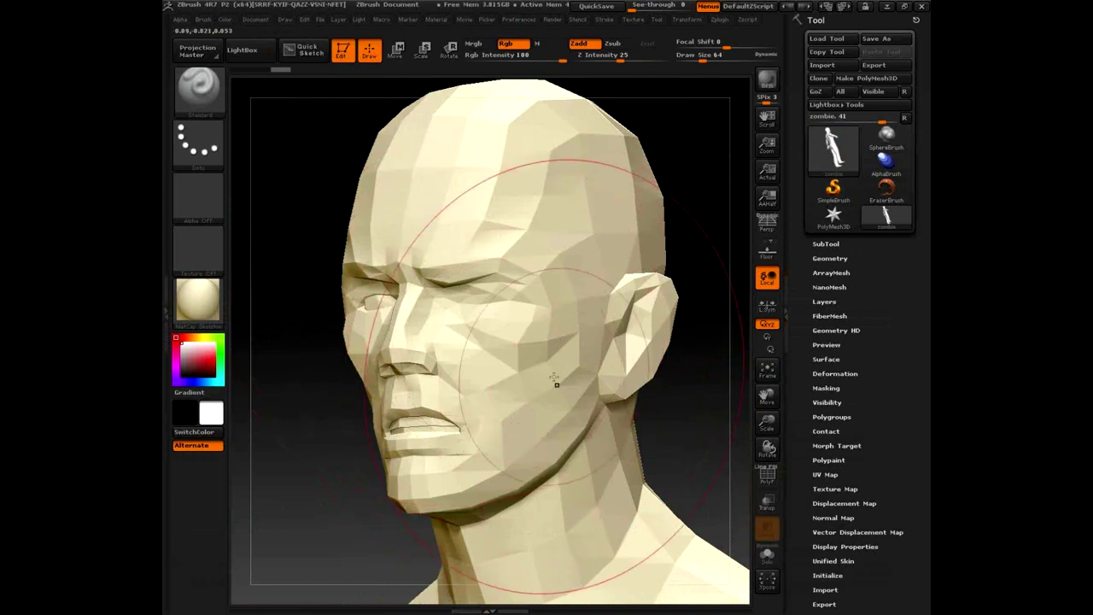
click(840, 258)
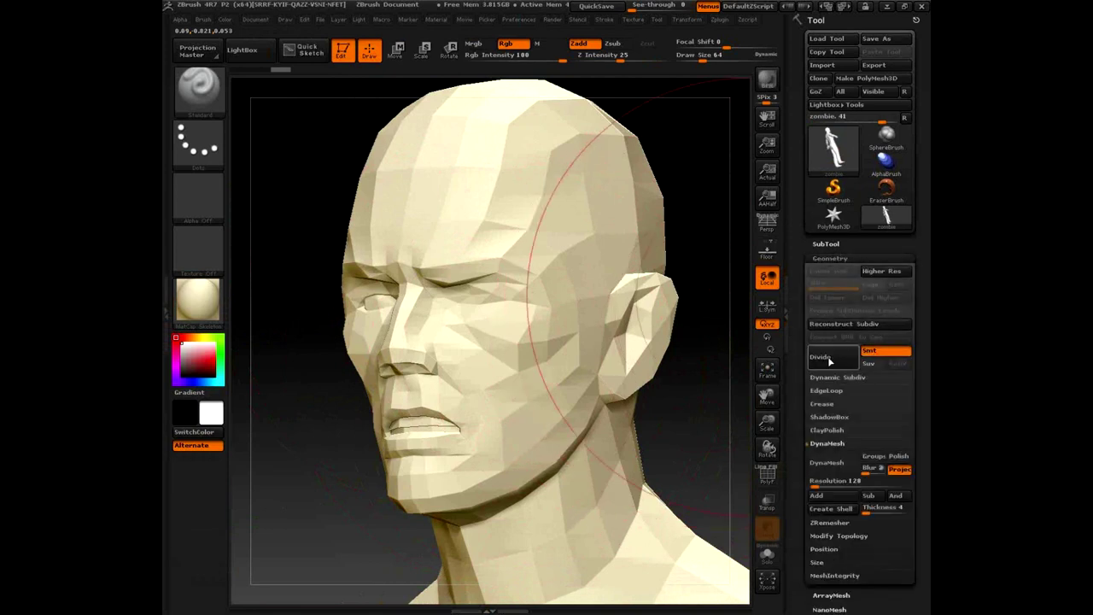
click(832, 365)
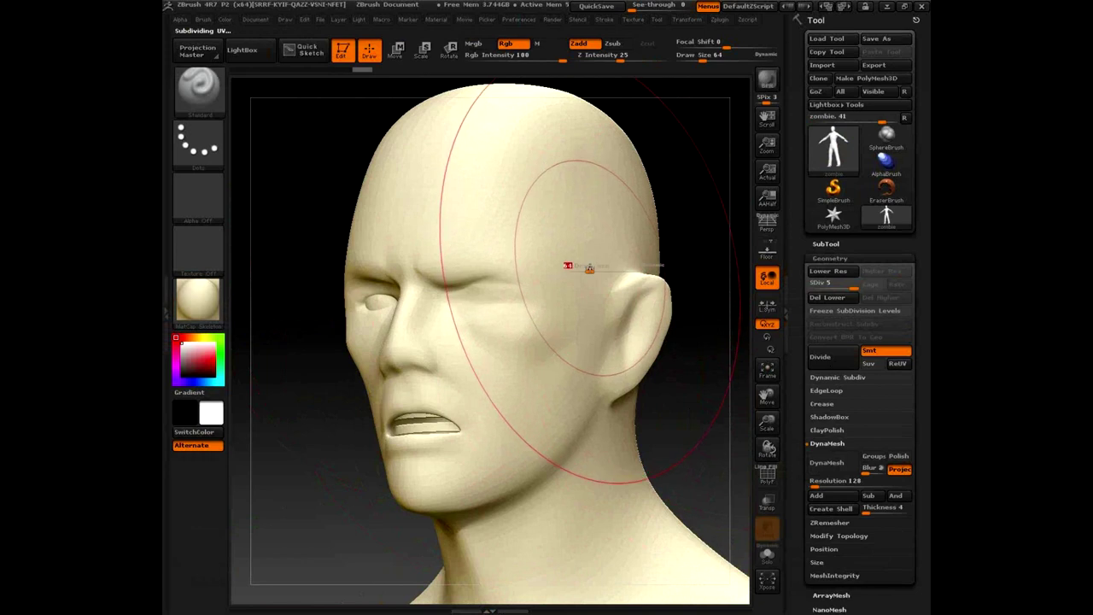
Step: Set the brush draw size to 4 and try short Standard brush strokes on the temple
key(s)
key(Return)
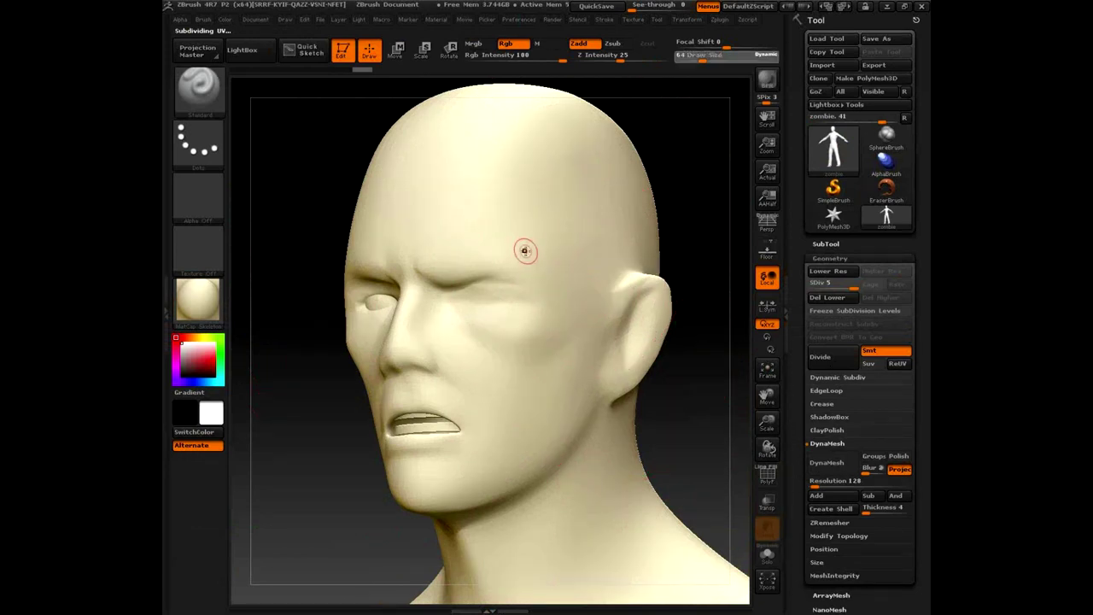
drag(530, 247, 531, 213)
mouse_move(603, 226)
mouse_down()
mouse_move(582, 267)
mouse_move(566, 233)
mouse_up()
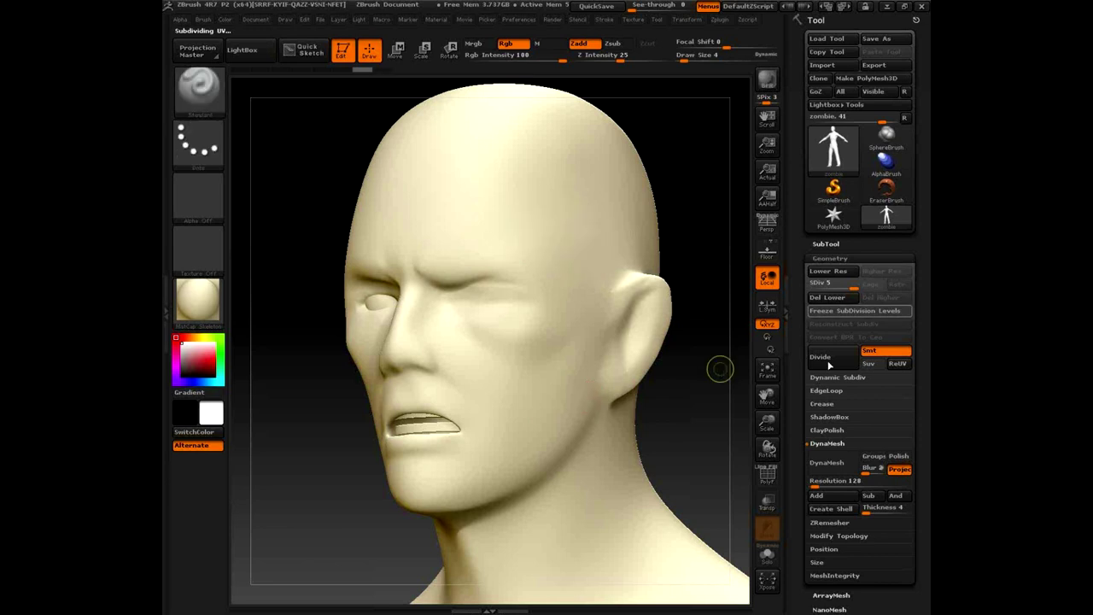
Step: Divide the mesh to subdivision level 6 and sculpt a cluster of branching raised bumps on the temple with the Standard brush
drag(533, 252, 593, 184)
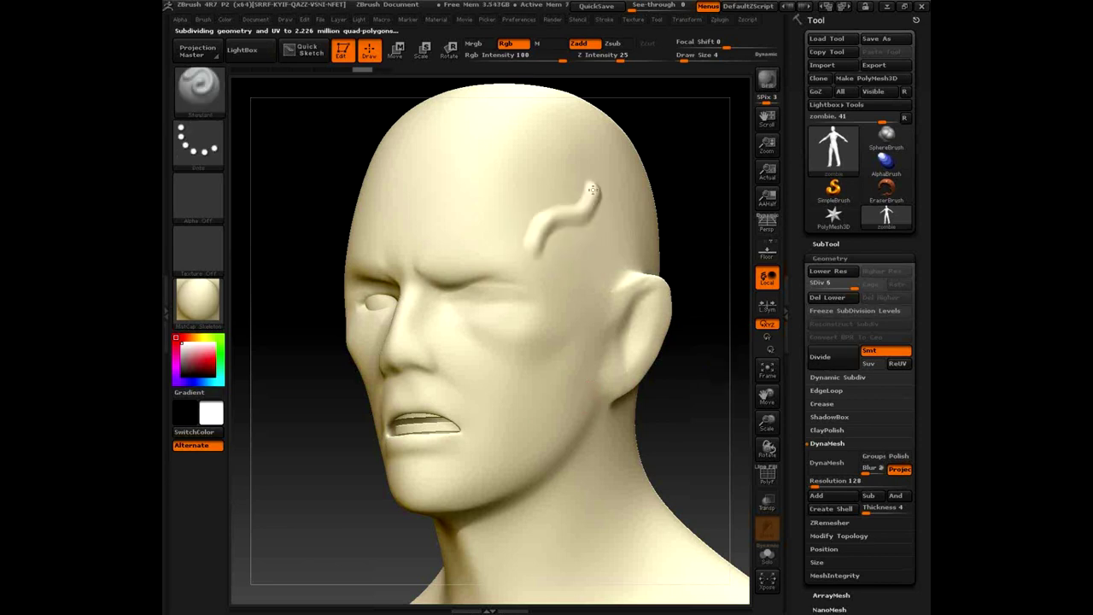
key(ctrl+z)
click(536, 246)
mouse_move(538, 231)
mouse_down()
mouse_move(563, 192)
mouse_move(547, 241)
mouse_move(598, 243)
mouse_move(566, 266)
mouse_move(537, 248)
mouse_move(527, 224)
mouse_move(522, 253)
mouse_move(569, 288)
mouse_up()
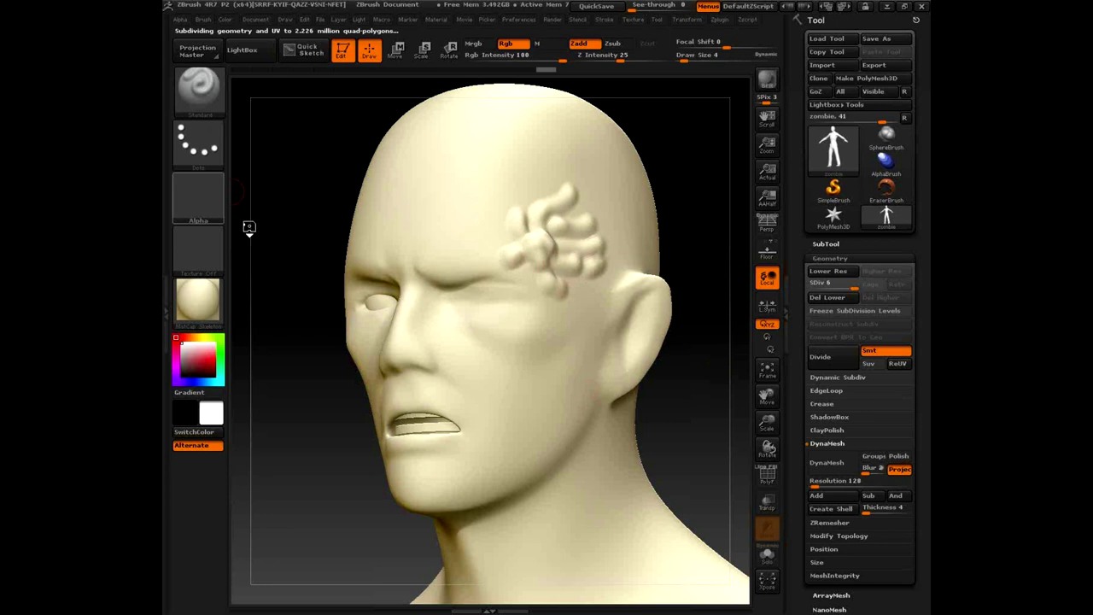
Step: Stamp a patch of cracks onto the cheek using Alpha 22 with the DragRect stroke
click(223, 211)
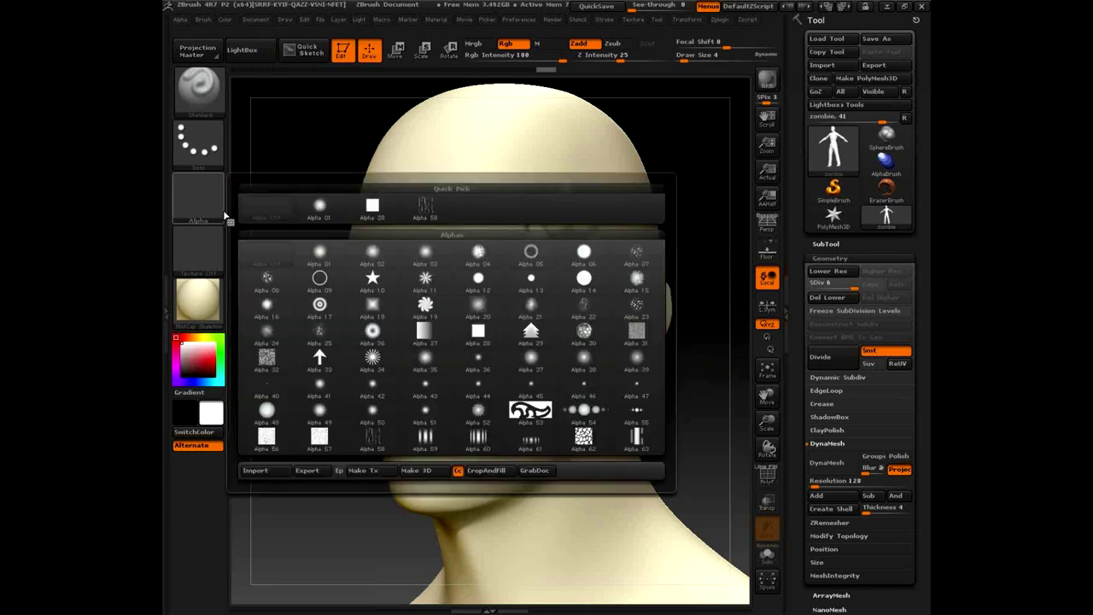
click(596, 309)
click(198, 143)
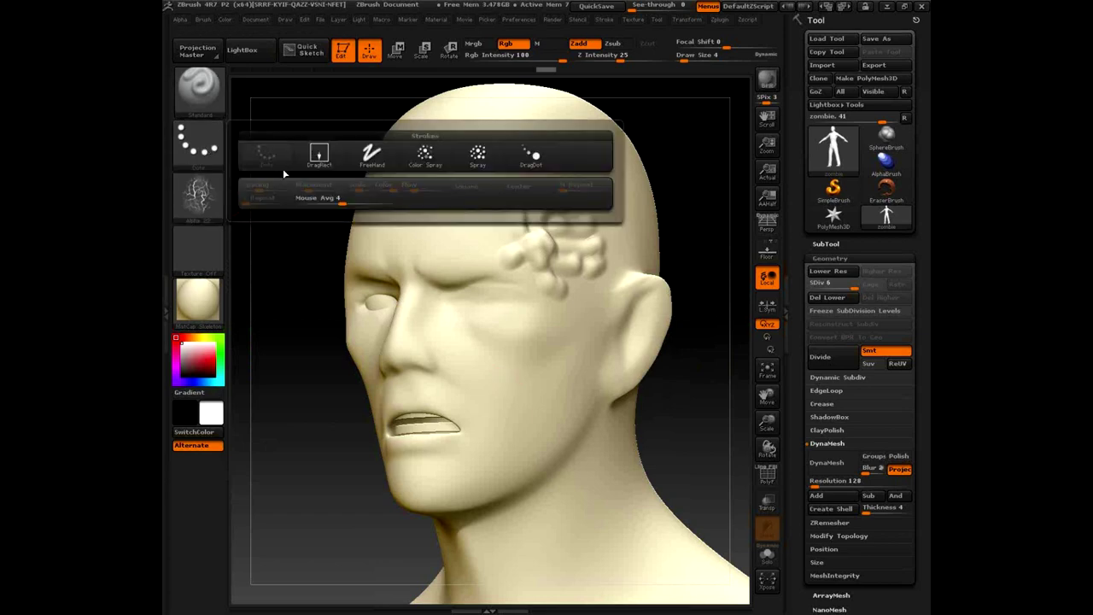
click(317, 154)
drag(519, 315, 594, 410)
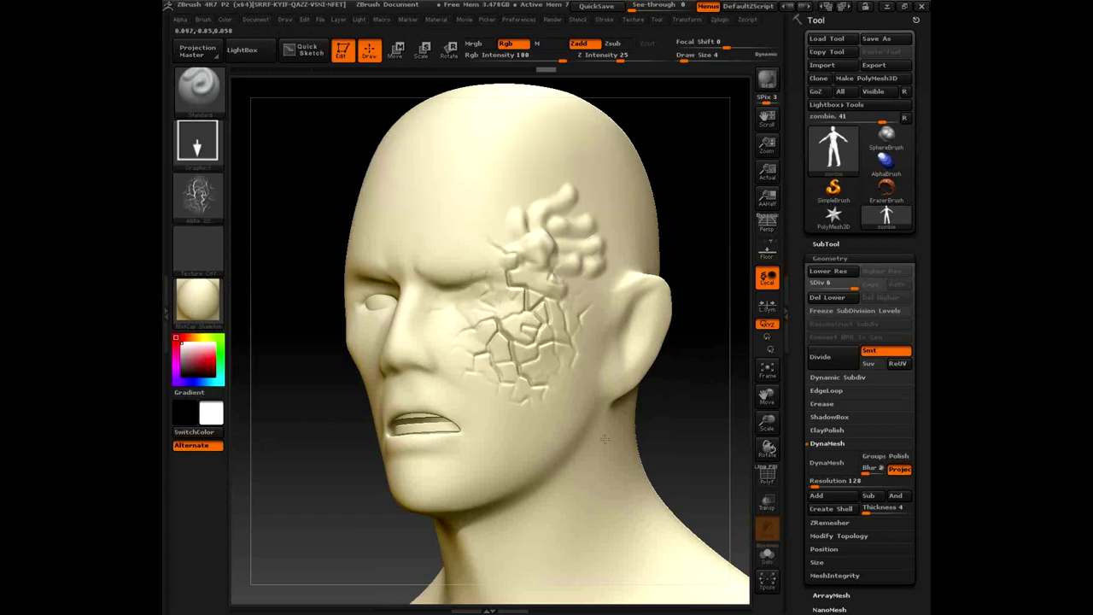
Step: Stamp rough bumpy skin patches onto the forehead, temple and cheek using Alpha 04 with the DragRect stroke
right_drag(603, 439, 688, 417)
click(205, 200)
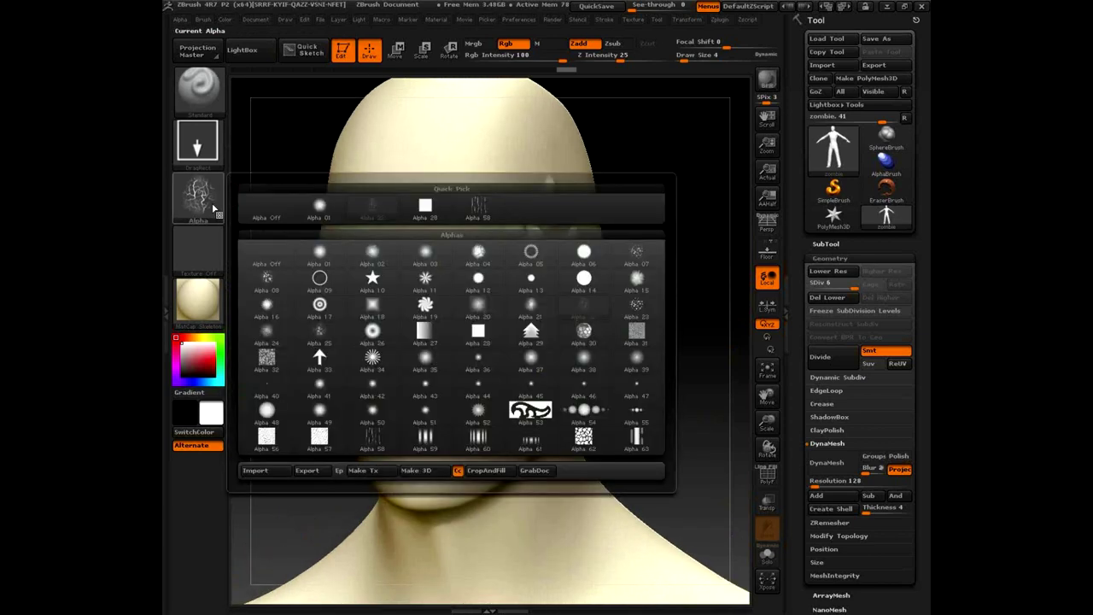
click(481, 266)
mouse_move(456, 233)
mouse_down()
mouse_move(447, 247)
mouse_move(527, 292)
mouse_move(522, 351)
mouse_move(455, 375)
mouse_move(475, 402)
mouse_move(528, 418)
mouse_move(547, 384)
mouse_move(560, 256)
mouse_move(575, 405)
mouse_up()
mouse_move(503, 254)
mouse_down()
mouse_move(481, 213)
mouse_move(501, 172)
mouse_move(546, 156)
mouse_move(557, 169)
mouse_up()
drag(584, 244, 649, 304)
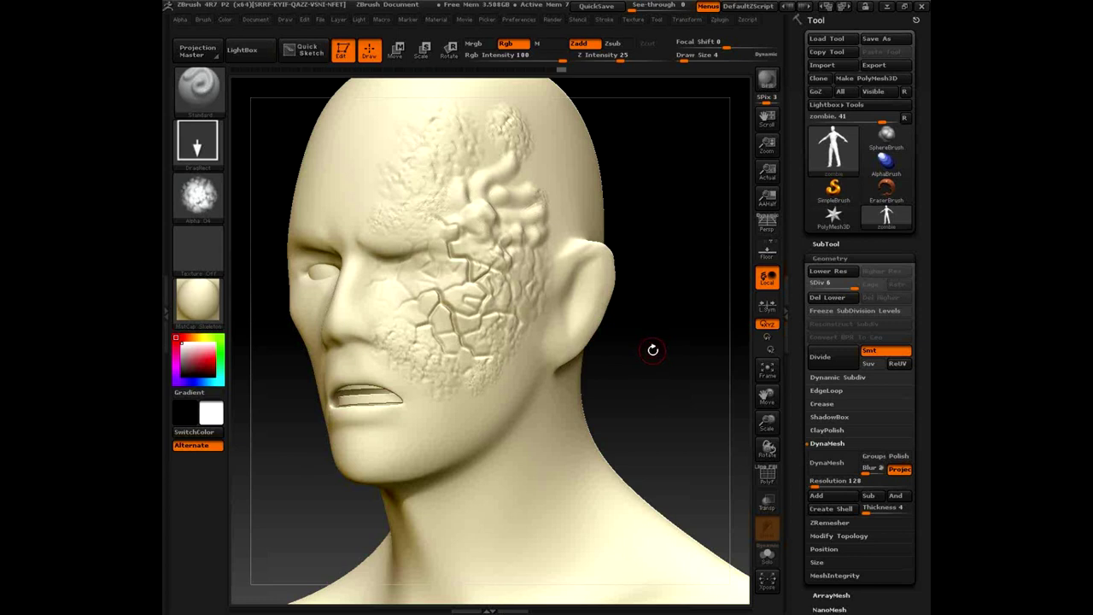
drag(627, 350, 635, 393)
drag(637, 407, 456, 391)
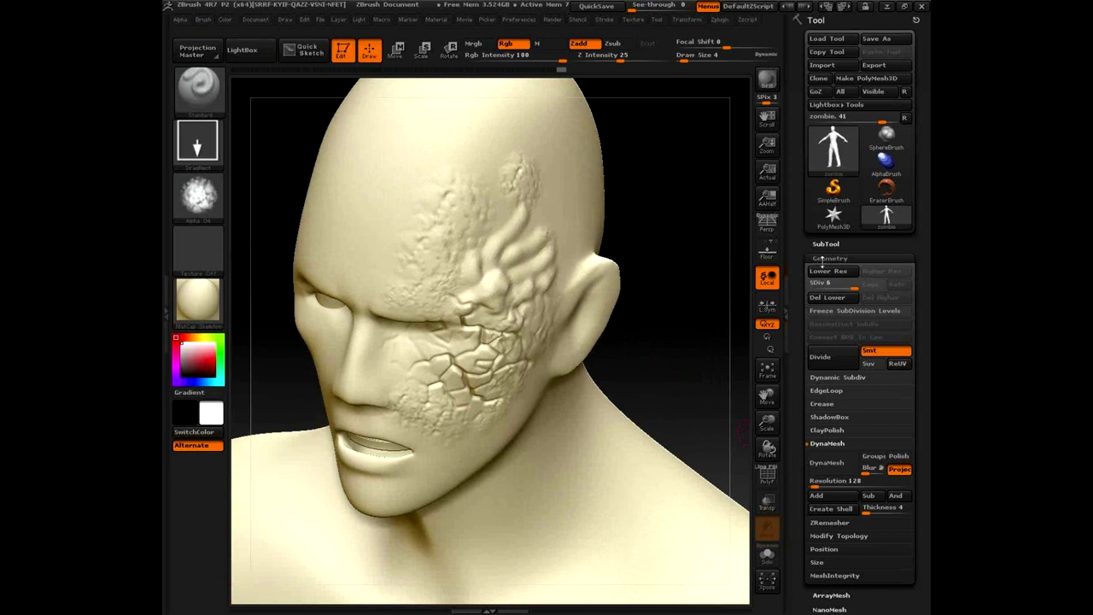
Step: Open the Polypaint settings for the zombie and choose a dark red paint colour
click(825, 246)
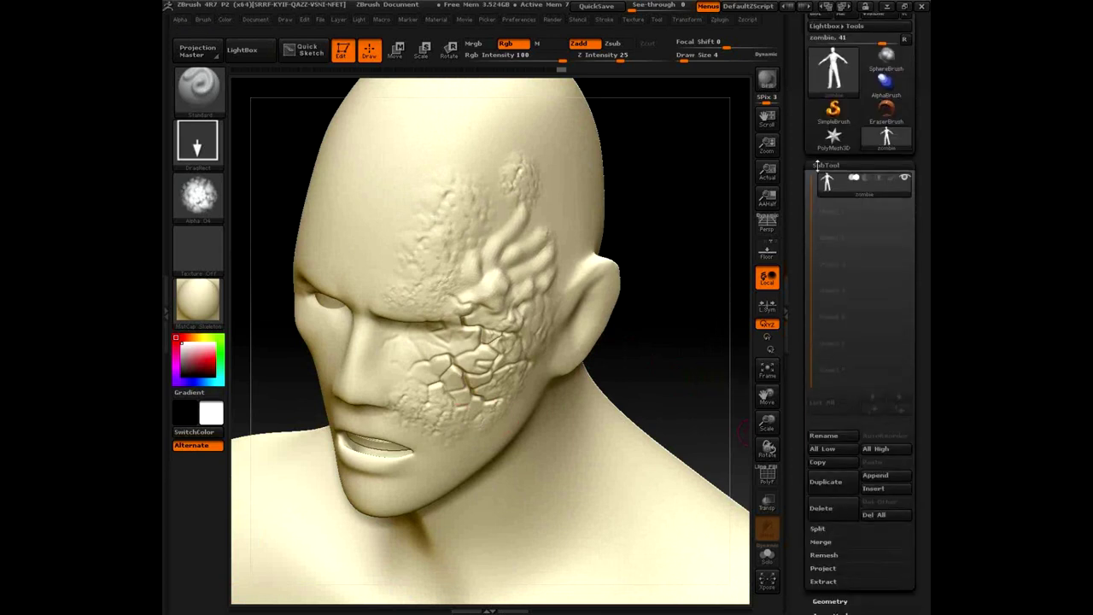
click(805, 235)
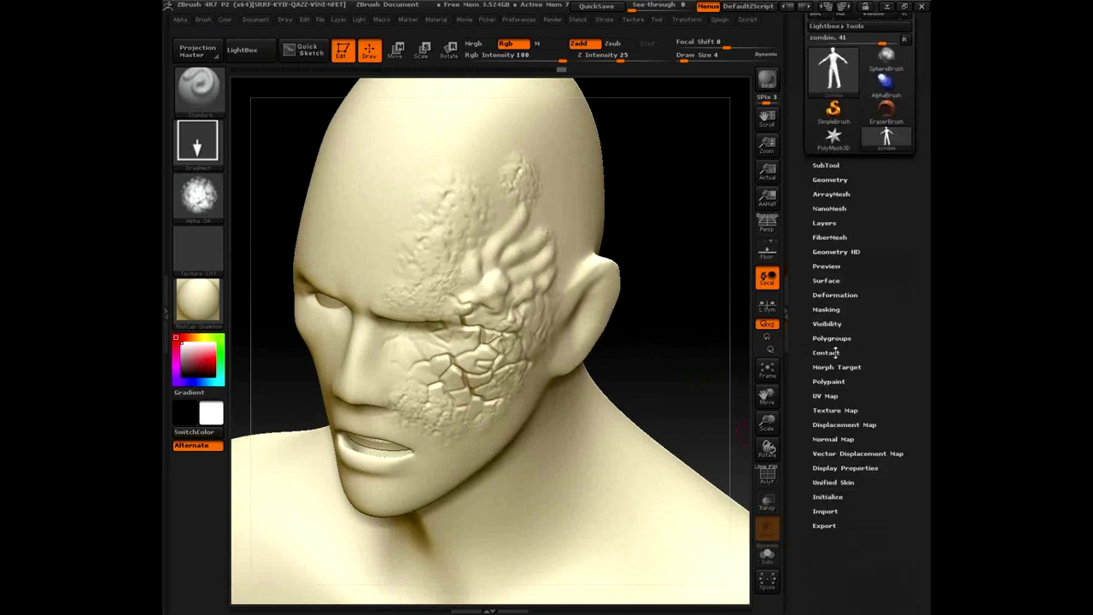
click(839, 382)
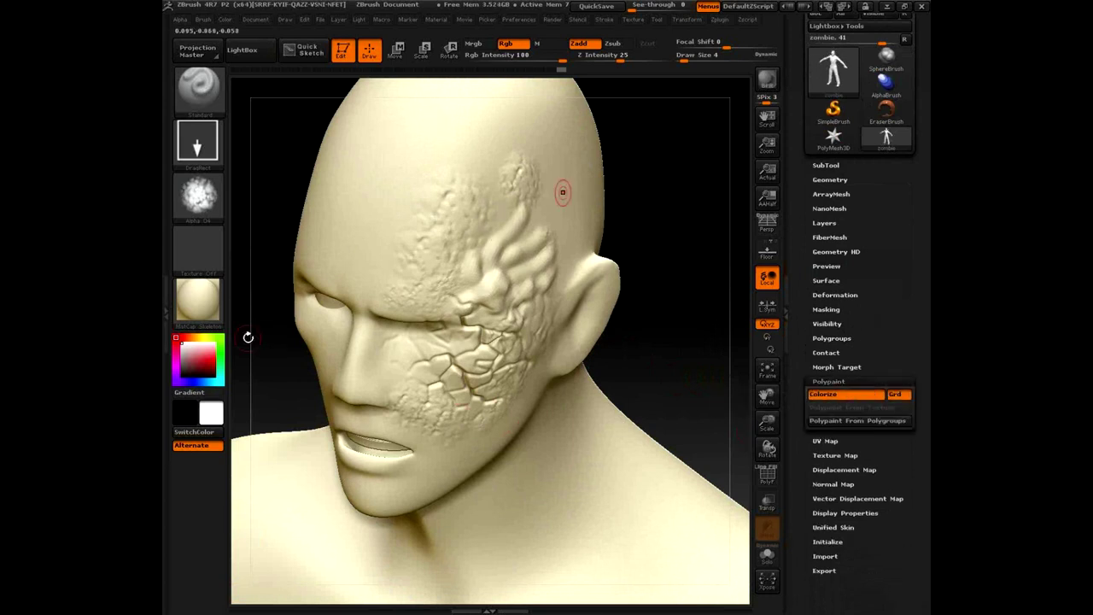
click(204, 363)
click(509, 196)
Step: Switch the brush to Alpha 01 with the Dots stroke and paint the zombie's lips dark red
click(198, 194)
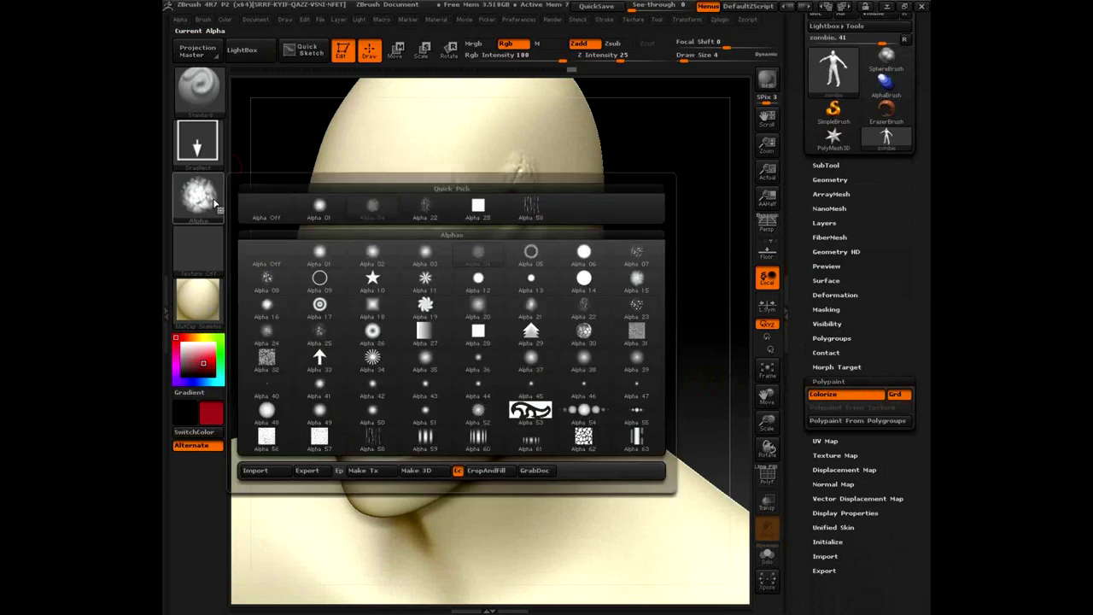
click(325, 215)
mouse_move(698, 395)
mouse_down()
mouse_move(692, 324)
mouse_move(471, 302)
mouse_move(494, 299)
mouse_up()
key(ctrl+z)
click(197, 143)
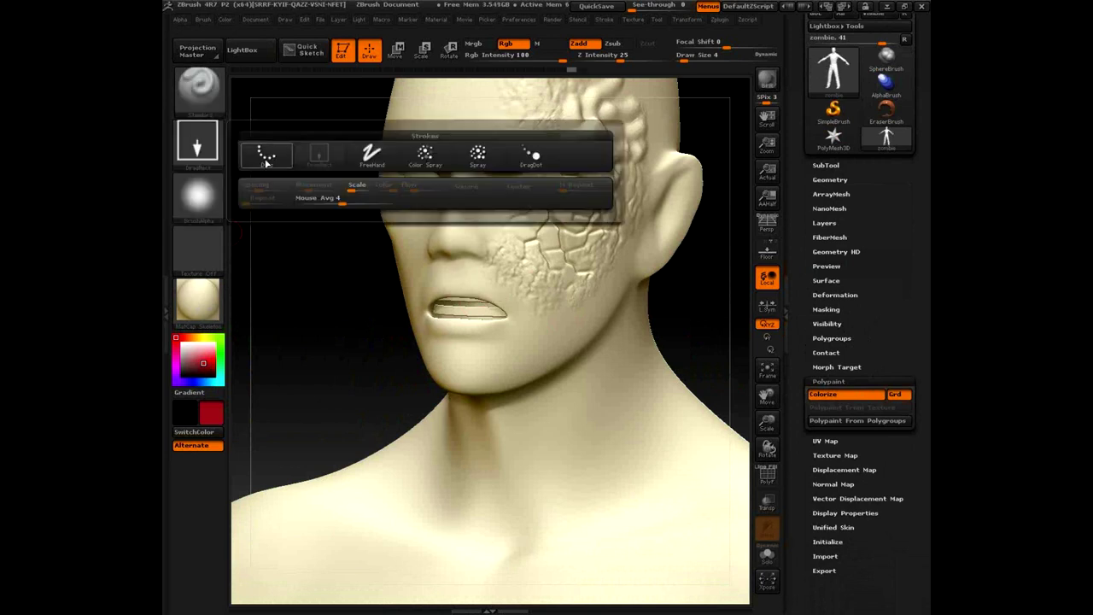
click(261, 152)
mouse_move(457, 292)
mouse_down()
mouse_move(514, 318)
mouse_move(448, 335)
mouse_move(416, 313)
mouse_move(442, 297)
mouse_move(504, 309)
mouse_up()
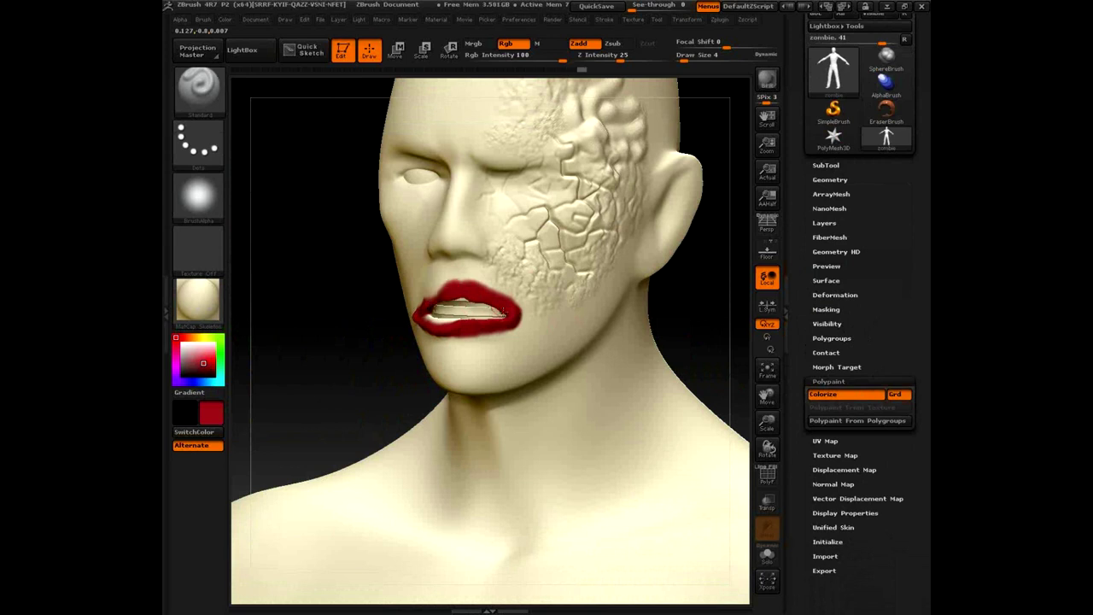
Step: Pick a light violet colour and paint around the eye beside the cracked cheek
click(189, 381)
click(208, 348)
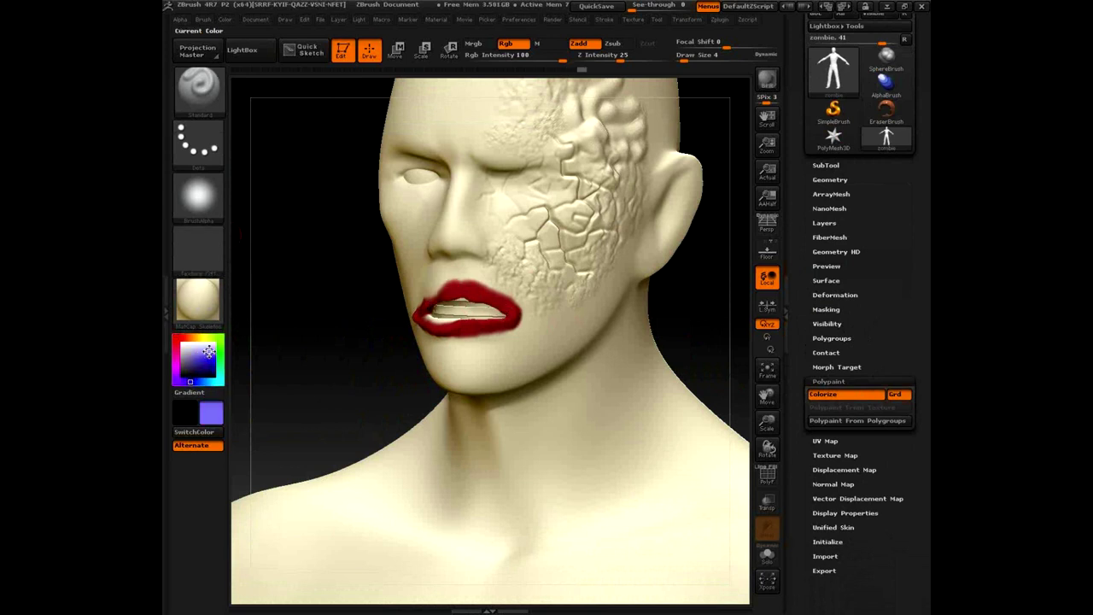
mouse_move(491, 169)
mouse_down()
mouse_move(525, 160)
mouse_move(485, 176)
mouse_move(535, 178)
mouse_move(491, 192)
mouse_move(535, 187)
mouse_move(484, 199)
mouse_move(538, 175)
mouse_move(518, 203)
mouse_move(495, 205)
mouse_move(547, 184)
mouse_up()
shift+drag(597, 310, 561, 356)
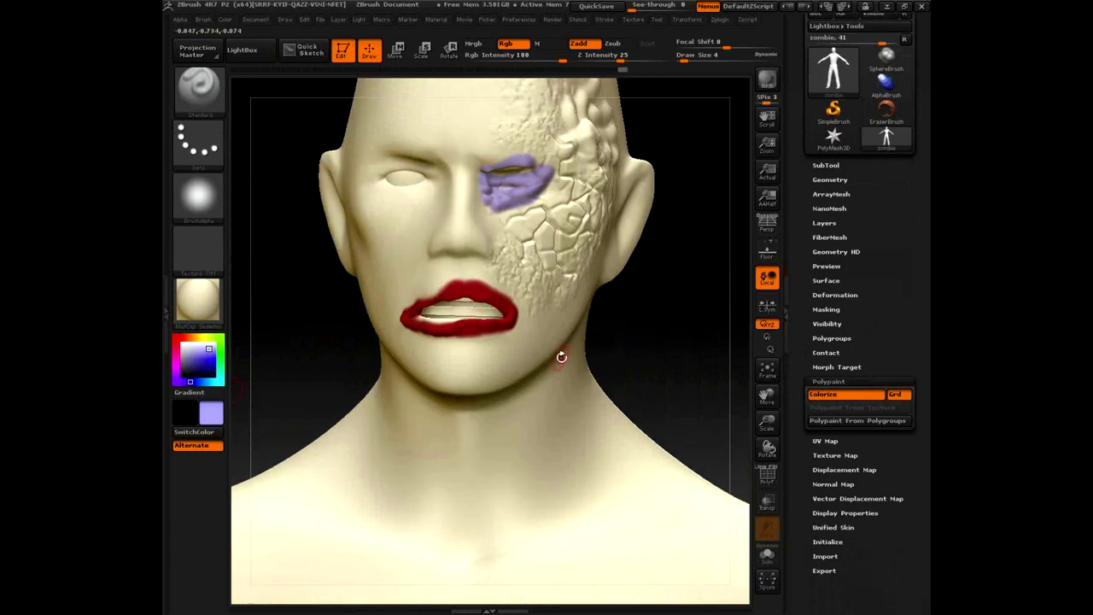
Step: Choose a bright green paint colour and enlarge the brush draw size to 62
click(220, 360)
click(209, 360)
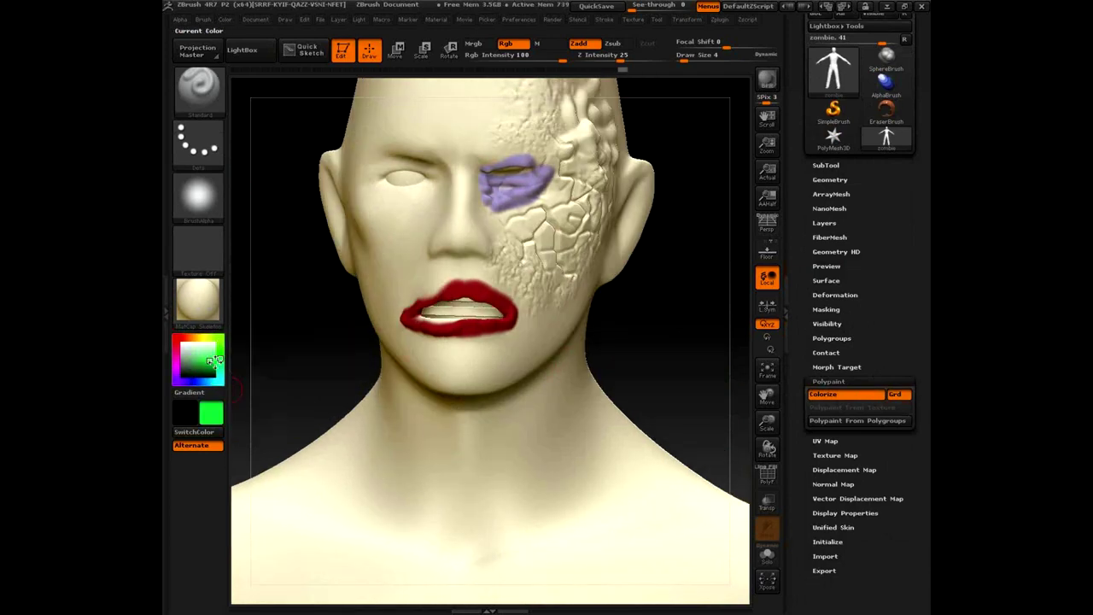
drag(607, 358, 489, 371)
key(s)
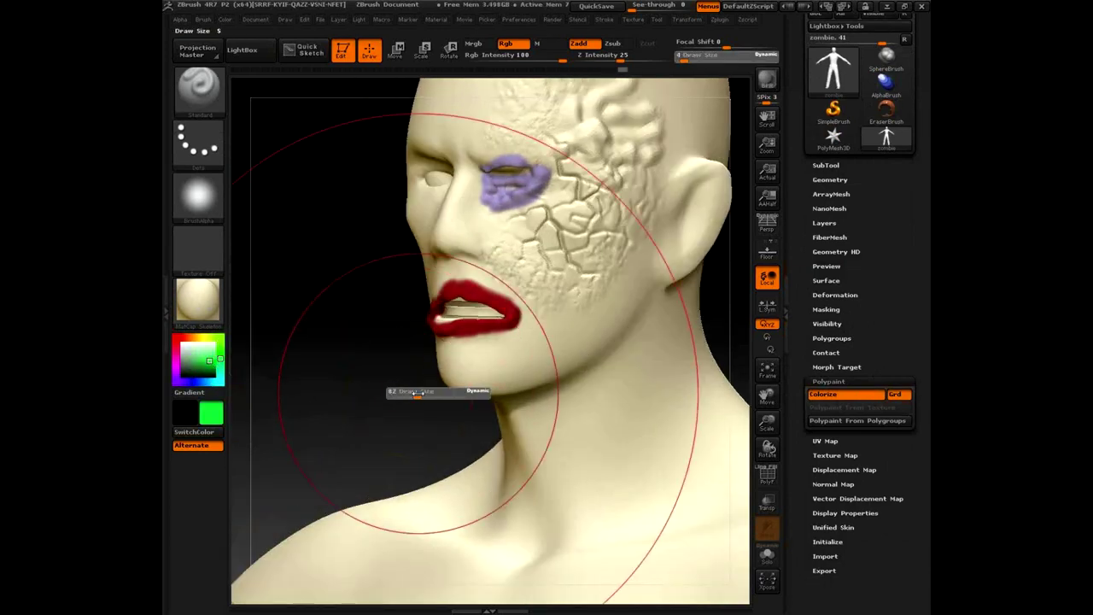
Step: Turn off Zadd so that only Rgb is applied, and paint the cheek, ear and neck bright green
drag(630, 279, 627, 253)
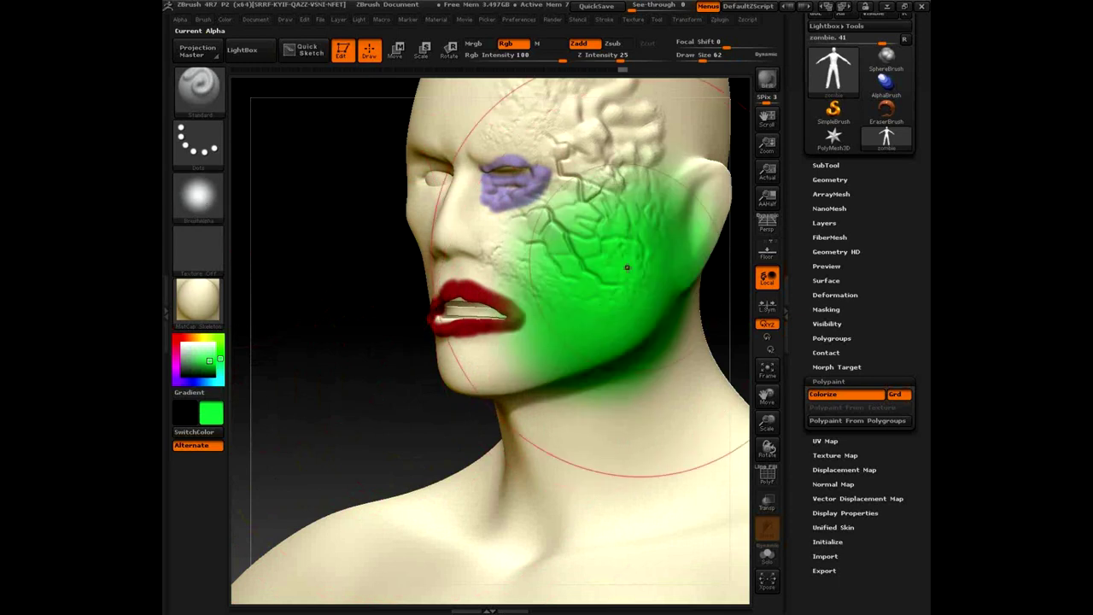
key(ctrl+z)
click(506, 43)
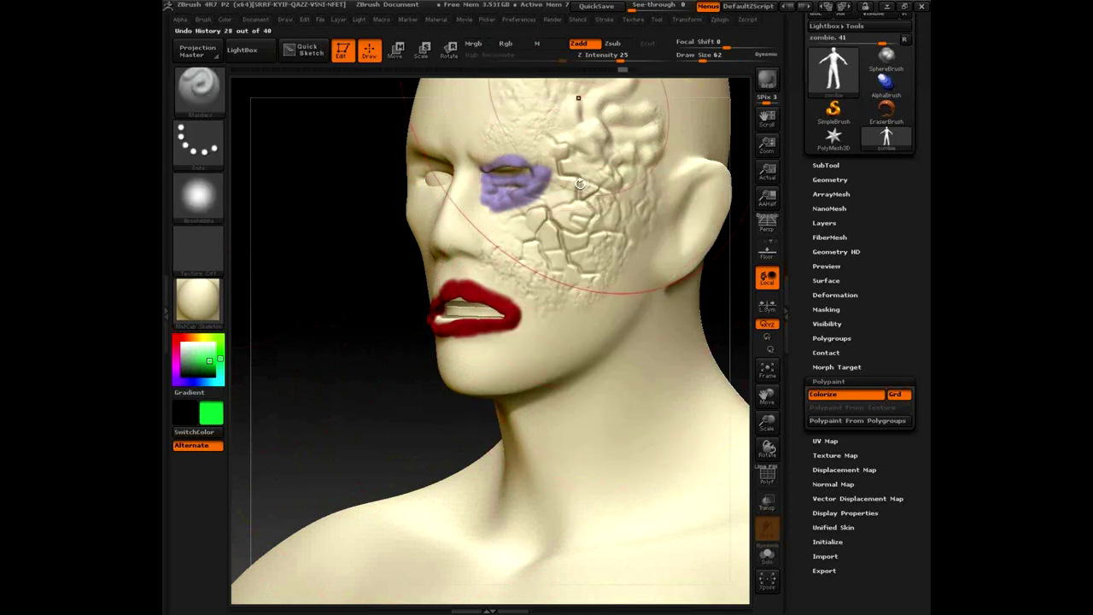
click(578, 43)
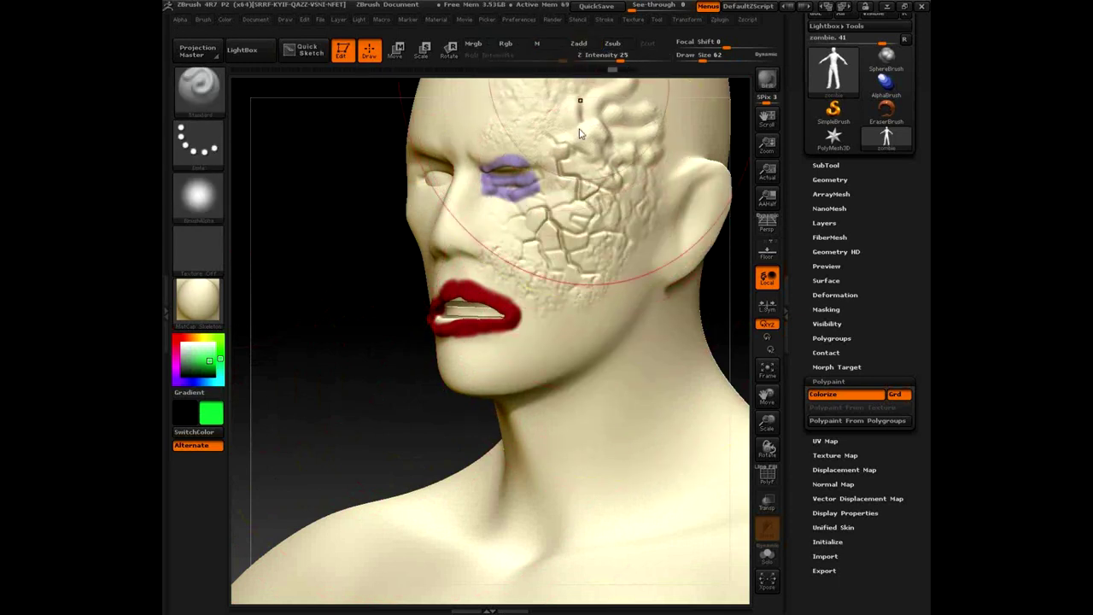
click(506, 43)
mouse_move(598, 205)
mouse_down()
mouse_move(598, 303)
mouse_move(597, 272)
mouse_move(604, 459)
mouse_move(541, 452)
mouse_up()
Step: Set the draw size to 13 and paint dark green blotches over the green cheek and neck with the Spray stroke
text(s13)
key(Return)
drag(206, 363, 203, 373)
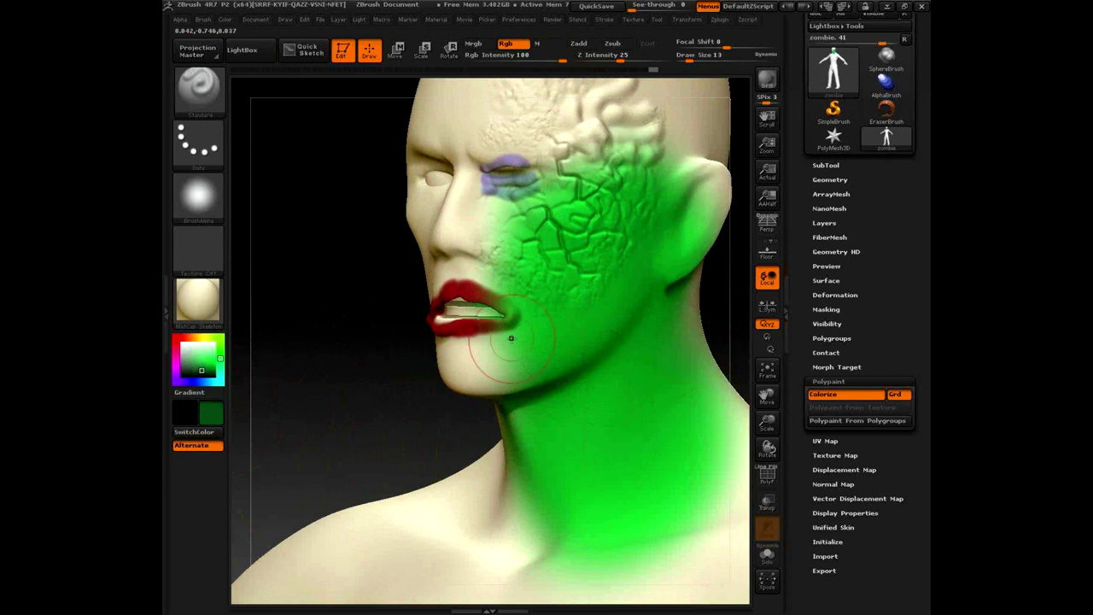
click(202, 147)
click(491, 167)
mouse_move(590, 286)
mouse_down()
mouse_move(629, 421)
mouse_move(608, 470)
mouse_move(588, 213)
mouse_move(612, 161)
mouse_move(645, 187)
mouse_move(562, 267)
mouse_move(678, 369)
mouse_move(609, 412)
mouse_move(502, 437)
mouse_up()
drag(381, 341, 312, 256)
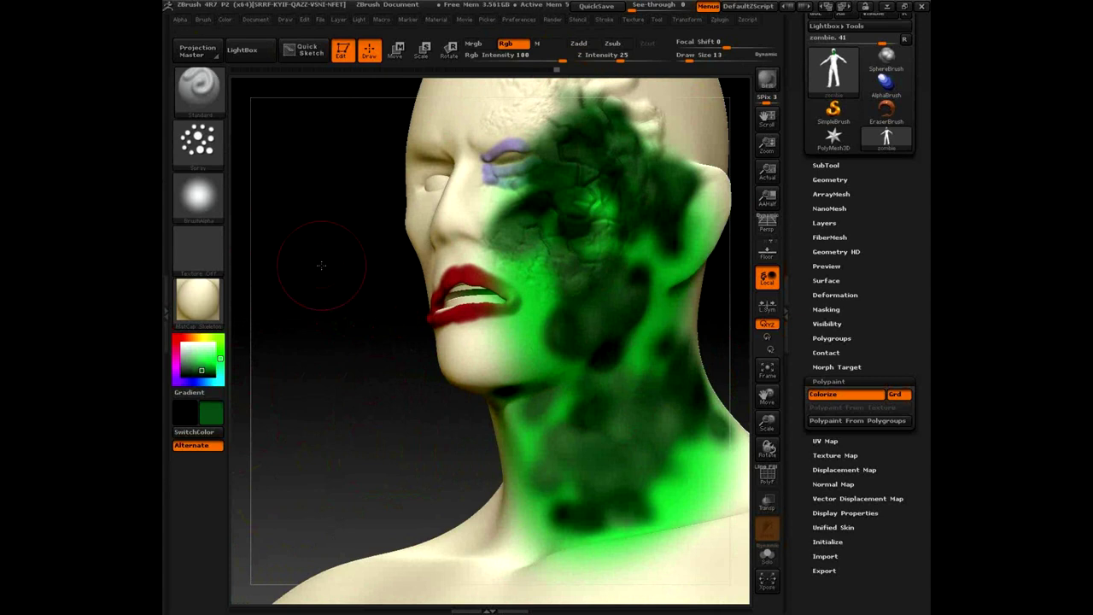
drag(415, 391, 464, 410)
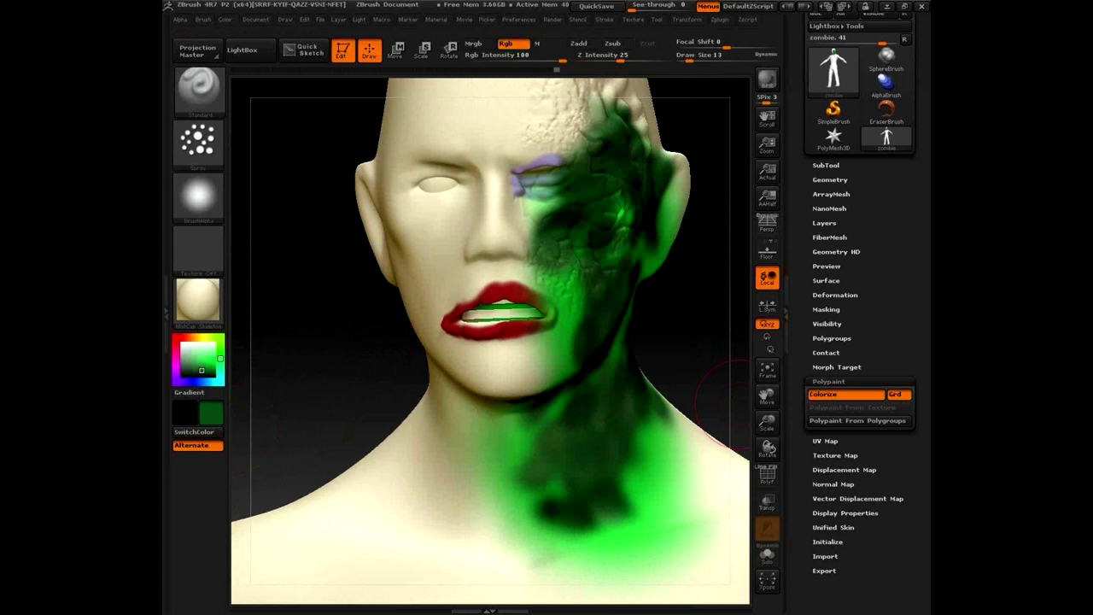
ctrl+shift+drag(726, 402, 720, 285)
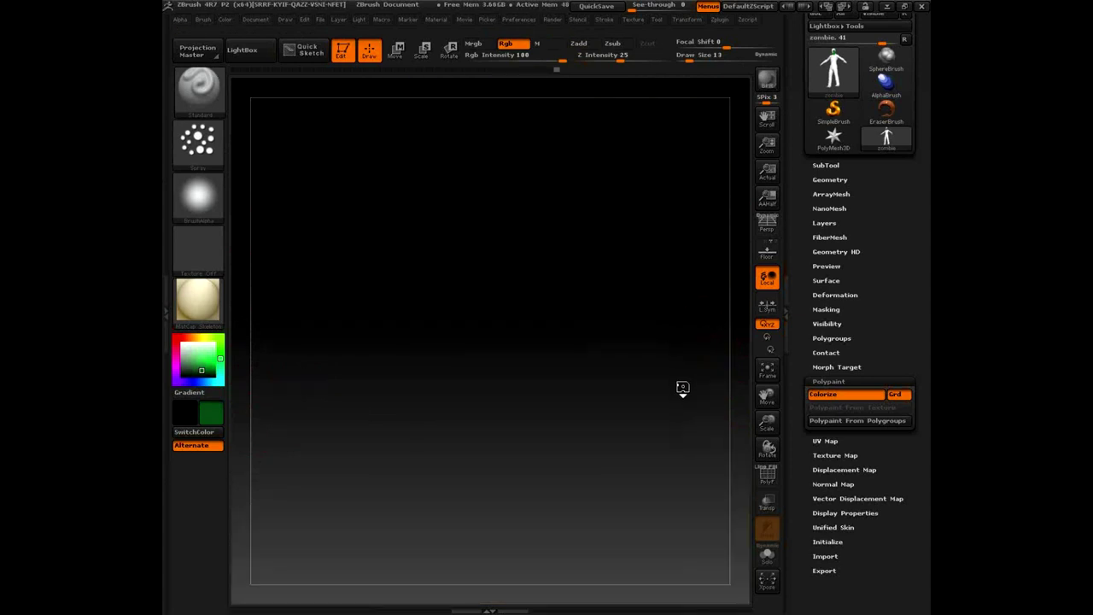
ctrl+shift+click(668, 169)
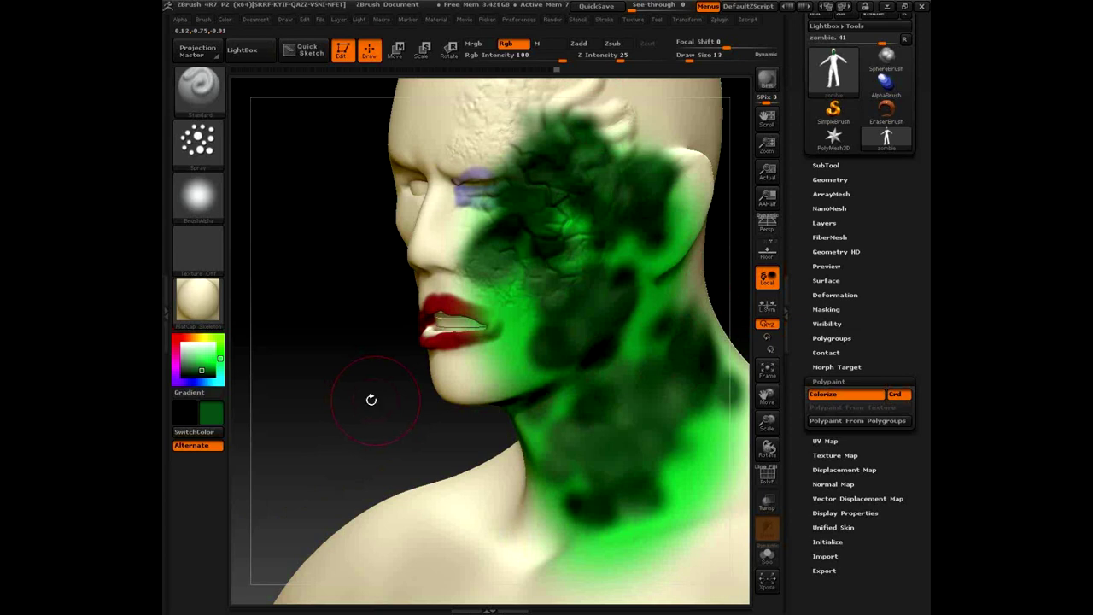
Step: Switch to 3ds Max and open postman.max without saving the zombie scene, adopting the file's gamma settings and maximizing the Perspective view
mouse_move(834, 75)
key(alt+Tab)
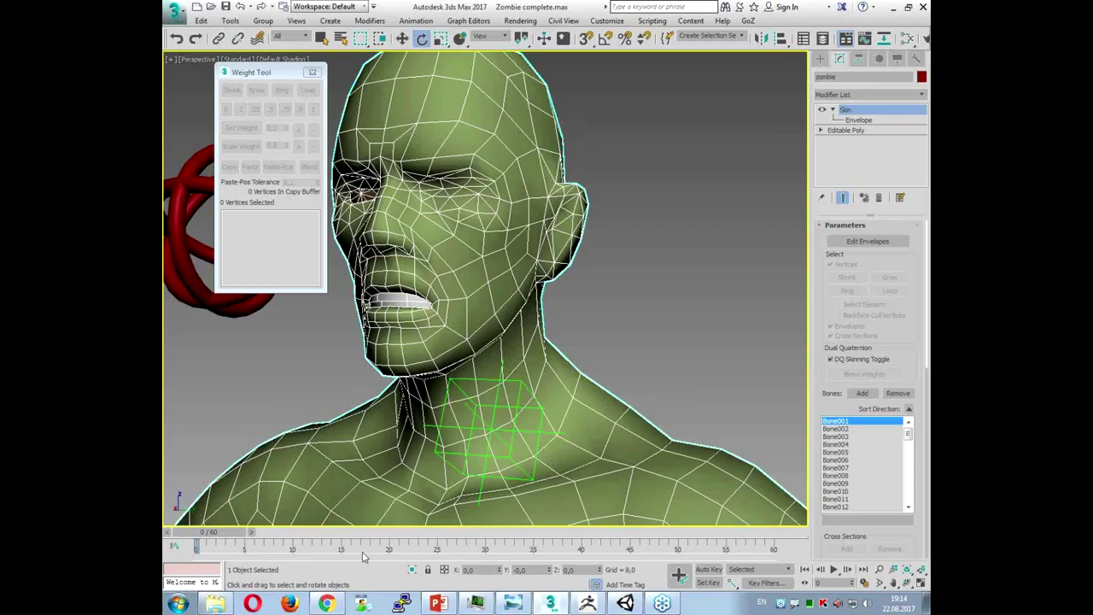
key(alt+Tab)
key(alt+Tab)
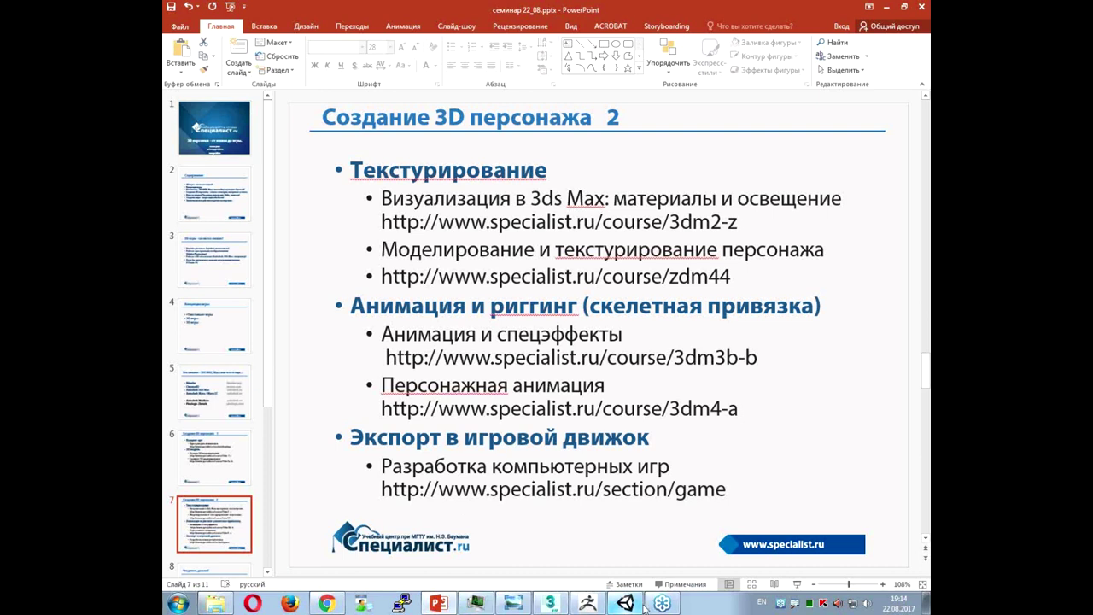
click(550, 603)
click(174, 10)
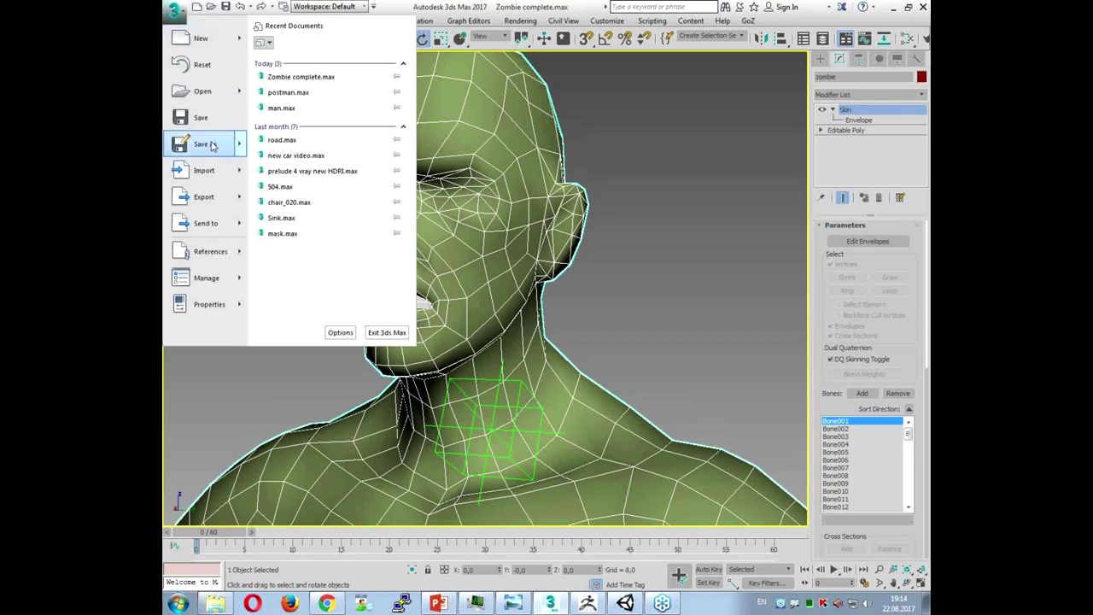
click(290, 92)
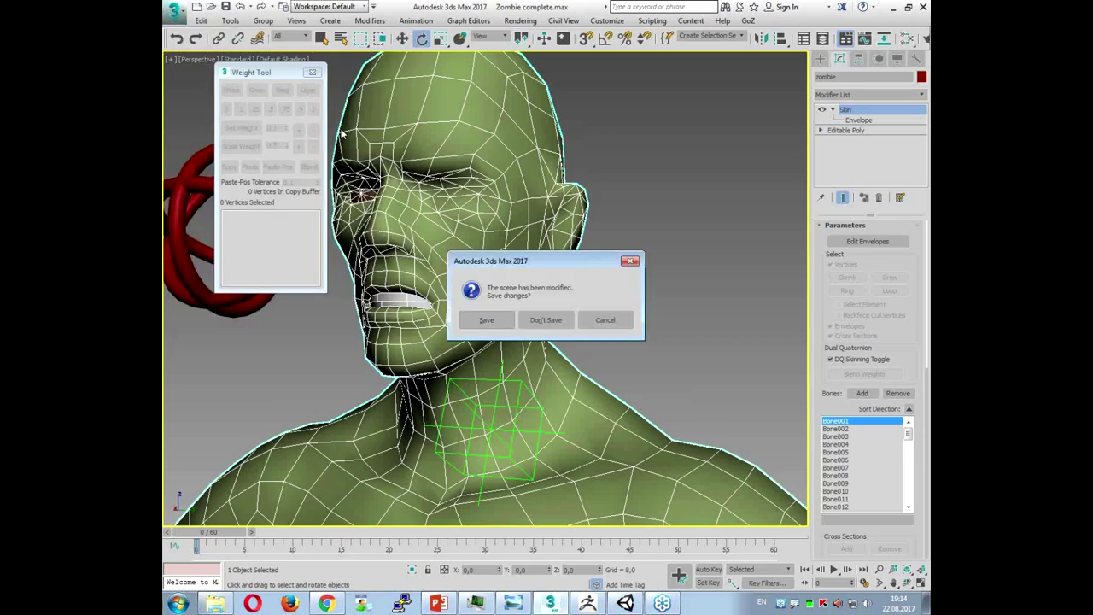
click(546, 320)
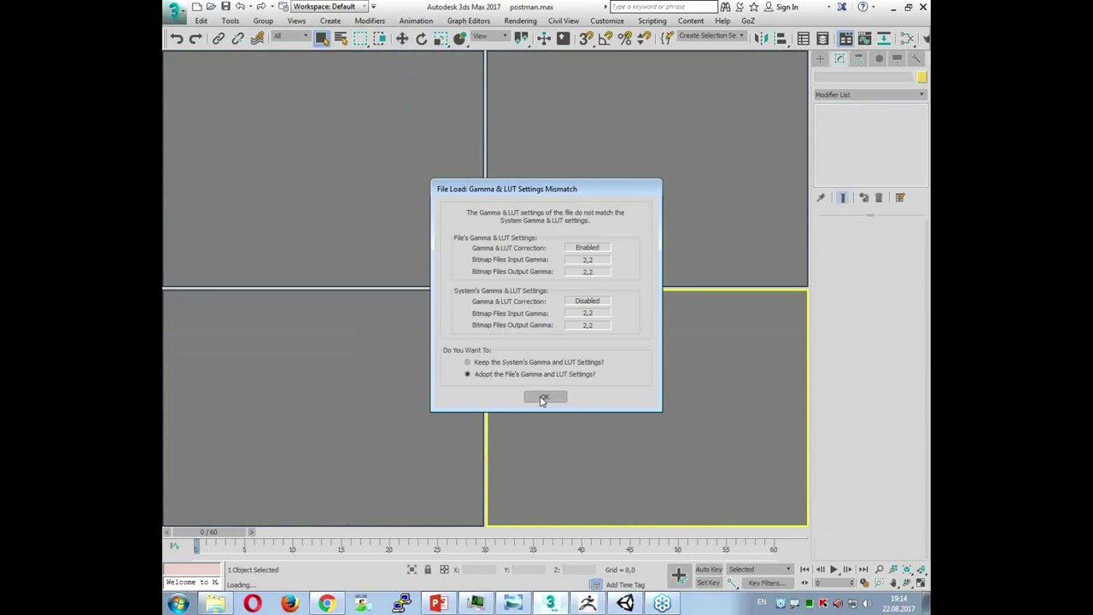
click(556, 355)
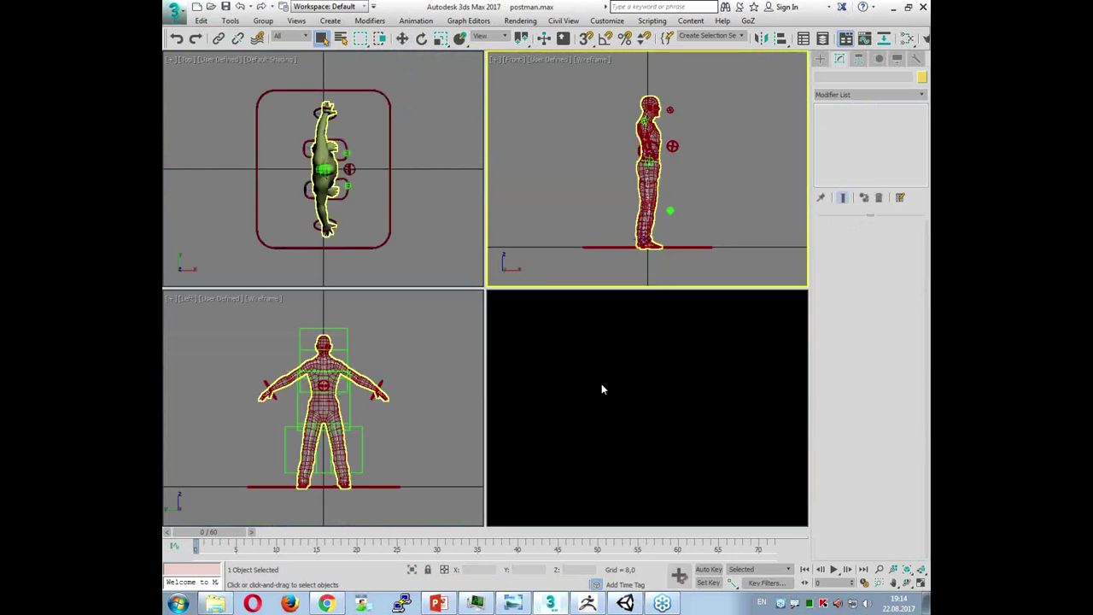
key(alt+w)
Step: Select the postman mesh and, at Vertex level, select all the vertices of one outstretched hand
click(556, 291)
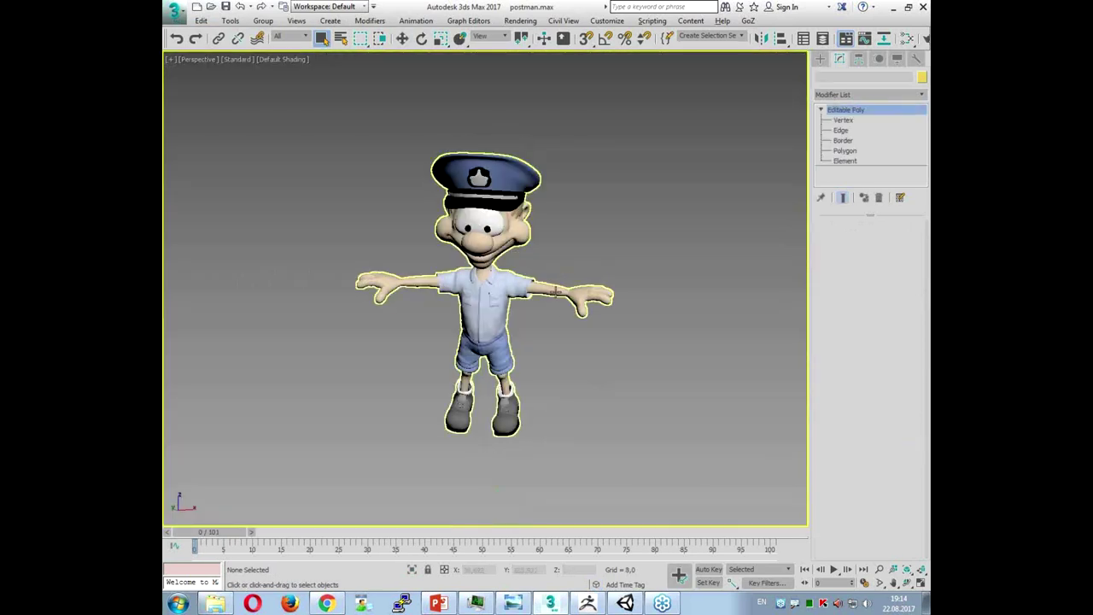
scroll(556, 292, up, 3)
click(843, 120)
drag(716, 219, 563, 395)
alt+middle_drag(563, 394, 567, 451)
Step: Rotate and move the selected hand vertices with soft falloff along the forearm, and leave vertex editing
key(e)
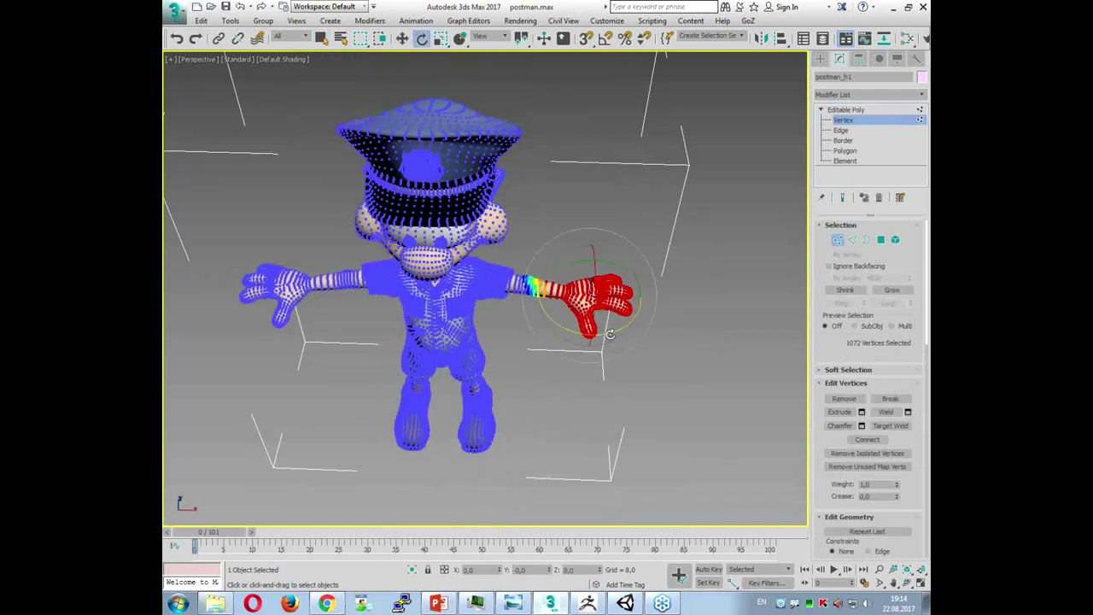
drag(610, 334, 564, 354)
key(w)
drag(610, 281, 602, 299)
alt+middle_drag(602, 298, 531, 313)
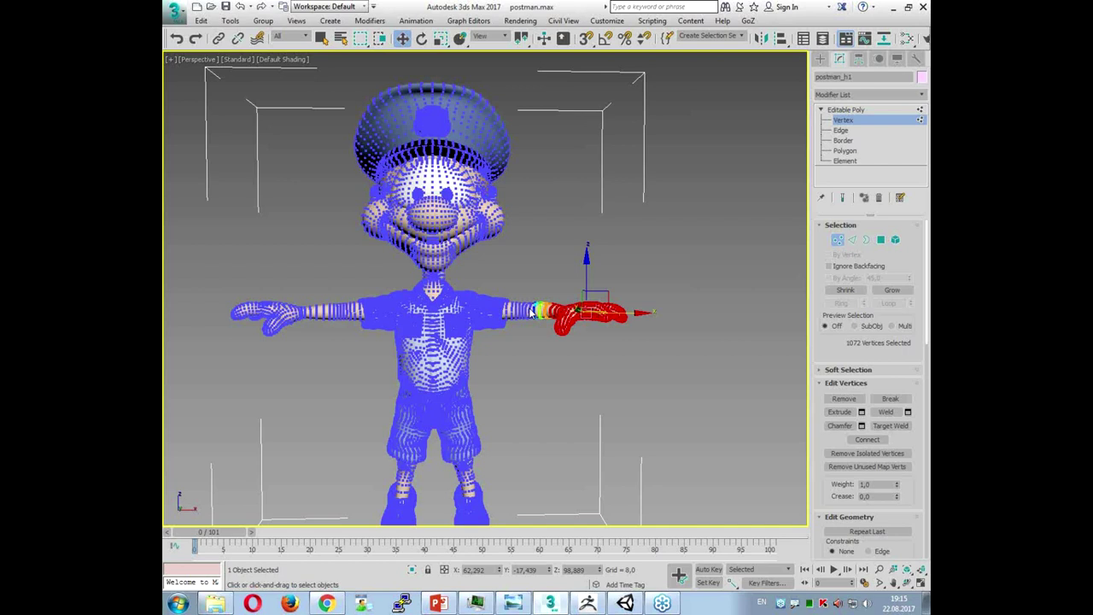
drag(531, 312, 532, 314)
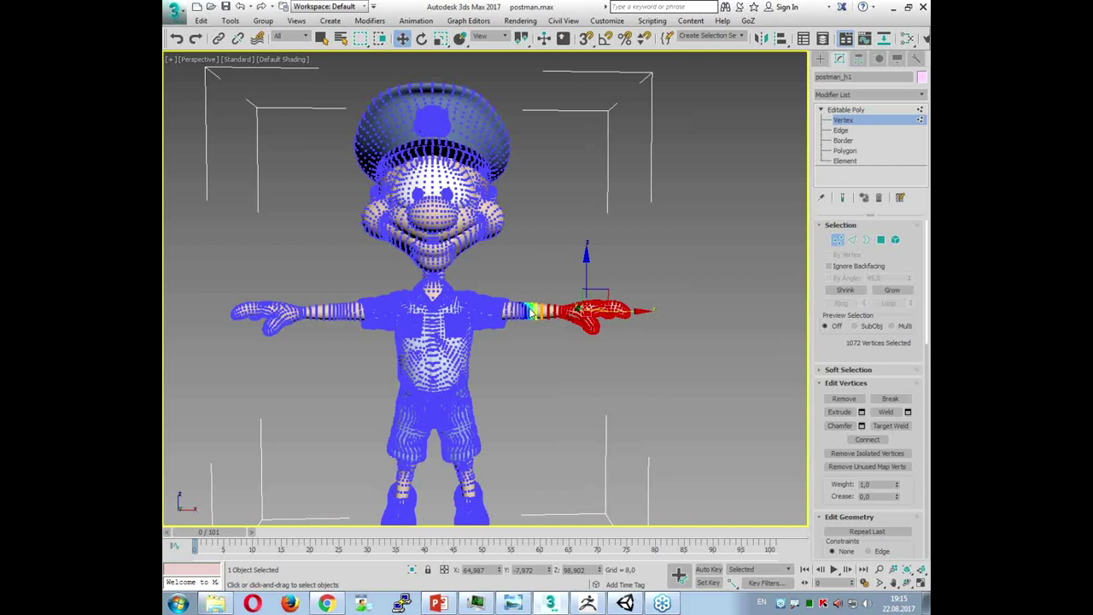
alt+middle_drag(571, 396, 539, 416)
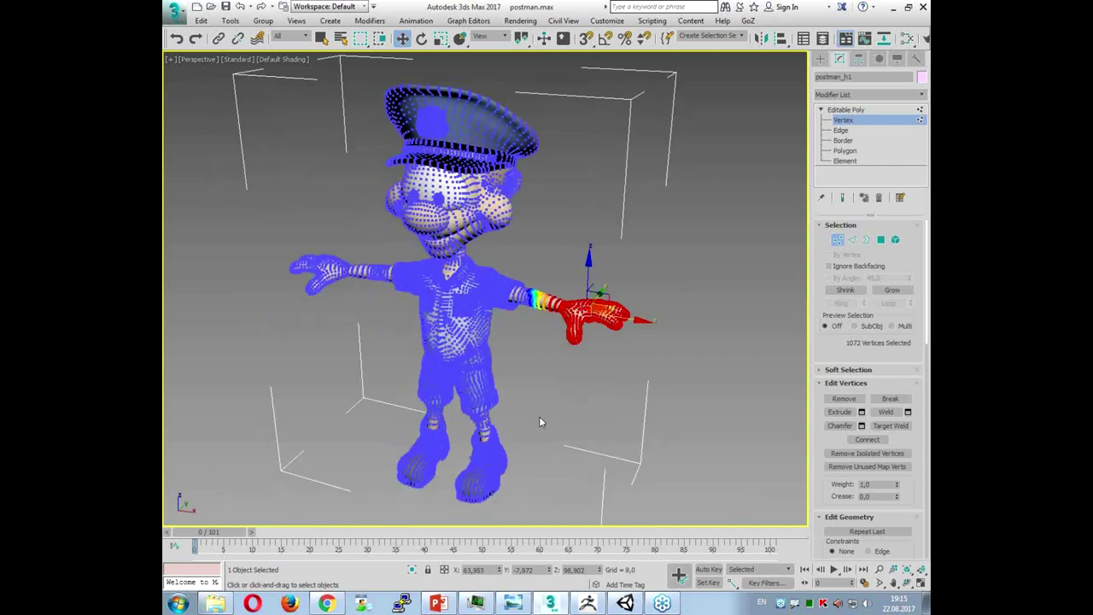
click(851, 122)
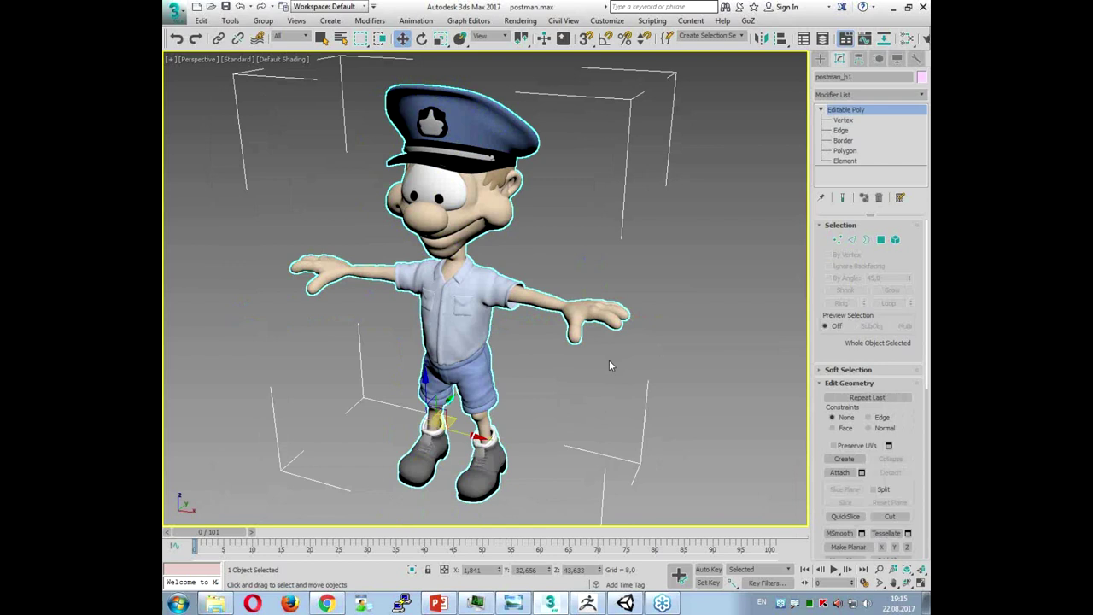
Step: Switch back to the painted zombie head in ZBrush
alt+middle_drag(626, 260, 645, 315)
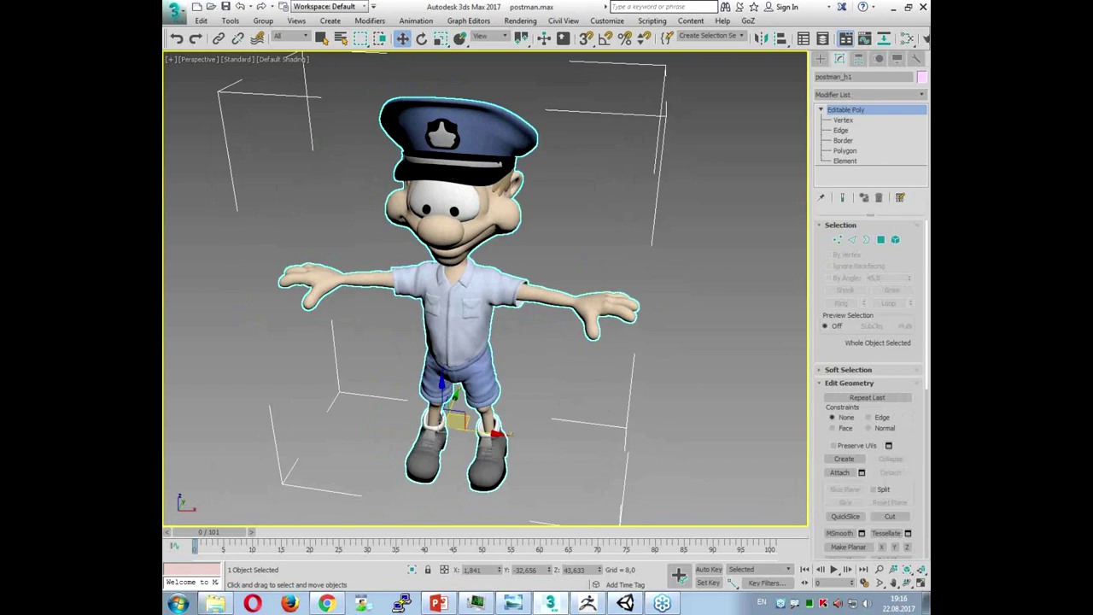
click(588, 603)
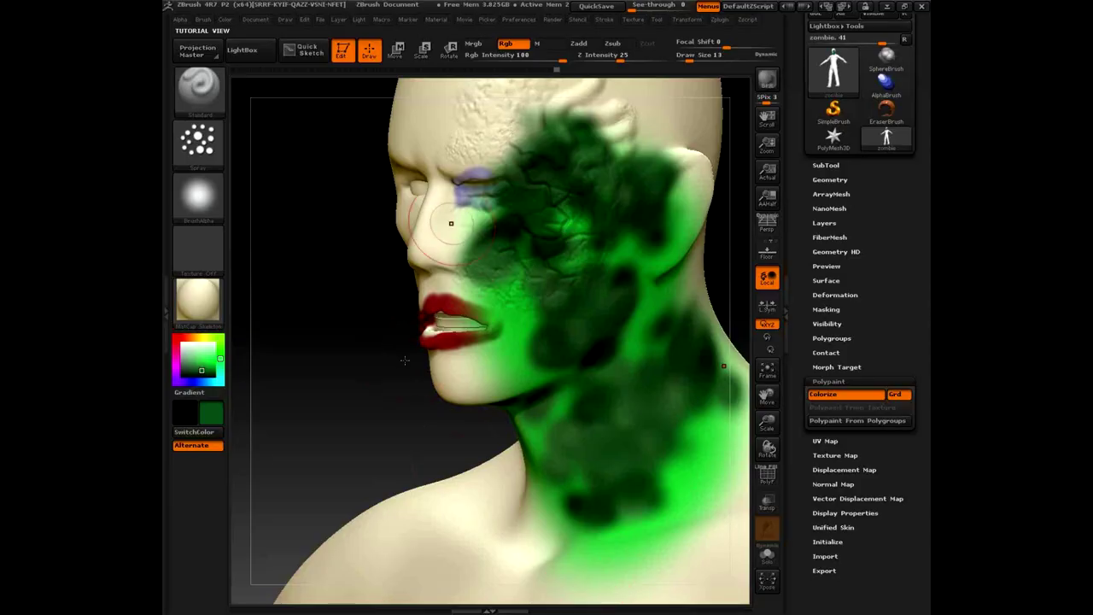
Step: Reinitialize ZBrush to clear the painted zombie head and return to an empty default document
click(518, 19)
click(540, 41)
click(600, 350)
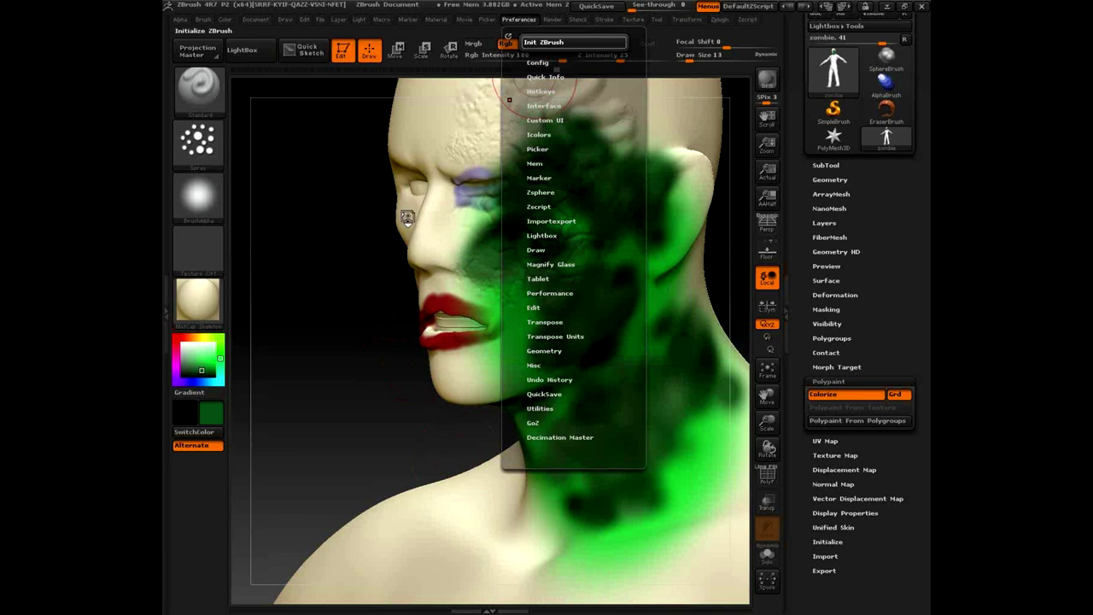
click(558, 107)
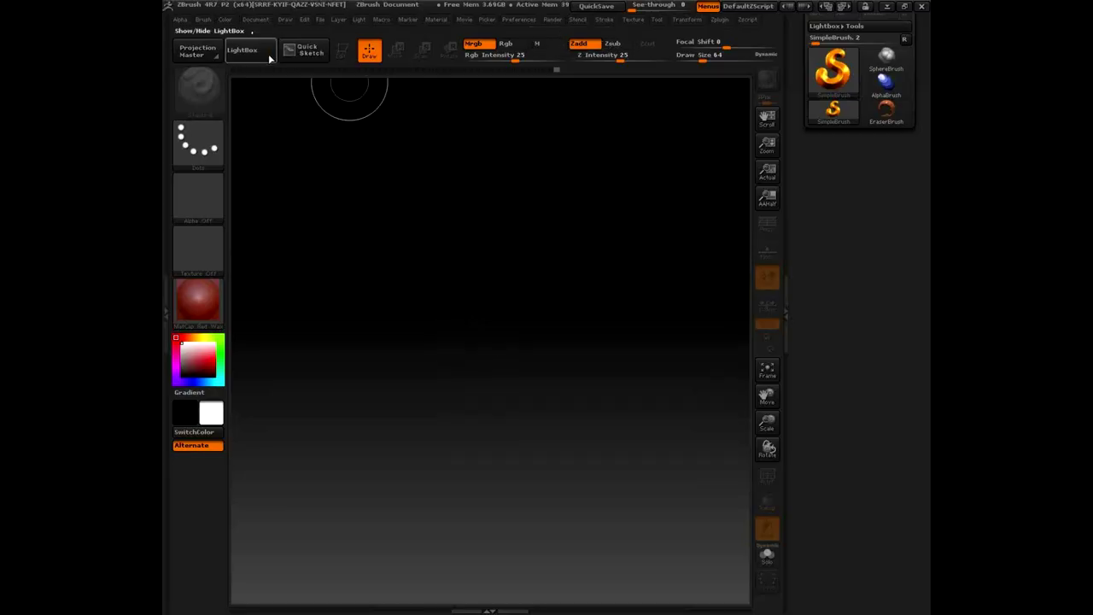
Step: Open the sample project 4R7_QuickHeavyLoadMech from LightBox and inspect the mech up close from several angles
click(242, 49)
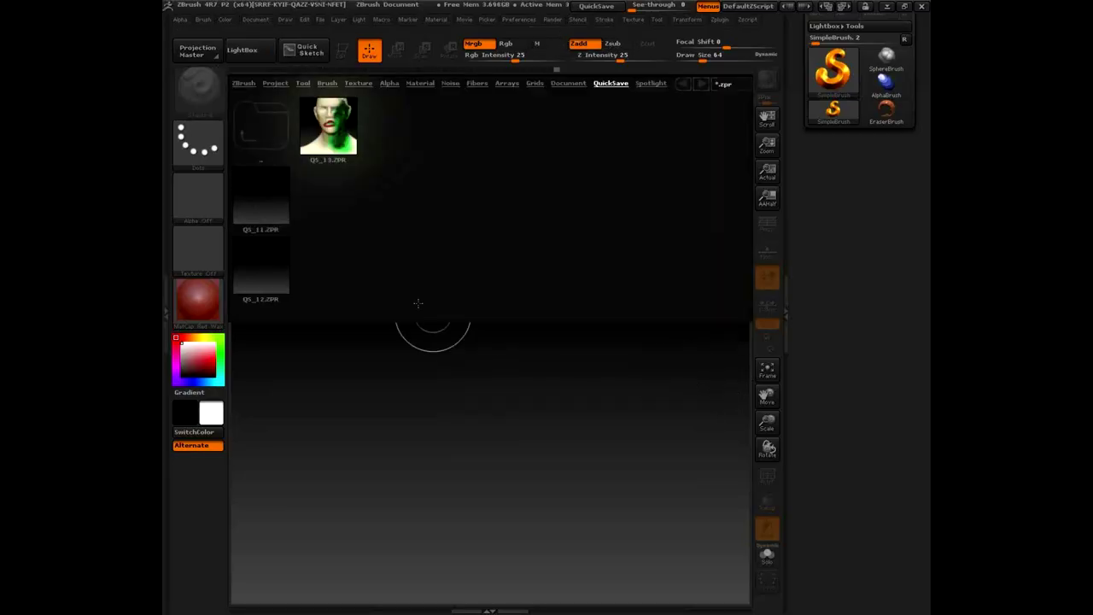
click(274, 84)
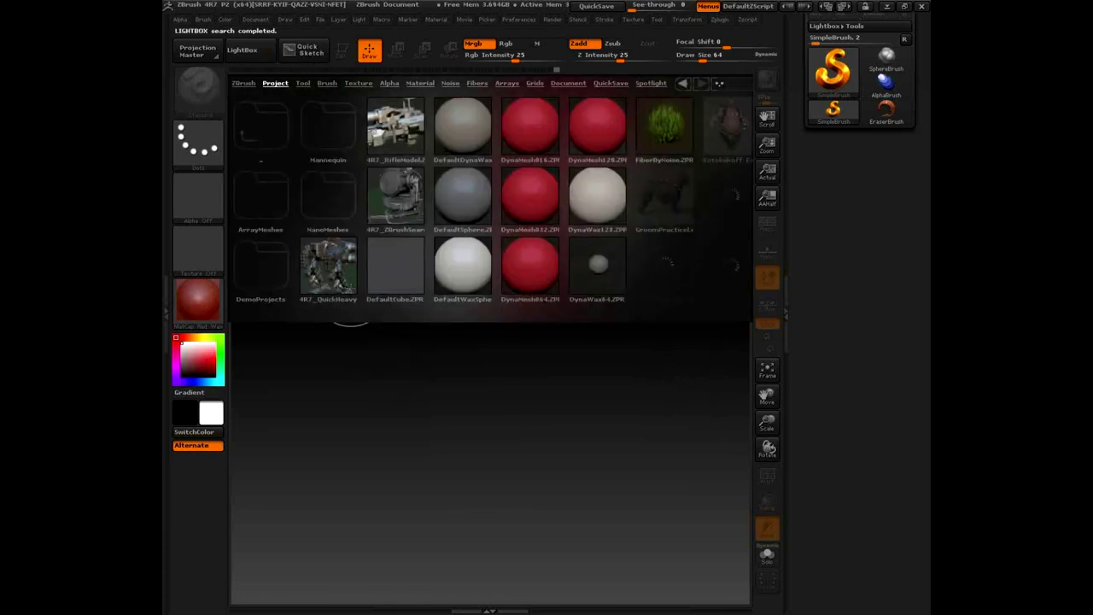
double_click(330, 265)
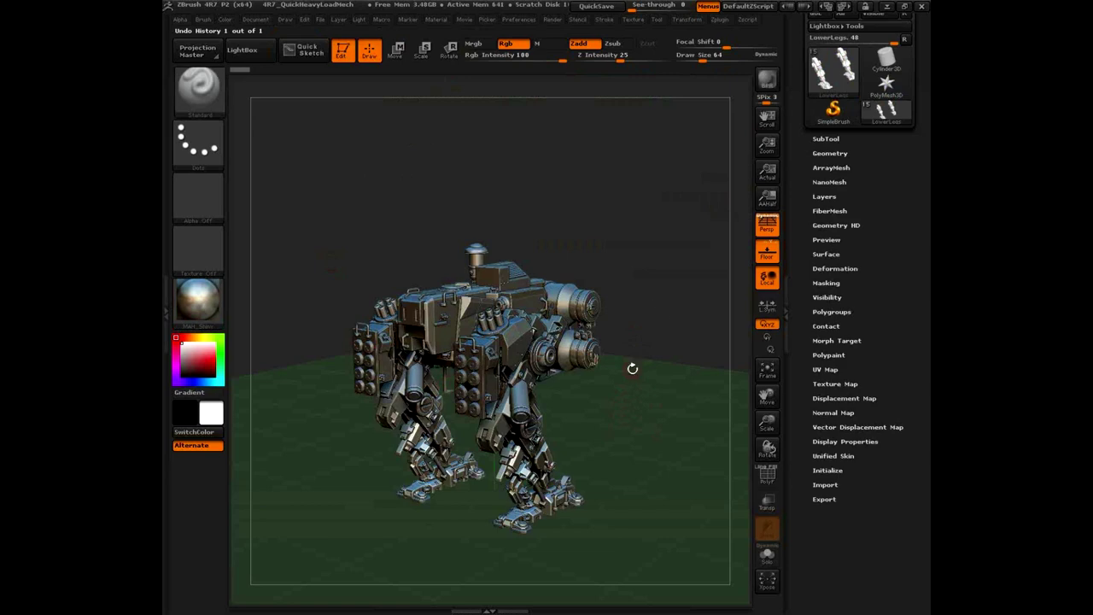
drag(632, 368, 594, 416)
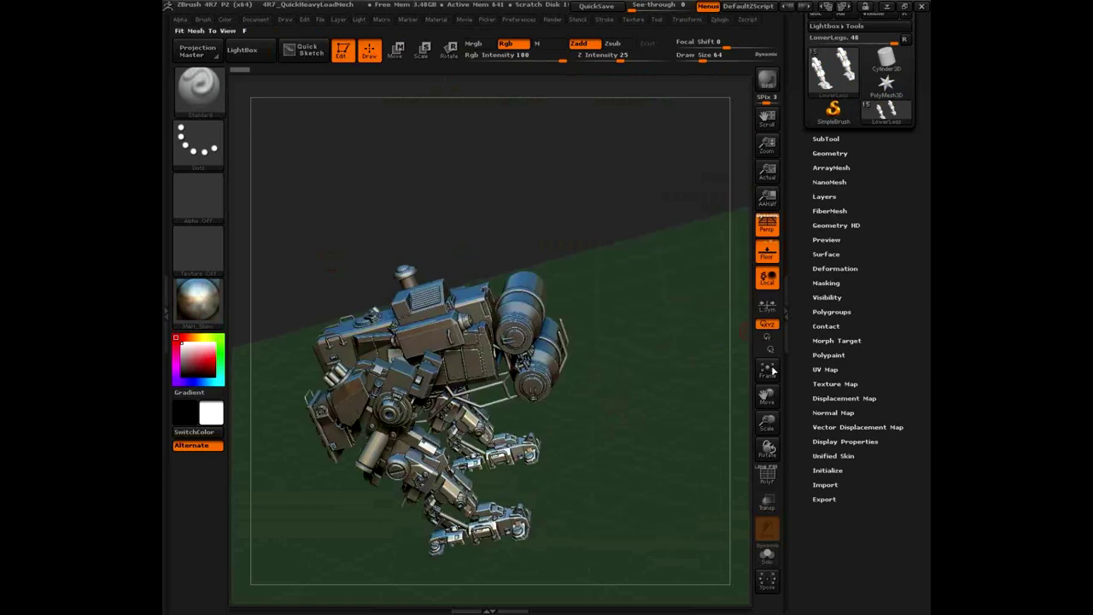
key(f)
drag(679, 357, 386, 175)
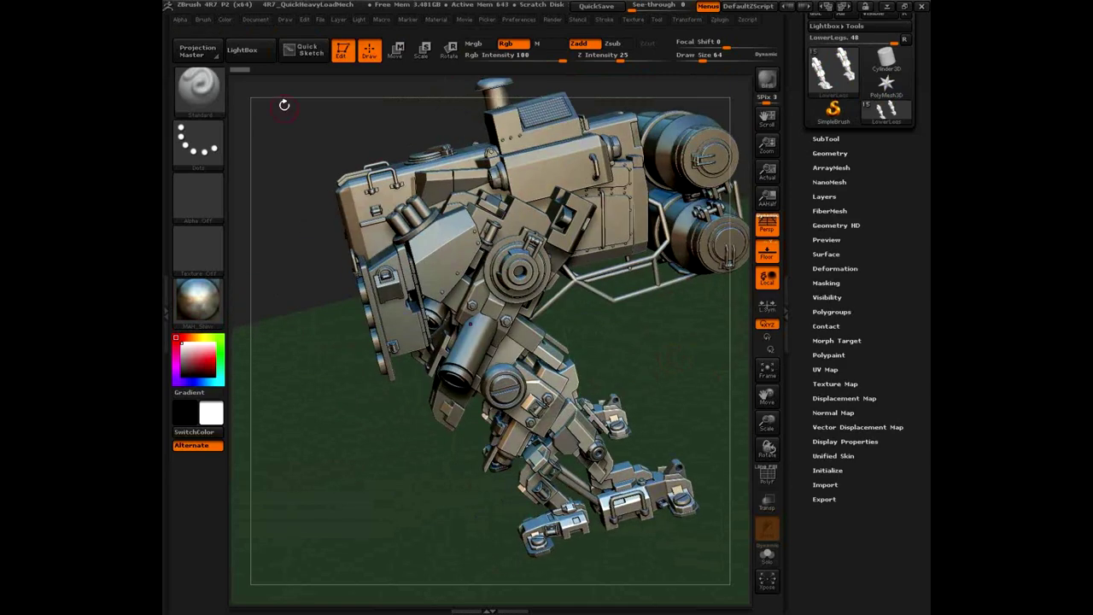
Step: Open the Kotelnikoff Earthquake sample project without saving the mech, and frame the character to inspect it
key(comma)
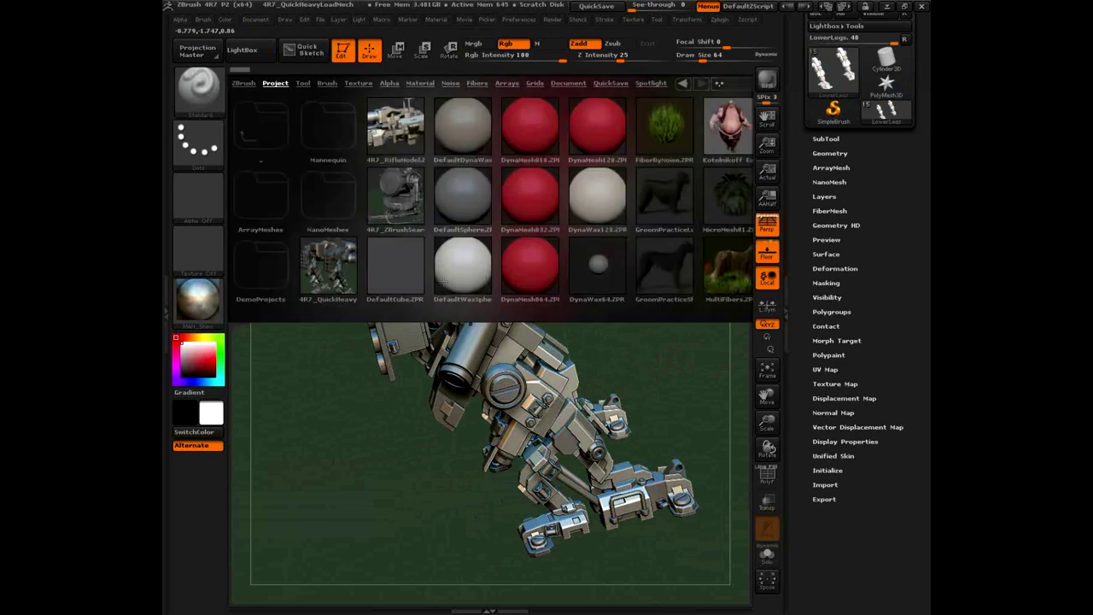
double_click(729, 128)
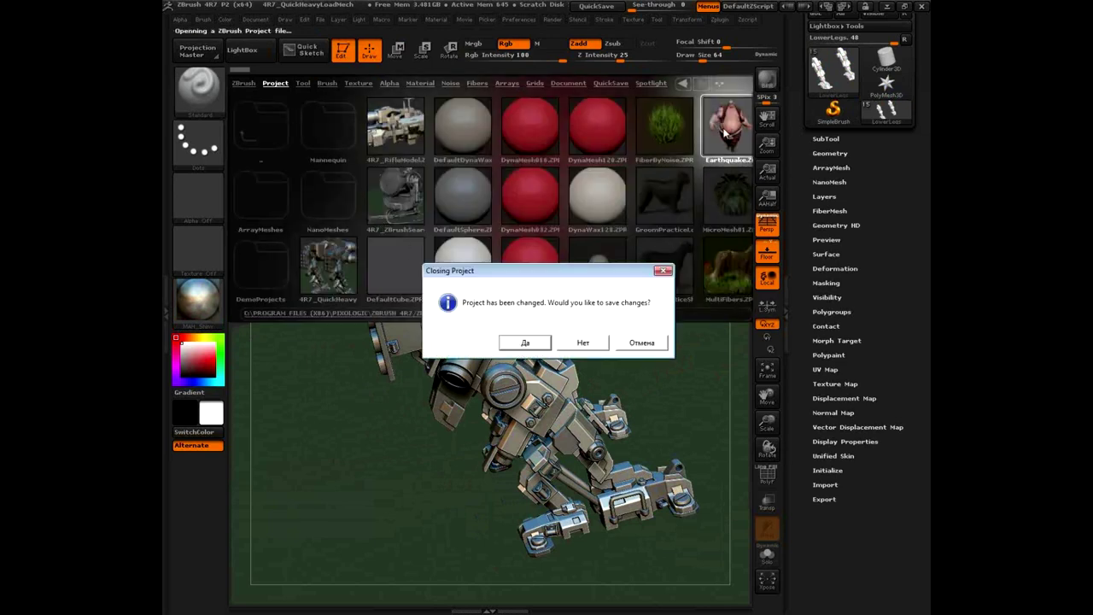
click(596, 340)
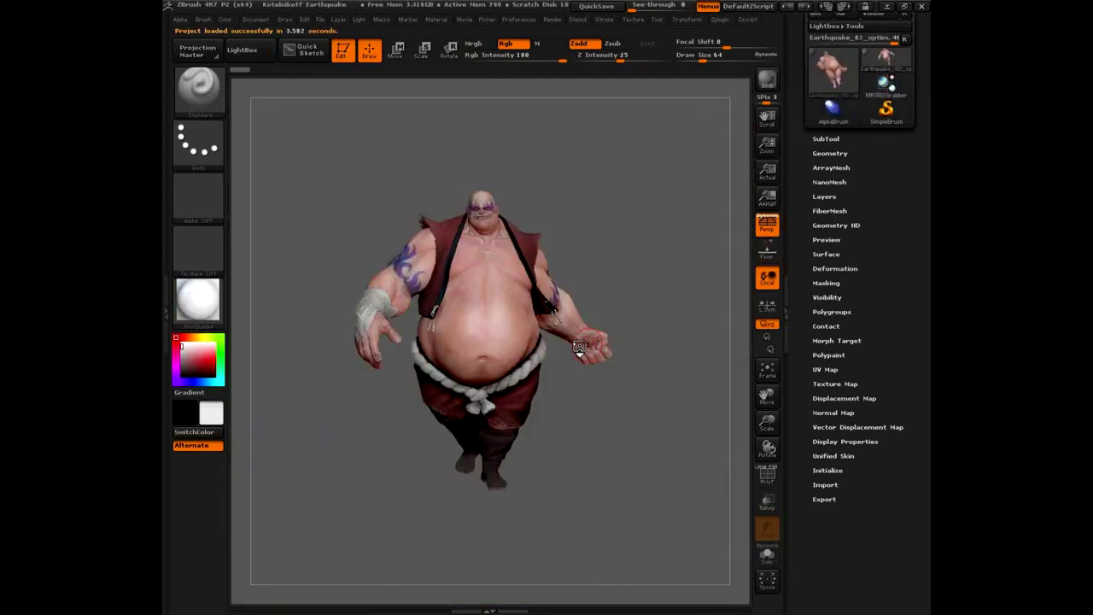
click(767, 369)
drag(663, 442, 638, 444)
mouse_move(659, 441)
mouse_down()
mouse_move(598, 440)
mouse_move(640, 437)
mouse_up()
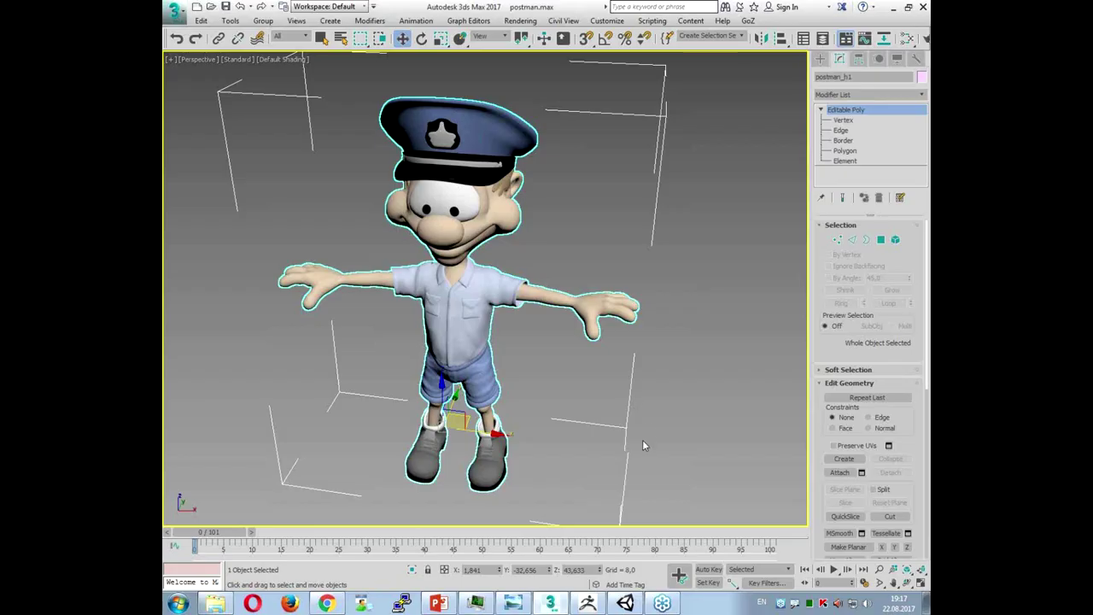
Step: In 3ds Max, make the postman mesh see-through and display the Top view shaded around one outstretched arm
click(578, 405)
alt+middle_drag(578, 405, 590, 429)
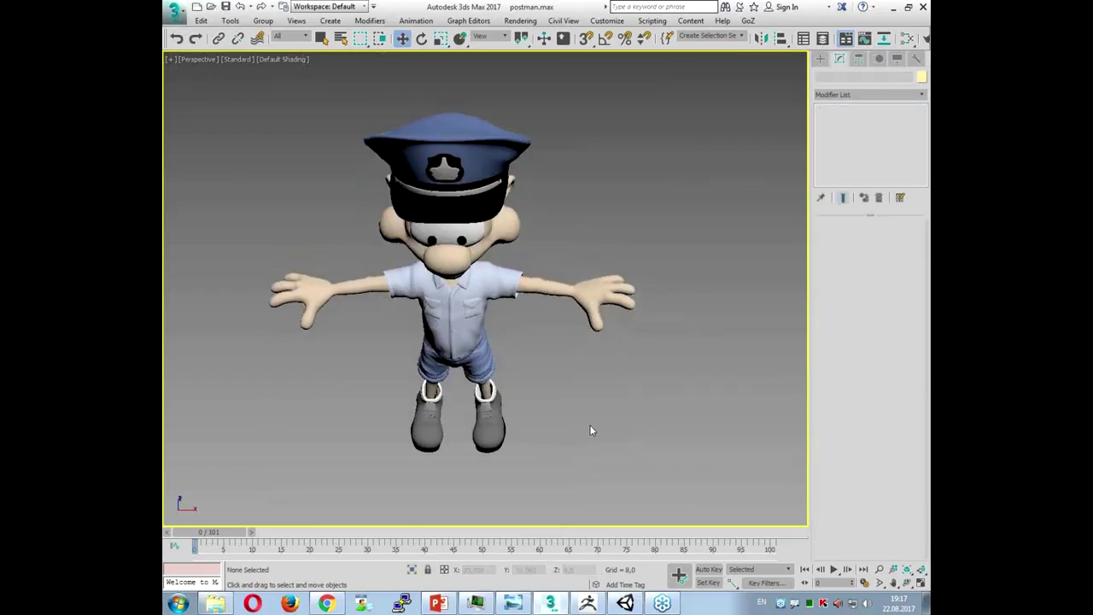
scroll(581, 427, up, 5)
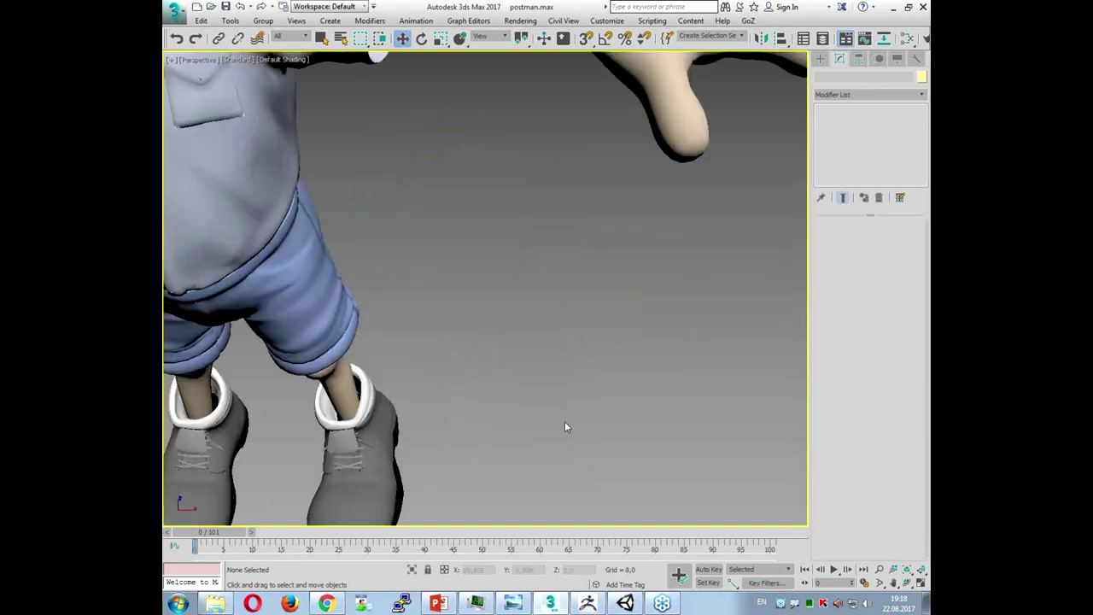
click(554, 364)
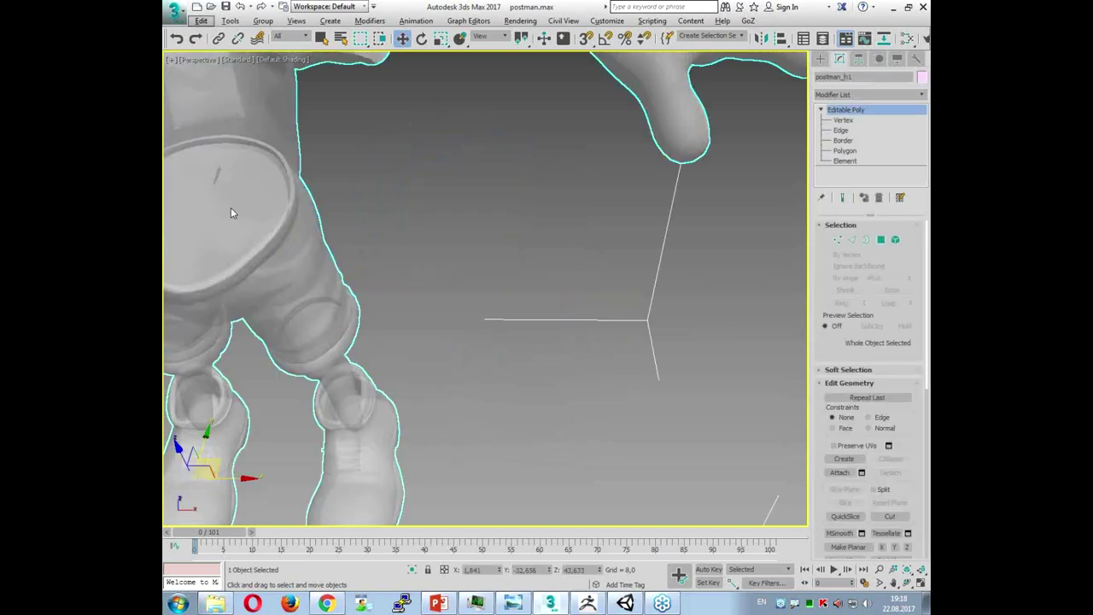
key(alt+w)
click(398, 264)
key(F3)
scroll(341, 248, up, 5)
Step: Open Bone Tools and maximize the Top view on the outstretched arm, keeping the dialog clear of the arm
click(416, 20)
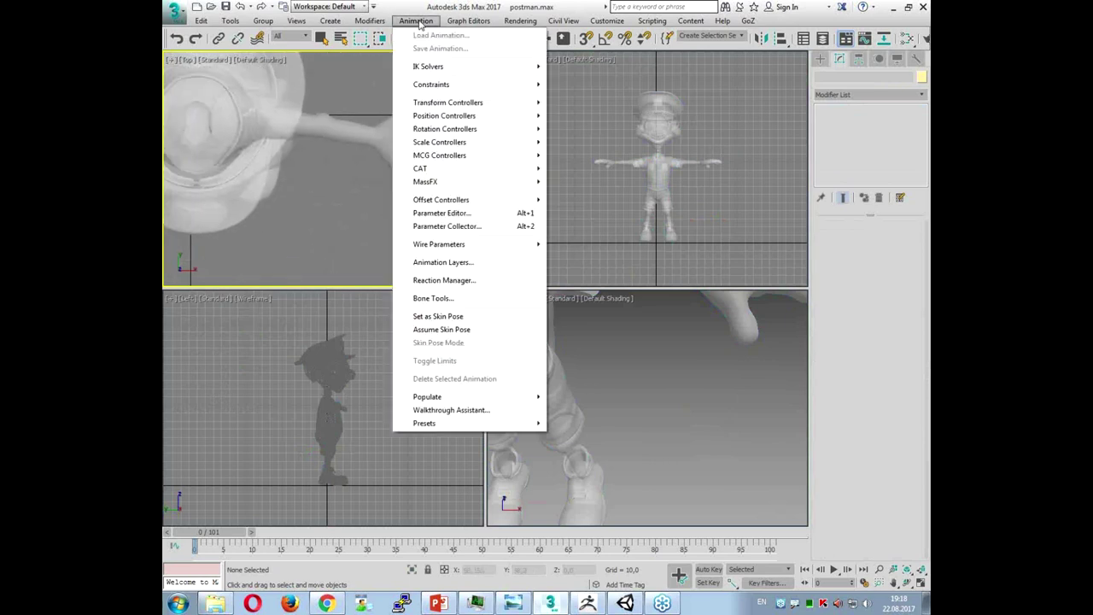
click(426, 299)
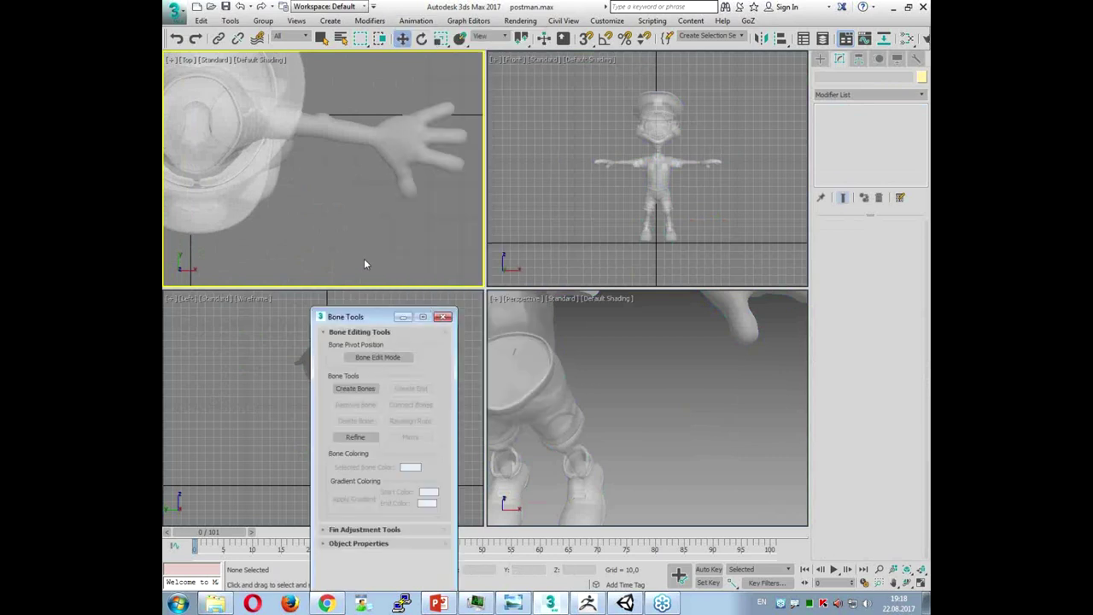
scroll(342, 208, up, 2)
key(alt+w)
scroll(436, 292, up, 2)
middle_drag(436, 292, 528, 240)
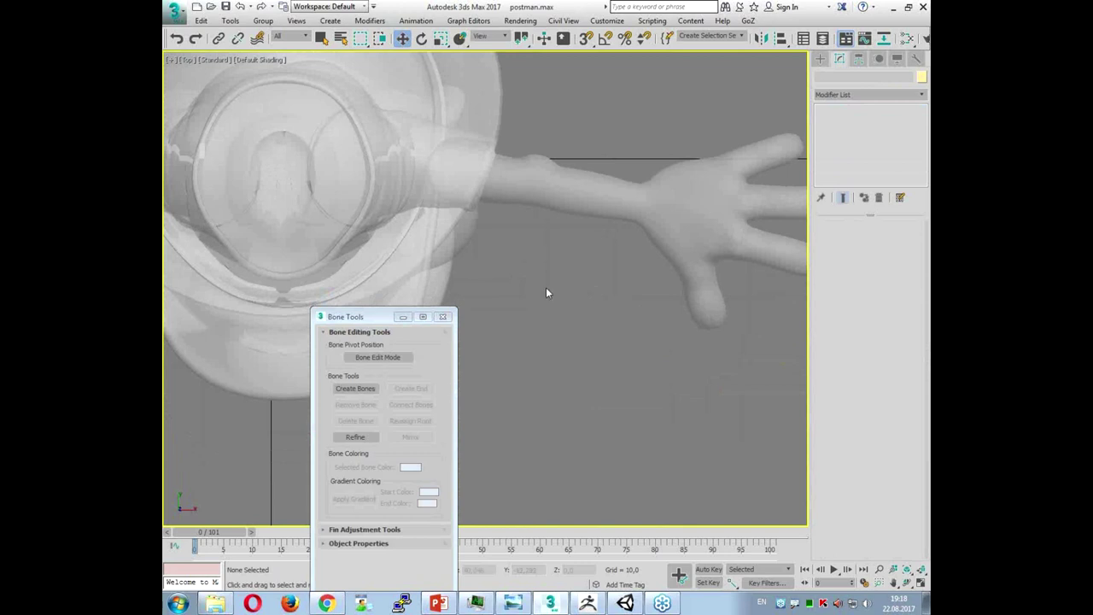
drag(356, 316, 244, 131)
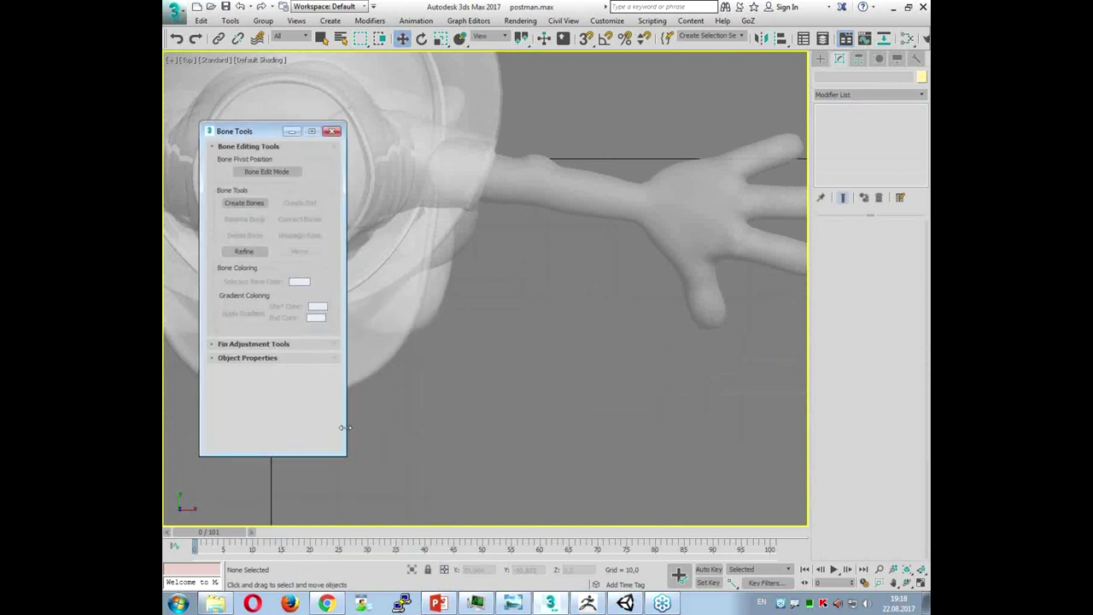
Step: Draw a bone chain from the shoulder through the elbow and wrist into the palm, finishing with an end bone
click(245, 203)
click(411, 163)
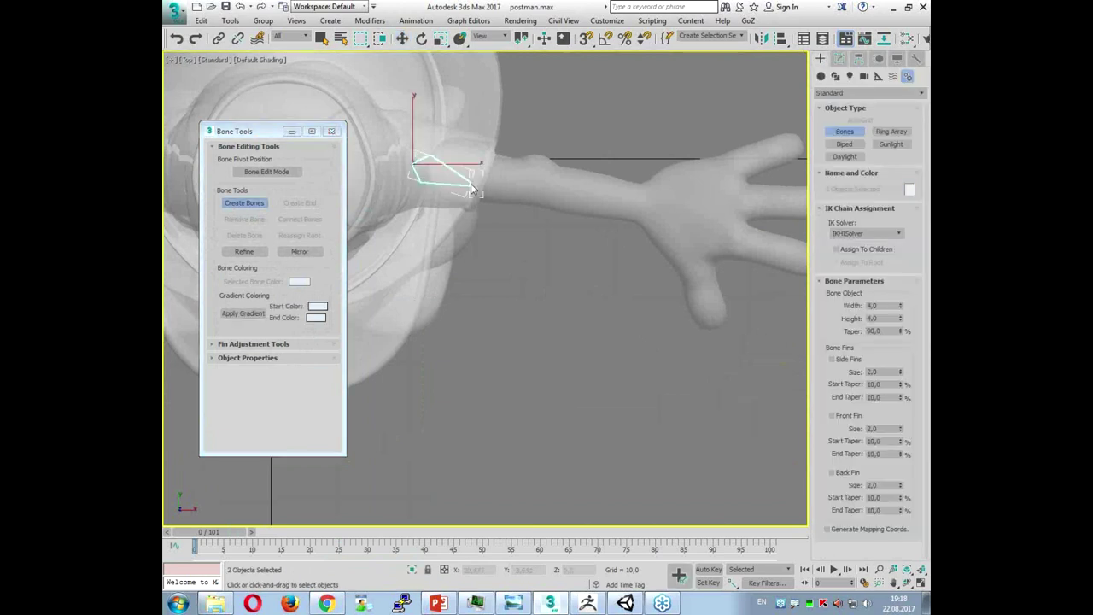
click(534, 181)
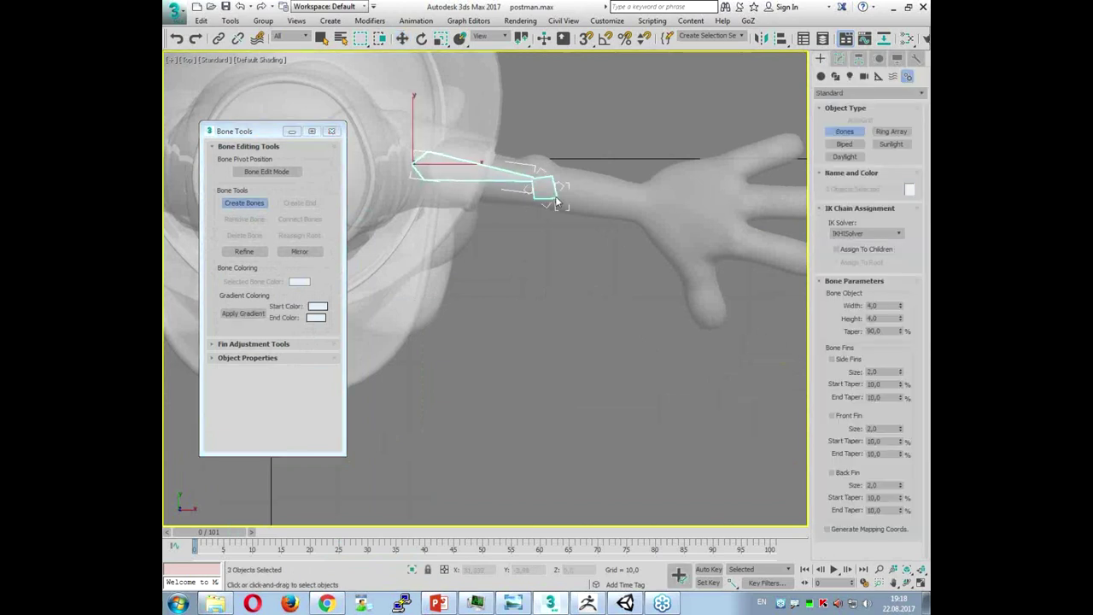
click(637, 202)
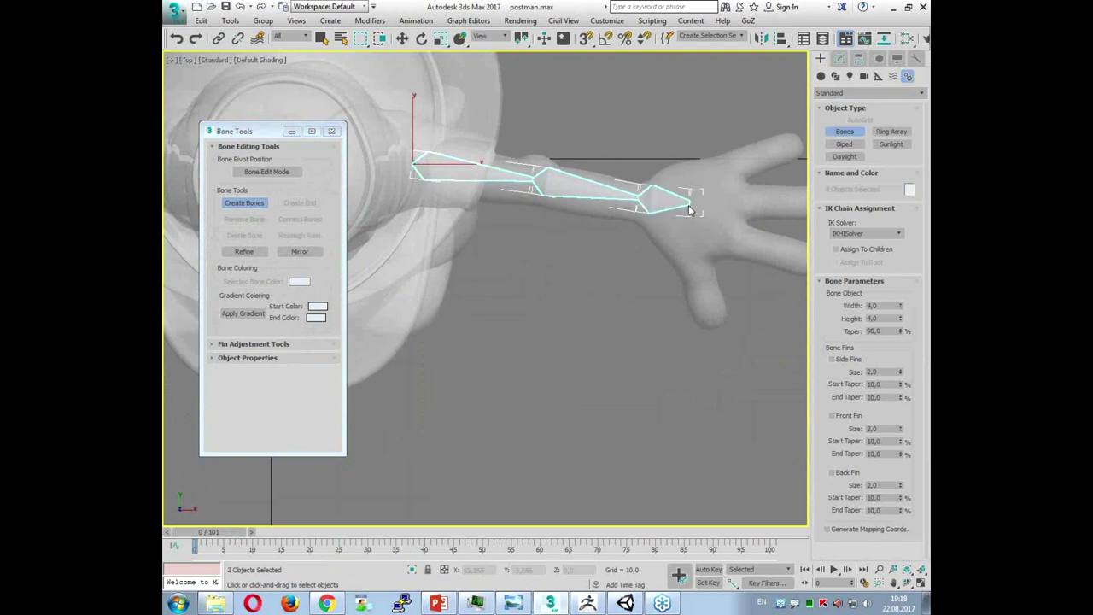
right_click(651, 295)
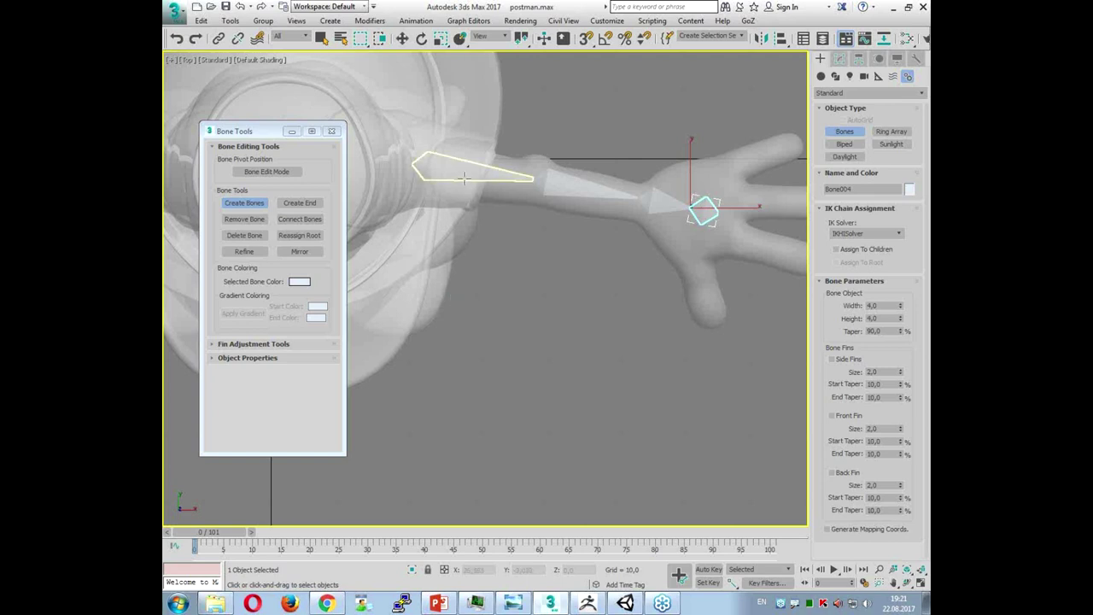
Step: Restrict the selection filter to Bone and select the upper arm bone with the Move tool
click(401, 38)
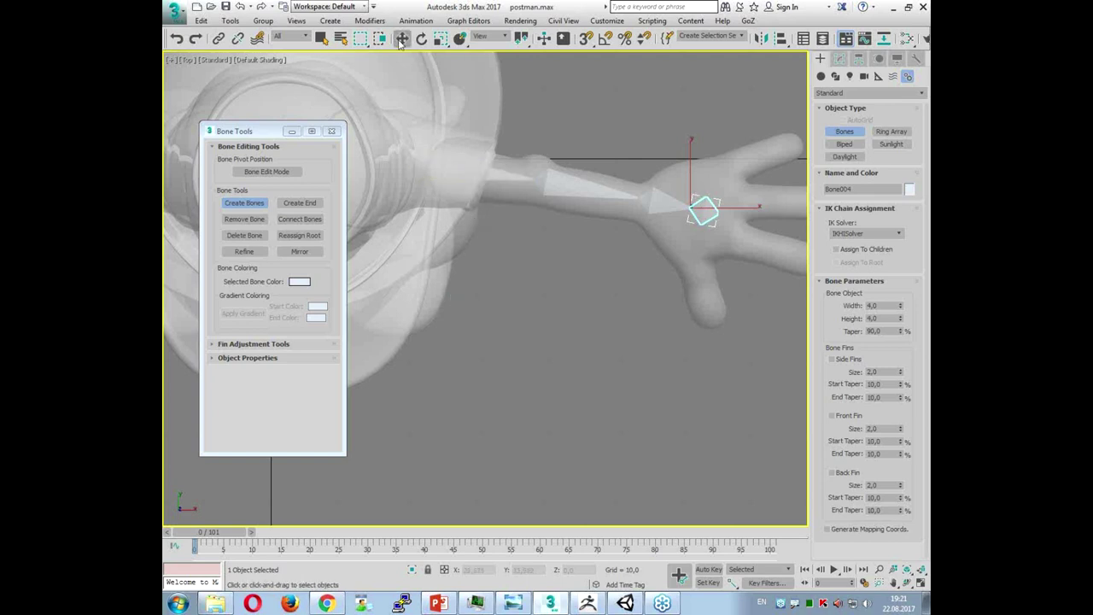
click(291, 37)
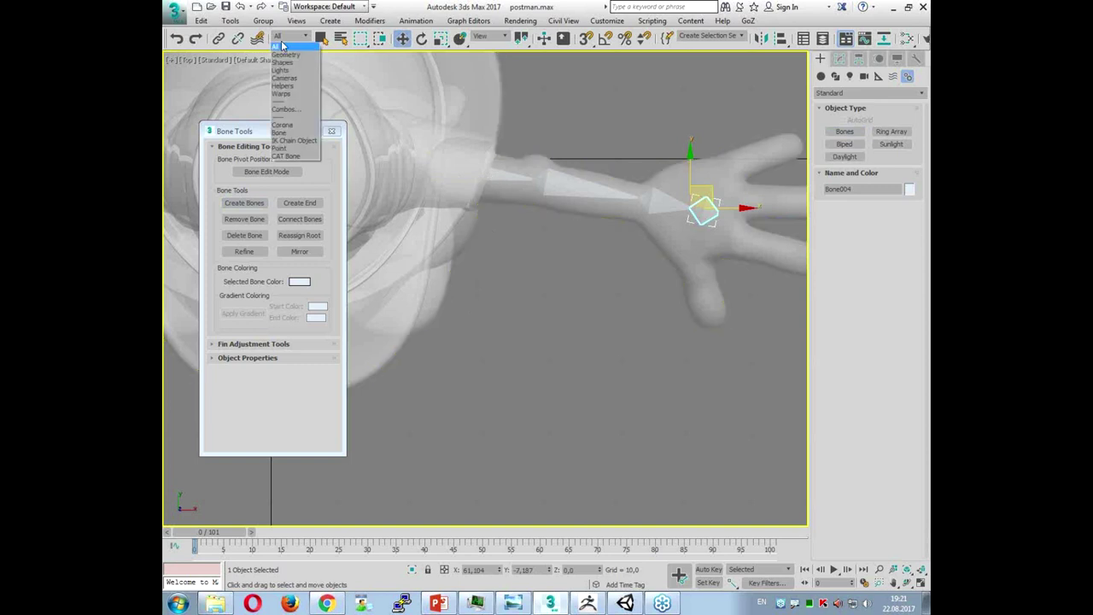
click(282, 132)
click(450, 181)
Step: In the Perspective view, raise the arm bone chain vertically from the ground to the height of the outstretched arm
key(alt+w)
click(624, 418)
key(alt+w)
scroll(585, 364, down, 5)
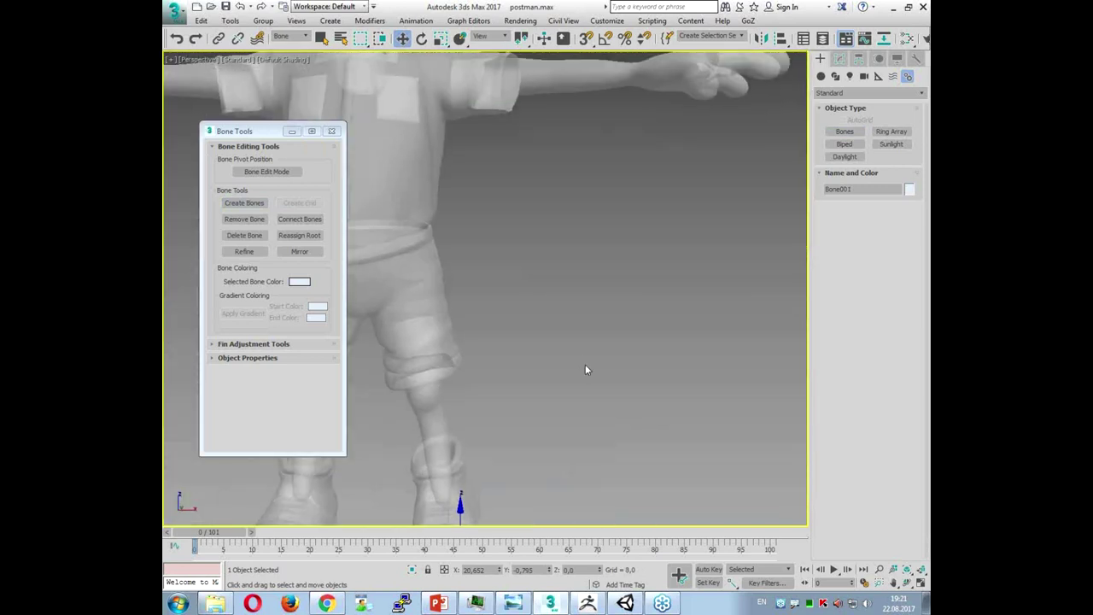
middle_drag(515, 461, 515, 308)
drag(515, 308, 526, 141)
alt+middle_drag(526, 142, 572, 261)
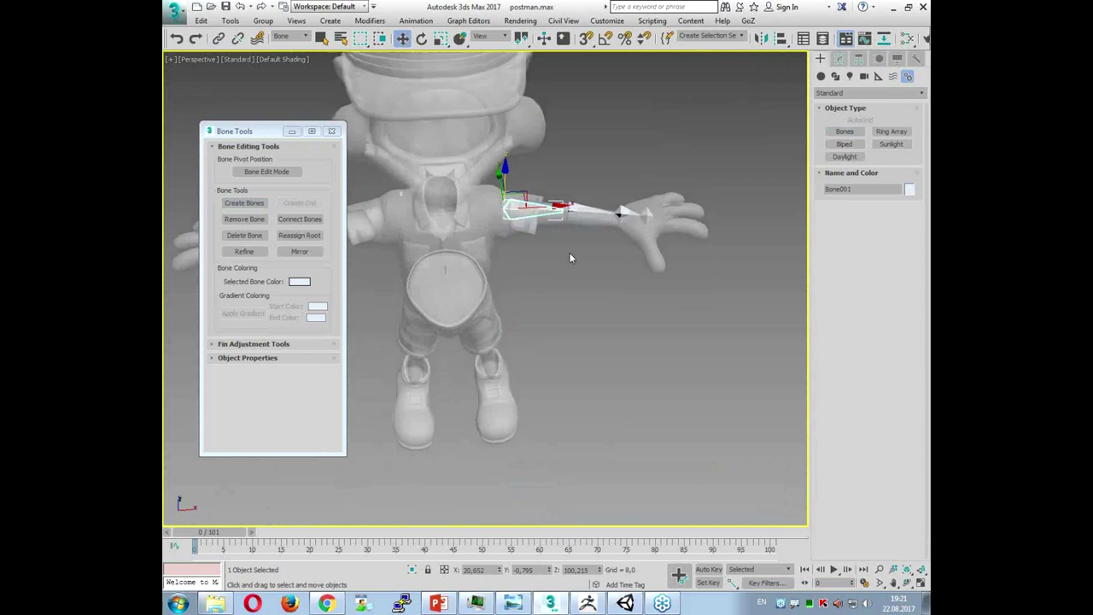
Step: Rotate the forearm bone at the elbow to align it with the postman's forearm
scroll(572, 262, up, 6)
key(e)
drag(593, 183, 575, 198)
Step: In the maximized Top view, draw a two-bone chain with an end bone along the thumb
key(alt+w)
right_click(411, 198)
key(alt+w)
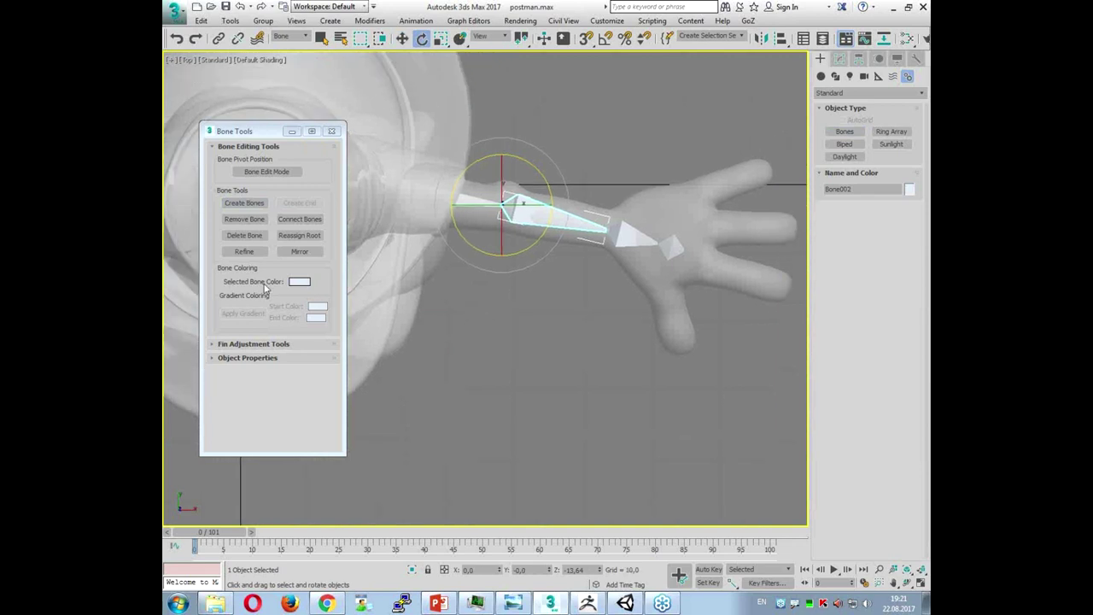
click(246, 204)
click(655, 269)
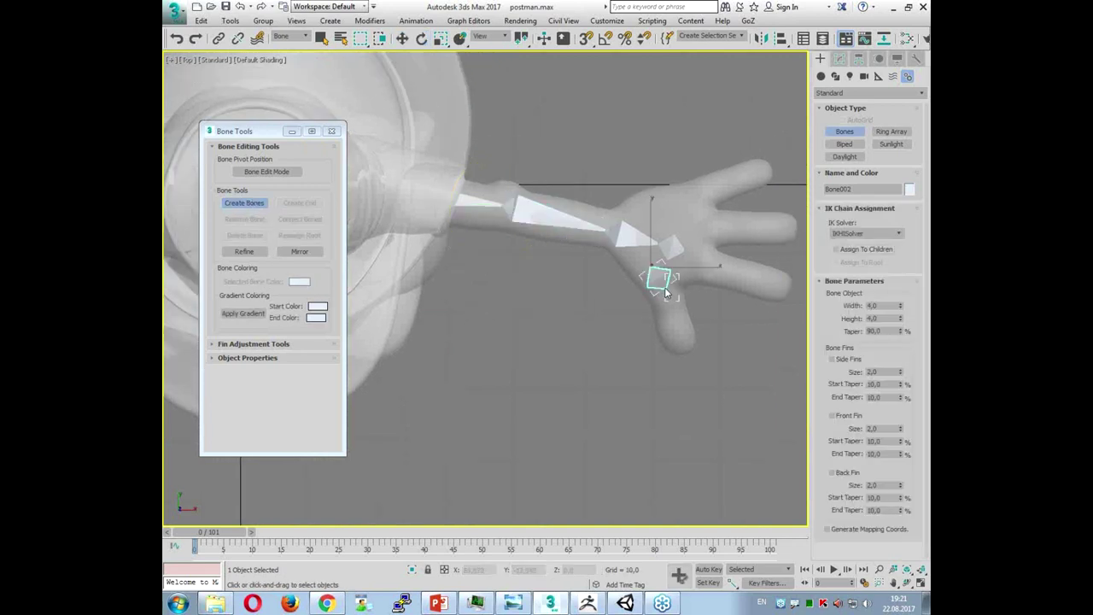
click(664, 301)
click(679, 338)
right_click(681, 340)
Step: Draw a separate two-bone chain with an end bone along each of the three remaining fingers
click(697, 261)
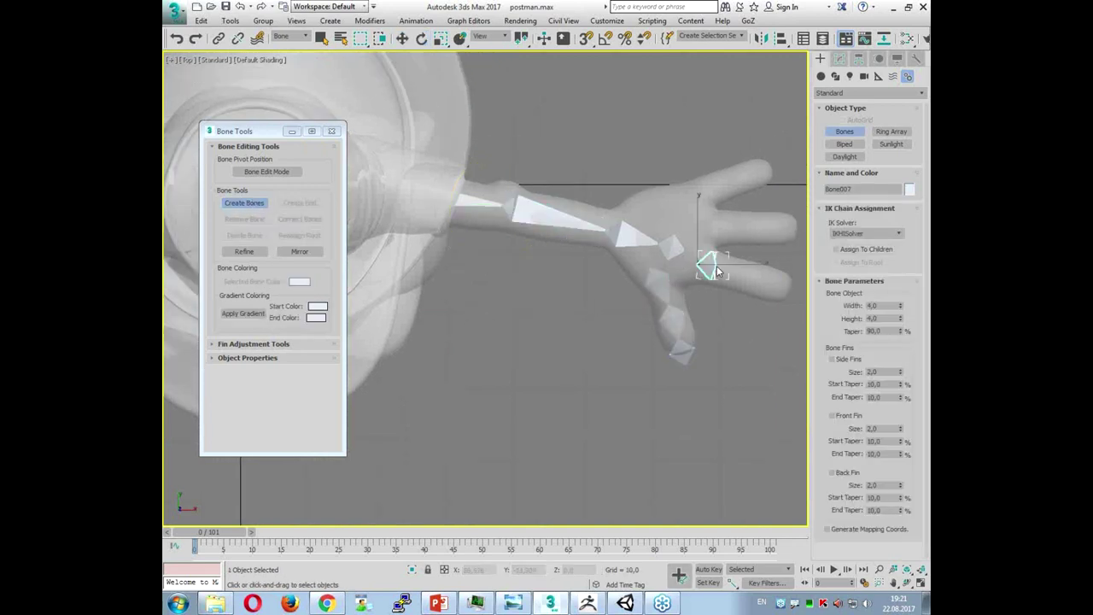
click(743, 275)
click(792, 295)
right_click(738, 249)
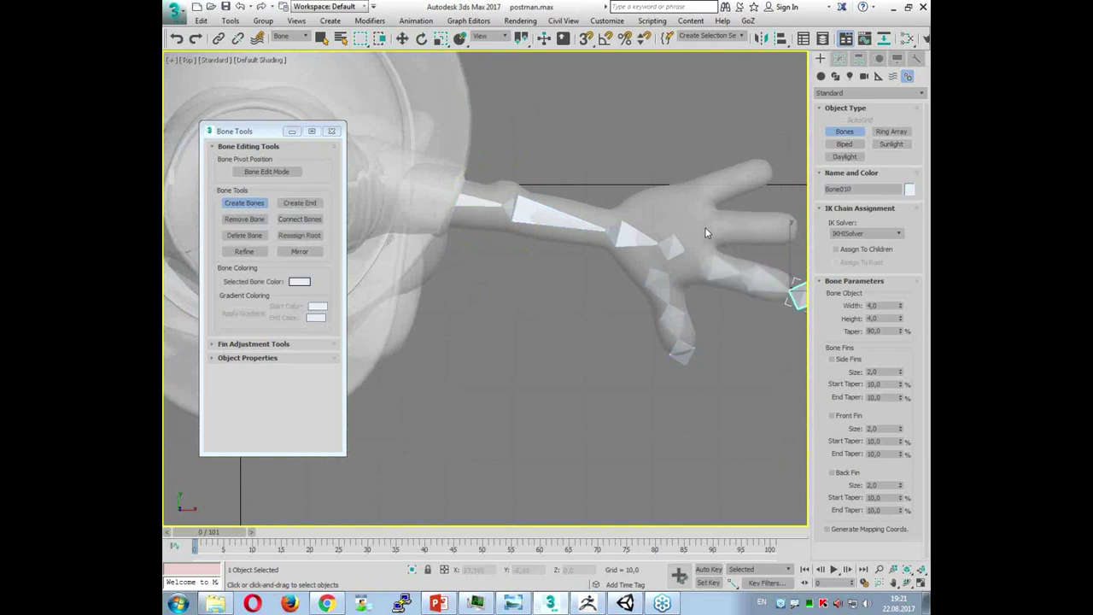
click(706, 227)
click(753, 227)
click(799, 227)
right_click(726, 196)
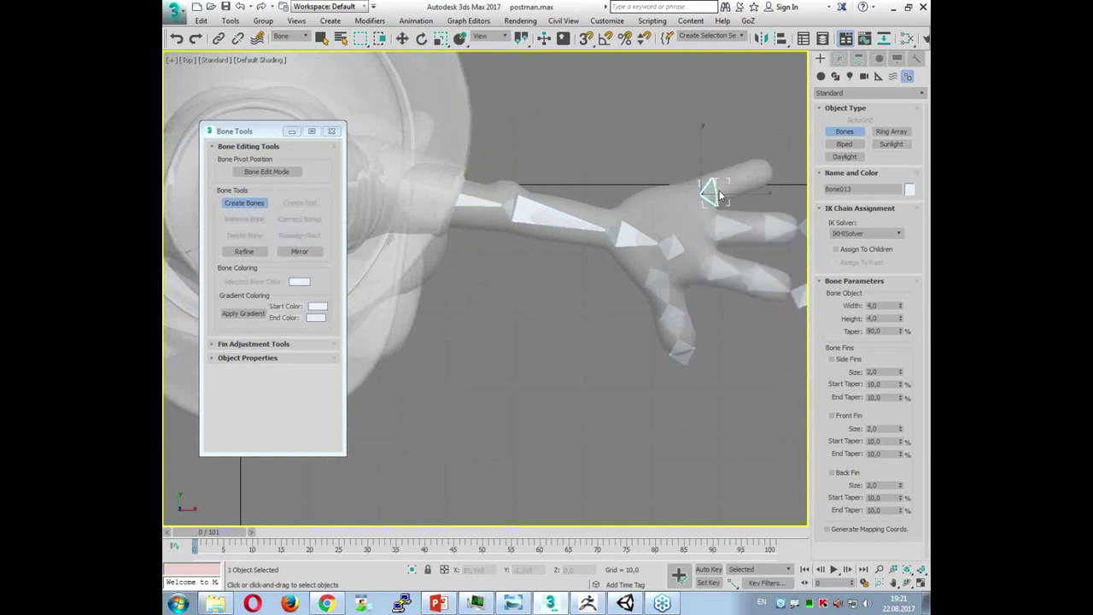
click(711, 194)
click(750, 177)
click(784, 158)
right_click(775, 222)
Step: Select all the thumb and finger bones in the Perspective view and raise them from the ground to hand height
key(alt+w)
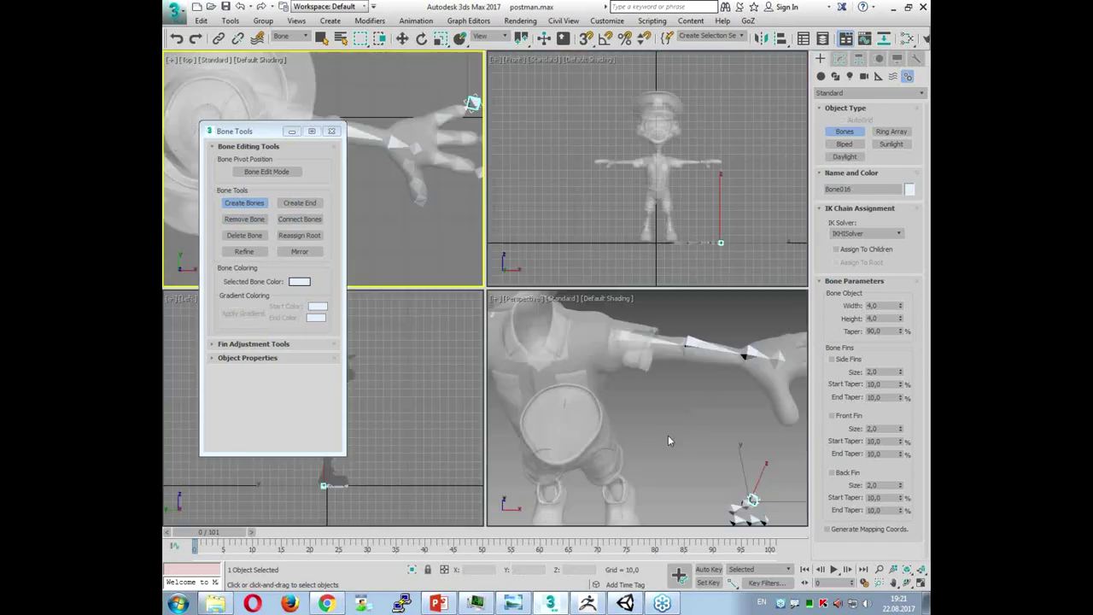
key(alt+w)
scroll(649, 398, up, 3)
key(w)
drag(482, 325, 693, 525)
scroll(665, 424, down, 5)
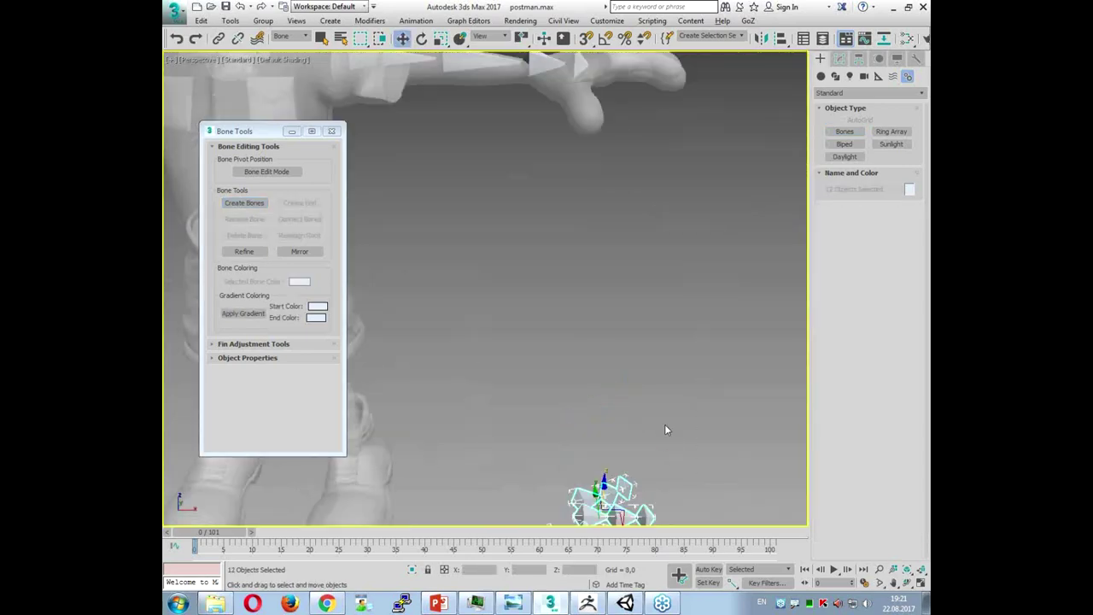
drag(629, 447, 636, 192)
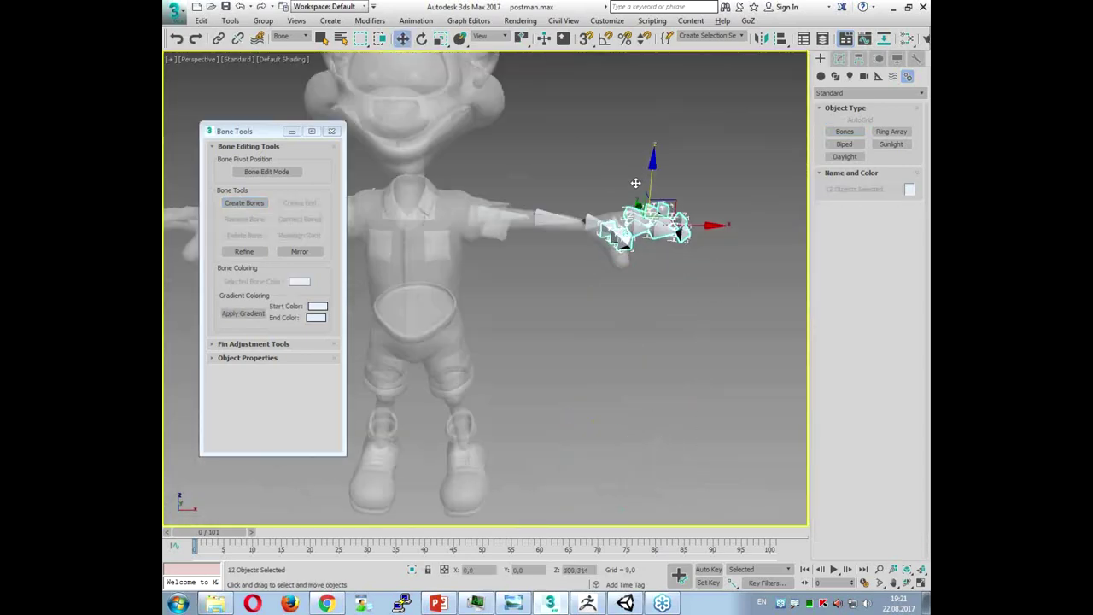
Step: Lower the selected thumb and finger bones slightly to sit nearer the hand's height
scroll(644, 231, up, 6)
alt+middle_drag(649, 244, 679, 209)
drag(634, 212, 632, 230)
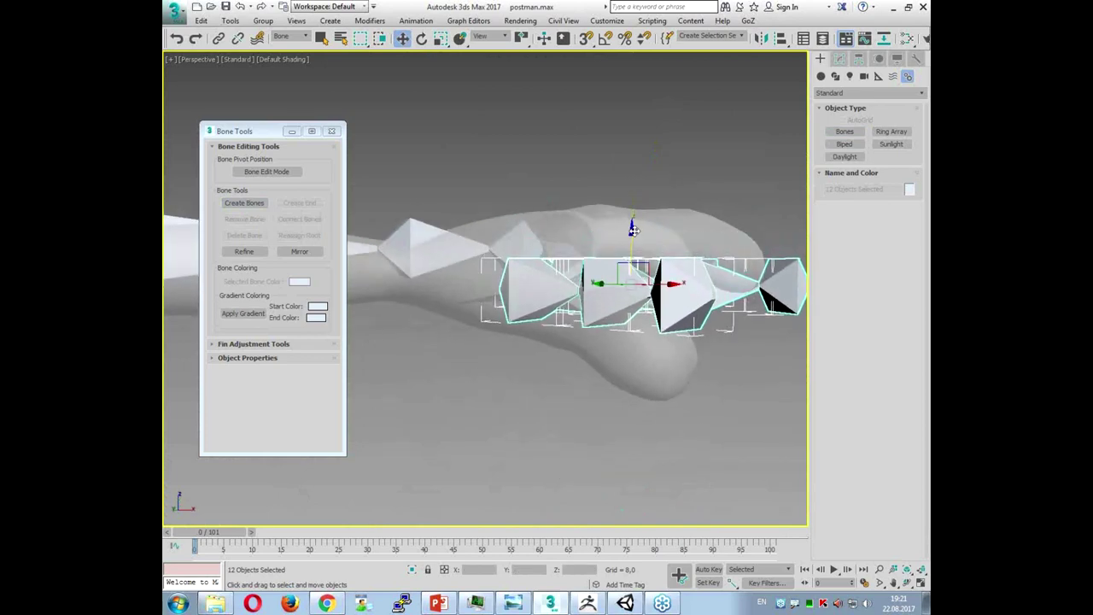
Step: Turn off the see-through display of the postman mesh and restrict selection to bones
click(290, 36)
click(286, 45)
click(498, 281)
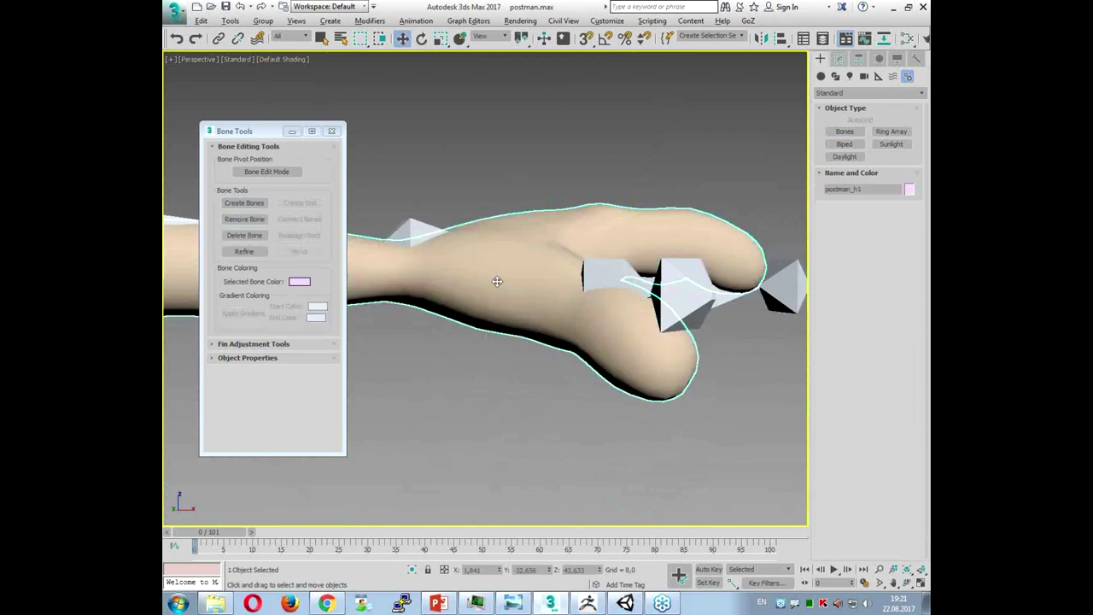
scroll(503, 368, up, 3)
click(290, 36)
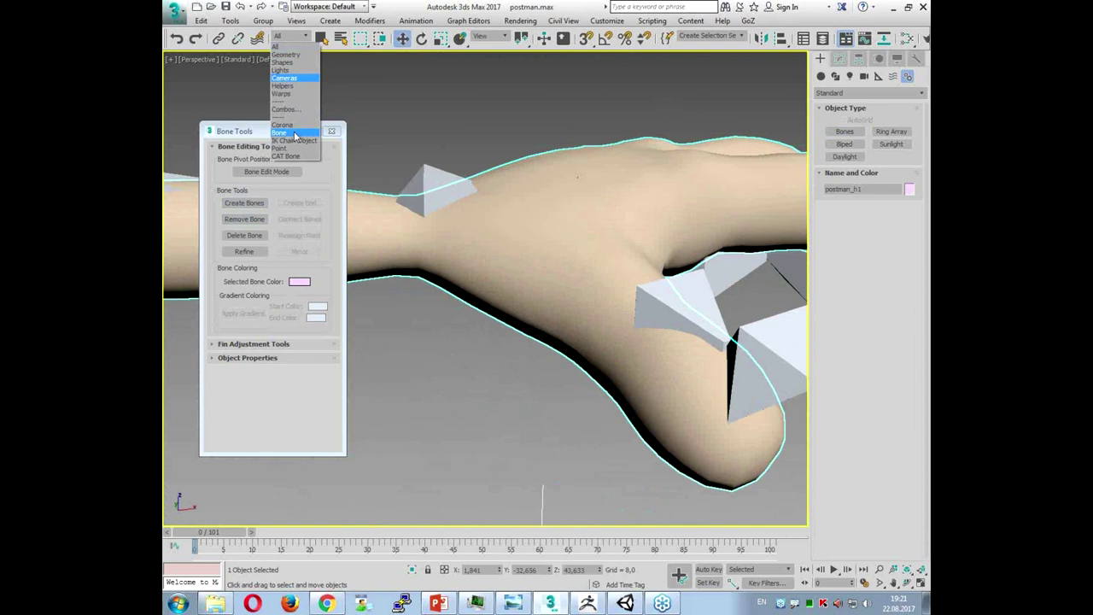
click(292, 134)
Step: Rotate the thumb's root bone, using the Local coordinate system, so that its chain slopes down along the thumb
click(675, 329)
alt+middle_drag(675, 329, 653, 296)
key(e)
drag(654, 296, 596, 301)
click(530, 275)
key(w)
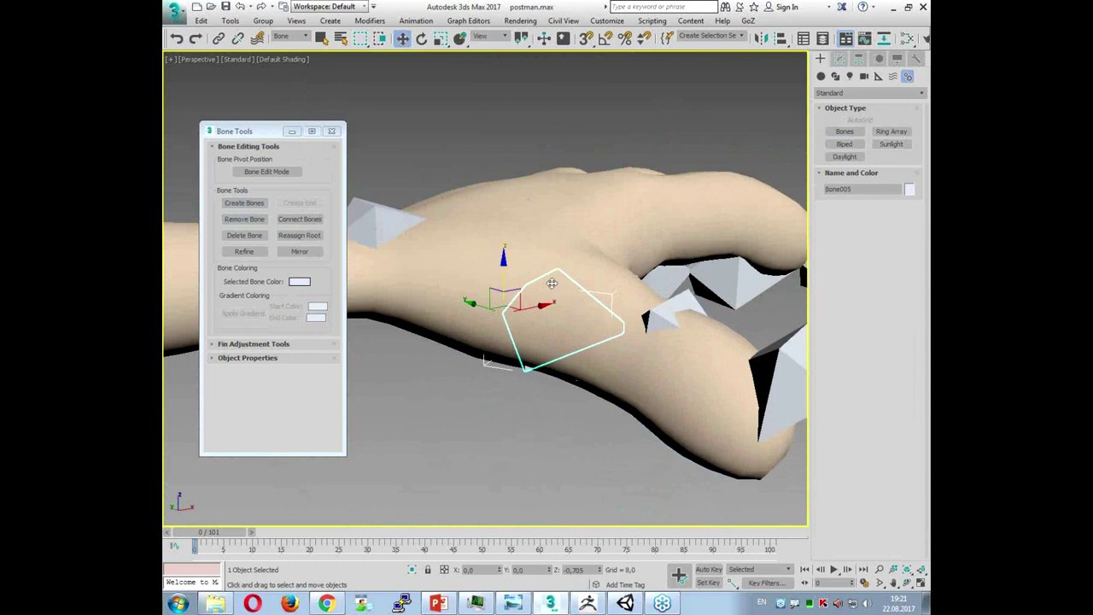
key(e)
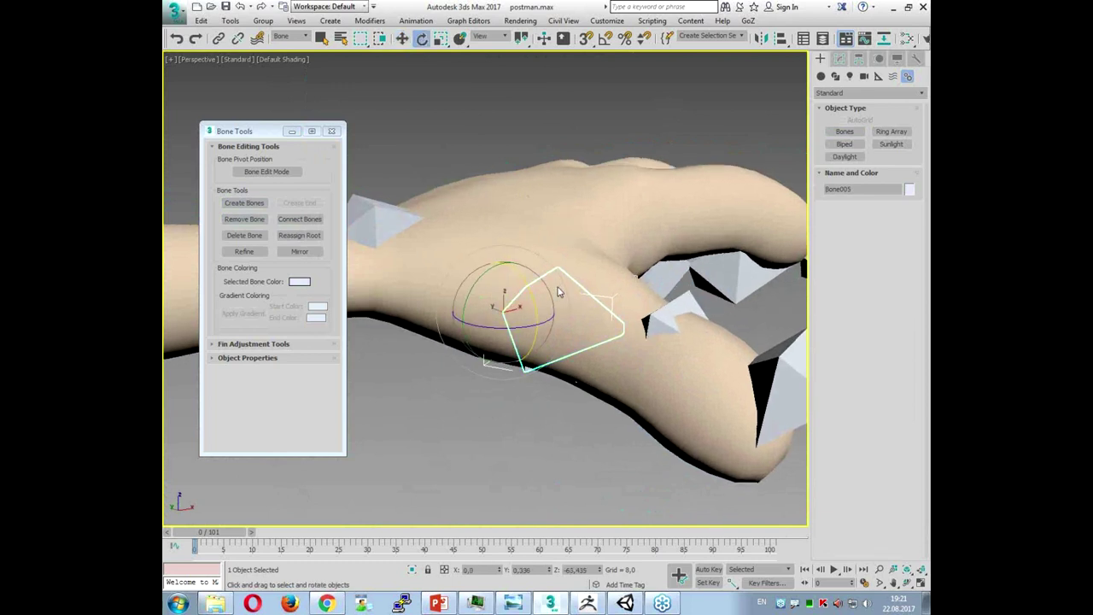
click(492, 37)
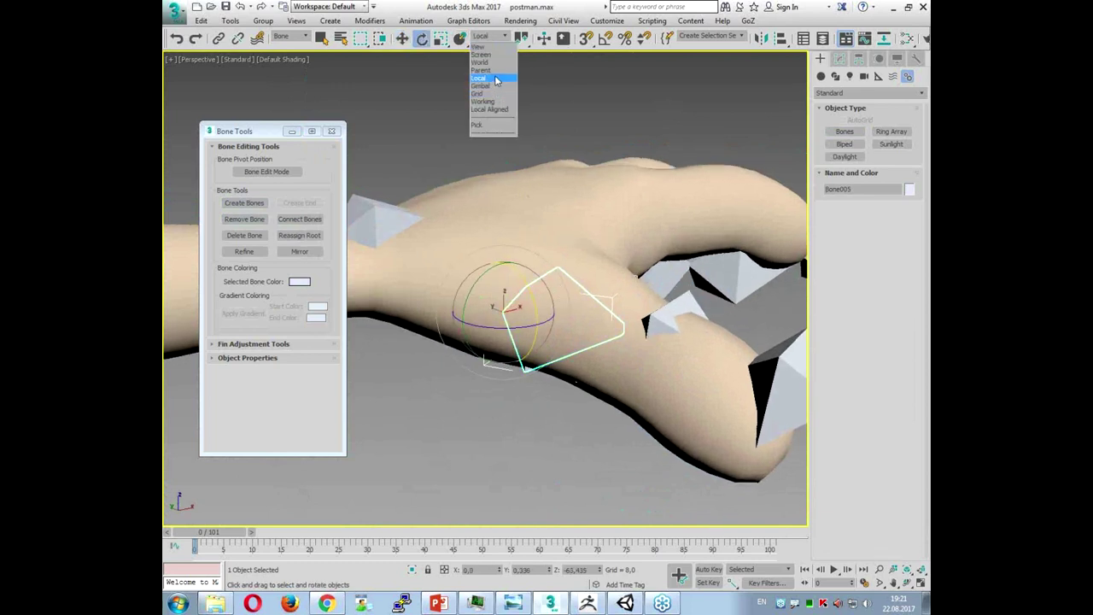
click(479, 77)
drag(533, 280, 540, 290)
Step: Raise the finger bone chains individually so they sit inside their fingers
key(w)
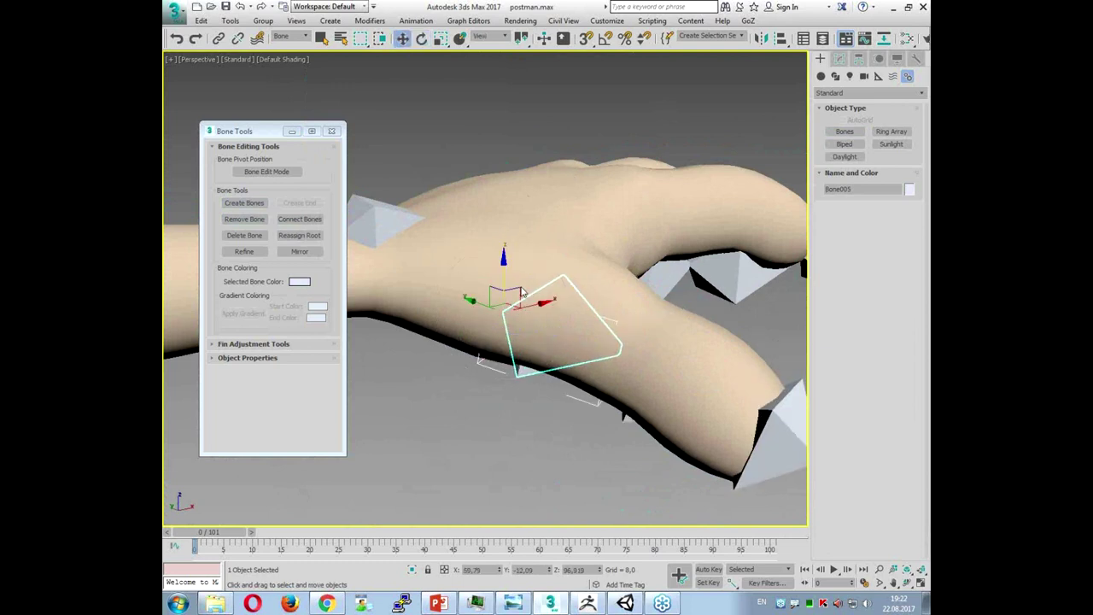
alt+middle_drag(487, 289, 534, 280)
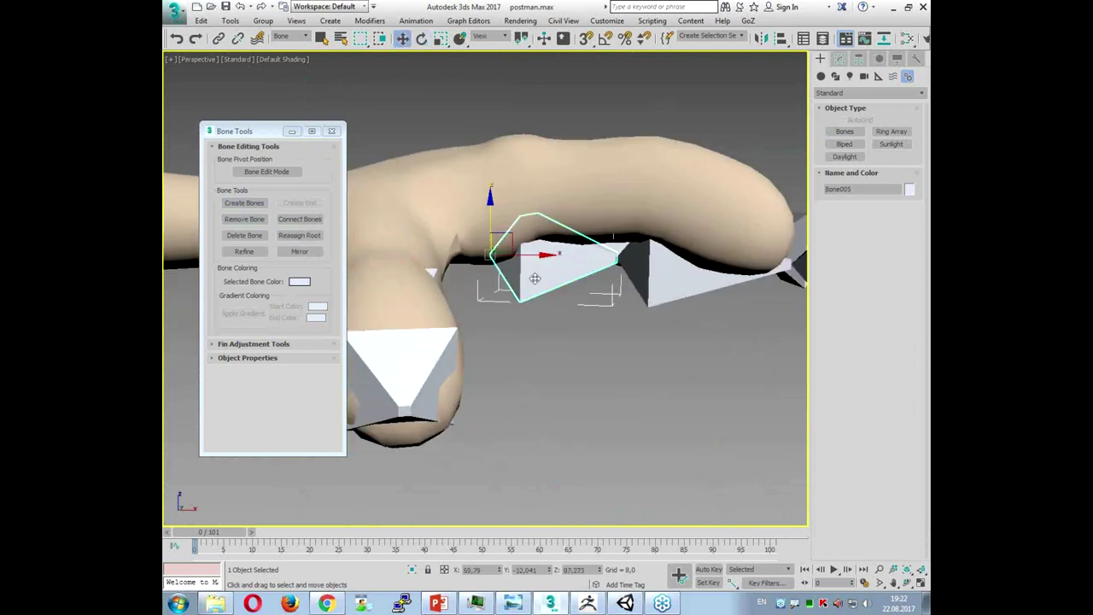
click(492, 219)
alt+middle_drag(492, 218, 444, 231)
drag(444, 231, 512, 150)
alt+middle_drag(513, 150, 598, 163)
click(636, 156)
drag(636, 156, 641, 135)
alt+middle_drag(640, 135, 675, 205)
Step: In the maximized Top view, allow selection of all object types and make the postman mesh see-through with shaded display
key(alt+w)
middle_click(425, 220)
key(alt+w)
key(F3)
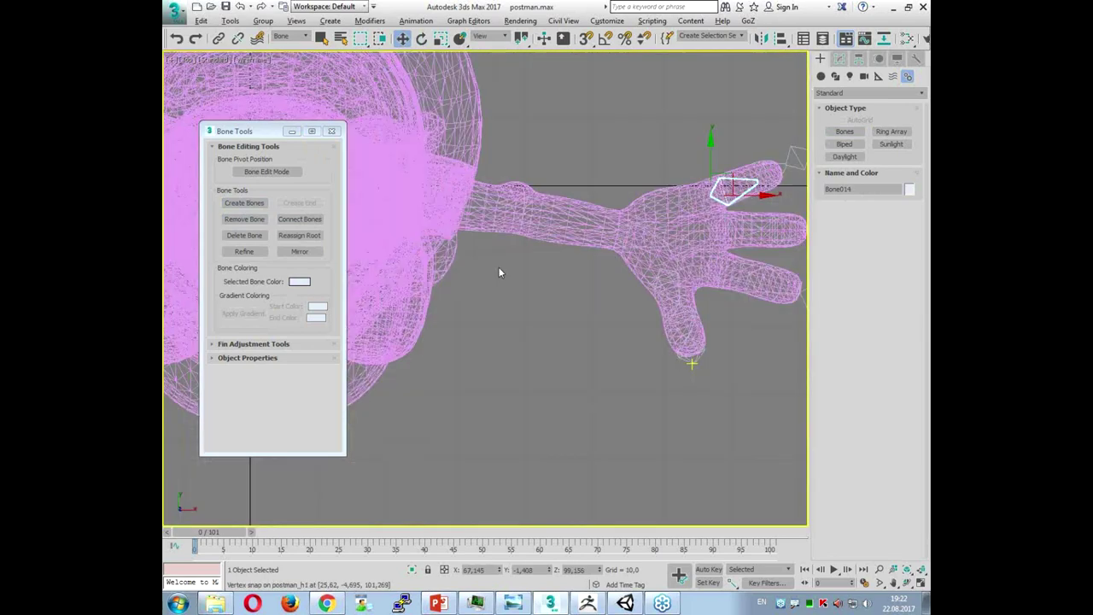
scroll(501, 271, down, 1)
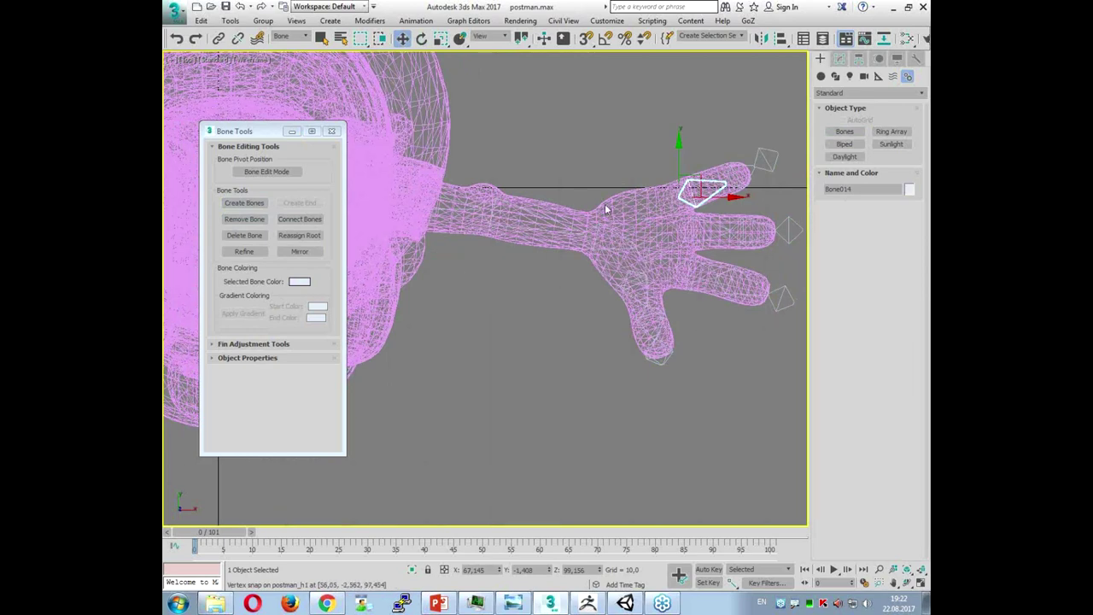
click(299, 37)
click(290, 47)
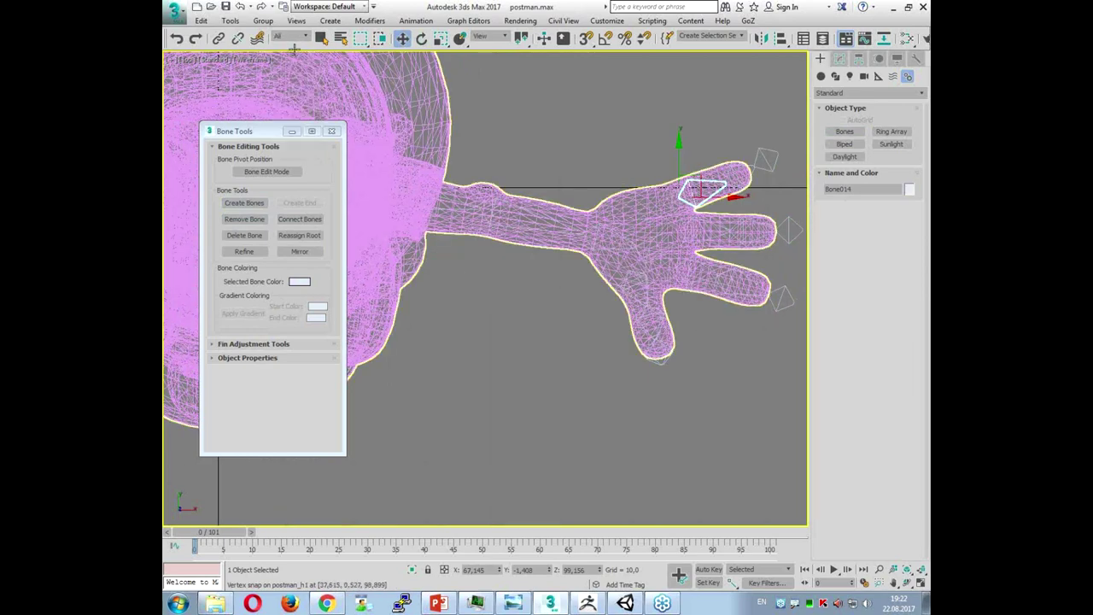
click(554, 215)
key(F3)
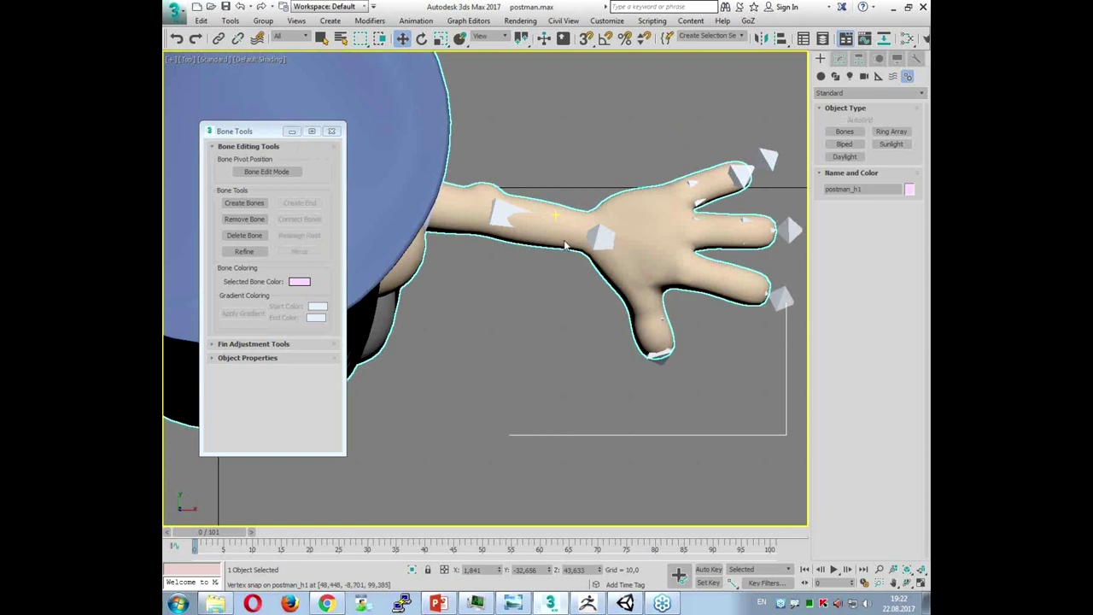
key(alt+x)
click(561, 332)
Step: Limit selection to bones and link the root bones of the thumb and three fingers to the end bone in the palm
scroll(560, 332, up, 3)
click(299, 36)
click(299, 38)
click(299, 36)
click(290, 132)
click(671, 141)
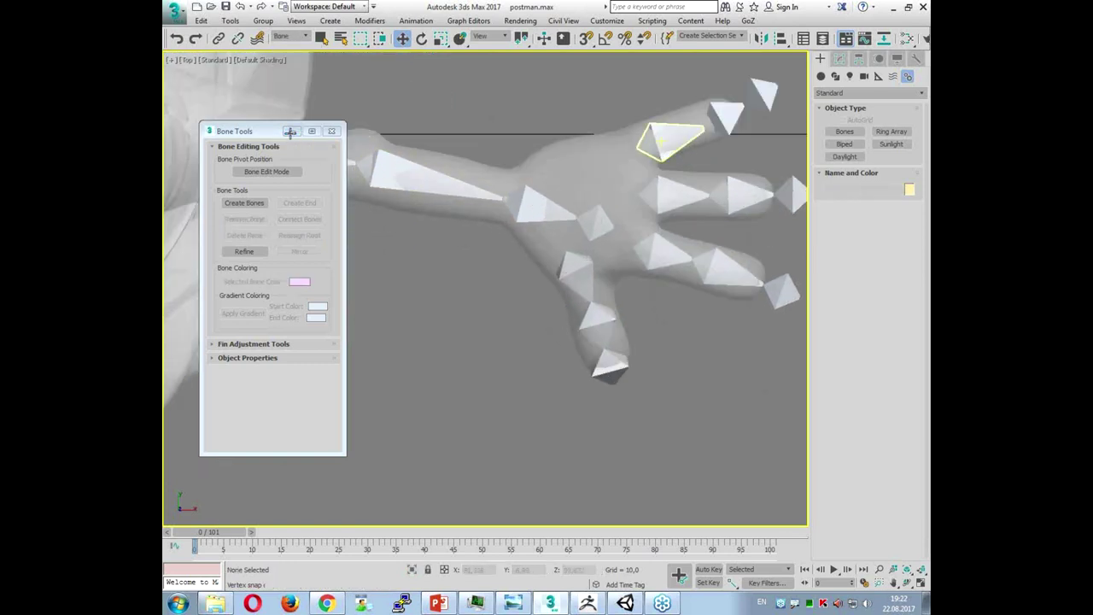
ctrl+click(670, 194)
ctrl+click(653, 253)
ctrl+click(574, 274)
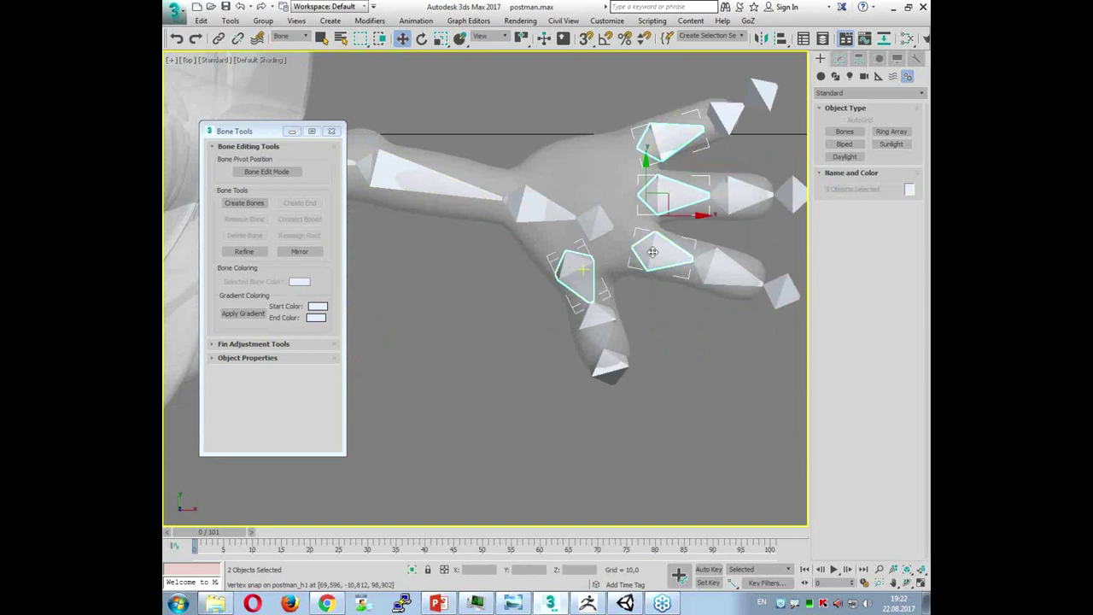
click(224, 40)
drag(671, 263, 595, 220)
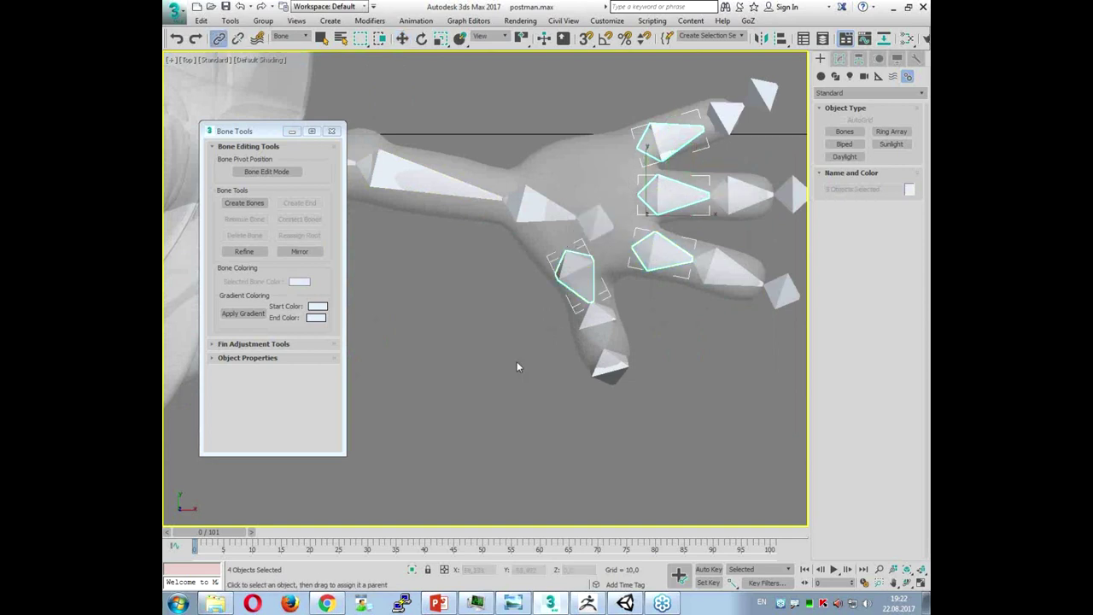
Step: Select the whole arm bone hierarchy from the upper arm bone and isolate it
scroll(513, 354, up, 2)
key(w)
scroll(419, 225, up, 3)
double_click(469, 167)
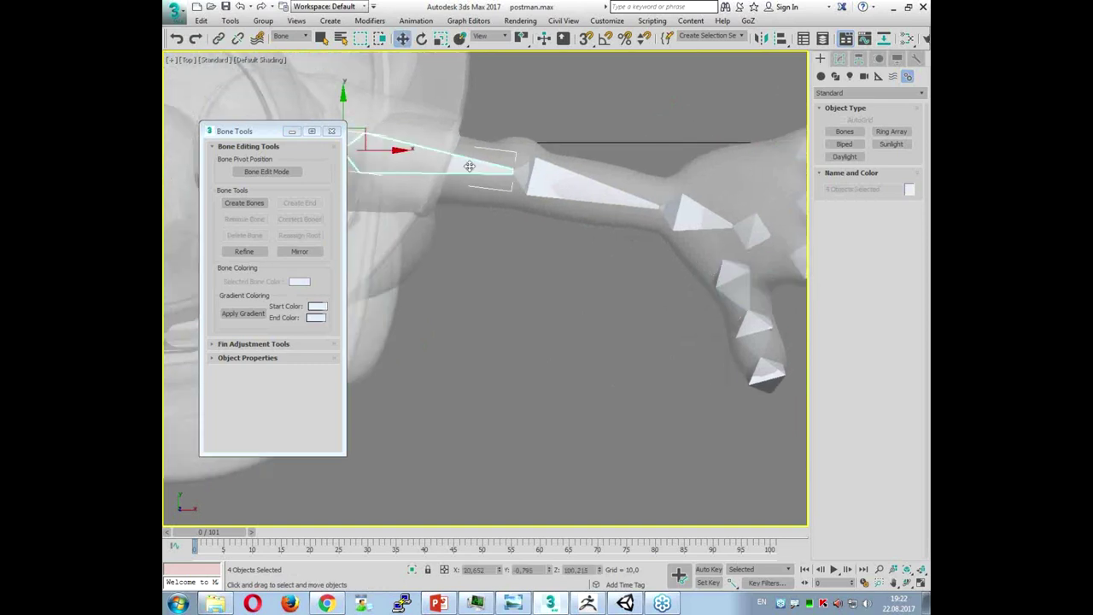
key(alt+q)
scroll(664, 305, up, 5)
Step: Test-rotate the upper arm bone to check that the hand bones follow, close Bone Tools and exit isolation
click(474, 201)
key(e)
drag(435, 224, 436, 247)
middle_drag(437, 246, 358, 268)
click(331, 130)
drag(369, 174, 366, 203)
right_click(365, 202)
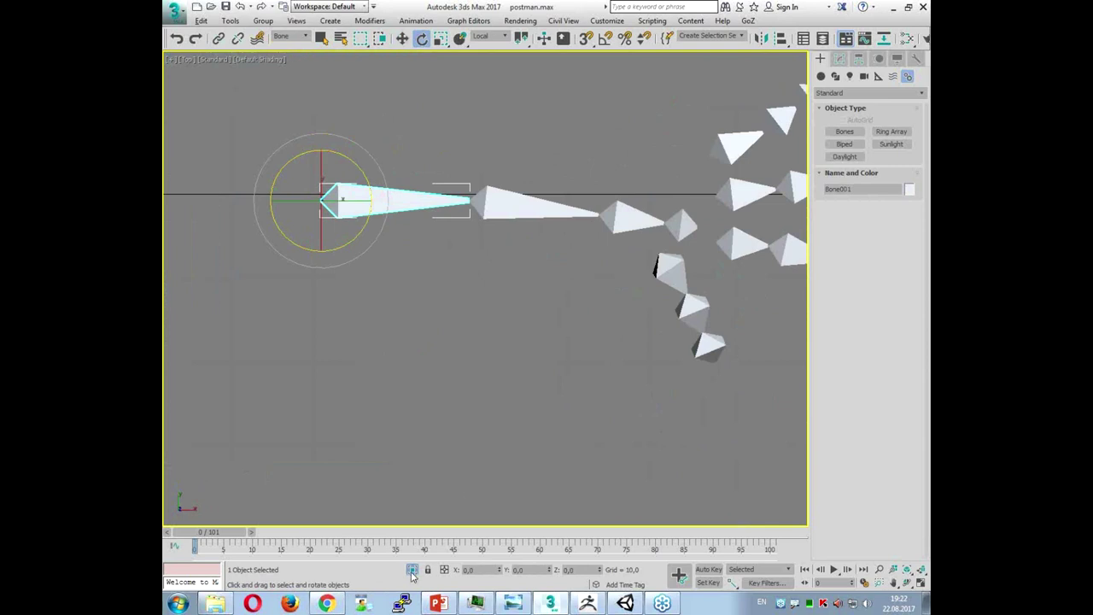
key(alt+q)
Step: Rotate the upper arm bone in the Top view to align with the arm, and lower it slightly in the Perspective view
key(alt+w)
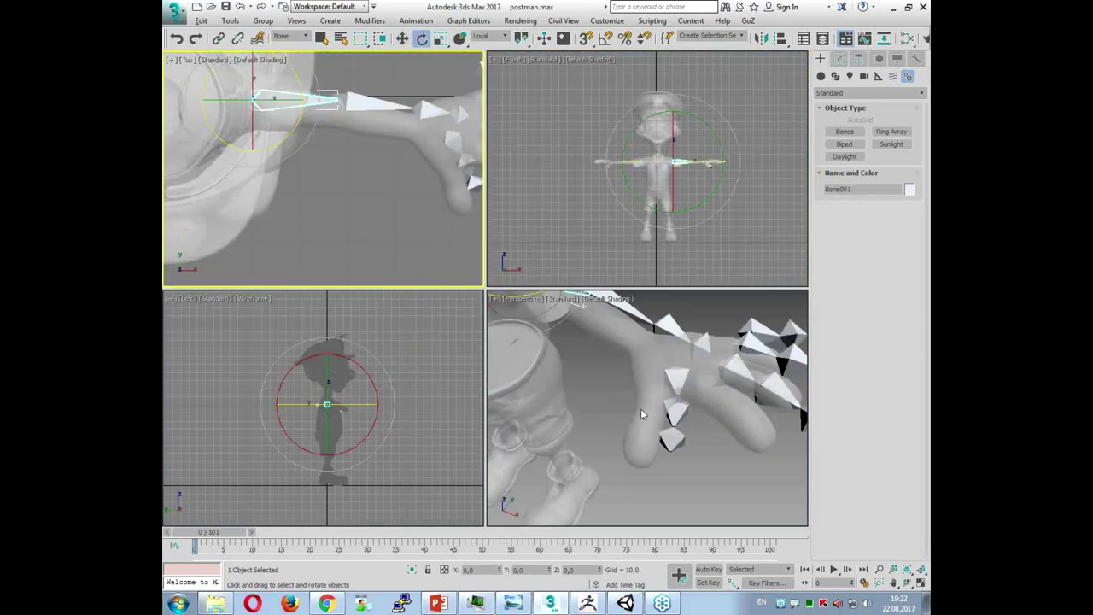
key(shift+g)
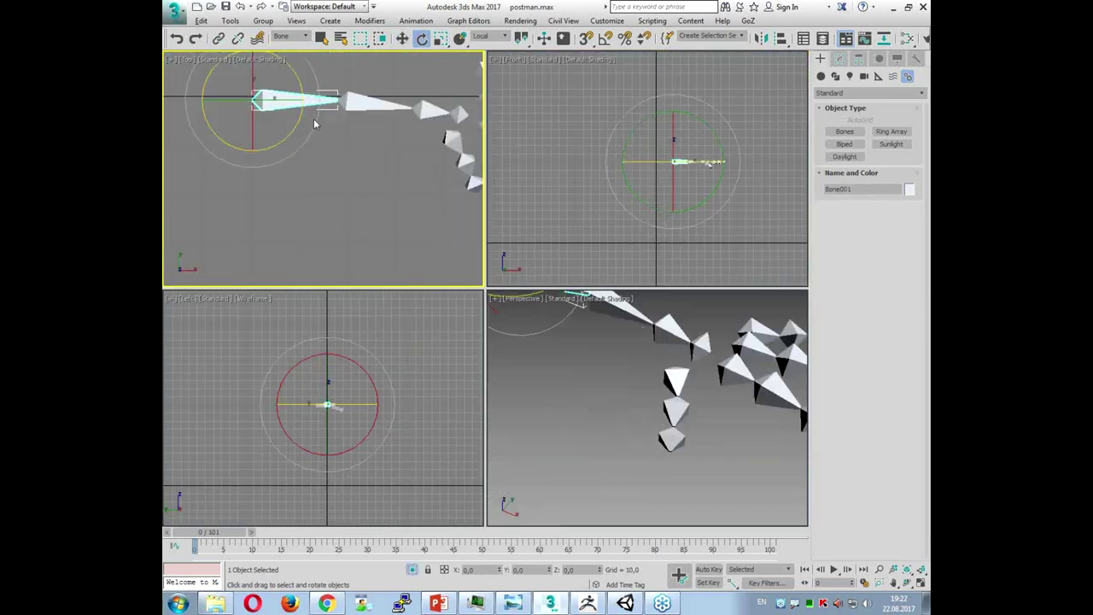
key(shift+g)
drag(298, 77, 301, 81)
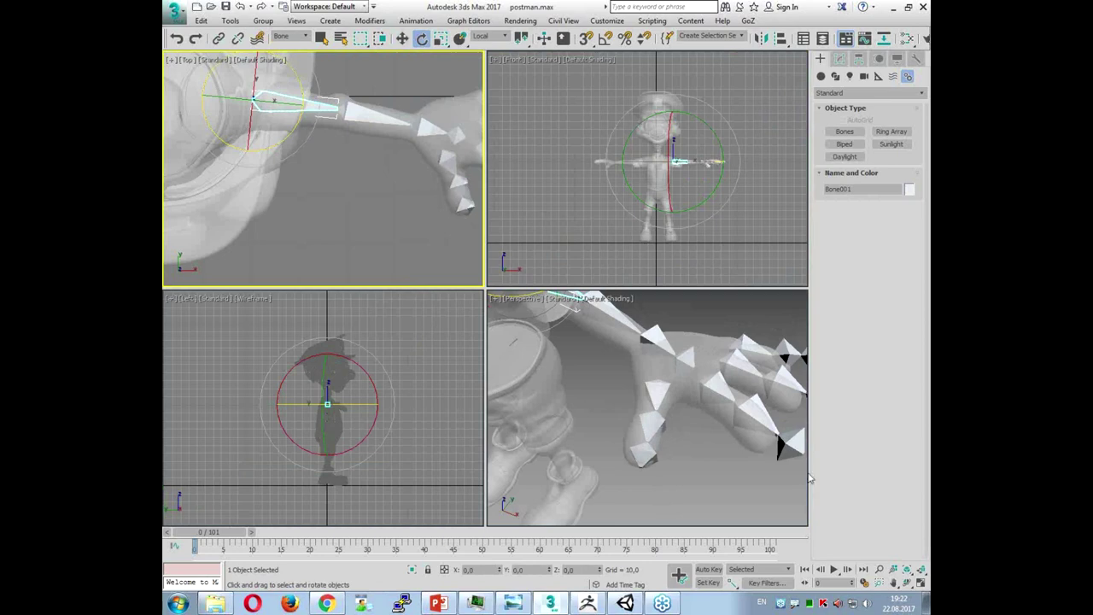
alt+middle_drag(617, 379, 541, 341)
key(alt+w)
scroll(537, 336, up, 3)
key(w)
drag(327, 81, 330, 89)
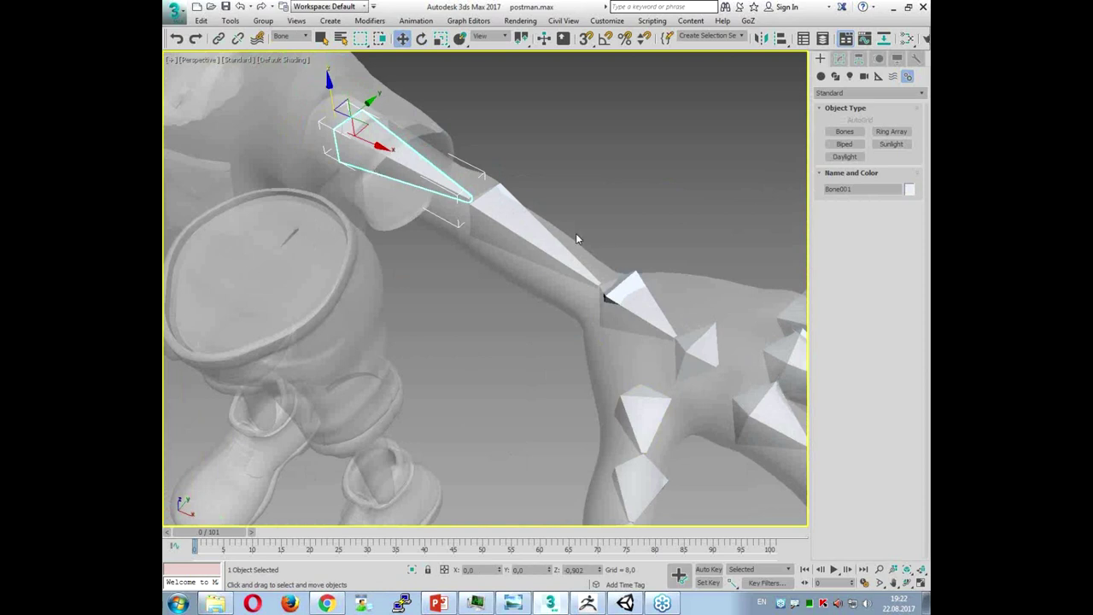
Step: Convert the forearm bone to Editable Poly and select its long front polygon with edged faces shown
click(529, 223)
right_click(515, 216)
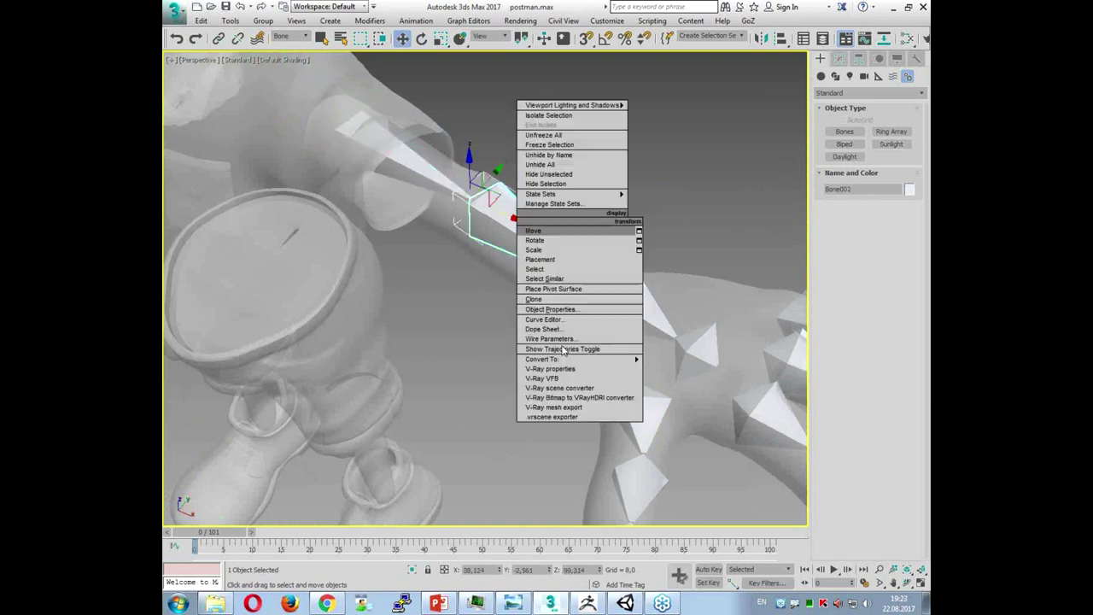
mouse_move(567, 359)
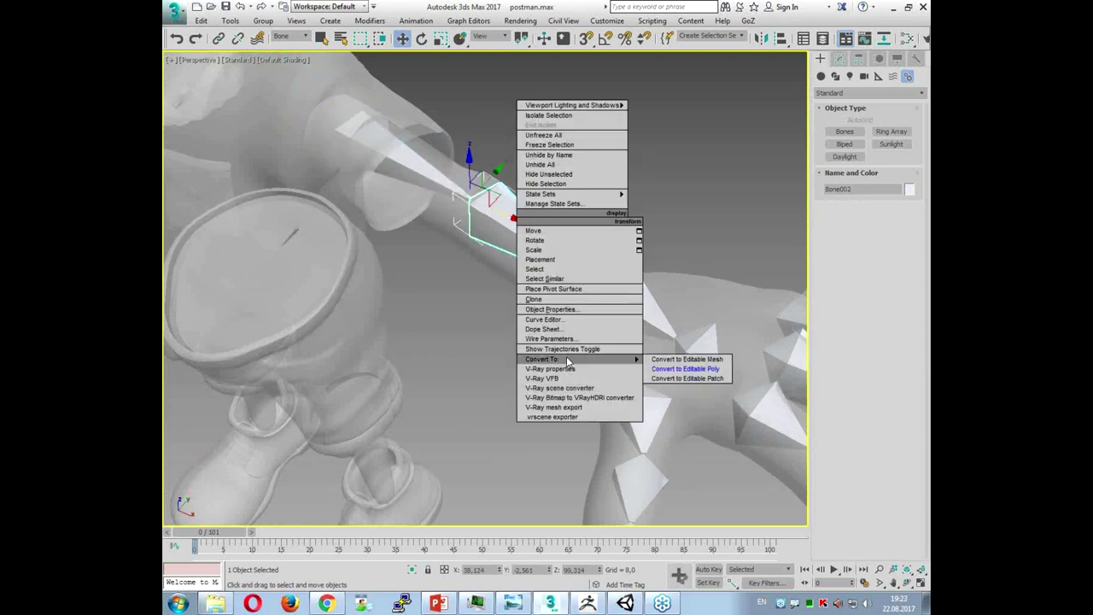
click(708, 371)
mouse_move(681, 379)
alt+middle_down()
mouse_move(540, 372)
mouse_move(583, 360)
mouse_move(547, 363)
alt+middle_up()
click(882, 239)
key(F4)
click(506, 248)
alt+middle_drag(506, 248, 529, 256)
scroll(848, 344, down, 2)
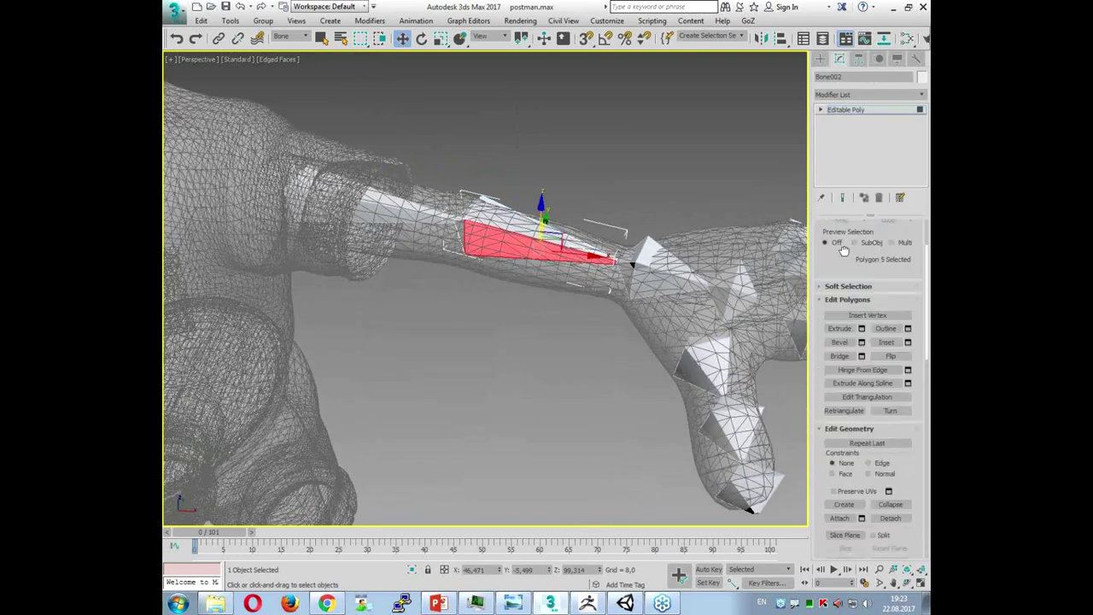
Step: Try to bevel the selected forearm bone polygon outward, undo it with the Editable Poly conversion, and restore plain shading
click(840, 341)
drag(551, 273, 567, 218)
alt+middle_drag(564, 220, 556, 273)
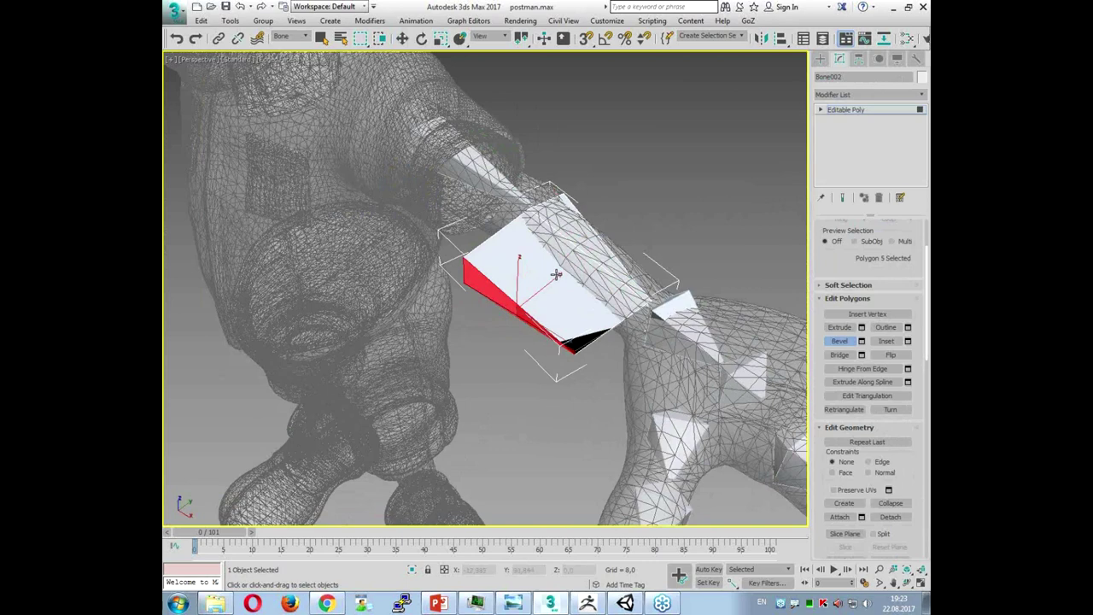
key(ctrl+z)
key(ctrl+z)
key(ctrl+z)
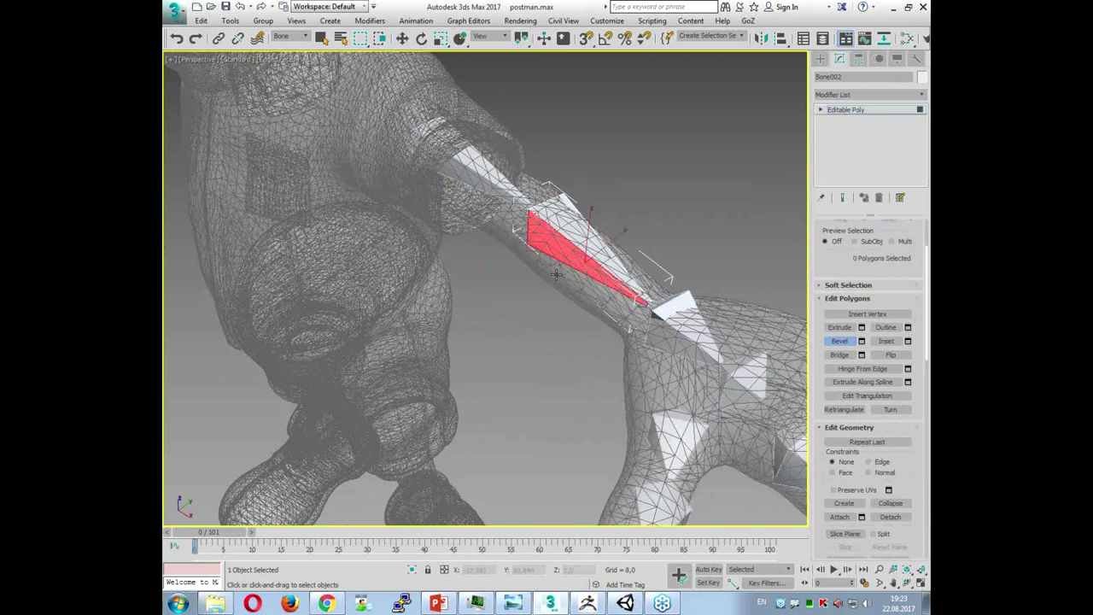
mouse_move(638, 183)
alt+middle_down()
mouse_move(586, 188)
mouse_move(556, 377)
mouse_move(573, 317)
mouse_move(542, 317)
mouse_move(676, 291)
alt+middle_up()
click(556, 378)
key(F3)
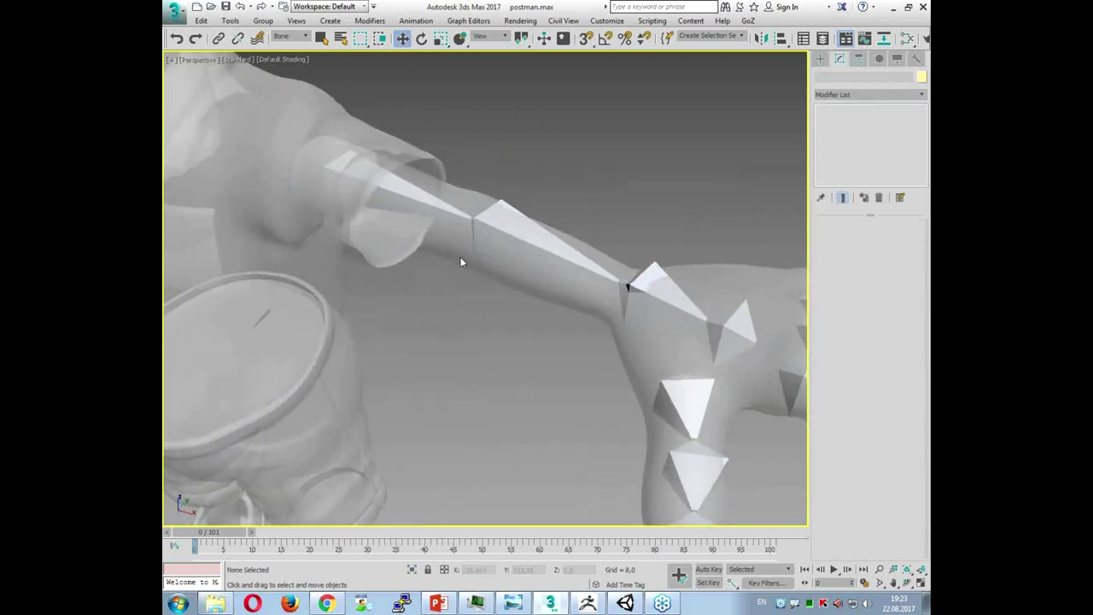
Step: Rotate the forearm bone slightly at the elbow to follow the postman's forearm, and deselect it
click(502, 235)
key(e)
drag(492, 201, 498, 199)
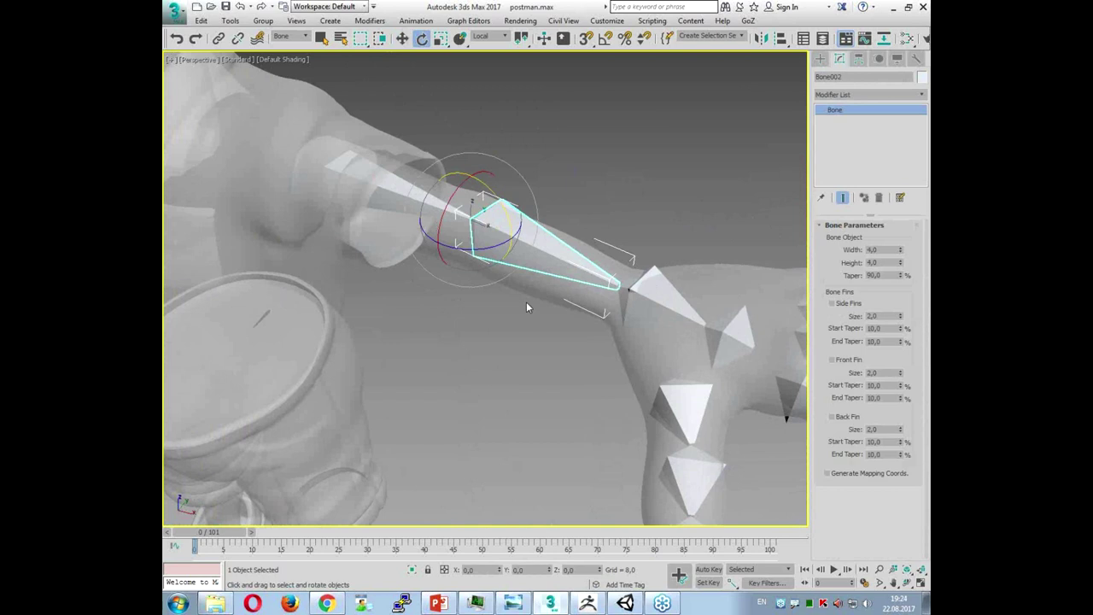
alt+middle_drag(451, 305, 486, 531)
click(471, 313)
scroll(531, 319, down, 5)
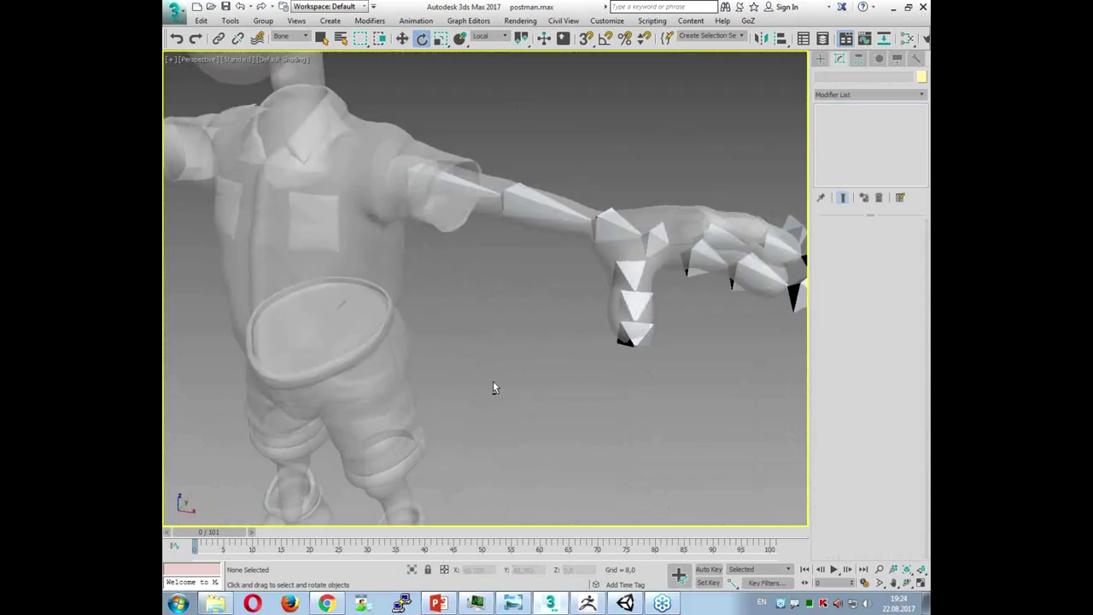
scroll(512, 398, up, 4)
middle_drag(564, 398, 307, 296)
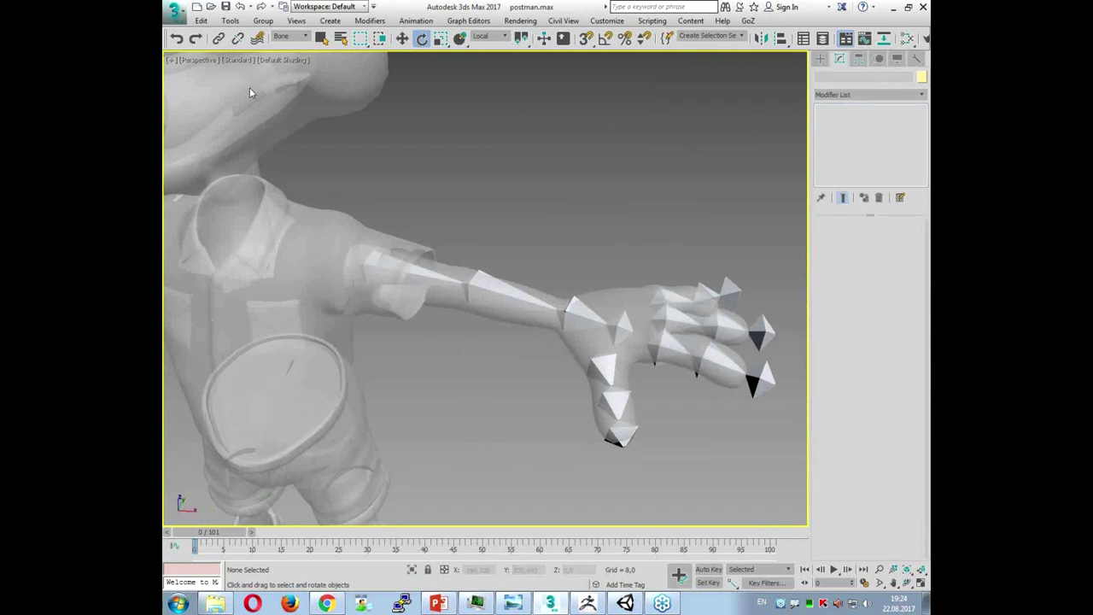
Step: Allow selection of all object types again and turn off the see-through display of the postman mesh
click(291, 36)
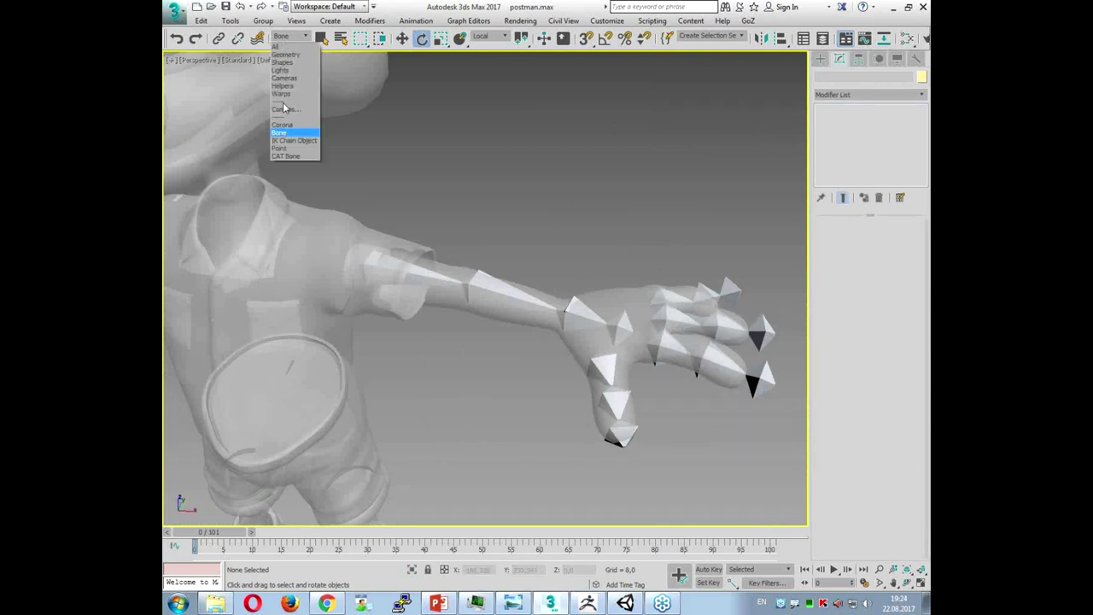
click(293, 49)
click(322, 244)
key(alt+x)
click(455, 413)
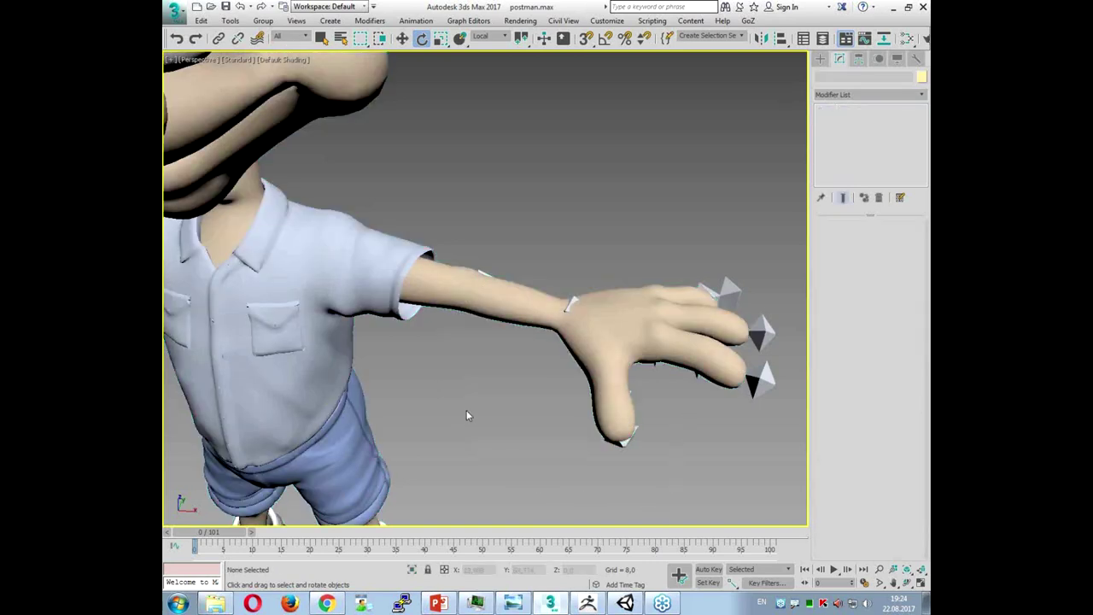
Step: Apply a Skin modifier to the postman mesh
alt+middle_drag(471, 415, 519, 407)
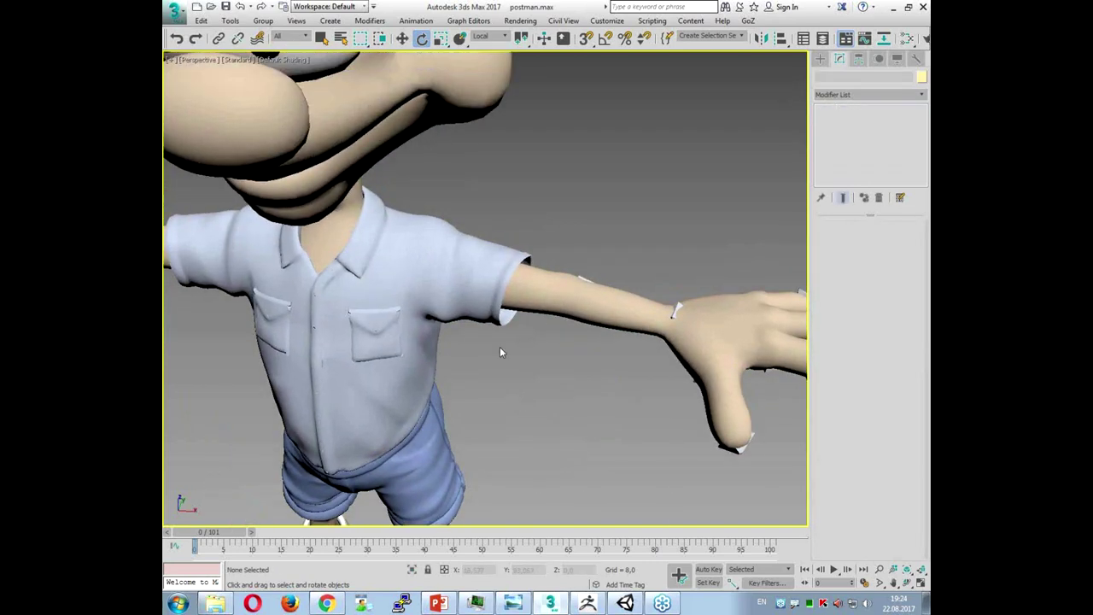
click(372, 227)
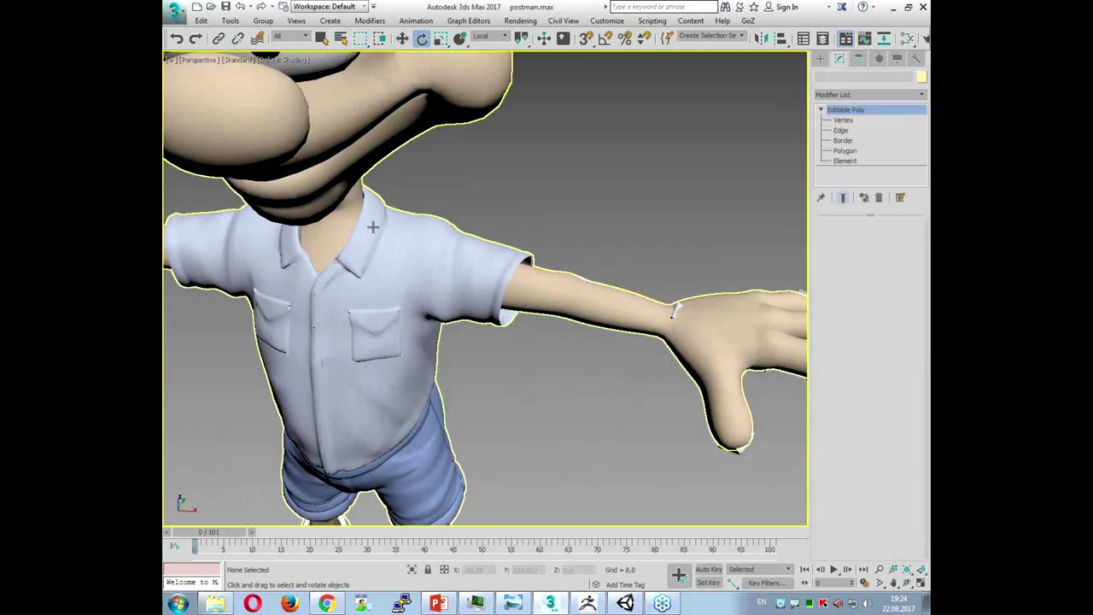
click(846, 95)
text(skin)
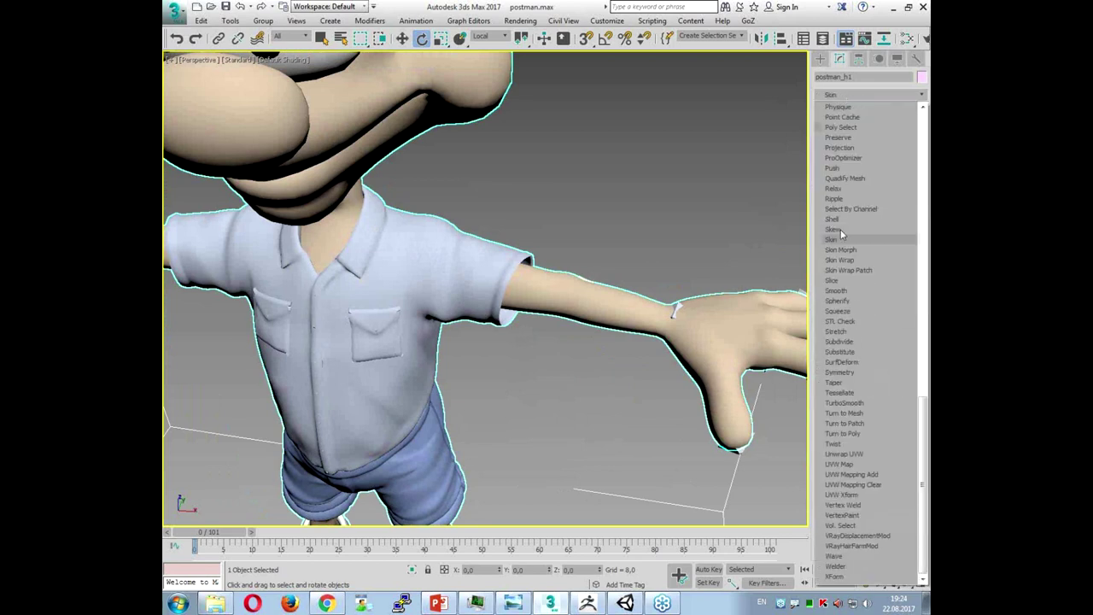
click(842, 242)
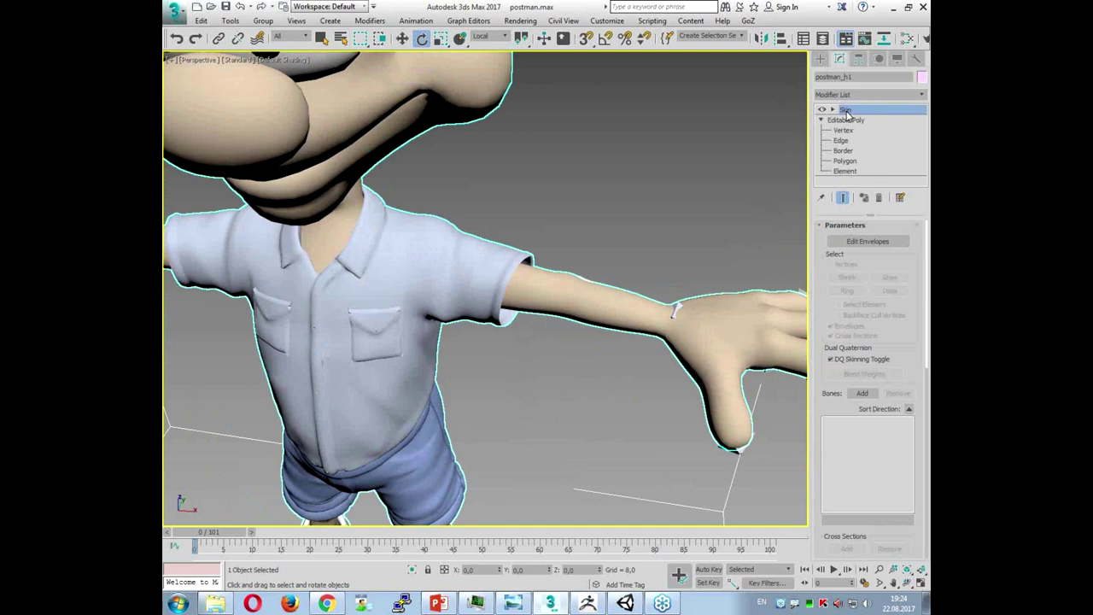
Step: Make the postman mesh see-through and add the whole hierarchy from Bone001 to Bone016 to its Skin modifier
key(F3)
key(F3)
click(845, 113)
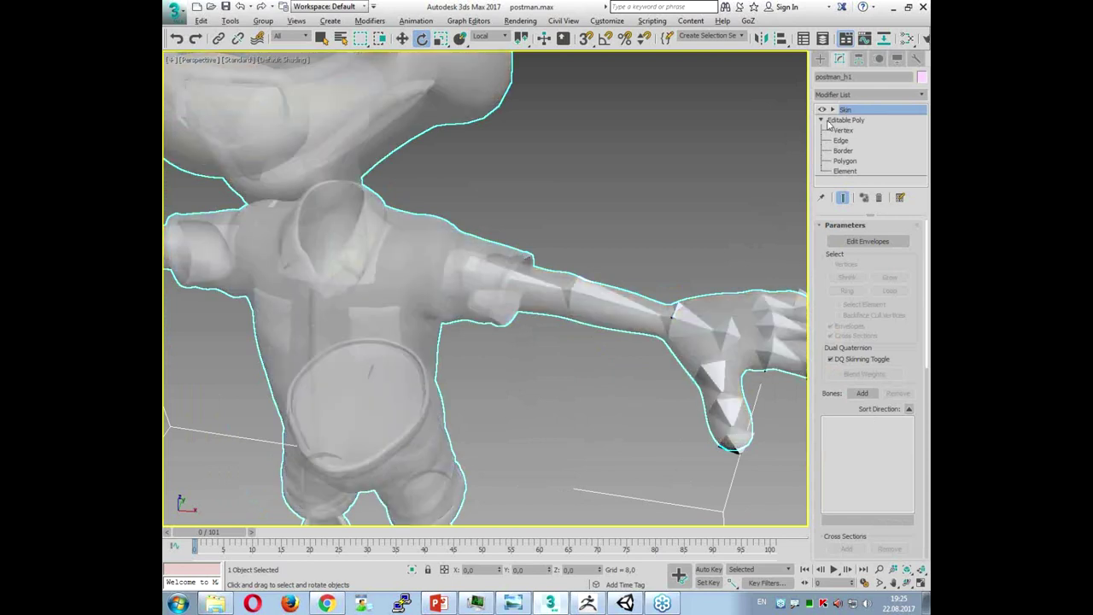
click(862, 394)
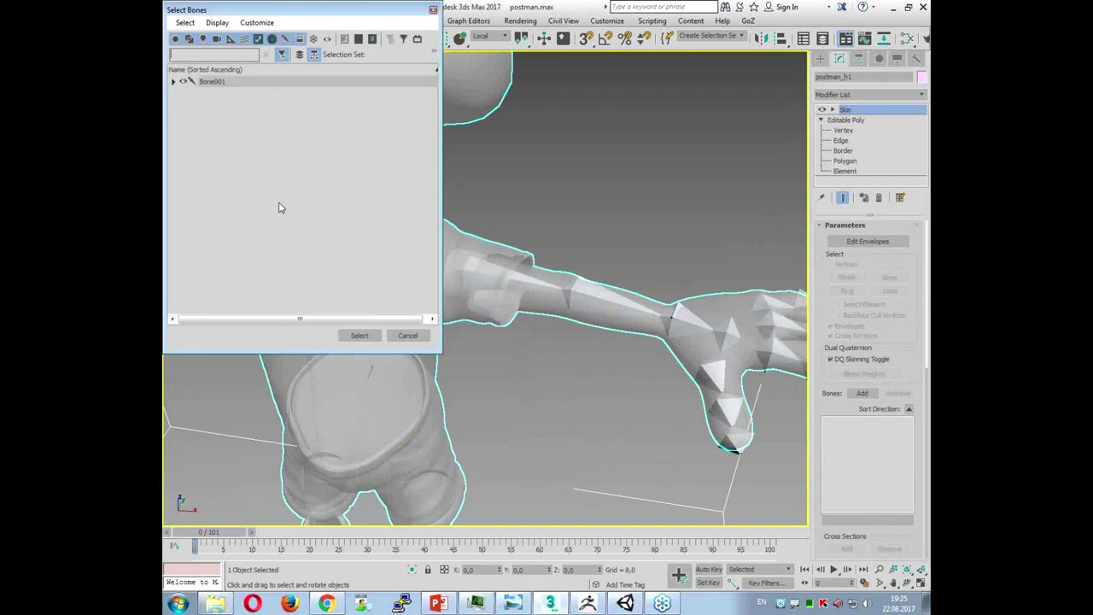
click(212, 81)
click(185, 22)
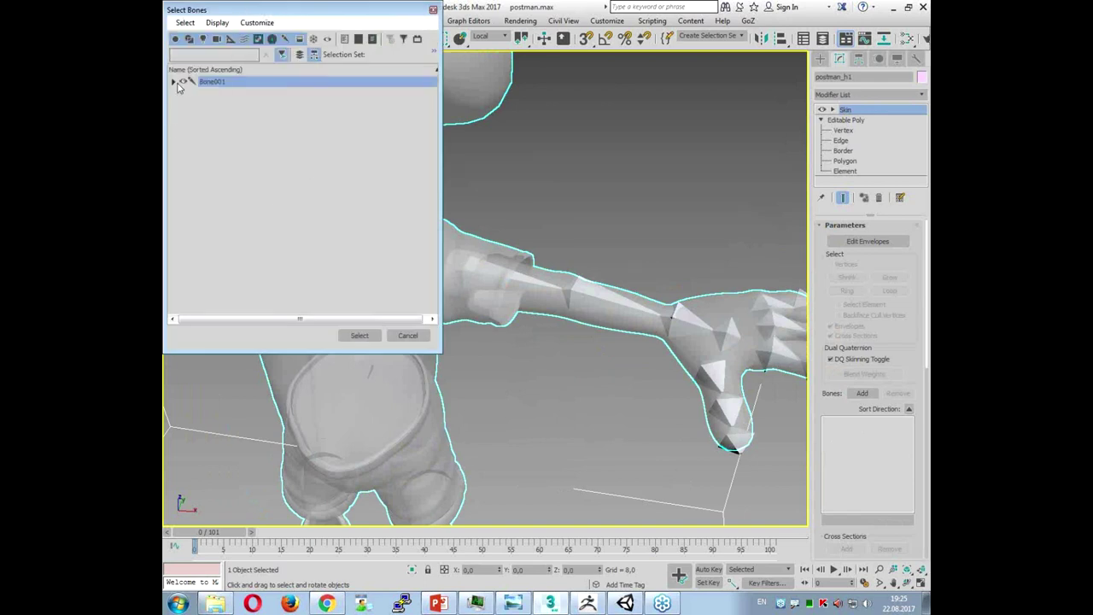
click(358, 337)
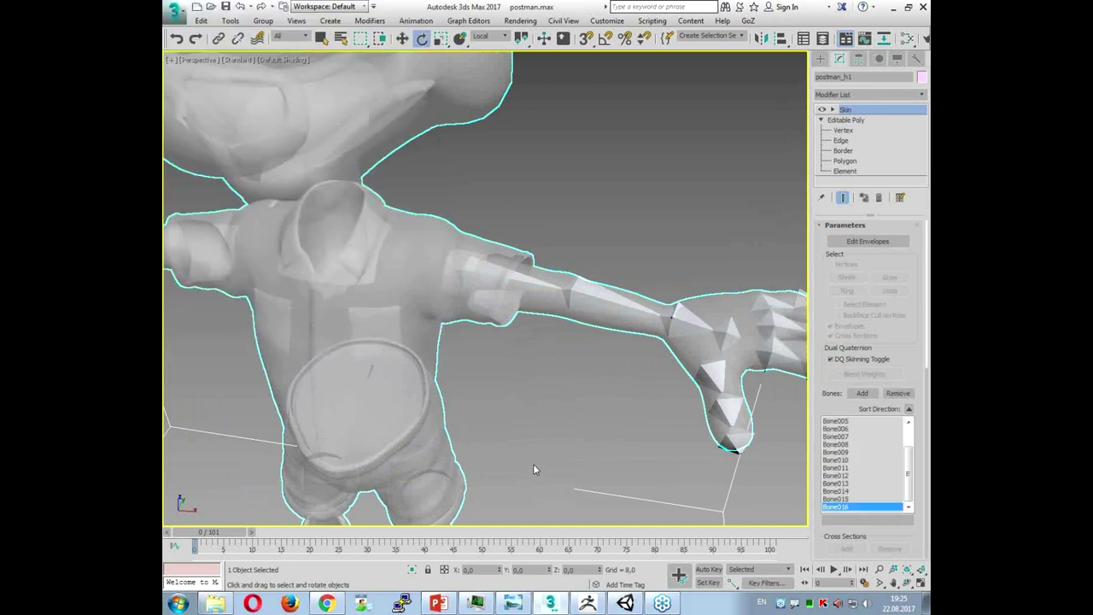
Step: Turn off the see-through display of the postman mesh and restrict selection to bones
click(550, 407)
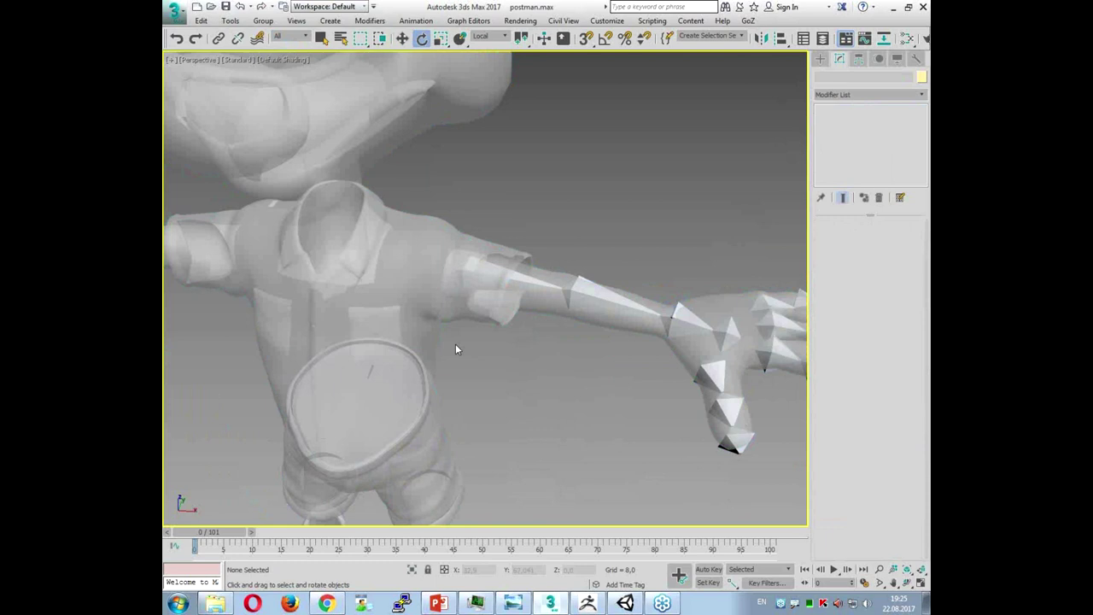
click(316, 65)
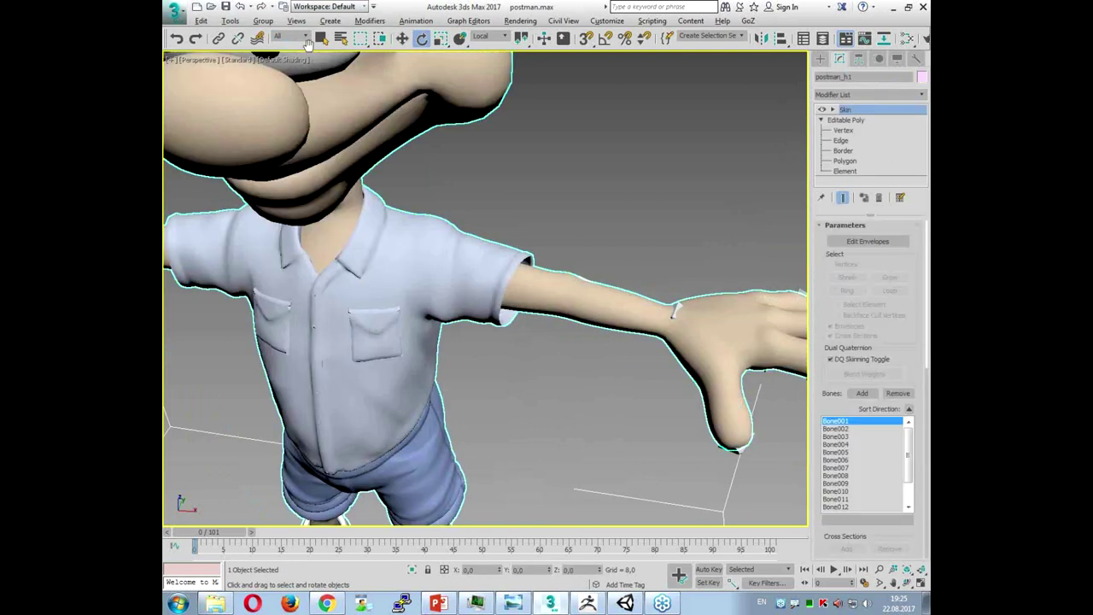
click(304, 38)
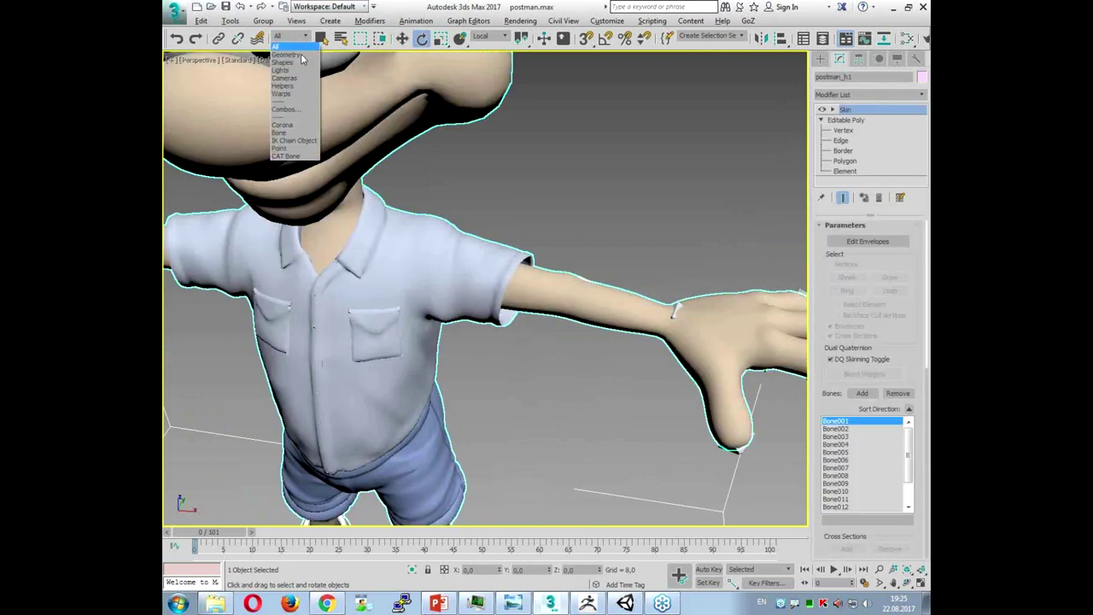
click(289, 132)
Step: Test the skin deformation by rotating the forearm bone and finger bone Bone009, and undo the finger rotation
click(602, 298)
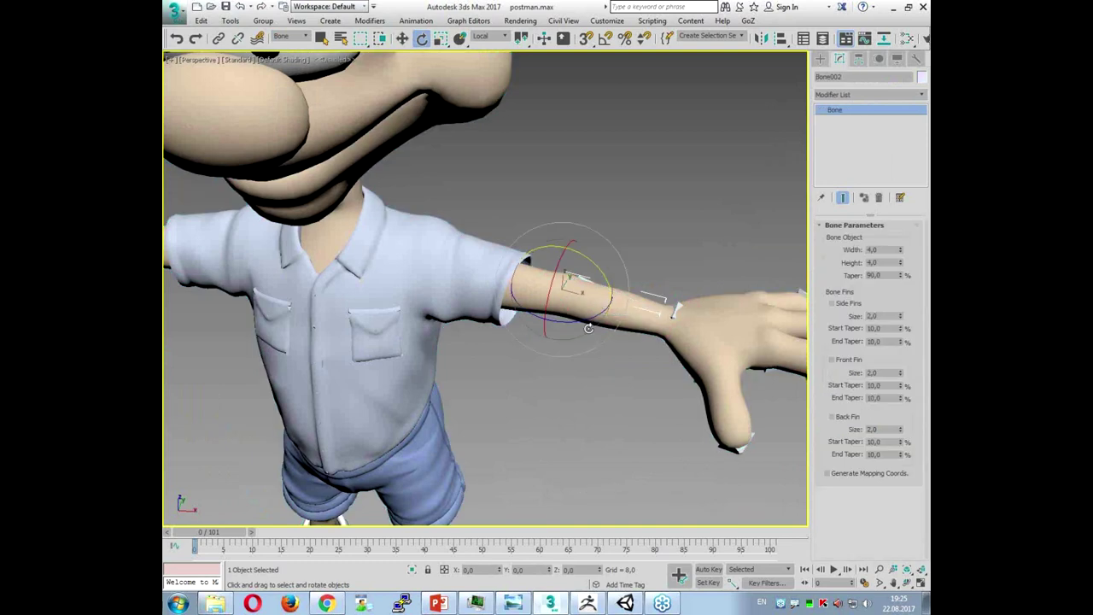
drag(585, 325, 556, 358)
alt+middle_drag(556, 359, 474, 274)
click(473, 275)
click(569, 306)
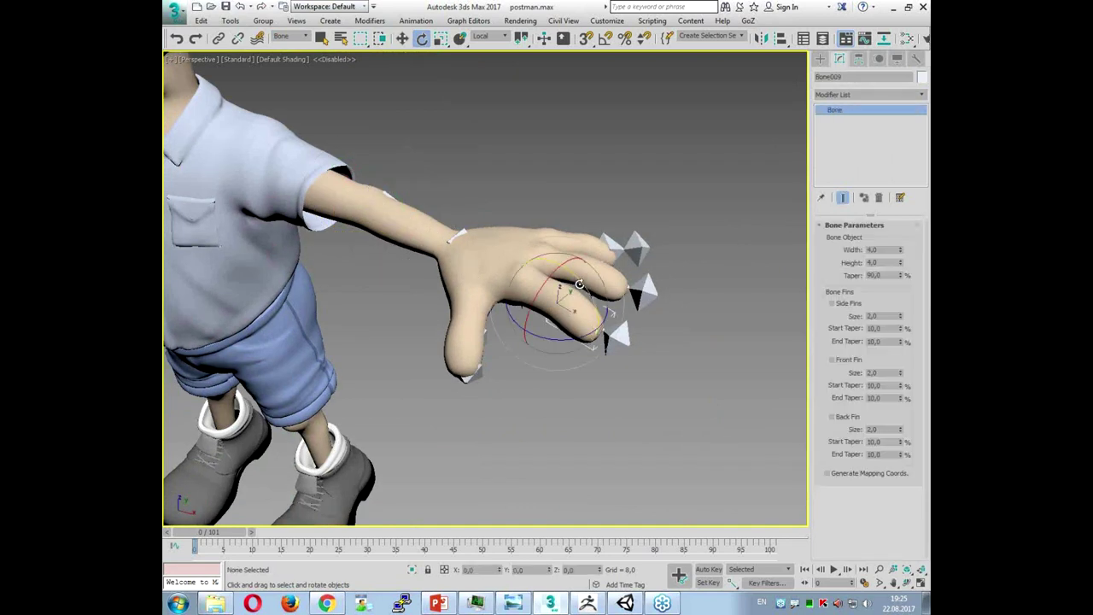
drag(587, 279, 586, 301)
key(ctrl+z)
Step: Allow selection of all object types and open the envelopes of the postman mesh's Skin modifier for editing
alt+middle_drag(466, 435, 577, 485)
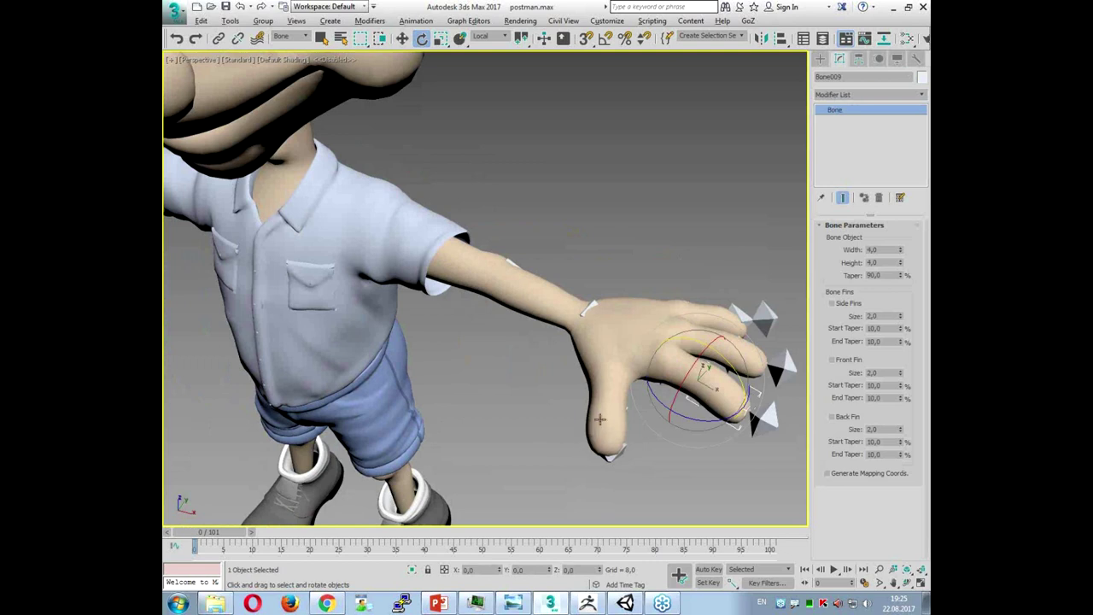
alt+middle_drag(599, 420, 603, 390)
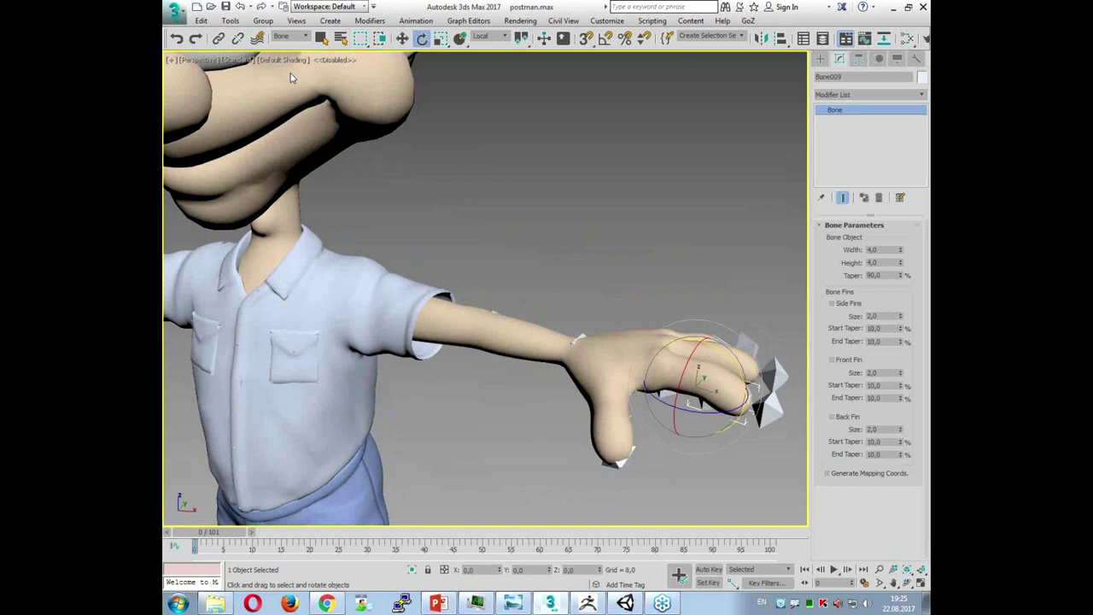
click(293, 37)
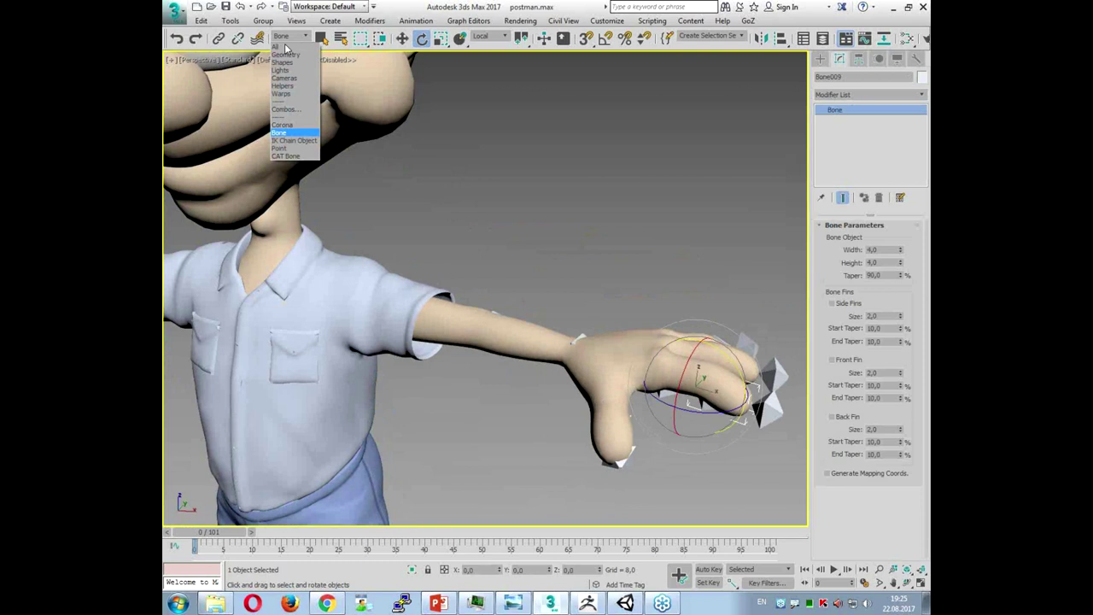
click(285, 46)
click(363, 276)
alt+middle_drag(461, 286, 505, 207)
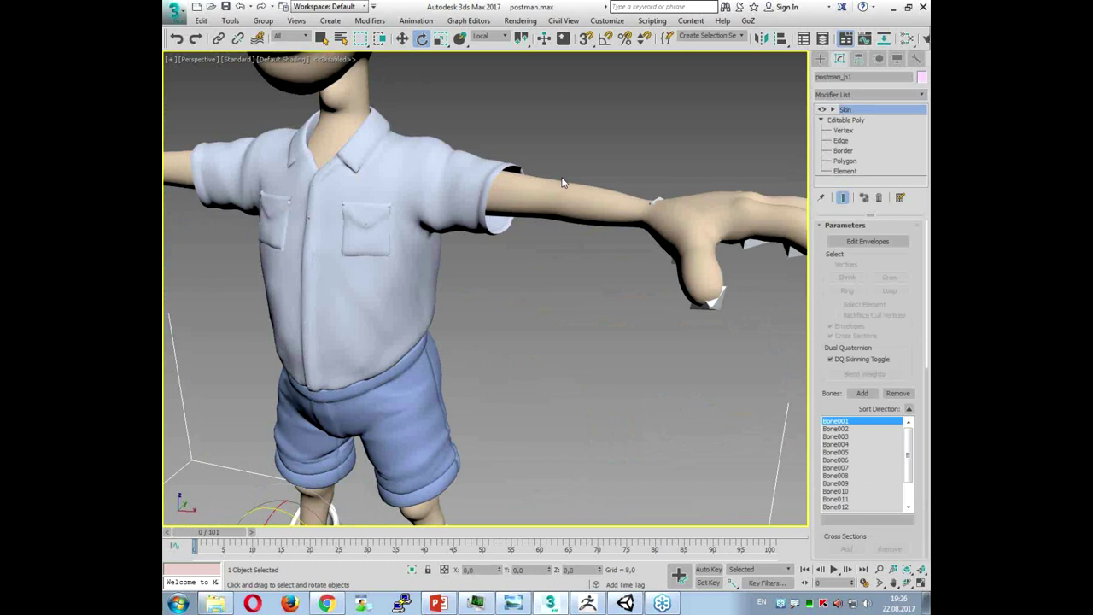
scroll(586, 235, up, 3)
click(832, 110)
click(862, 121)
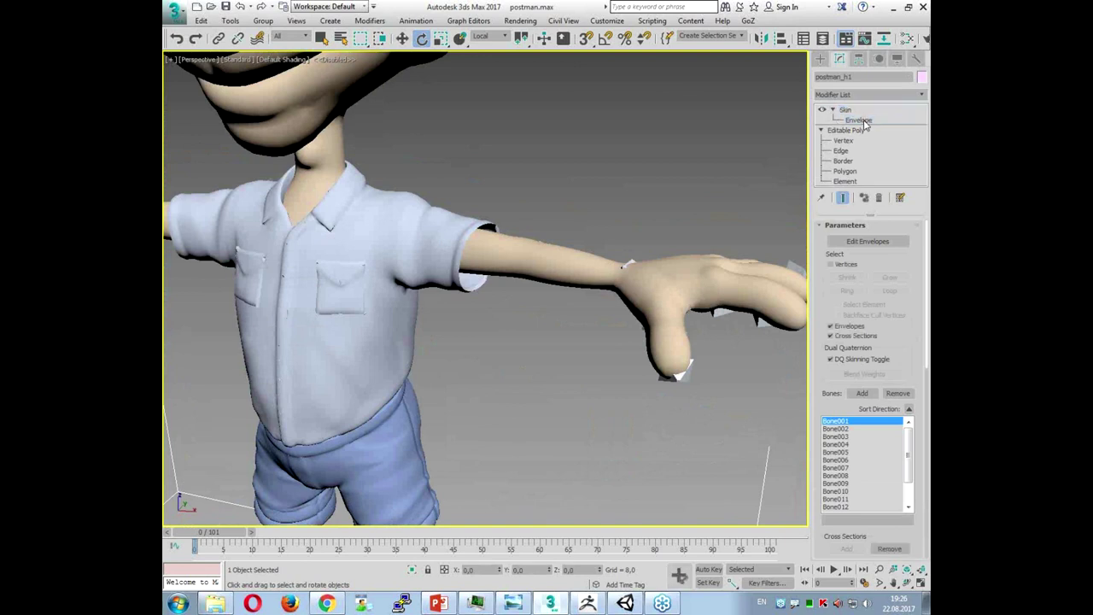
alt+middle_drag(634, 252, 655, 270)
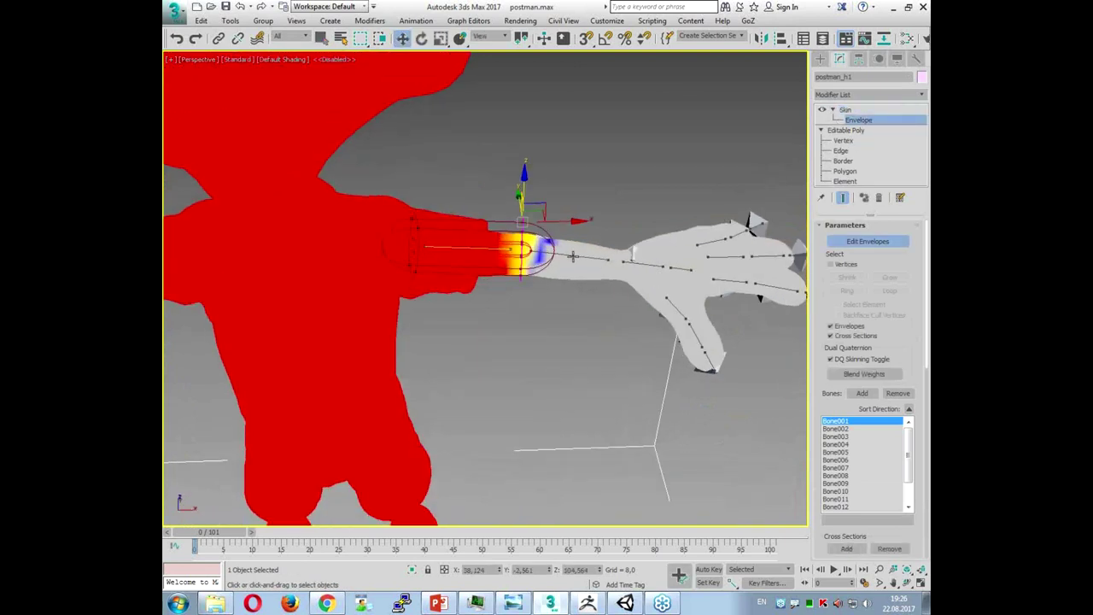
Step: Select the forearm bone's envelope and slightly adjust its end point near the wrist
click(572, 256)
alt+middle_drag(579, 329, 527, 333)
scroll(566, 298, up, 3)
mouse_move(529, 267)
mouse_down()
mouse_move(518, 256)
mouse_move(521, 270)
mouse_move(554, 269)
mouse_move(535, 267)
mouse_up()
alt+middle_drag(300, 298, 316, 291)
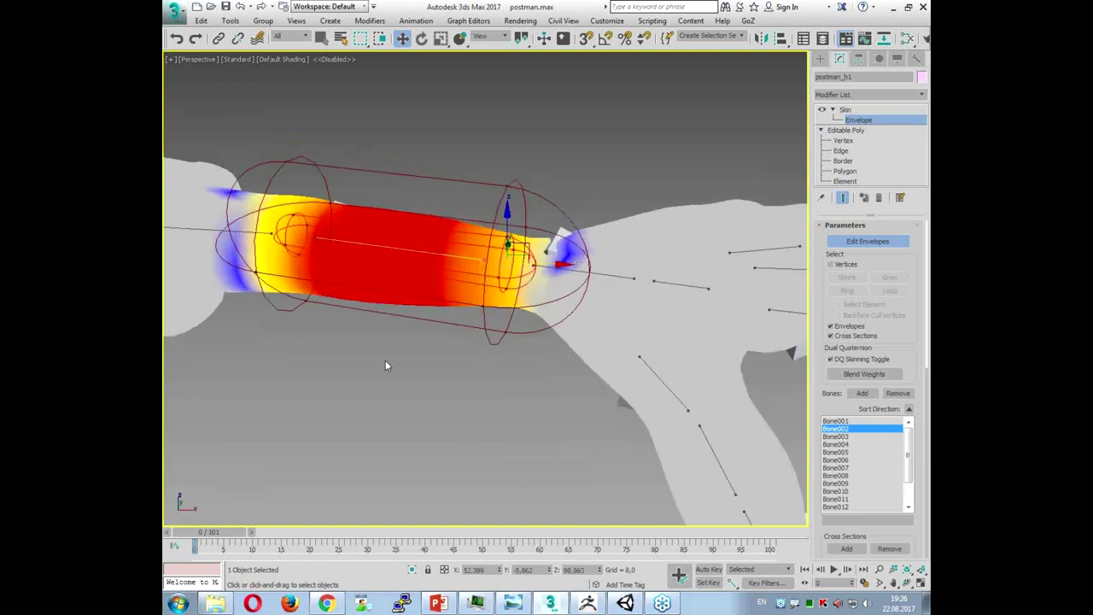
Step: Select the envelope of Bone006 and shorten it by moving its inner end point toward the fingertip
alt+middle_drag(385, 365, 491, 273)
click(545, 242)
alt+middle_drag(545, 242, 567, 385)
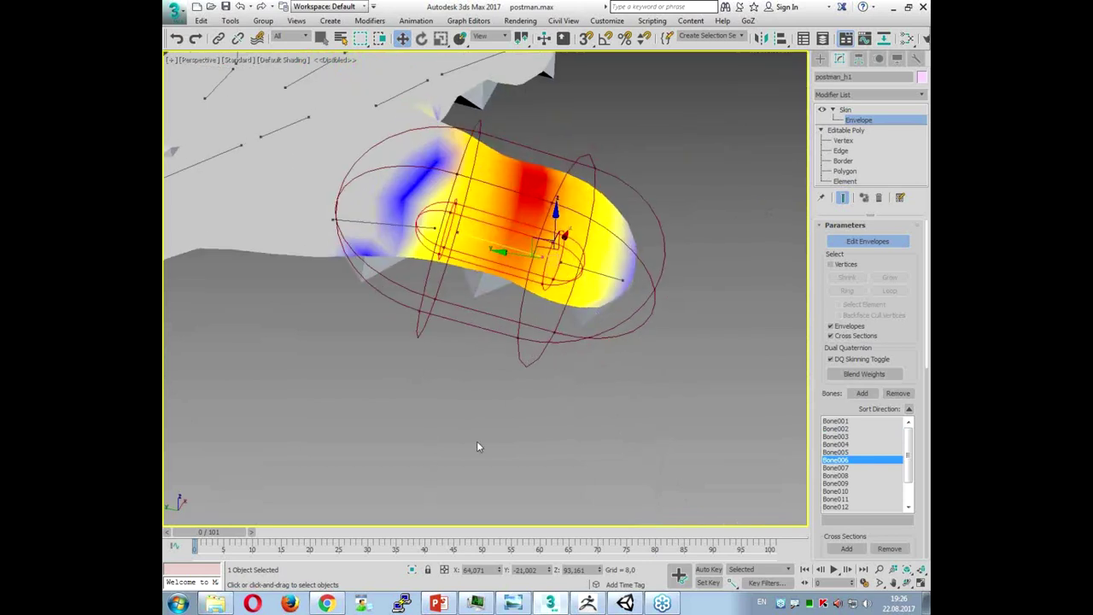
alt+middle_drag(457, 405, 449, 360)
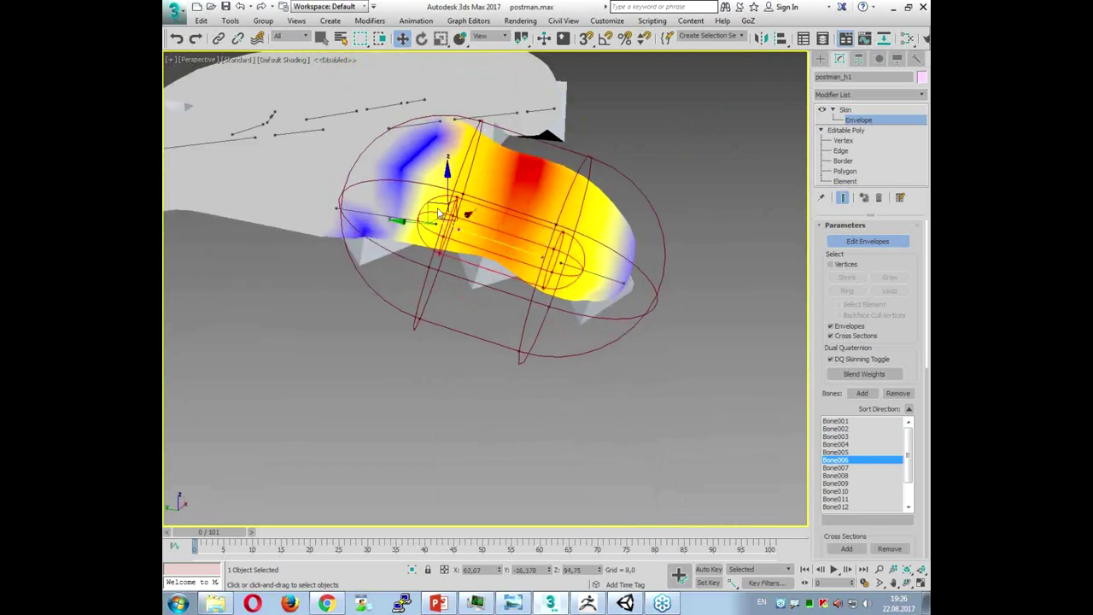
mouse_move(438, 220)
mouse_down()
mouse_move(468, 213)
mouse_move(440, 229)
mouse_up()
alt+middle_drag(476, 223, 483, 434)
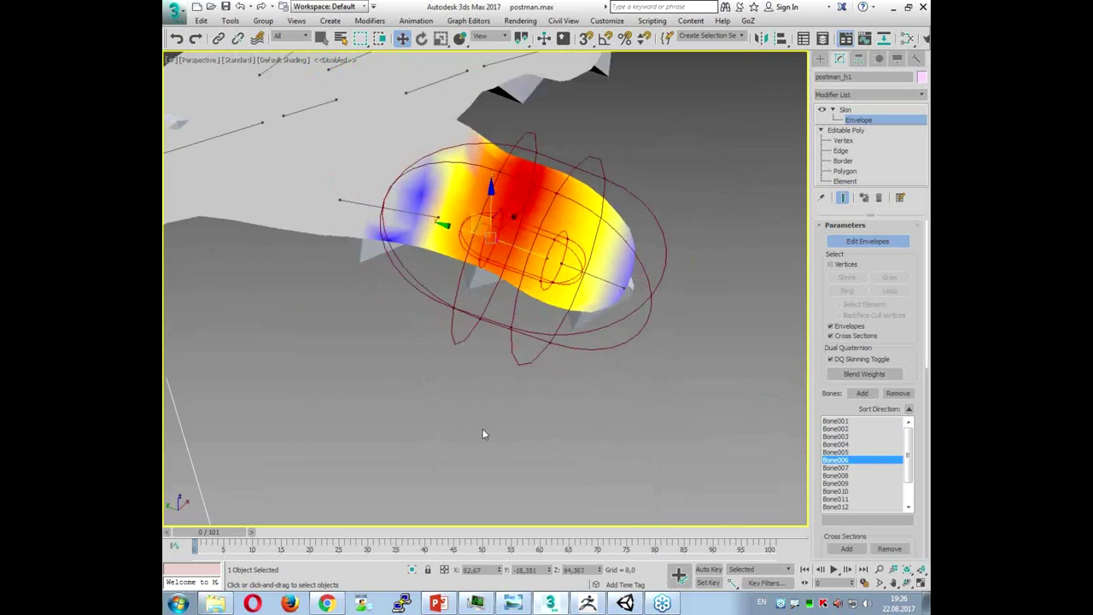
Step: Leave envelope editing and frame the whole postman in the perspective view
click(858, 114)
scroll(598, 342, up, 5)
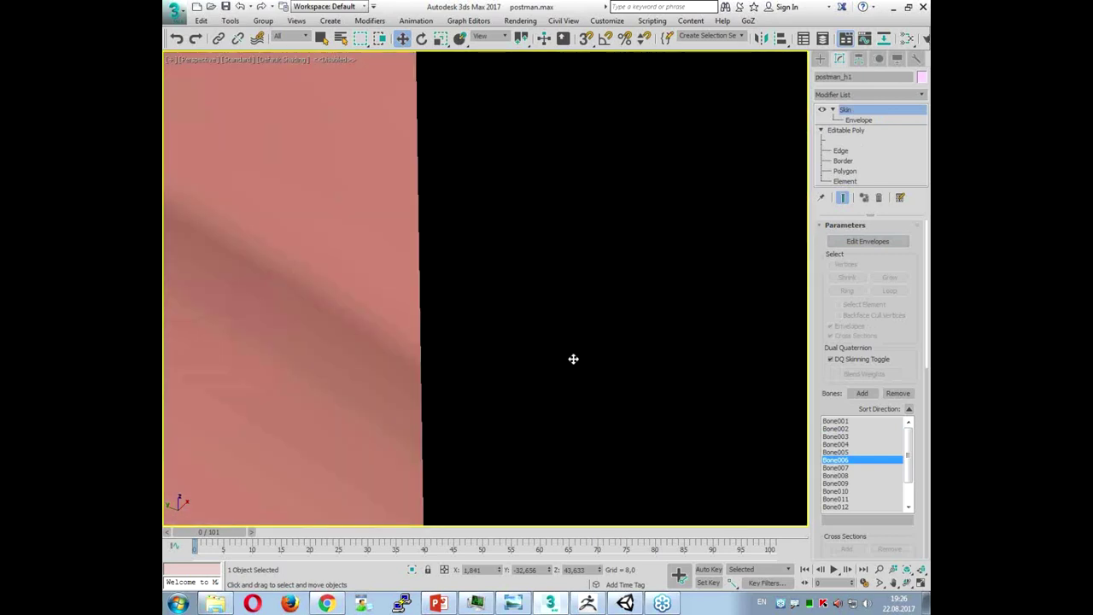
scroll(576, 356, up, 3)
key(z)
alt+middle_drag(637, 385, 494, 363)
scroll(503, 374, up, 2)
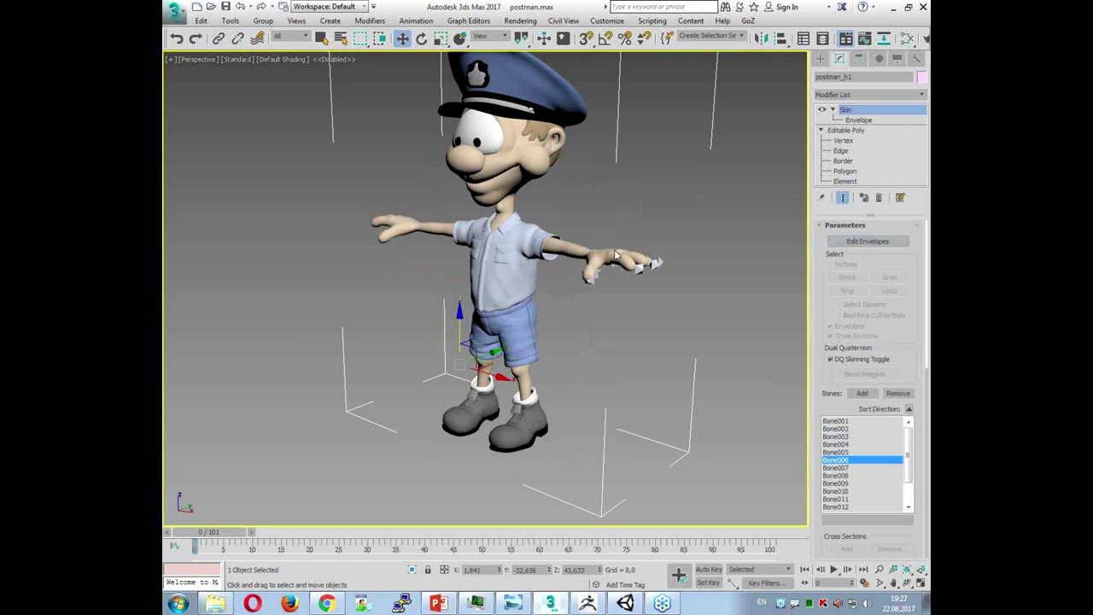
alt+middle_drag(571, 275, 605, 280)
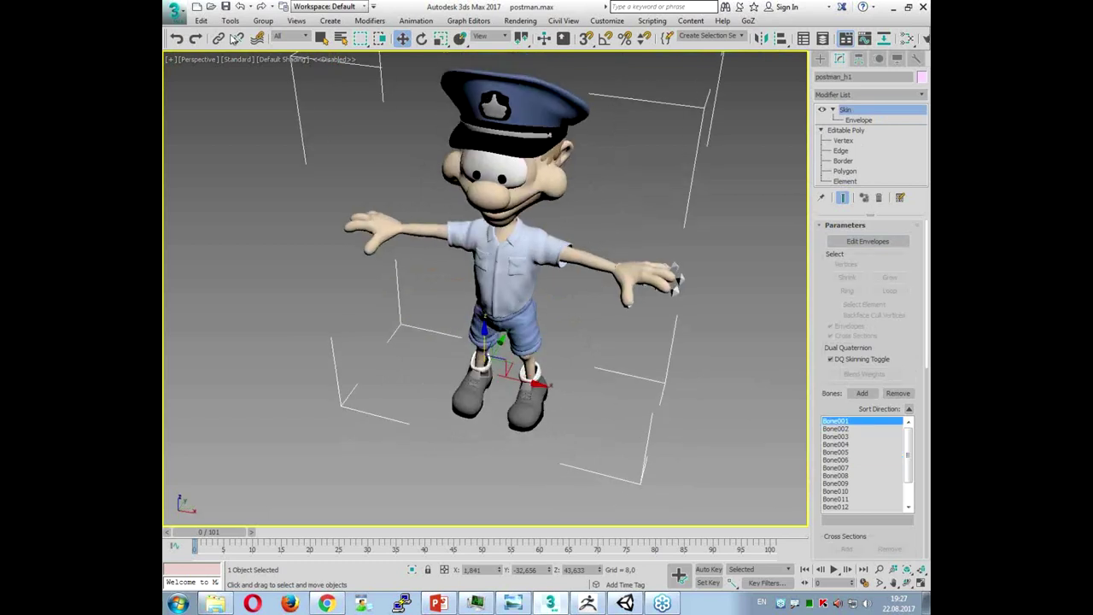
Step: Restrict selection to bones, select the forearm bone and turn on Auto Key
click(291, 37)
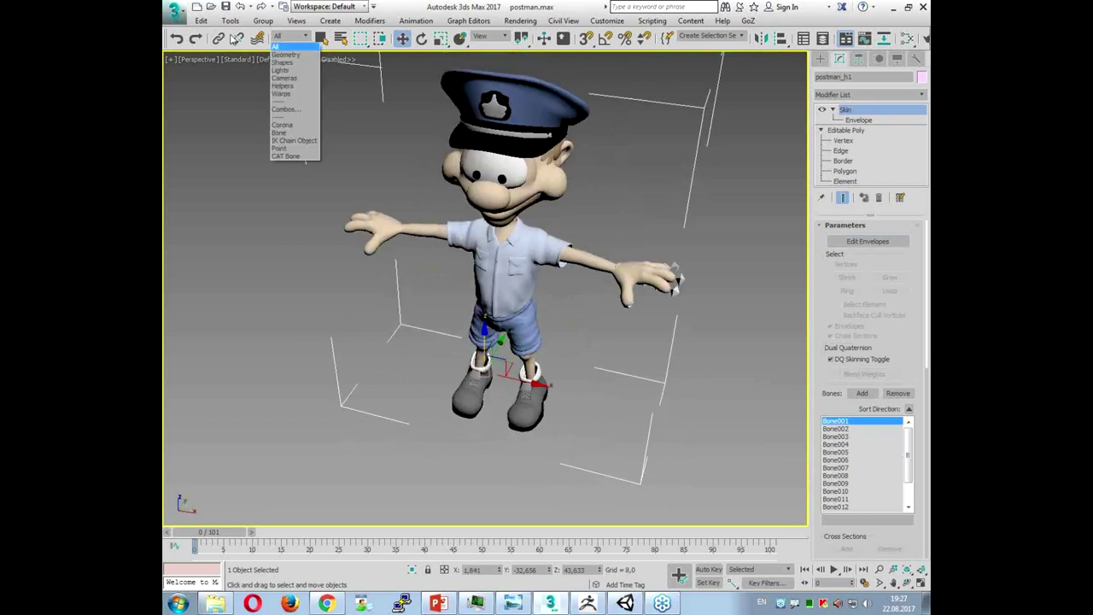
click(282, 133)
click(683, 298)
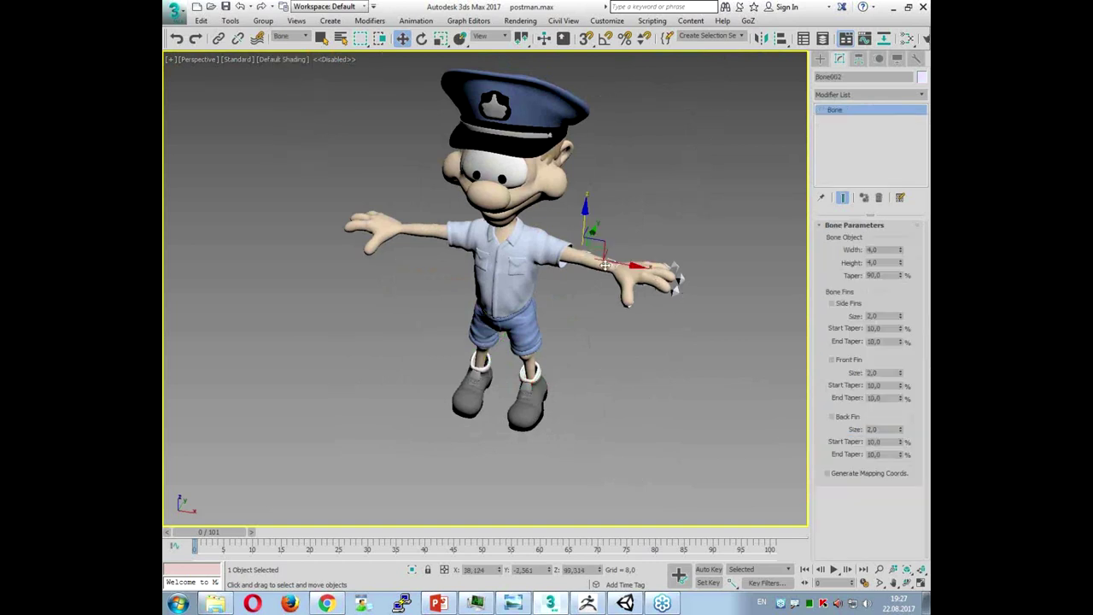
key(n)
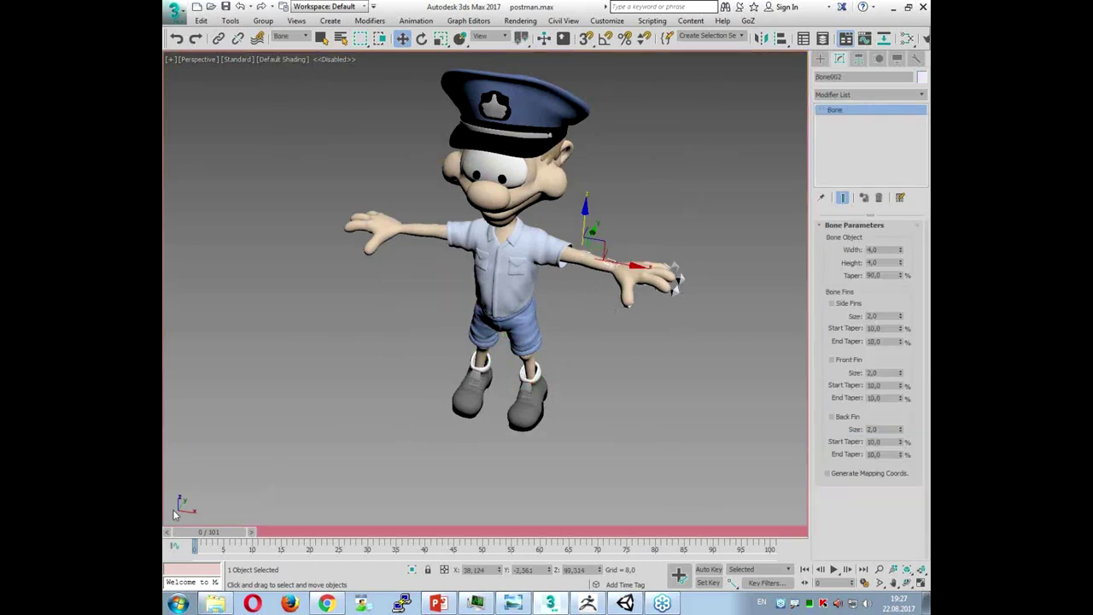
Step: Animate the forearm bone with a rotation at frame 26 and a reverse rotation at frame 45, and go to frame 30
drag(194, 531, 348, 532)
key(e)
drag(622, 253, 630, 298)
drag(353, 535, 452, 531)
drag(616, 286, 624, 249)
drag(459, 530, 376, 549)
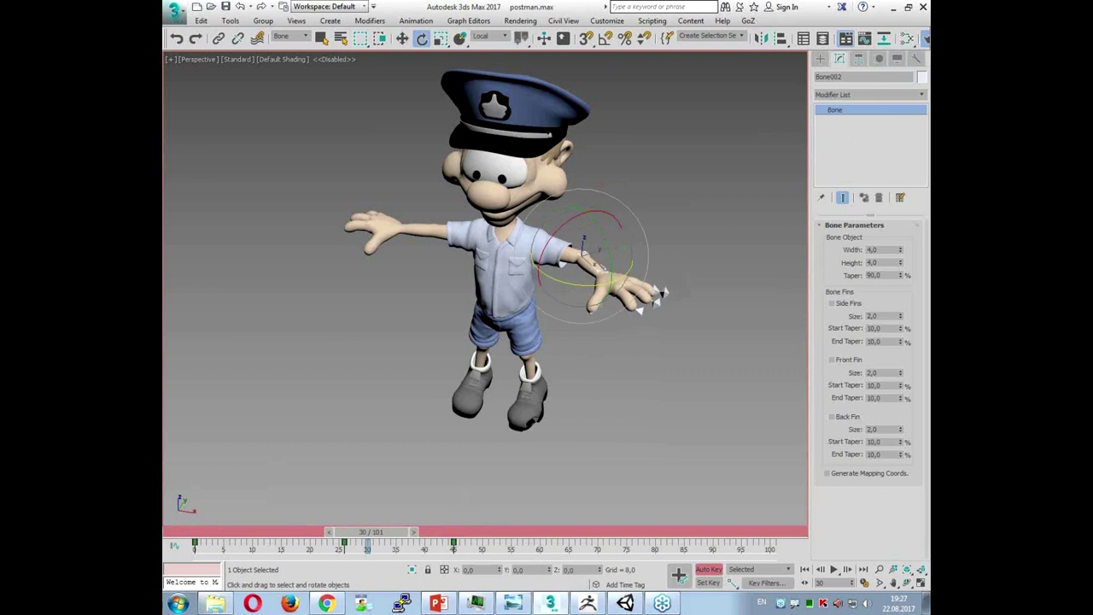
Step: Render the perspective view at frame 30 with NVIDIA mental ray and close the rendered image
click(927, 39)
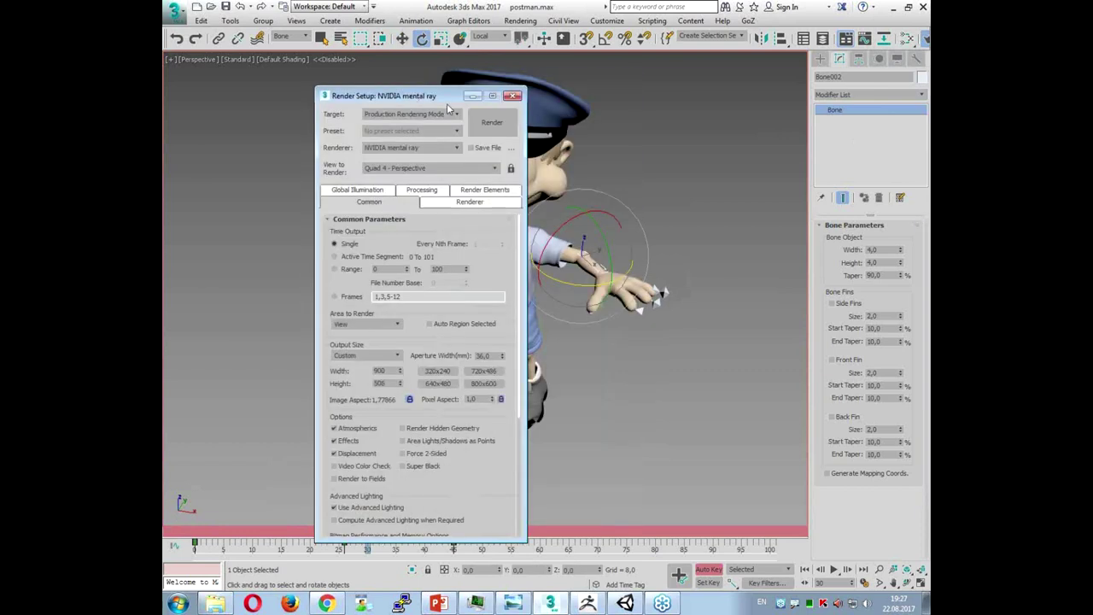
click(512, 96)
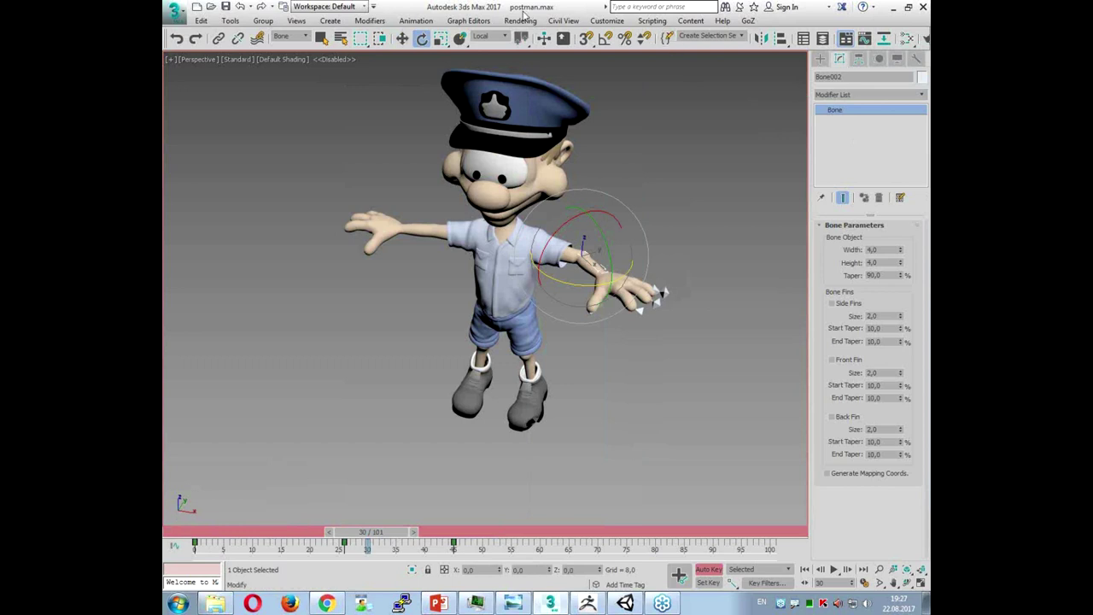
click(521, 21)
click(525, 75)
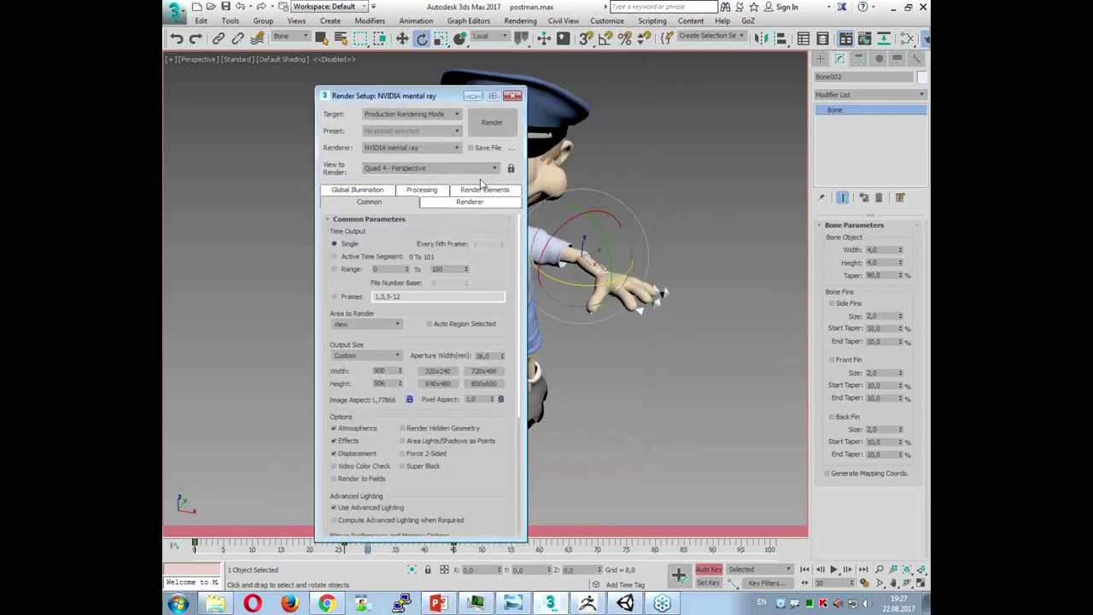
click(492, 122)
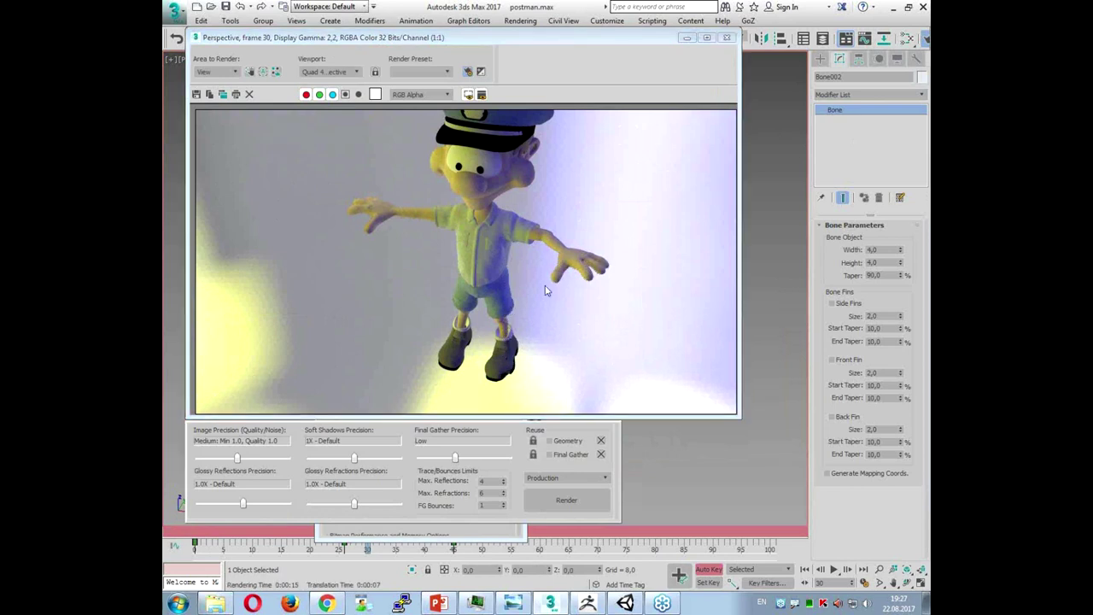
click(727, 38)
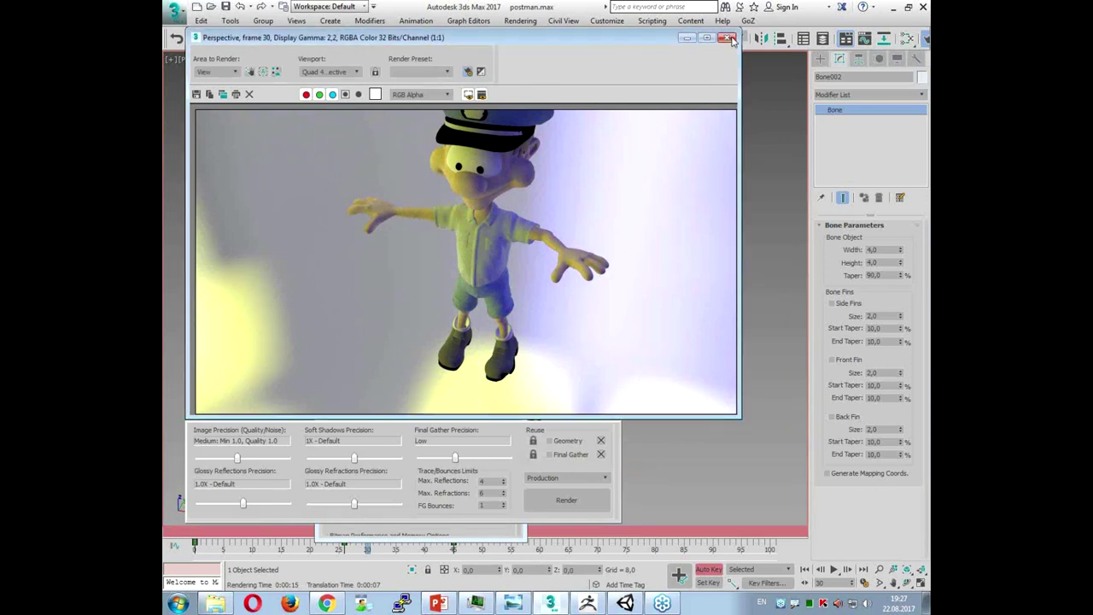
Step: Return the postman animation to frame 0 and reset to a new empty scene
click(521, 90)
drag(367, 532, 220, 531)
key(Home)
key(e)
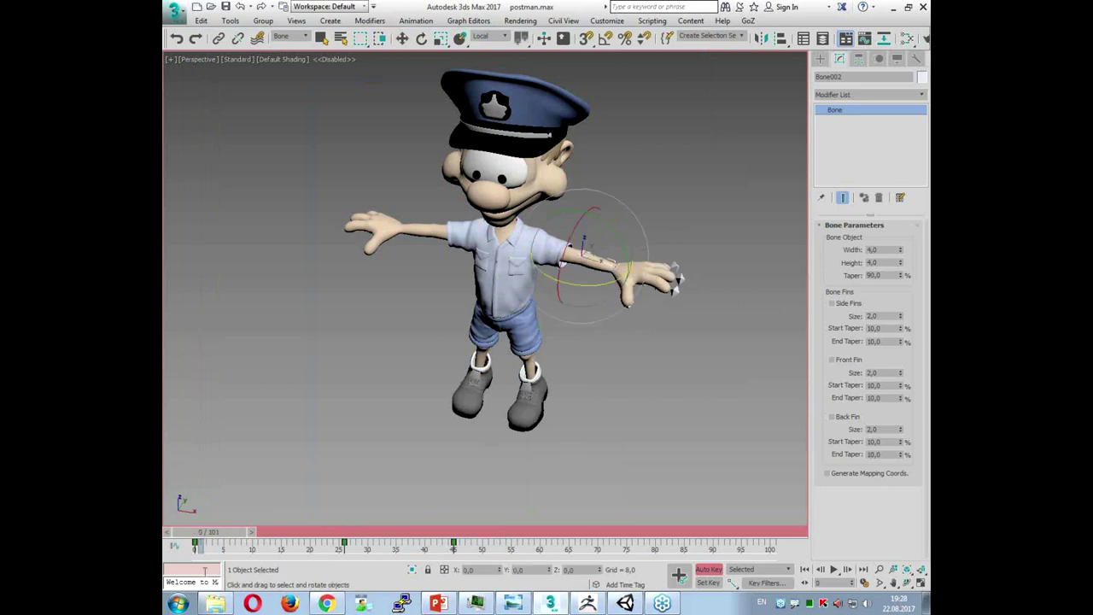
middle_drag(576, 241, 555, 288)
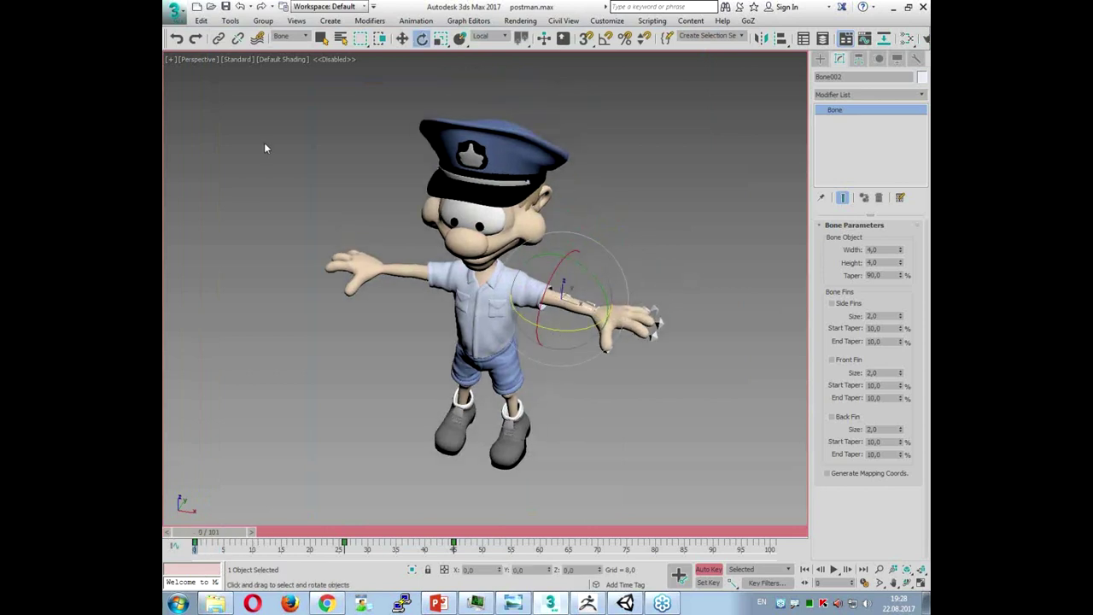
click(174, 8)
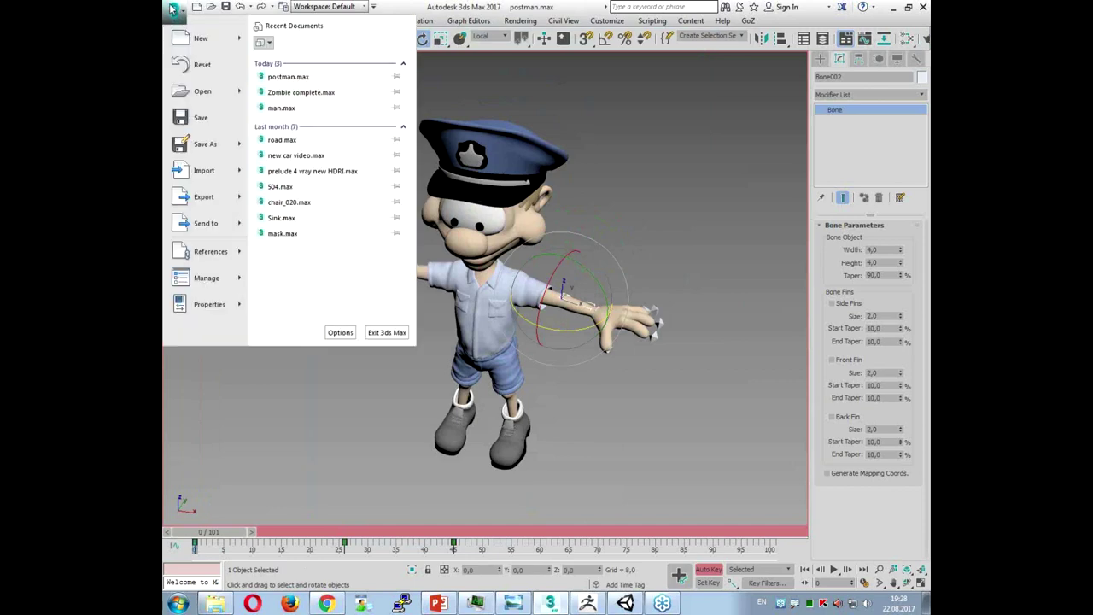
click(203, 68)
click(549, 320)
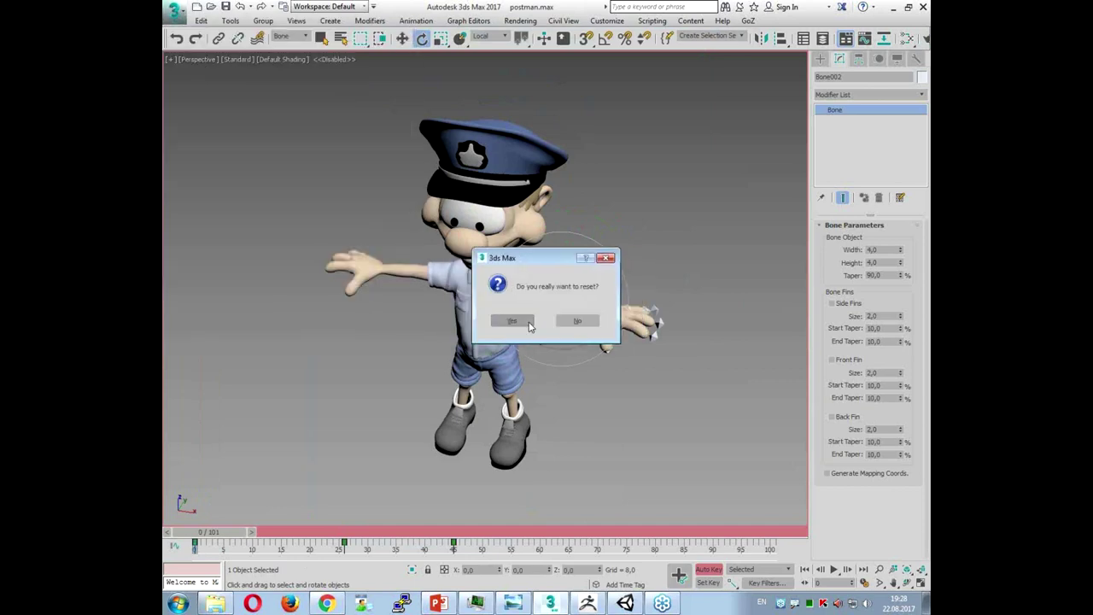
click(511, 321)
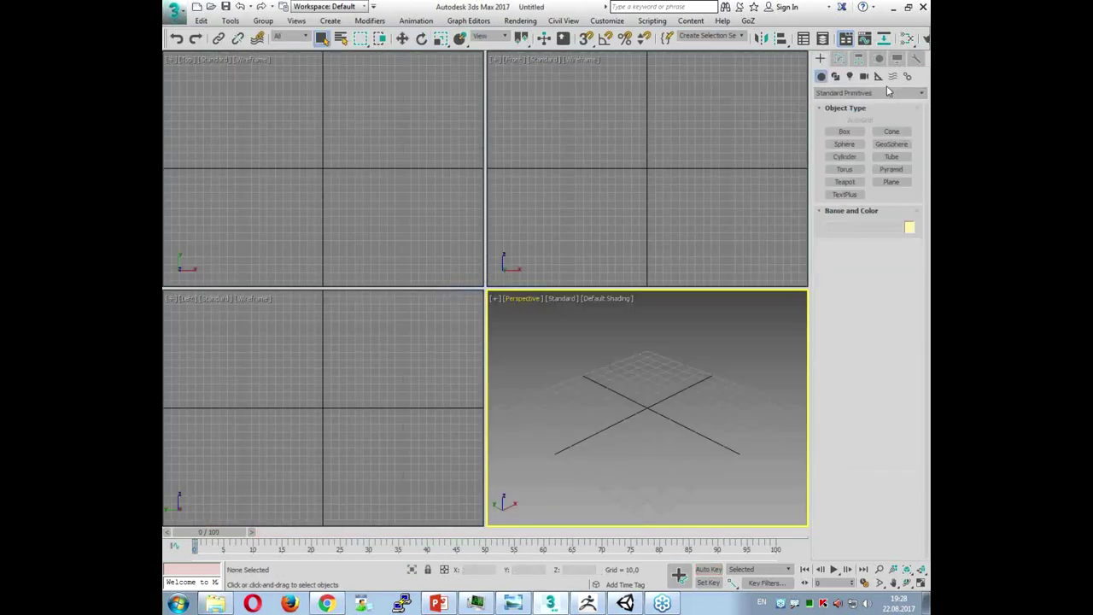
Step: Create a Biped skeleton about 234 units tall near the grid origin and maximize the perspective view around it
click(907, 76)
click(845, 143)
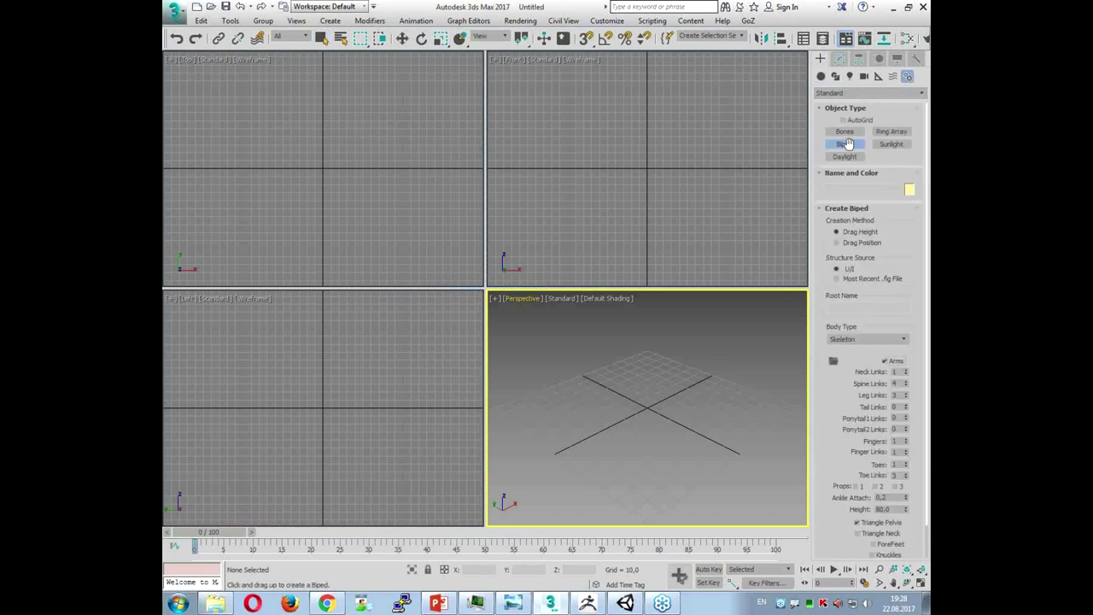
drag(314, 187, 504, 60)
key(alt+w)
scroll(630, 367, down, 6)
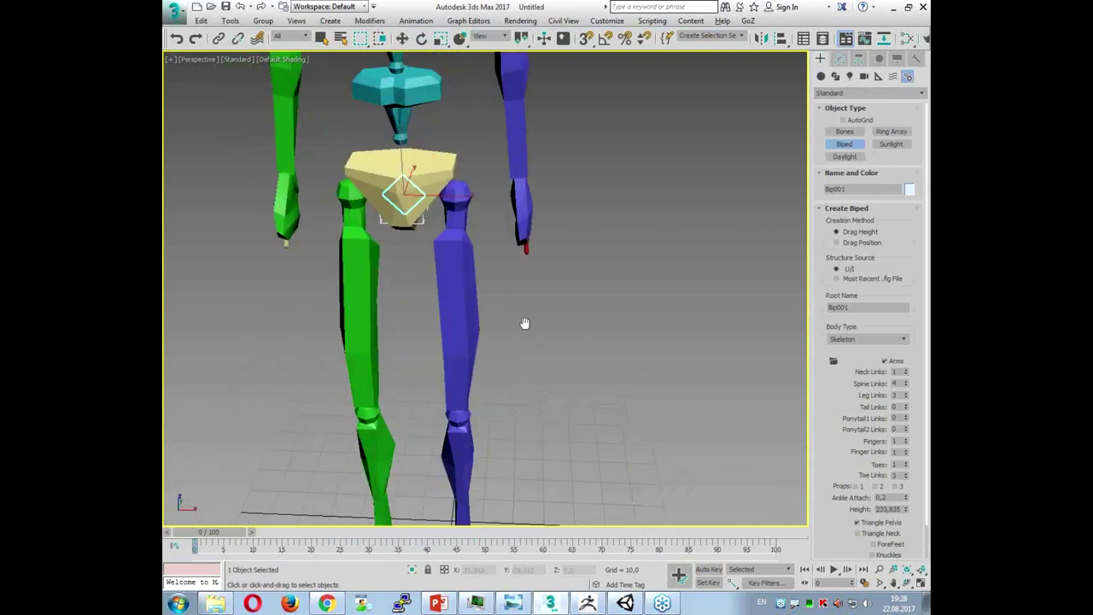
middle_drag(577, 366, 561, 336)
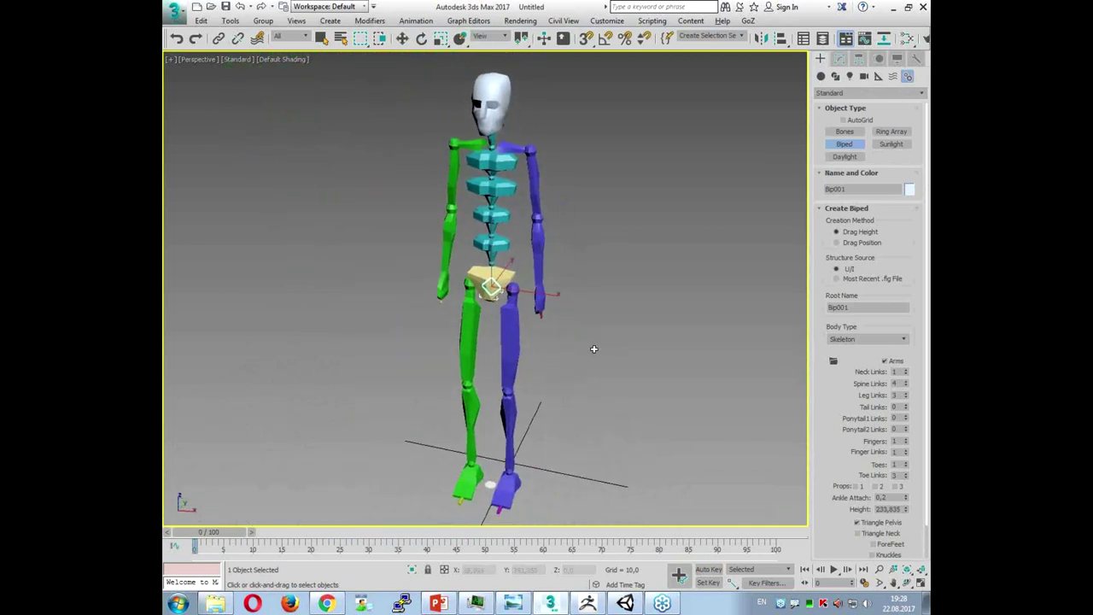
mouse_move(594, 348)
alt+middle_down()
mouse_move(539, 341)
mouse_move(580, 356)
alt+middle_up()
scroll(581, 357, up, 3)
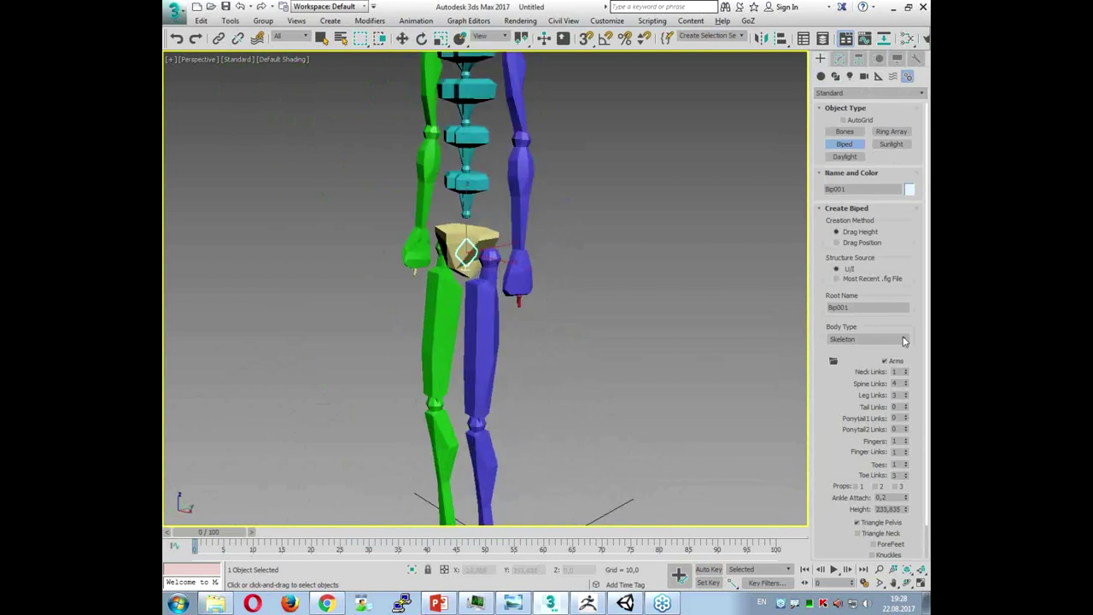
Step: Change the biped's body type to Male
click(867, 340)
click(854, 357)
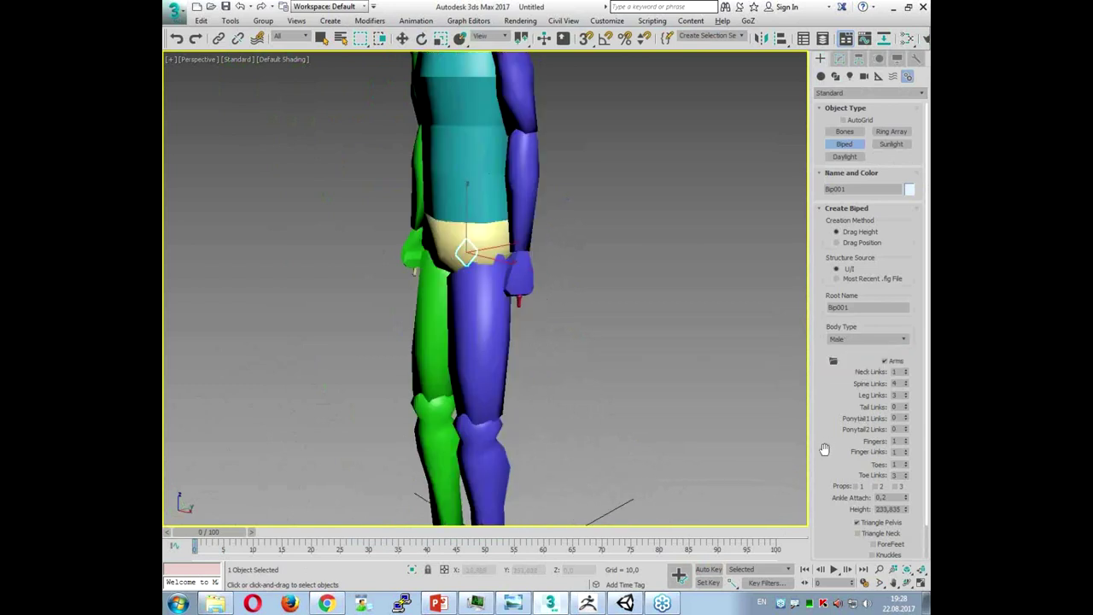
middle_drag(659, 353, 658, 353)
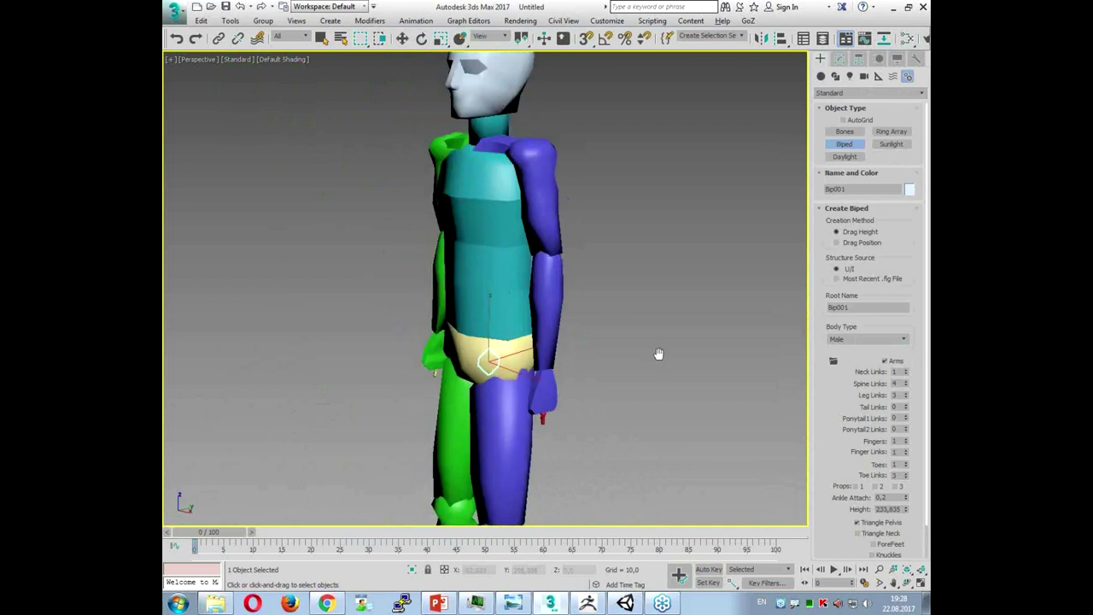
Step: Try extra neck links on the biped and set them back to 1
click(905, 370)
click(906, 369)
click(905, 369)
click(906, 376)
Step: Give the biped 5 fingers on each hand and 5 toes on each foot
middle_drag(579, 391, 611, 300)
scroll(914, 401, down, 2)
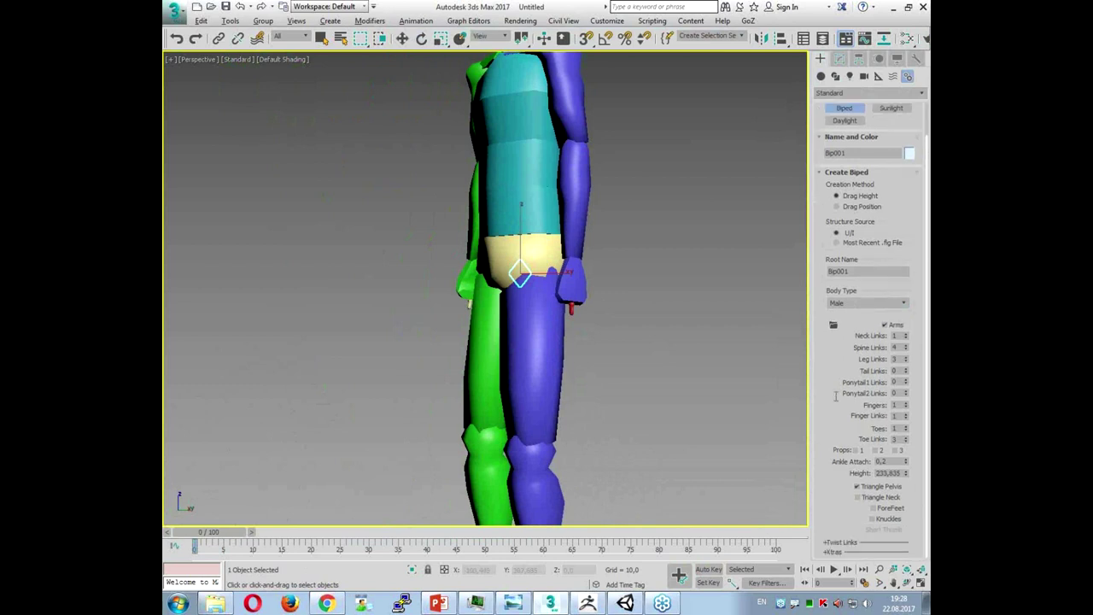
click(906, 405)
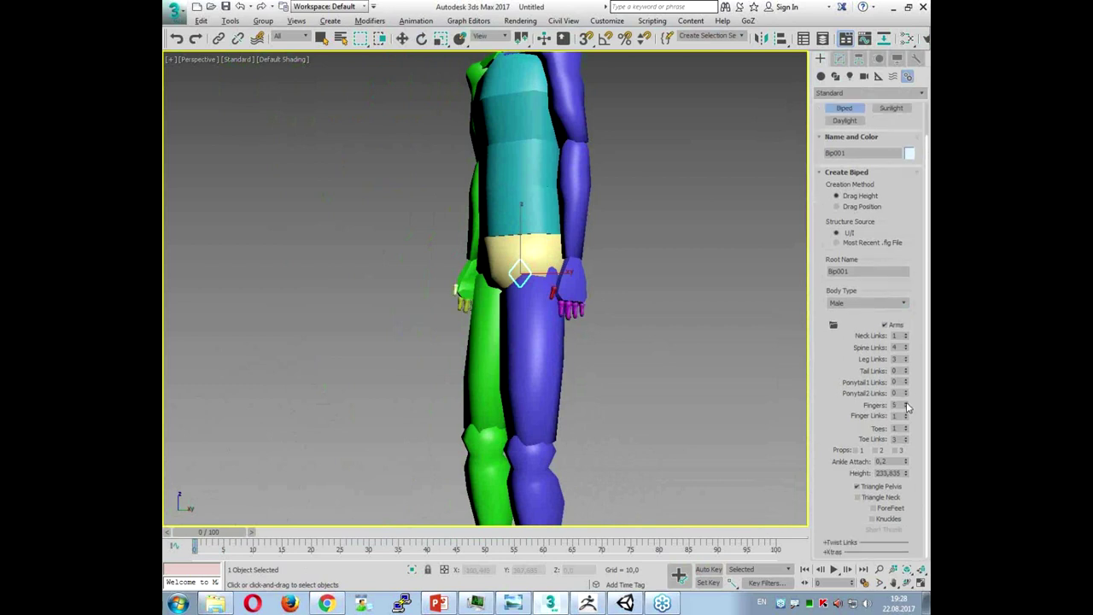
middle_drag(613, 428, 626, 171)
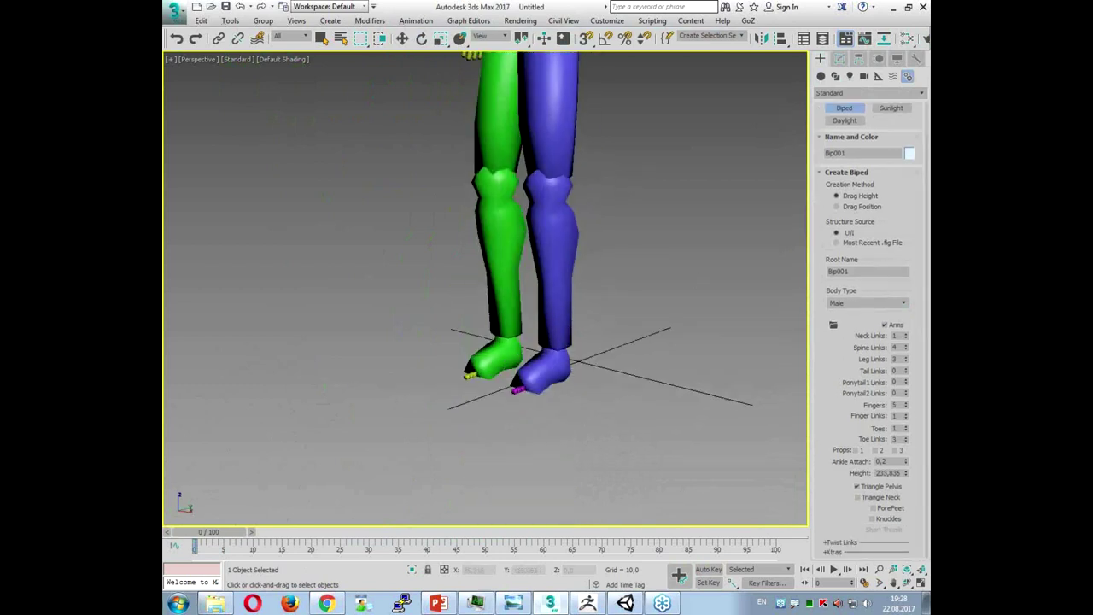
click(907, 427)
alt+middle_drag(749, 366, 653, 357)
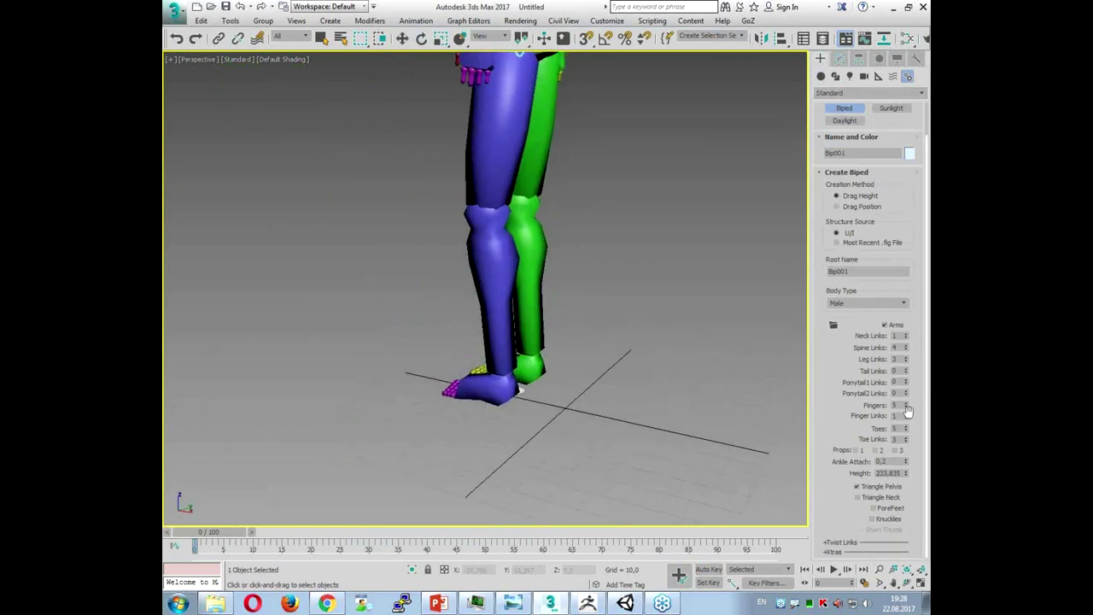
Step: Add a tail with 7 links to the biped and frame the whole figure
mouse_move(907, 374)
mouse_down()
mouse_move(903, 349)
mouse_move(903, 382)
mouse_up()
key(z)
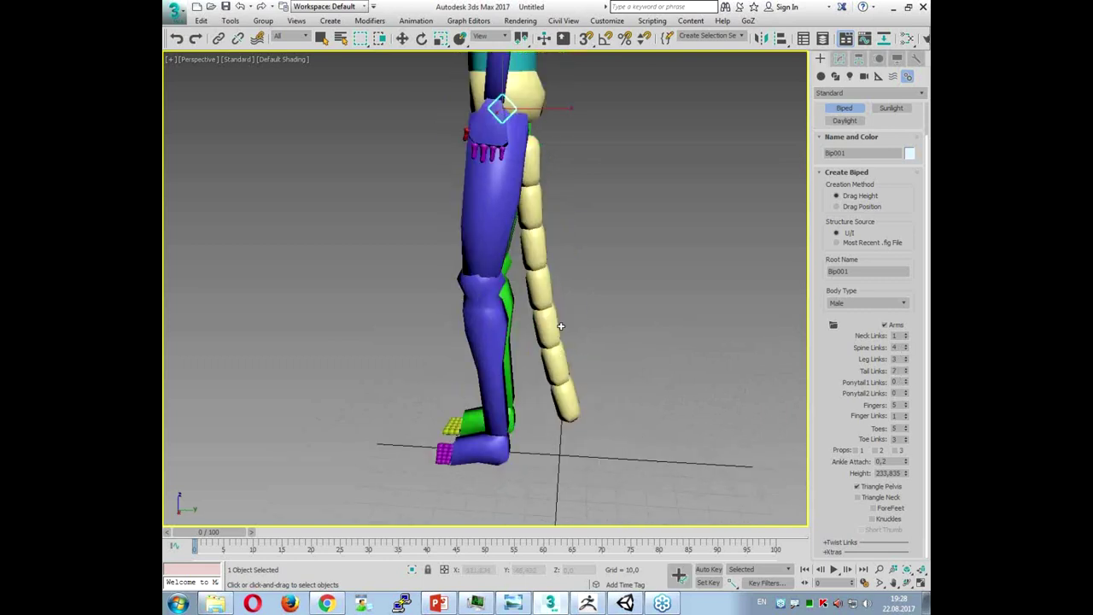
alt+middle_drag(601, 327, 621, 377)
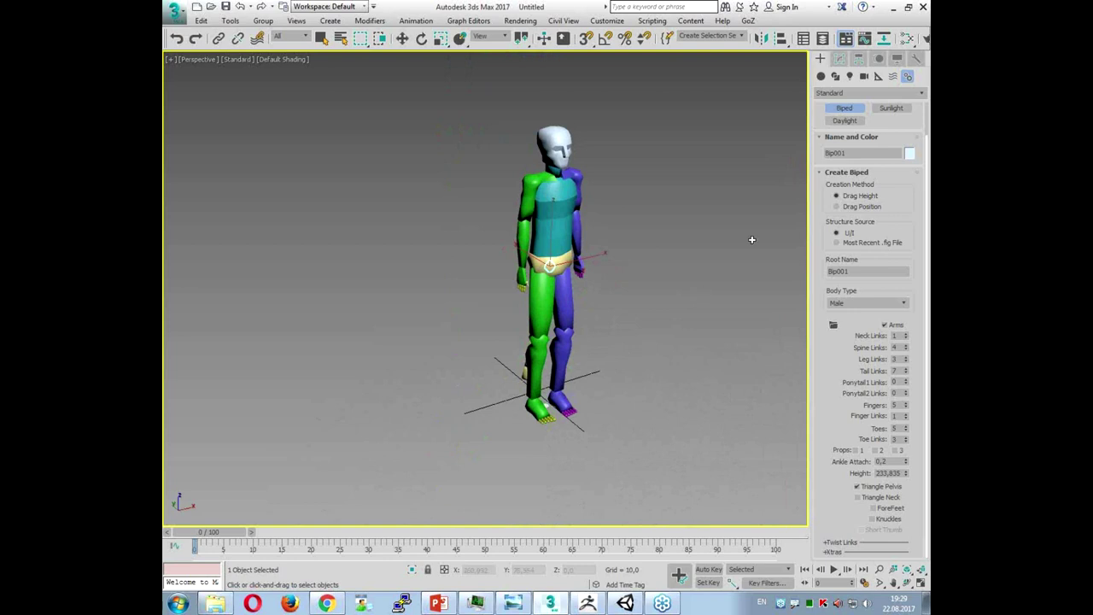
Step: Enter the biped's Footstep mode and create a walk path of 15 footsteps using multiple footstep creation
click(879, 59)
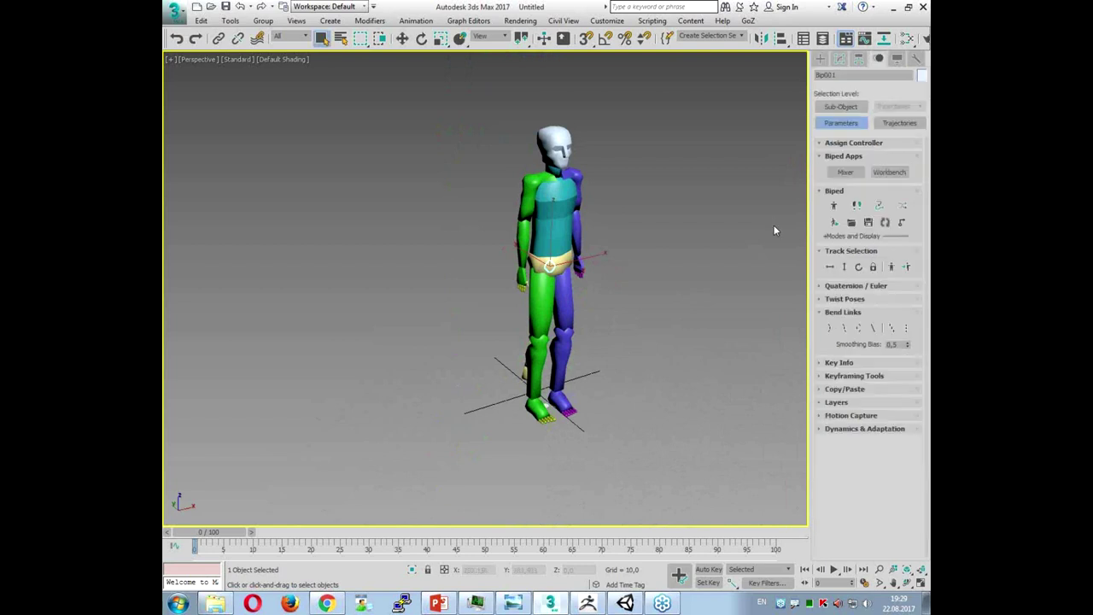
middle_drag(655, 293, 350, 225)
scroll(415, 260, down, 3)
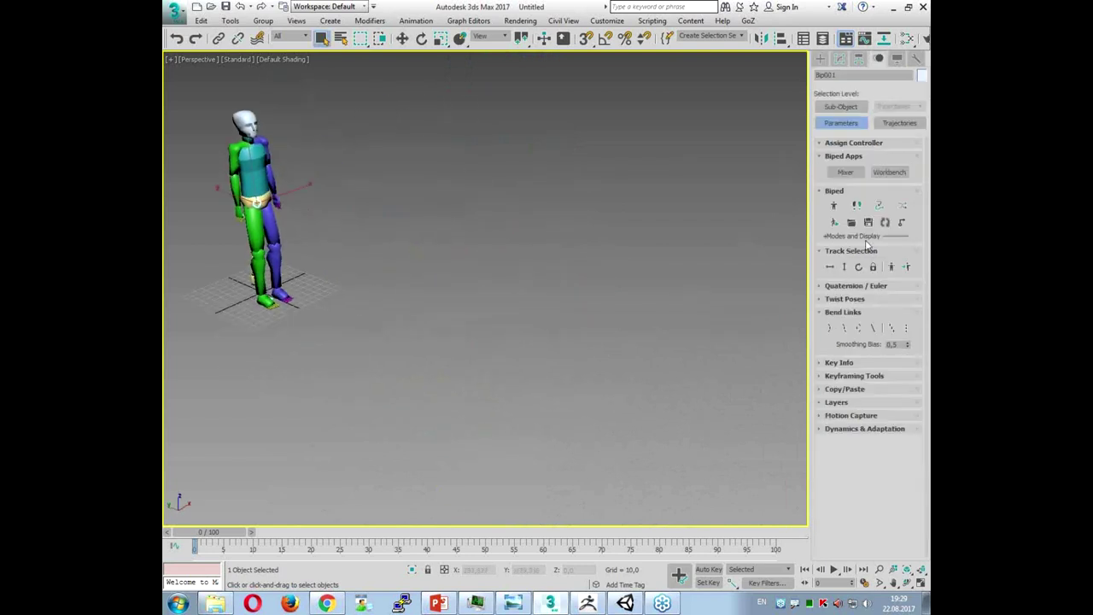
click(857, 206)
click(844, 267)
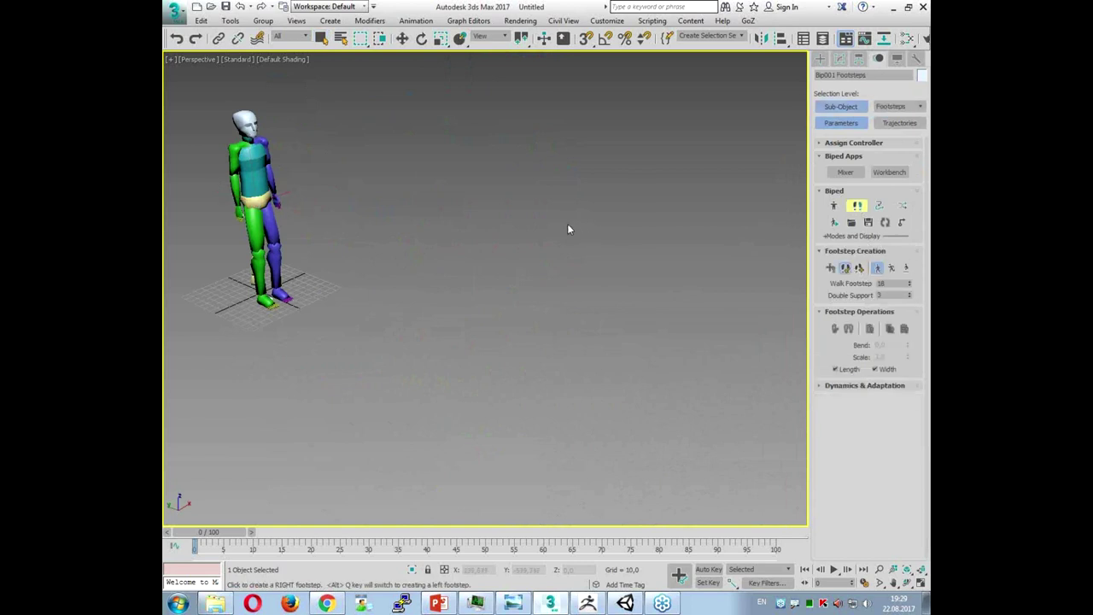
click(859, 267)
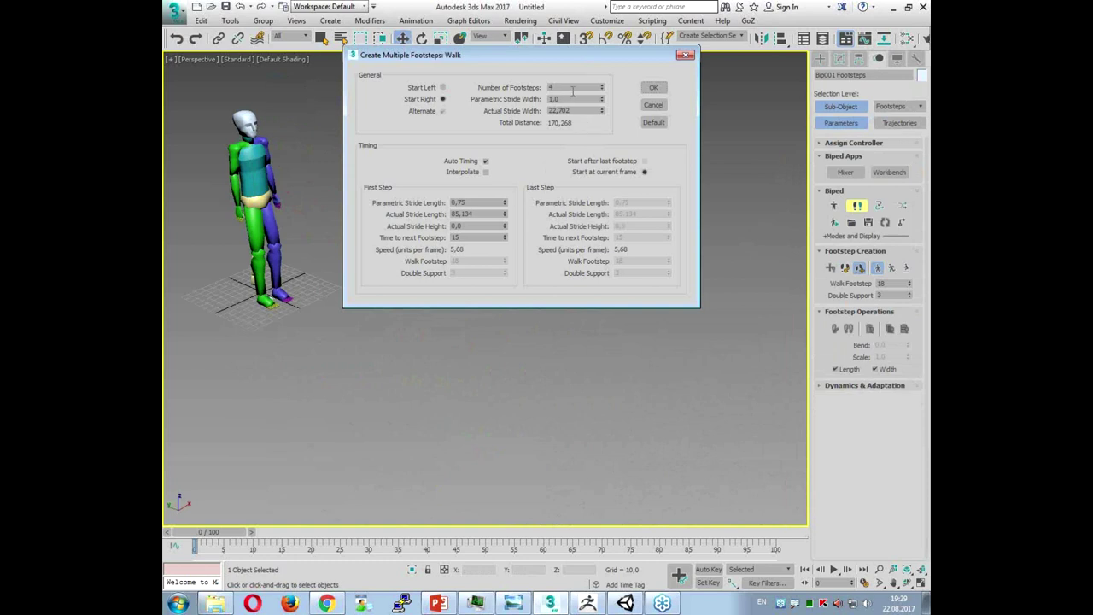
double_click(563, 87)
click(653, 87)
Step: Create keys for the inactive footsteps and preview the walk from the side in Expert Mode, returning to frame 0
click(836, 329)
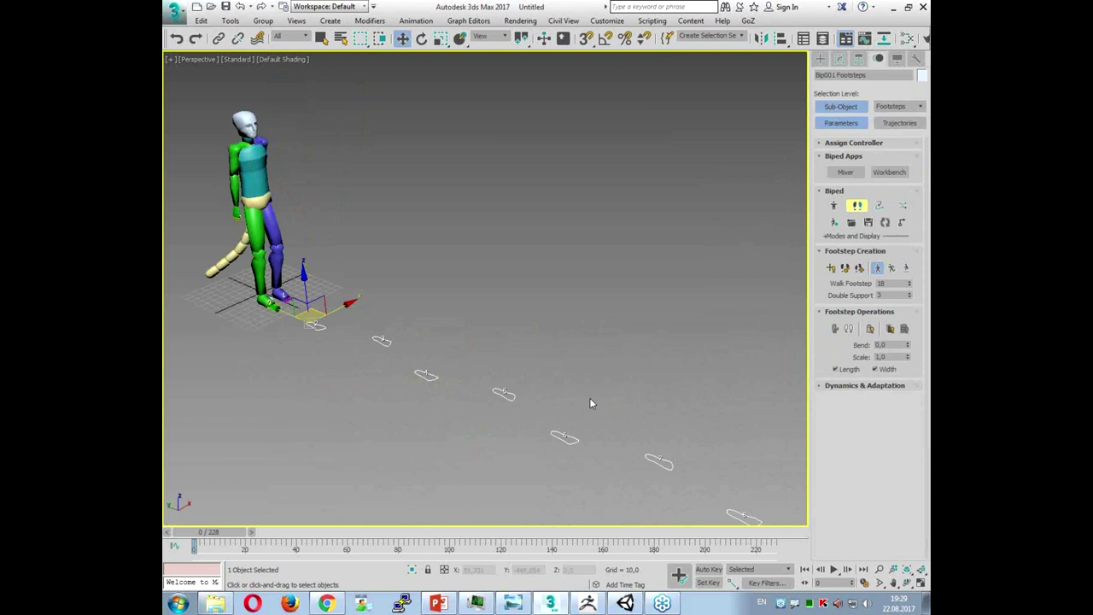
alt+middle_drag(590, 397, 555, 350)
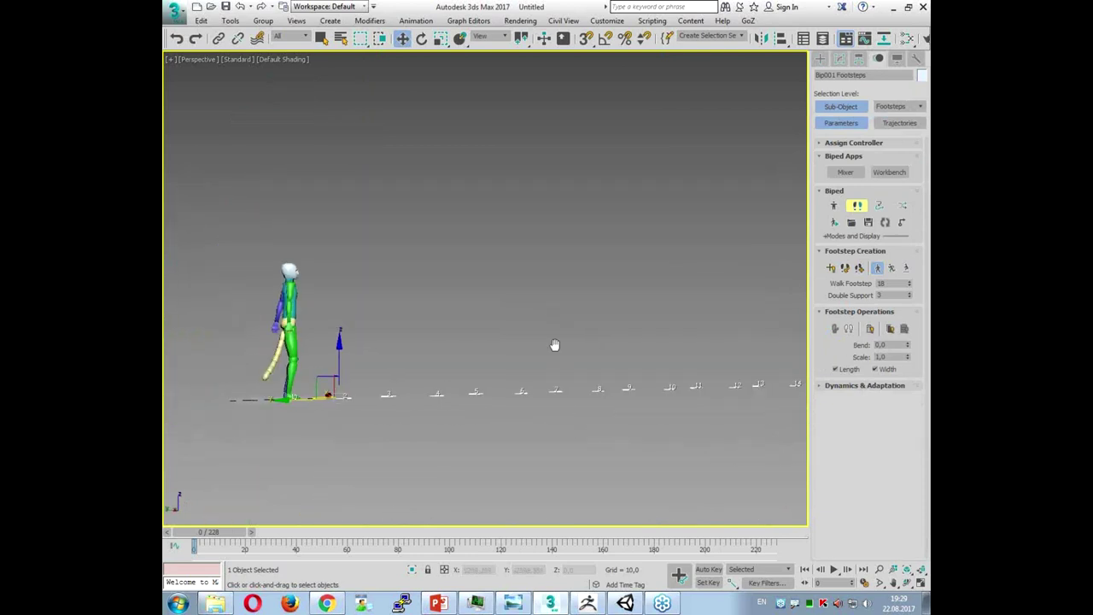
key(ctrl+x)
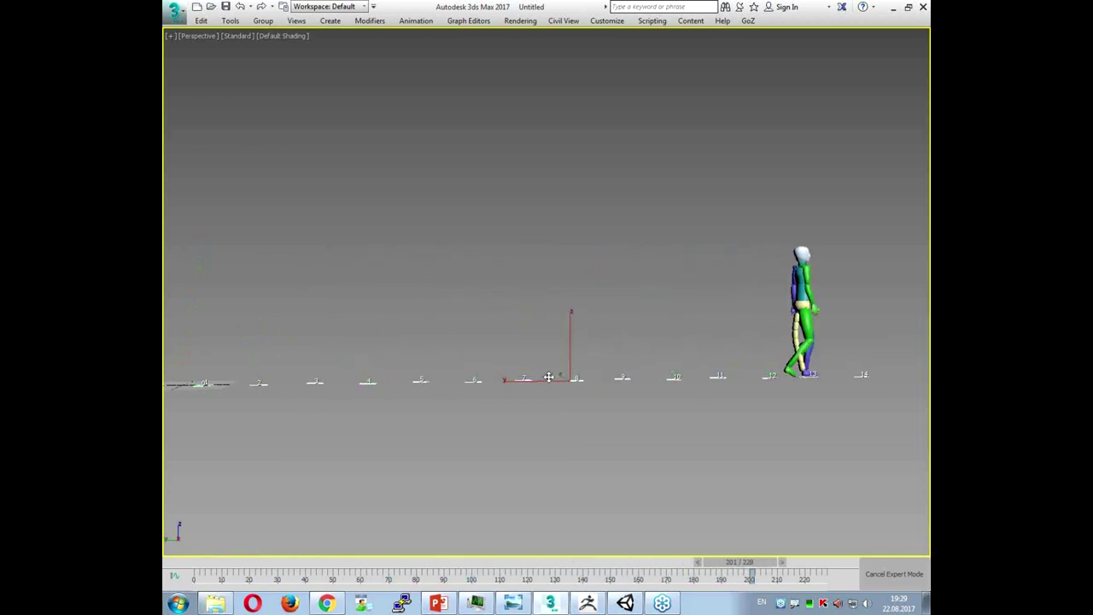
key(ctrl+x)
alt+middle_drag(585, 393, 666, 522)
key(Home)
Step: Leave Footstep mode and select the biped's root at the pelvis, with the upper body framed closely
click(400, 195)
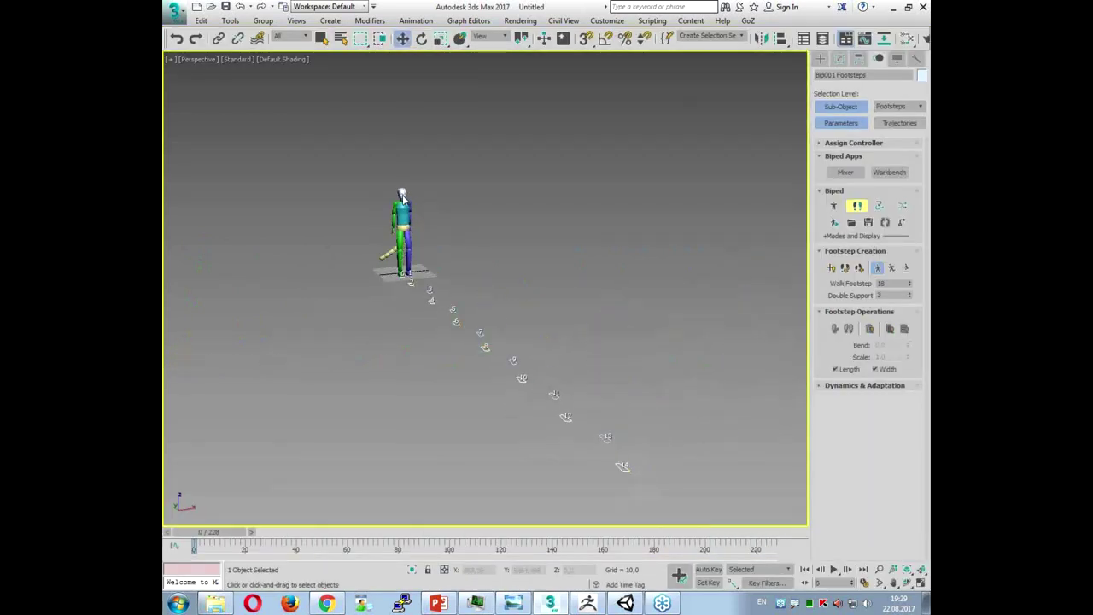
click(276, 38)
click(277, 41)
click(857, 205)
click(401, 228)
scroll(422, 245, up, 10)
middle_drag(383, 174, 445, 301)
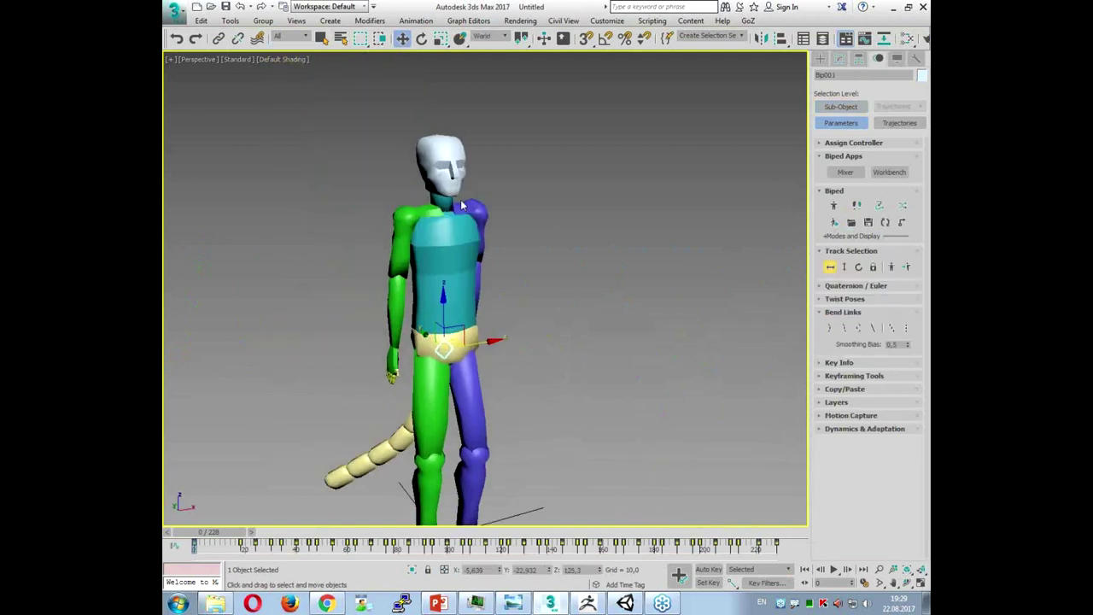
Step: Select the biped's head and create a new animation layer over the original walk
click(441, 162)
click(826, 368)
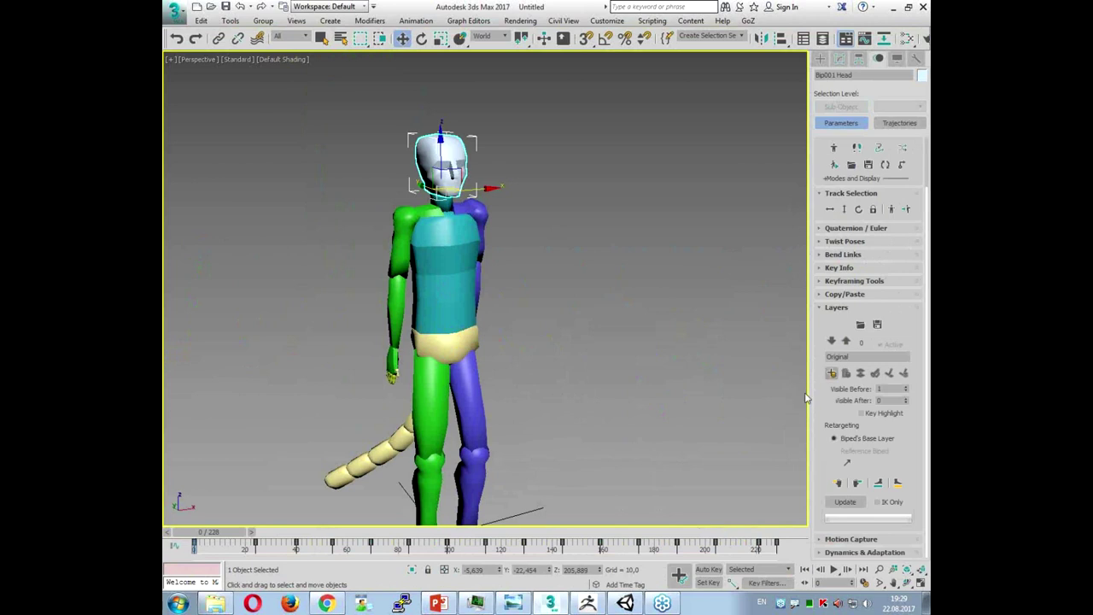
click(831, 374)
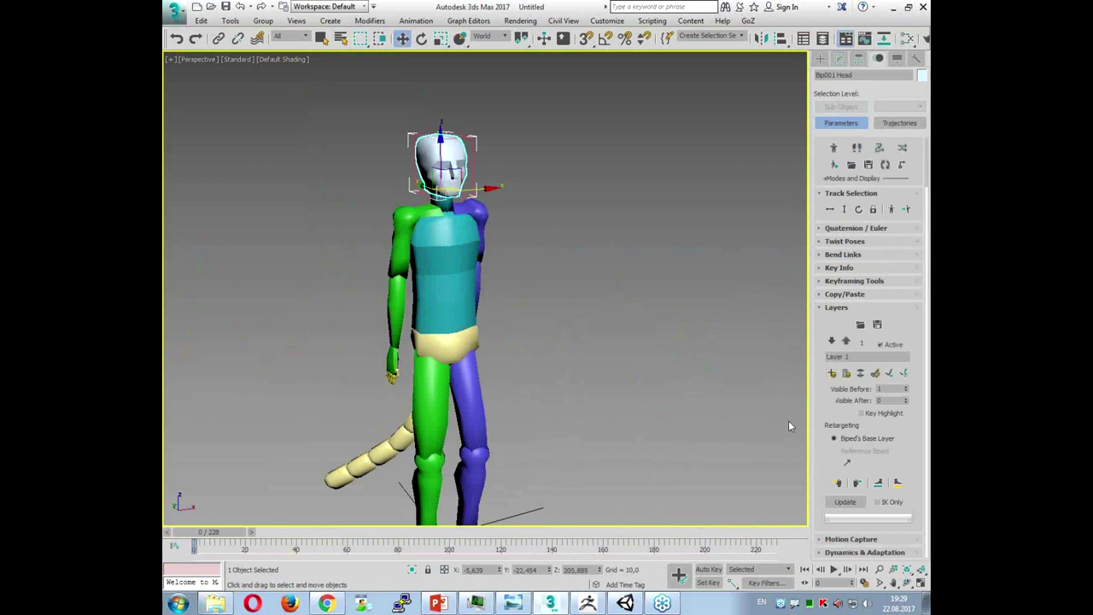
Step: Turn on Auto Key and animate the head on the new layer with rotations at frames 47 and 60
click(709, 569)
key(e)
drag(476, 198, 458, 172)
drag(221, 533, 322, 532)
key(e)
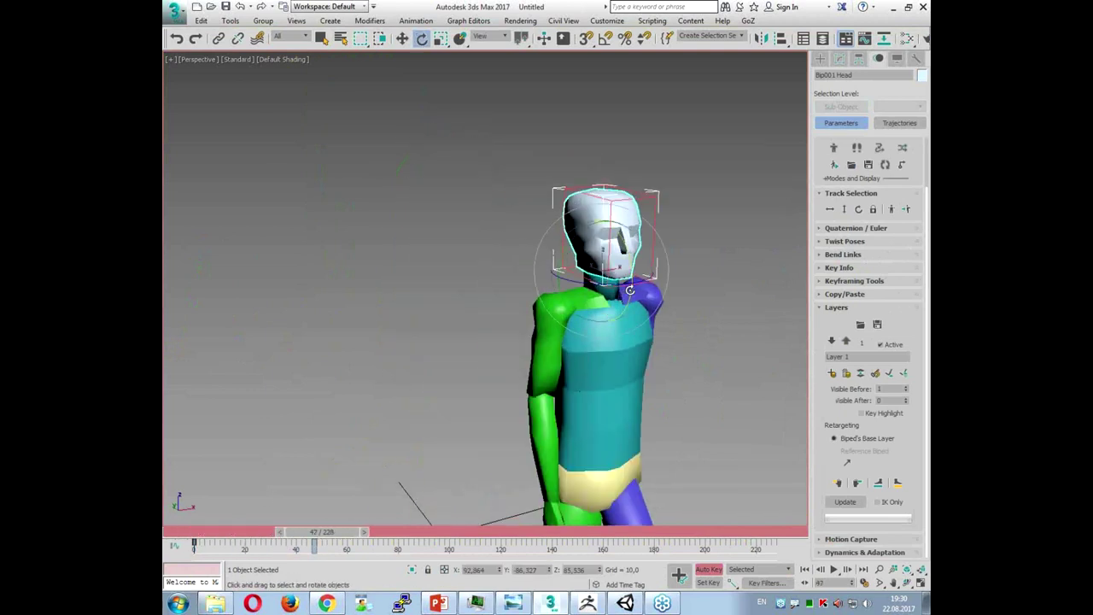
drag(628, 286, 565, 240)
drag(316, 538, 347, 540)
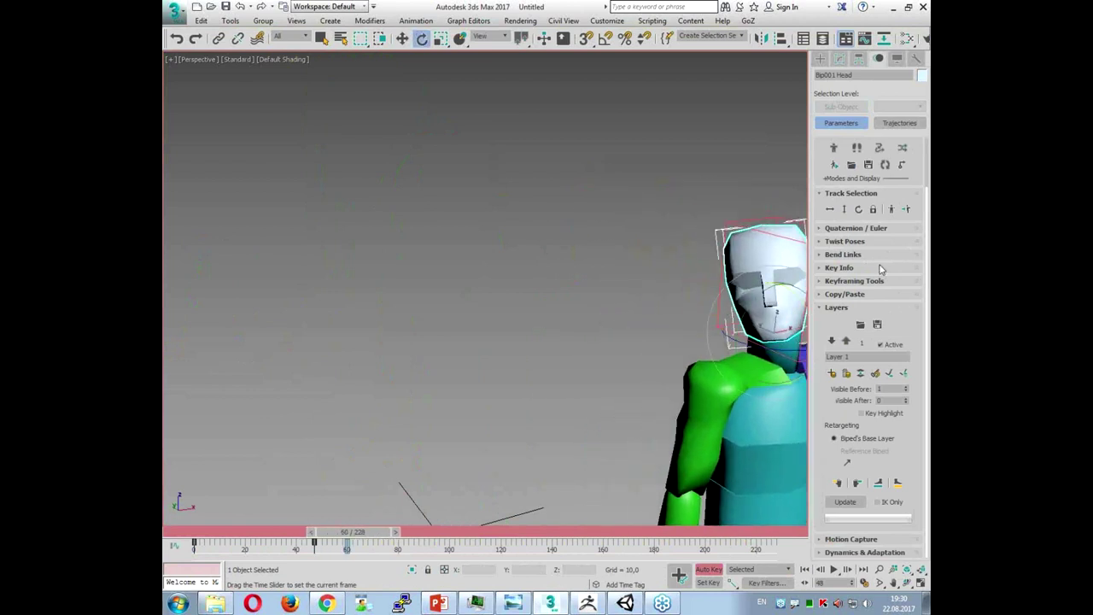
drag(775, 257, 795, 351)
Step: Play back the walk with the head animation from frame 0 and select the spine segment just below the chest
click(805, 569)
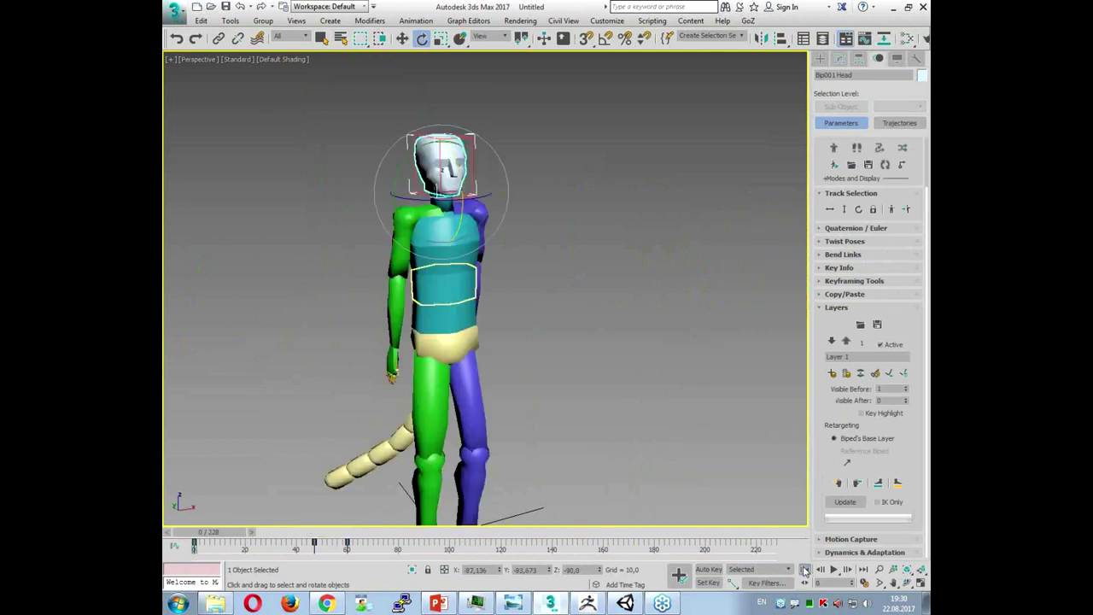
click(718, 263)
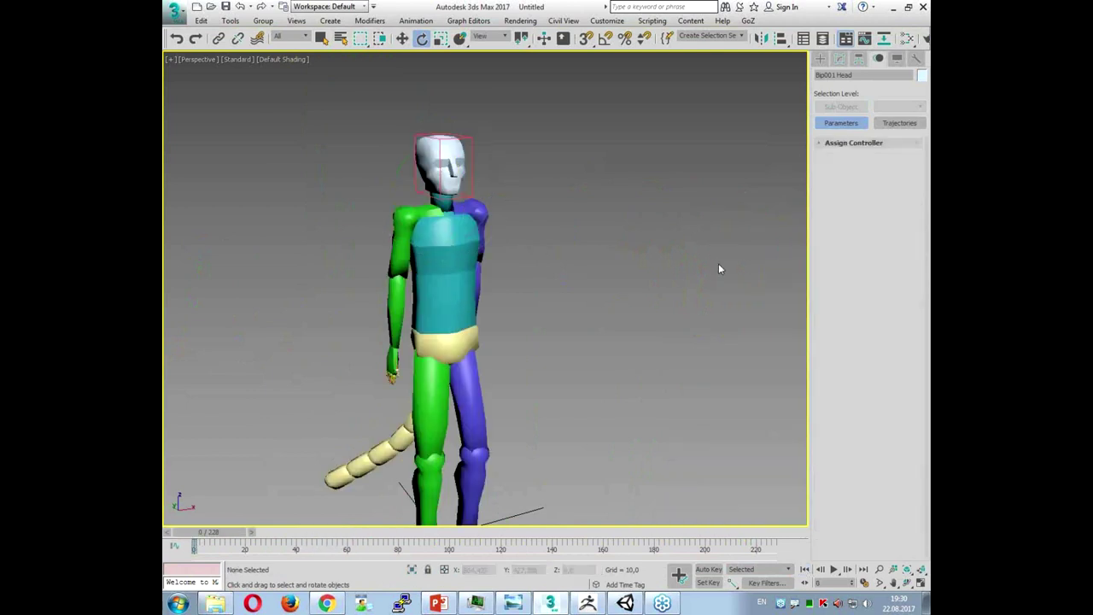
click(836, 569)
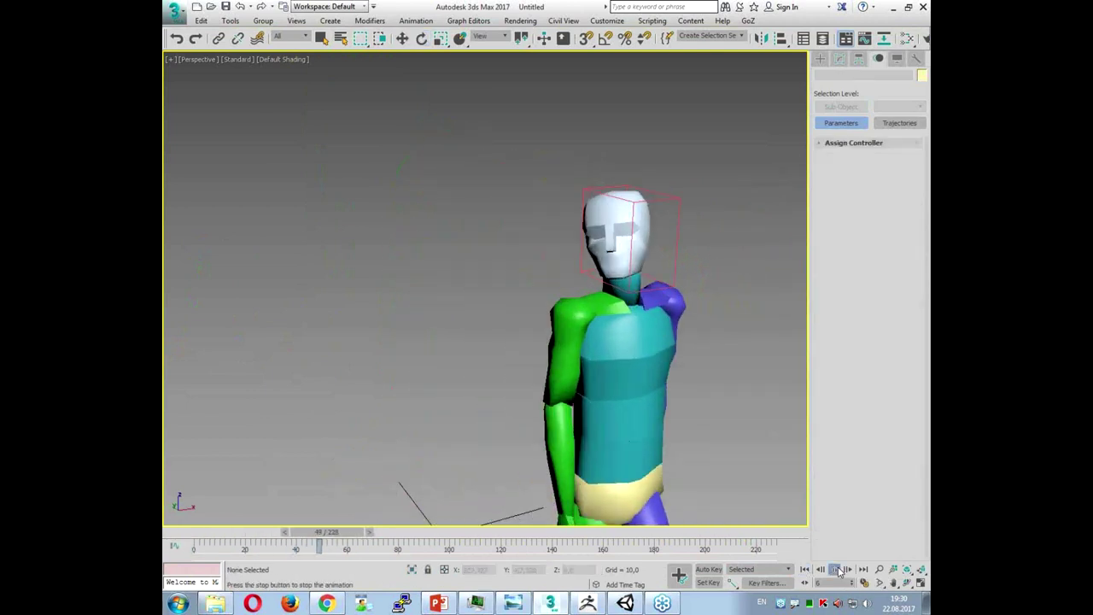
click(838, 571)
click(804, 571)
scroll(581, 395, down, 3)
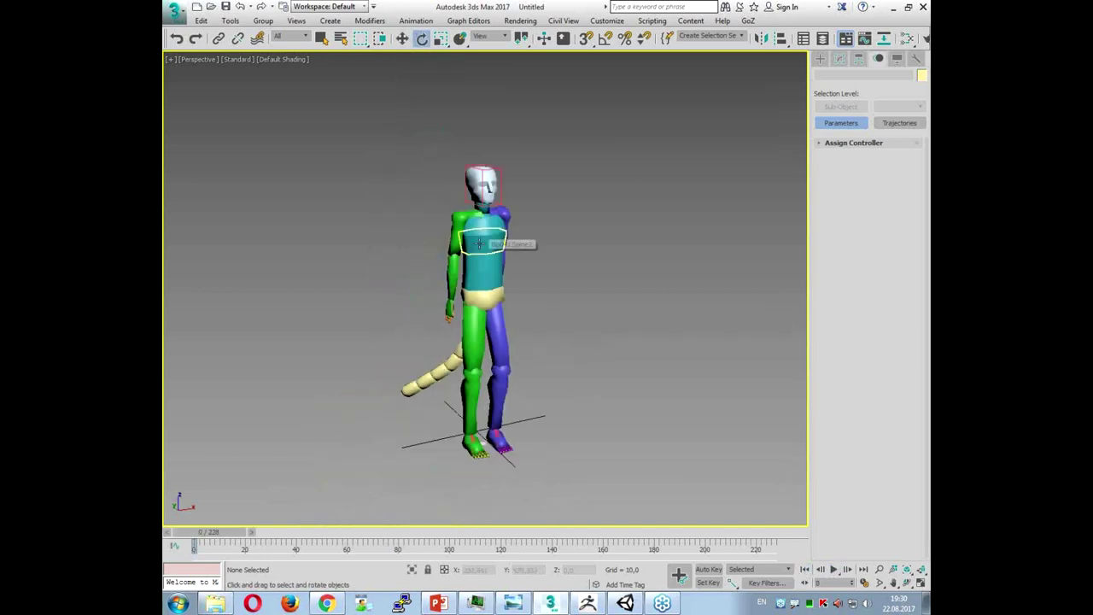
click(479, 244)
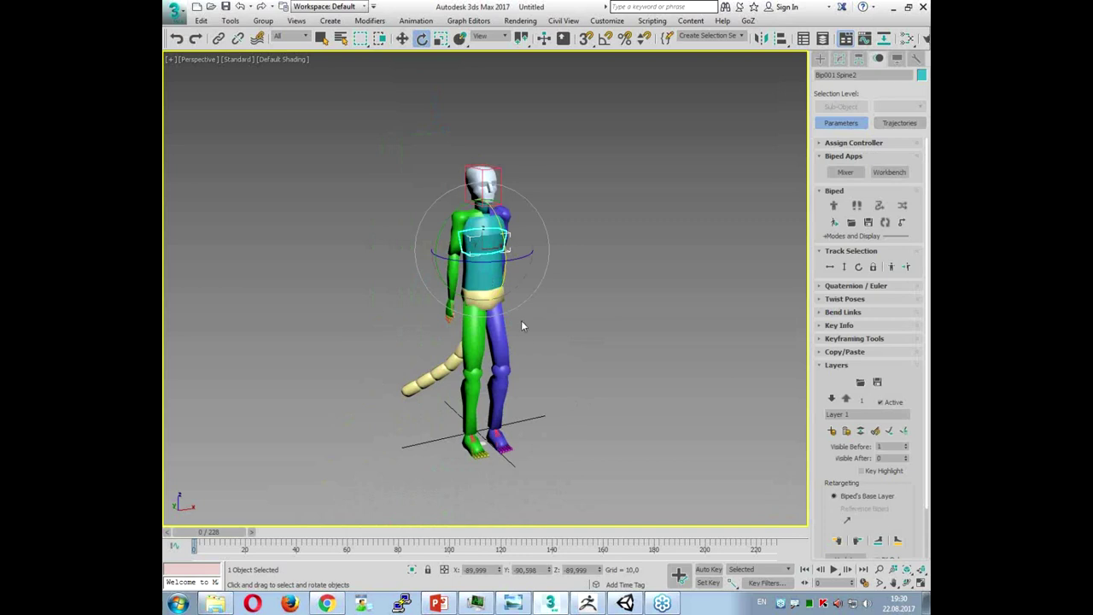
Step: Load the motion-capture file NTSC_dancing4.bip from the 32 Dancing folder onto the biped
click(850, 225)
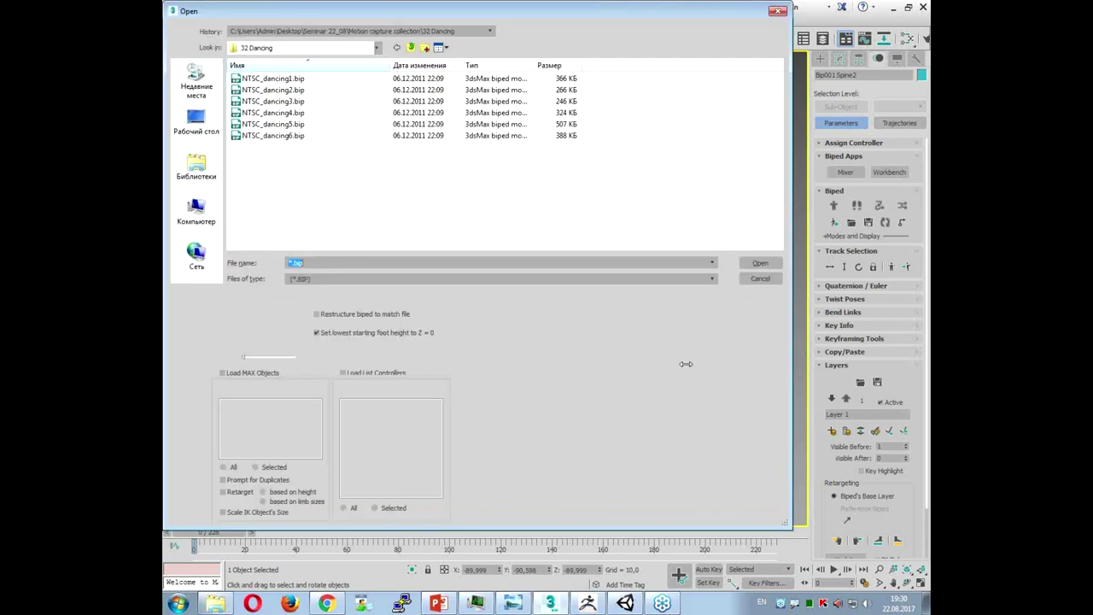
click(272, 112)
double_click(275, 113)
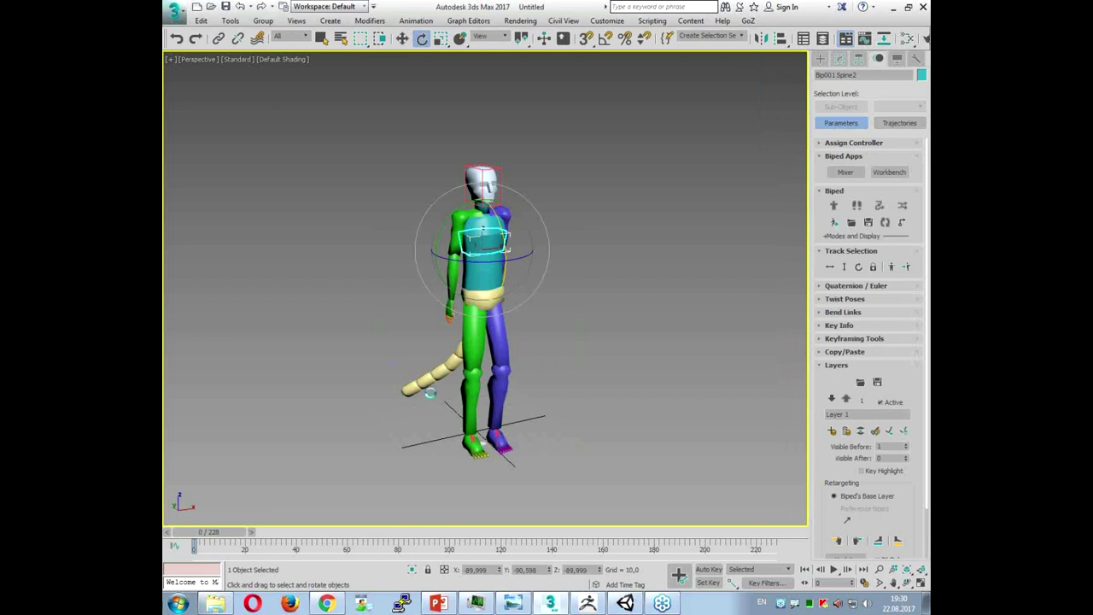
alt+middle_drag(433, 390, 694, 439)
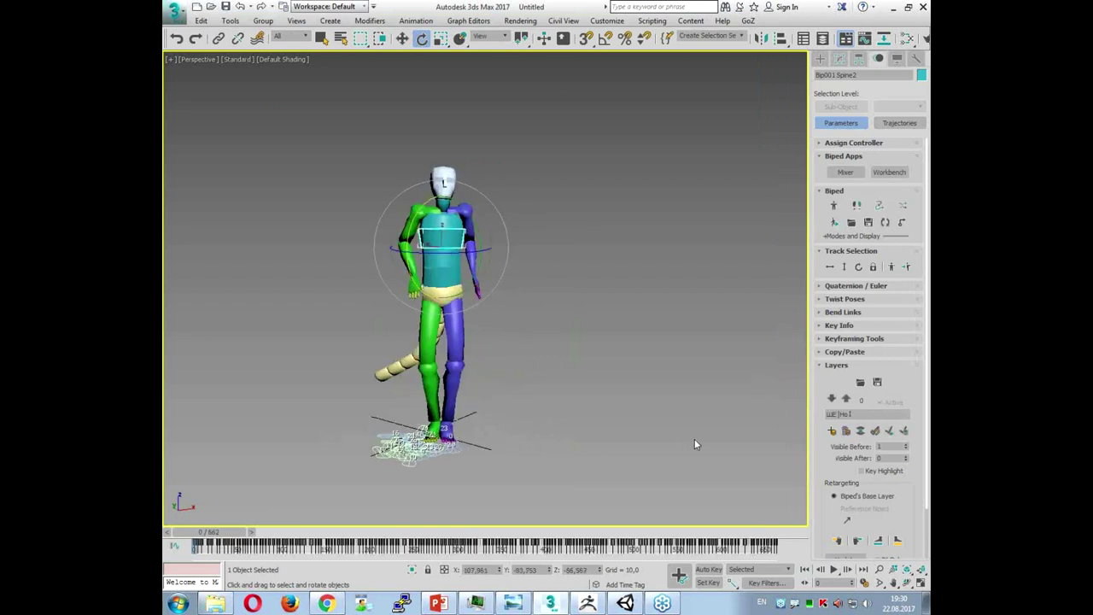
Step: Deselect the biped, play back its dance animation up close and stop at frame 560
click(694, 438)
click(834, 571)
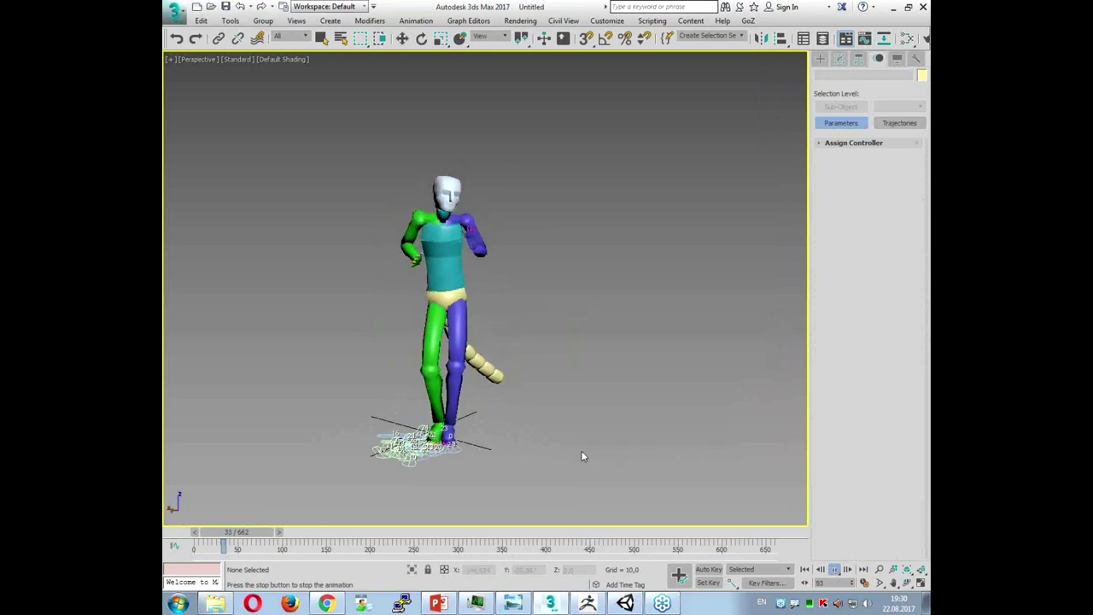
scroll(561, 403, up, 3)
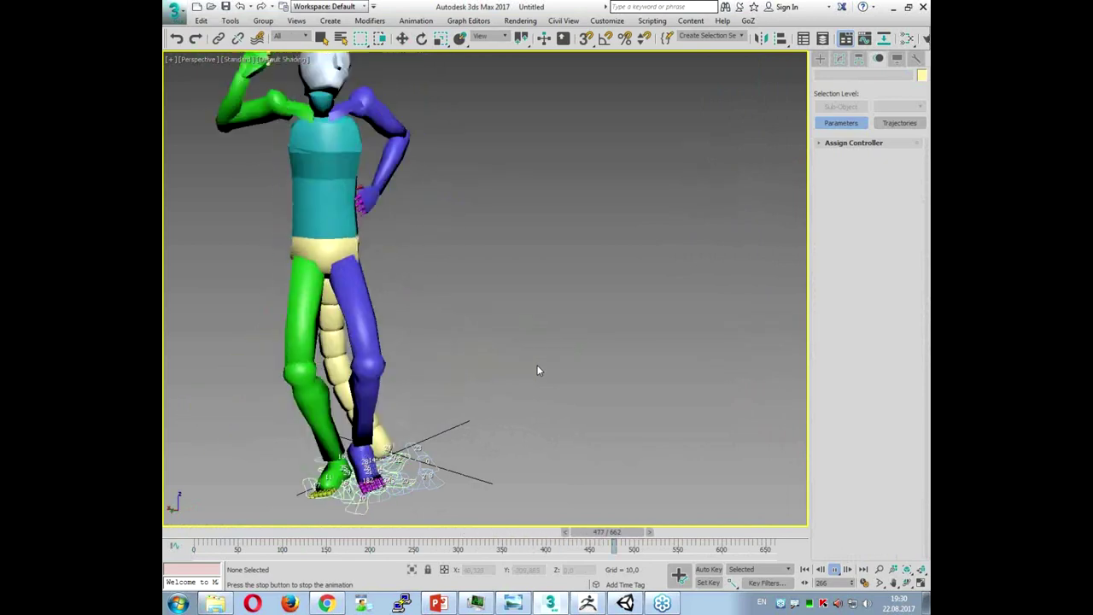
key(e)
key(/)
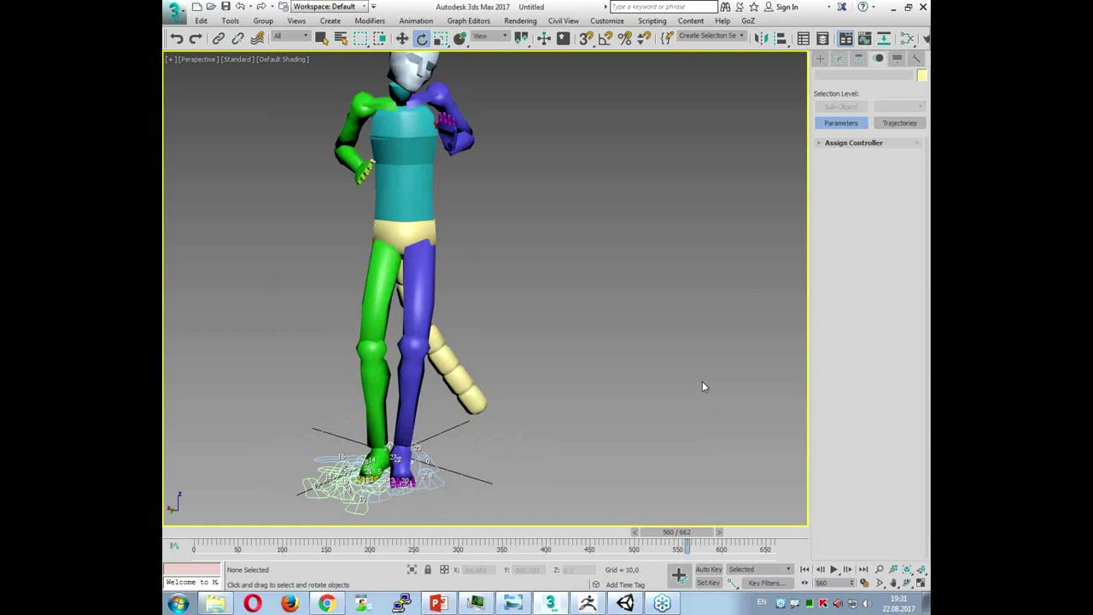
Step: Select a spine segment, enter Figure mode and set the biped's spine links to 10
click(414, 184)
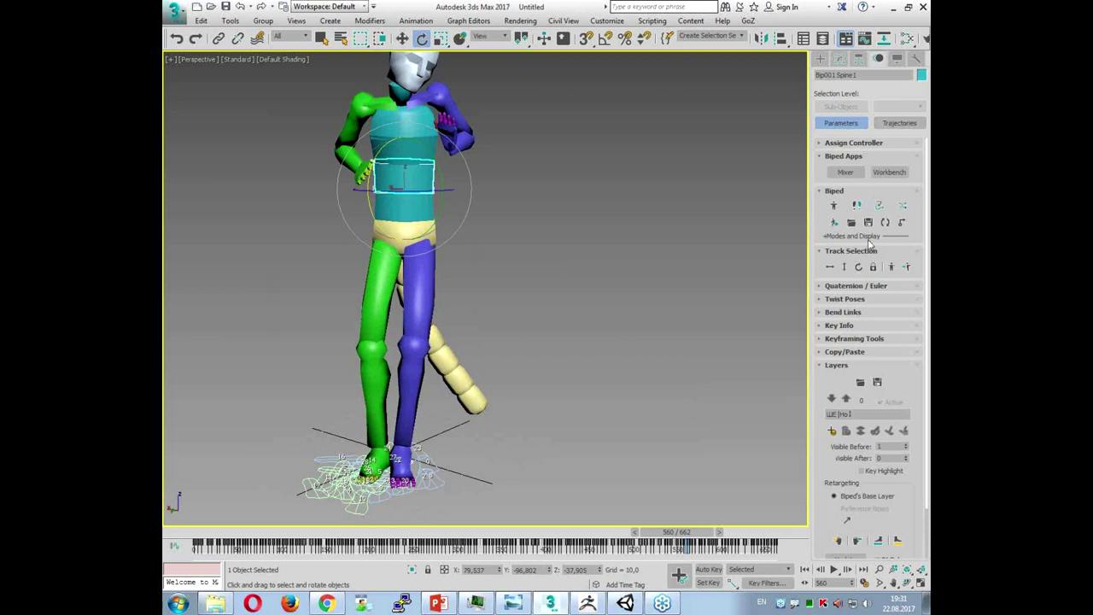
click(835, 206)
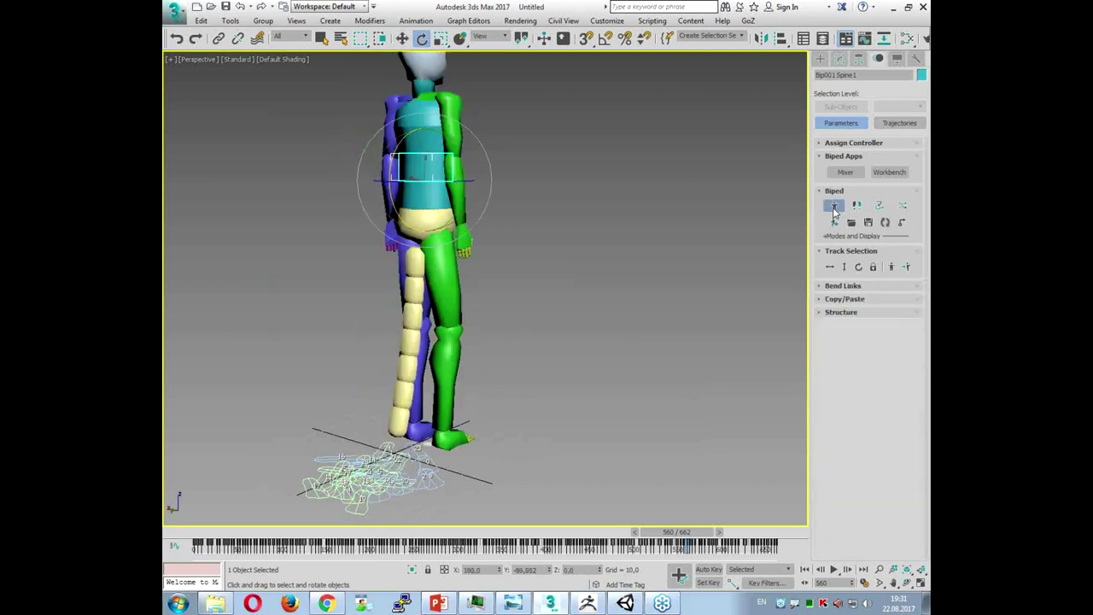
click(837, 313)
alt+middle_drag(646, 319, 476, 319)
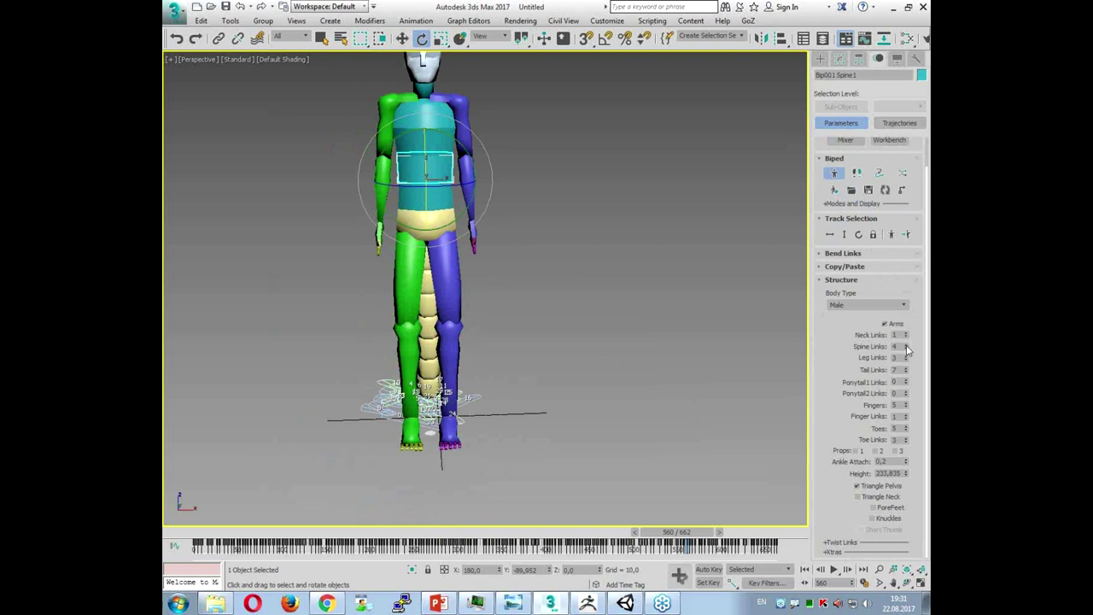
mouse_move(905, 347)
mouse_down()
mouse_move(417, 224)
mouse_move(478, 189)
mouse_move(524, 273)
mouse_move(481, 183)
mouse_up()
Step: Show edged faces on the biped and select a mid-torso spine segment to examine the new link structure
alt+middle_drag(532, 178, 623, 313)
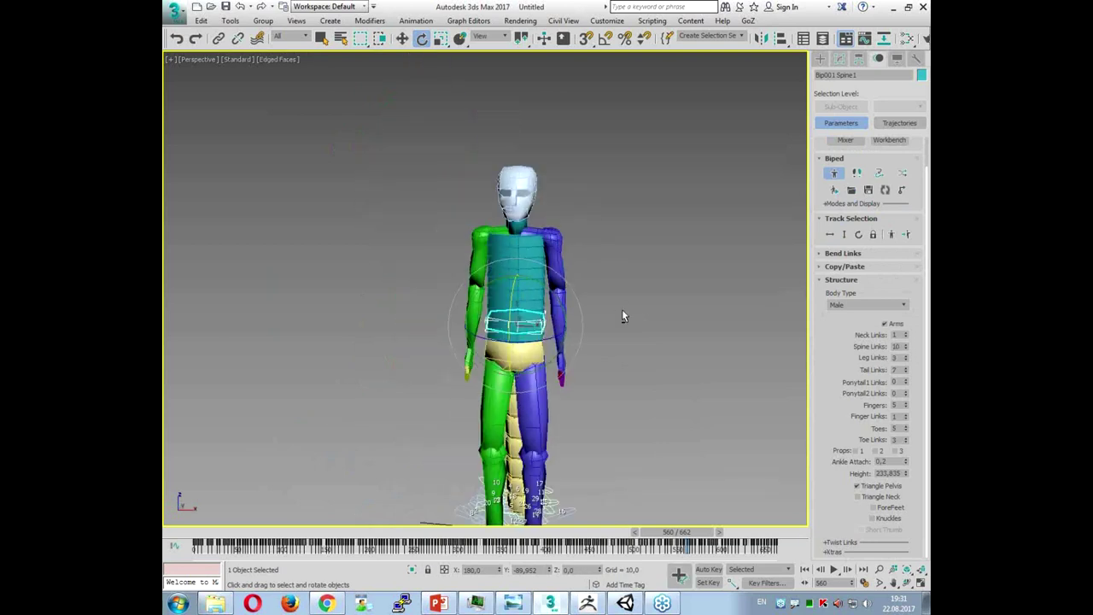
scroll(621, 309, up, 5)
key(F4)
click(439, 289)
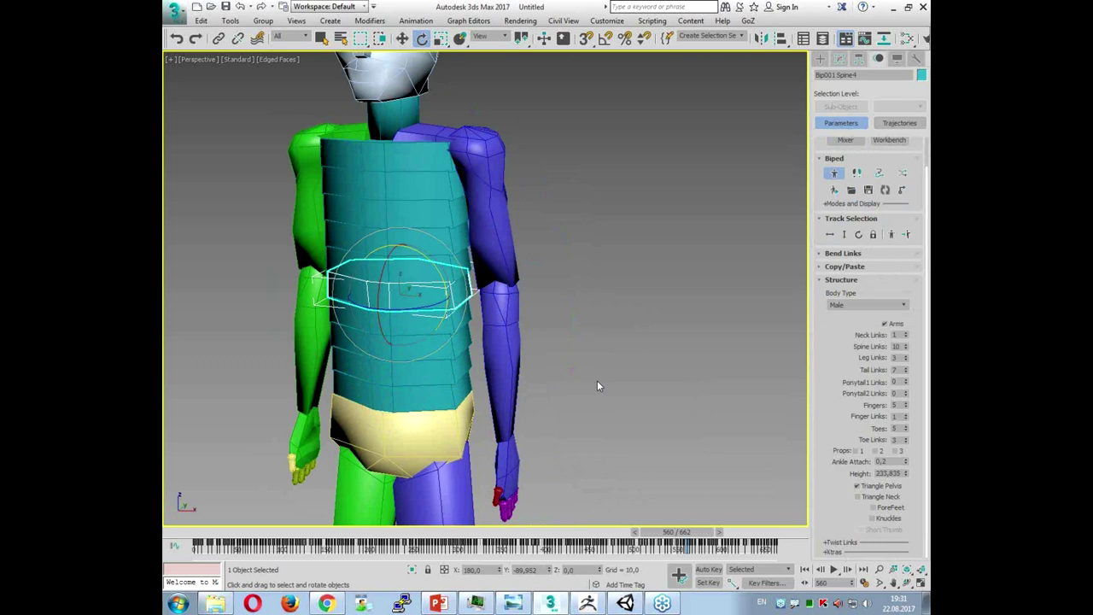
middle_drag(500, 282, 529, 312)
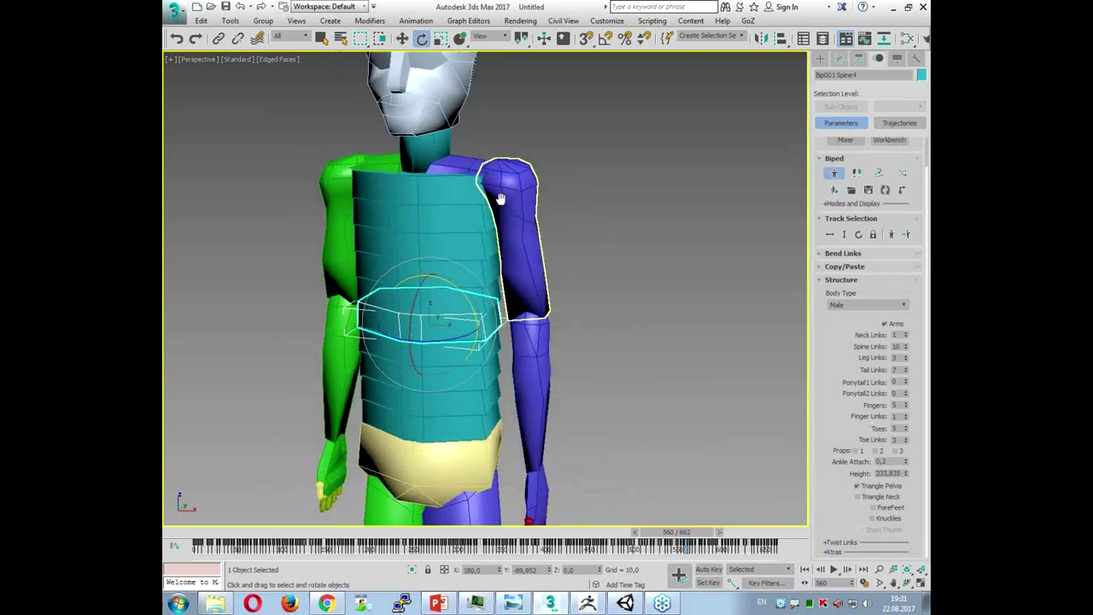
Step: Open the scene man.max without saving the changes to the current scene
click(174, 10)
click(201, 99)
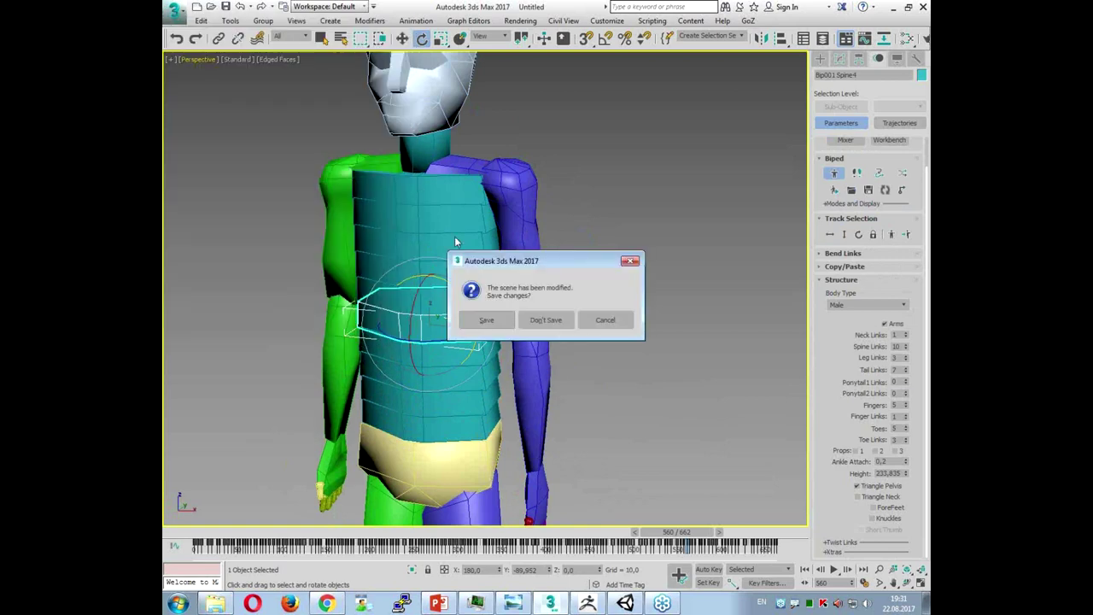
click(548, 319)
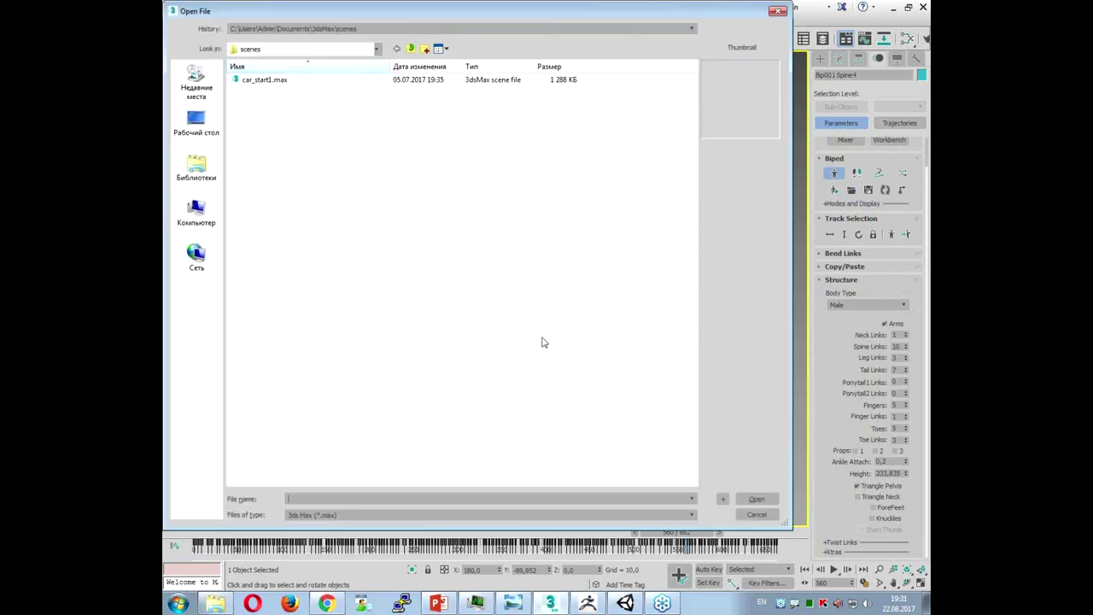
click(333, 29)
click(359, 55)
click(257, 105)
click(756, 499)
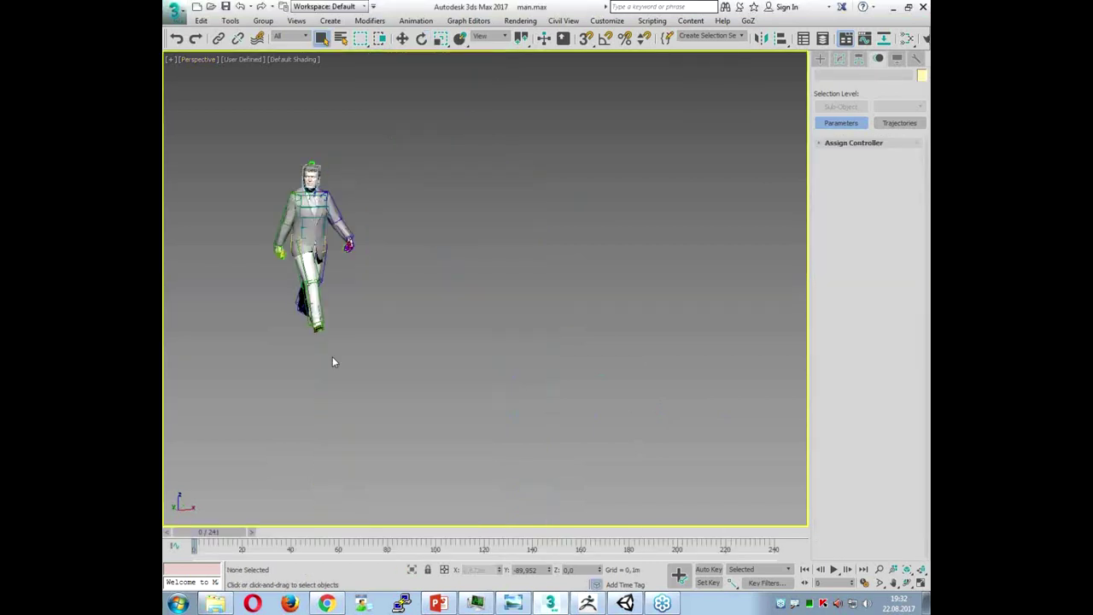
Step: Scrub the man's walk to frame 87 and set the viewport's visual preset to Standard
drag(221, 533, 405, 535)
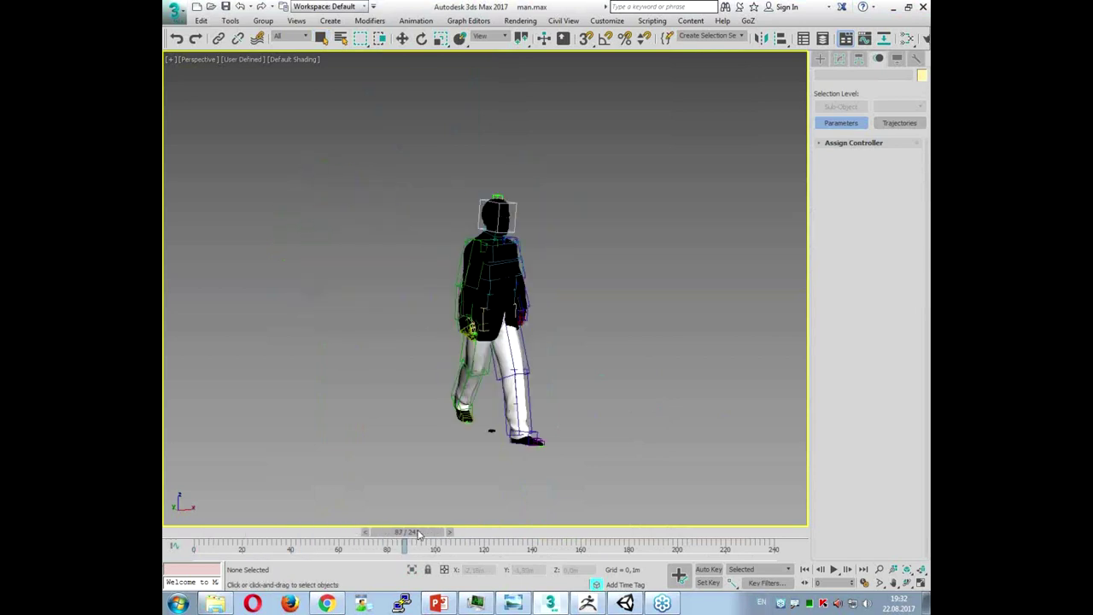
click(243, 60)
click(273, 85)
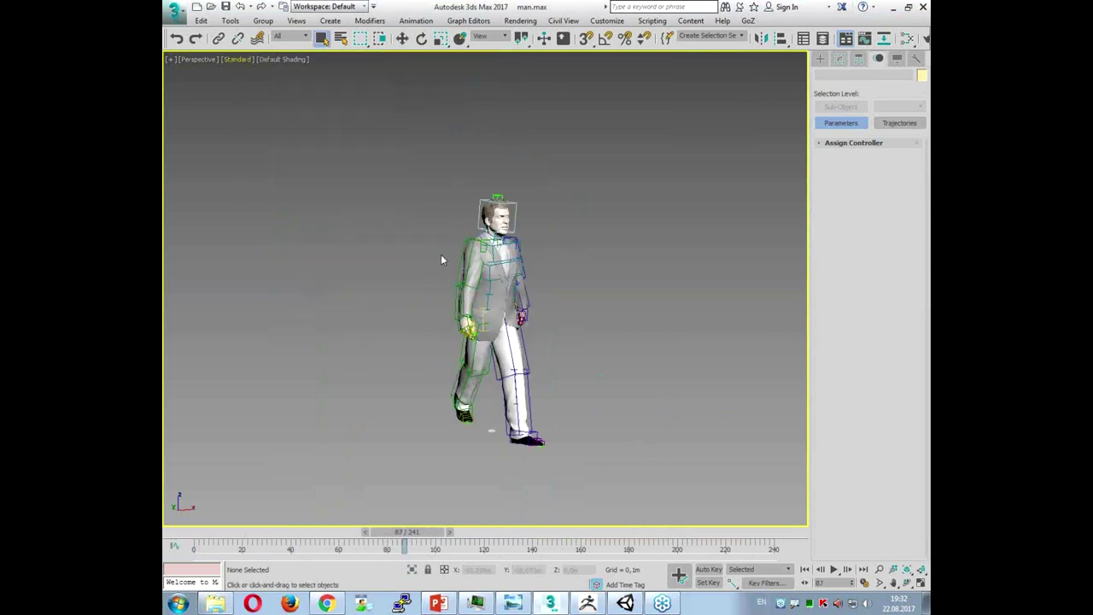
alt+middle_drag(441, 254, 504, 252)
scroll(509, 256, up, 2)
Step: Select the man's left upper arm biped bone and scrub the animation back to frame 51
click(509, 268)
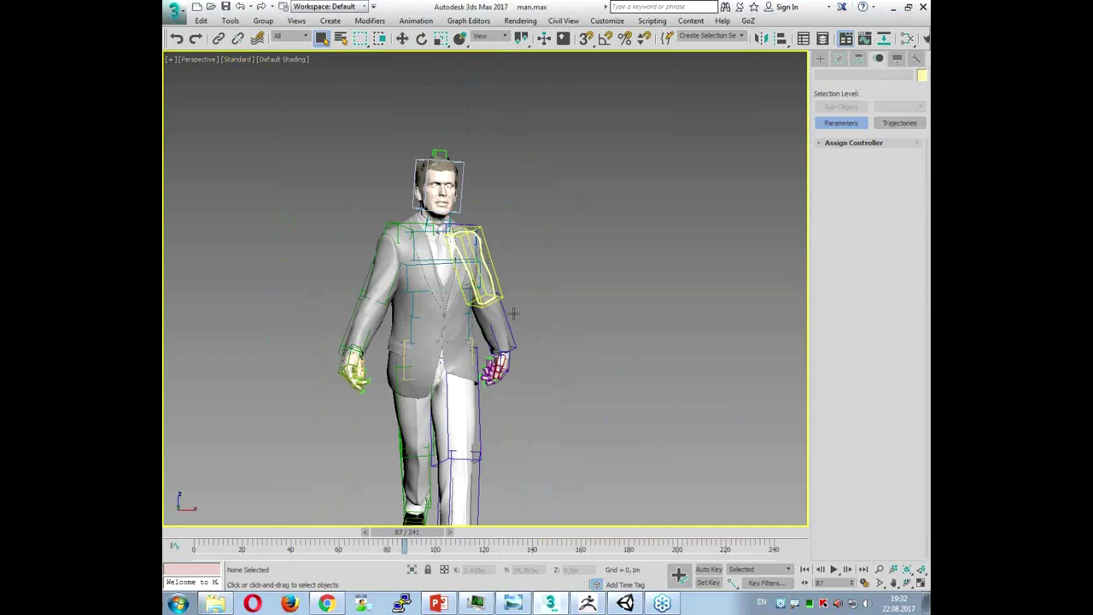
mouse_move(532, 366)
middle_down()
mouse_move(558, 320)
mouse_move(476, 382)
mouse_move(473, 414)
mouse_move(492, 437)
mouse_move(536, 384)
middle_up()
scroll(529, 333, up, 3)
scroll(530, 337, up, 3)
drag(436, 534, 352, 553)
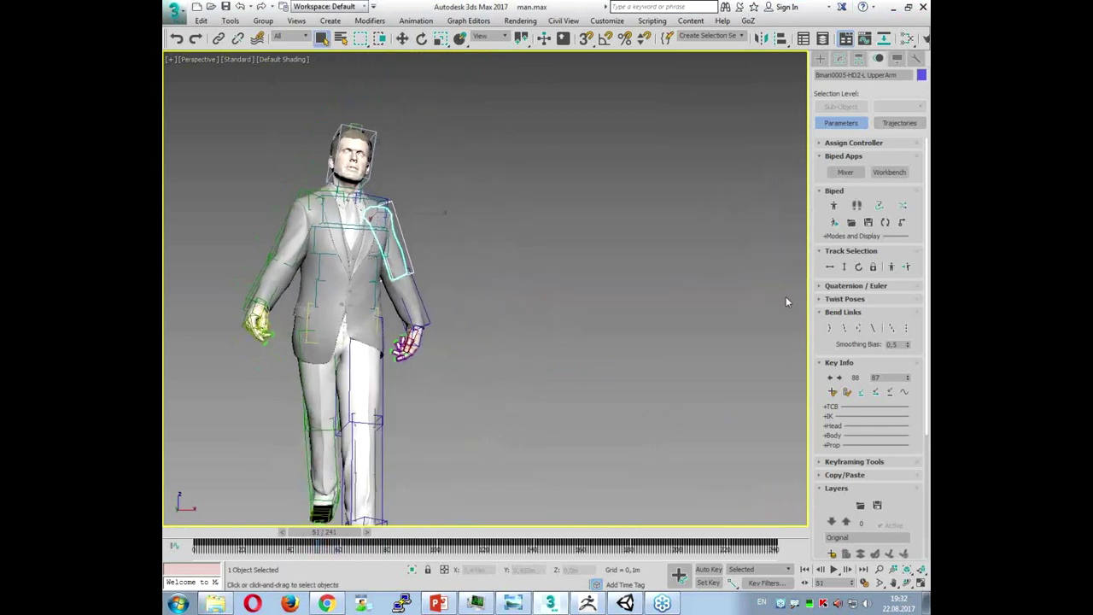
Step: Browse the folders of the Motion capture collection and close the file dialog without loading anything
click(851, 222)
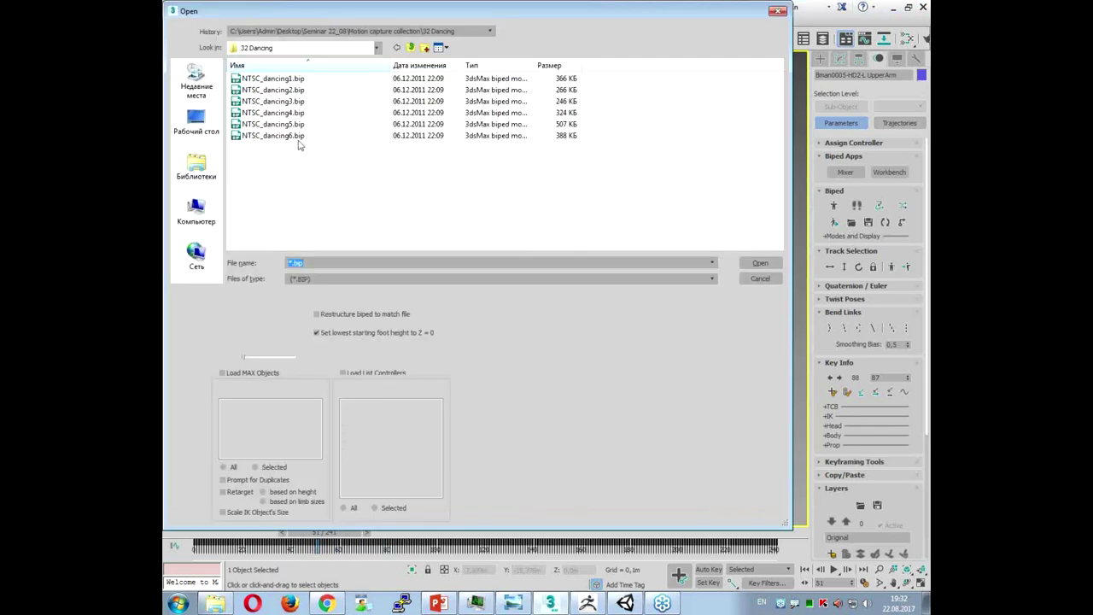
click(411, 48)
drag(777, 163, 778, 87)
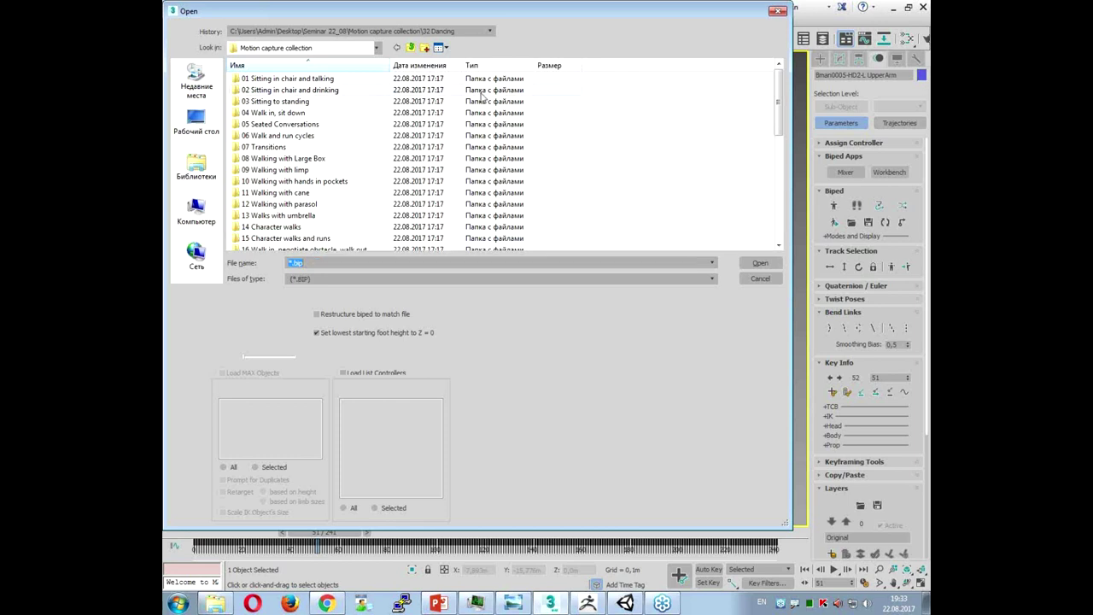
click(775, 13)
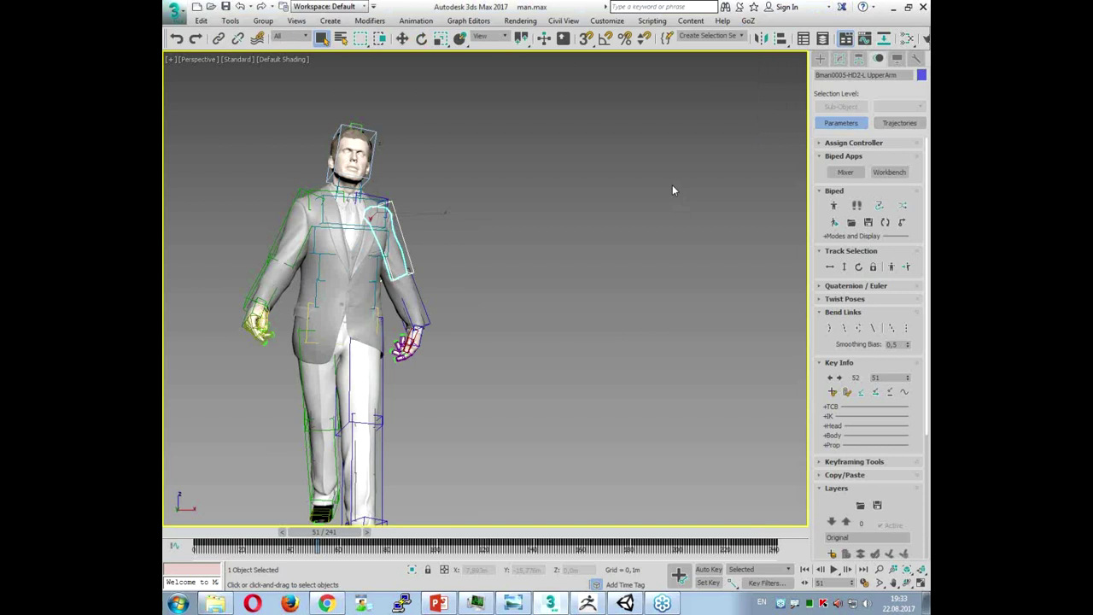
Step: Load a dance motion-capture BIP file onto the man's biped, play it back and stop at frame 264
click(852, 222)
double_click(275, 100)
alt+middle_drag(437, 270, 765, 518)
click(834, 569)
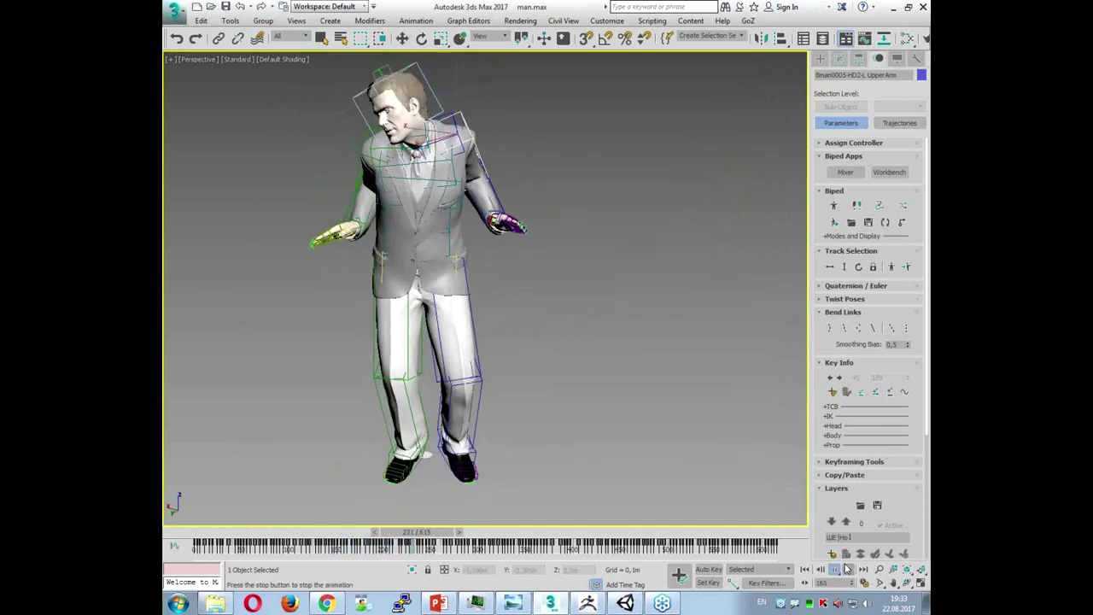
click(841, 569)
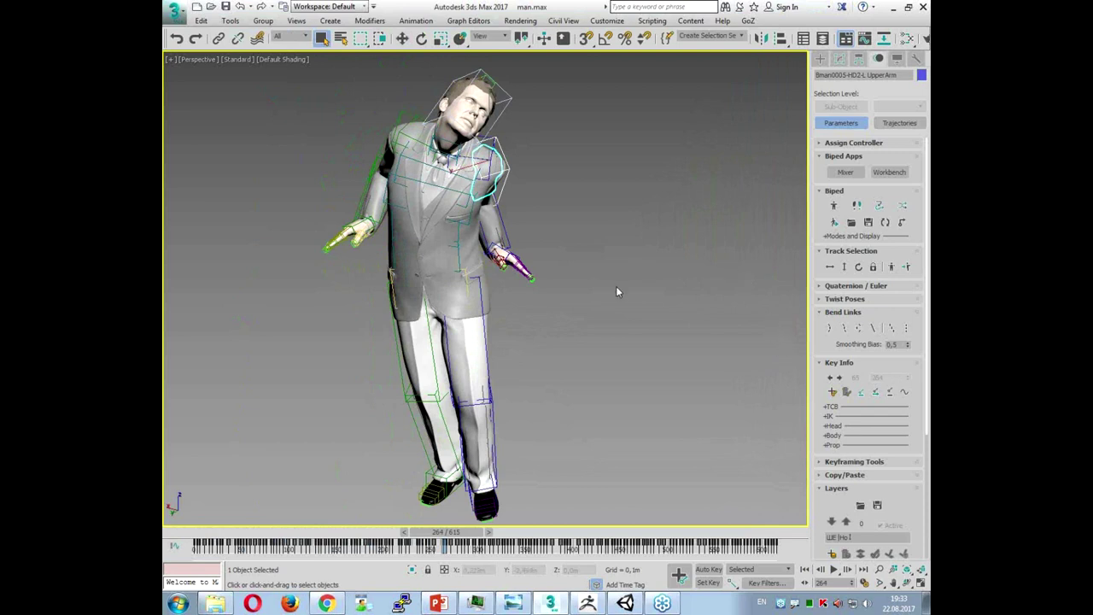
Step: Show the man's mesh edges and the scene's polygon statistics to examine mesh density, and hide both again
key(F4)
key(7)
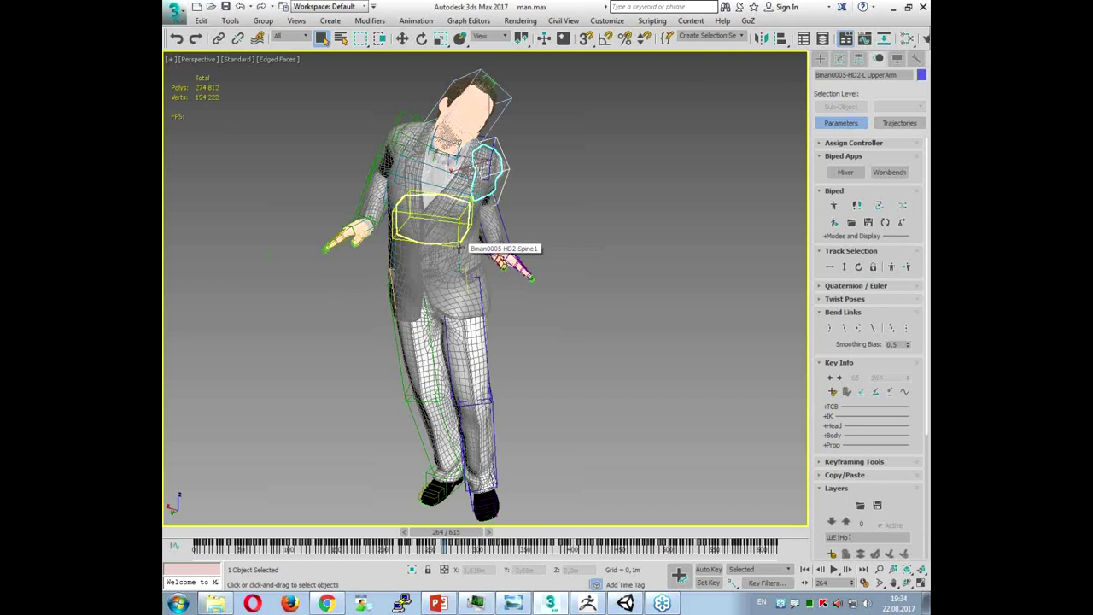
key(7)
key(F4)
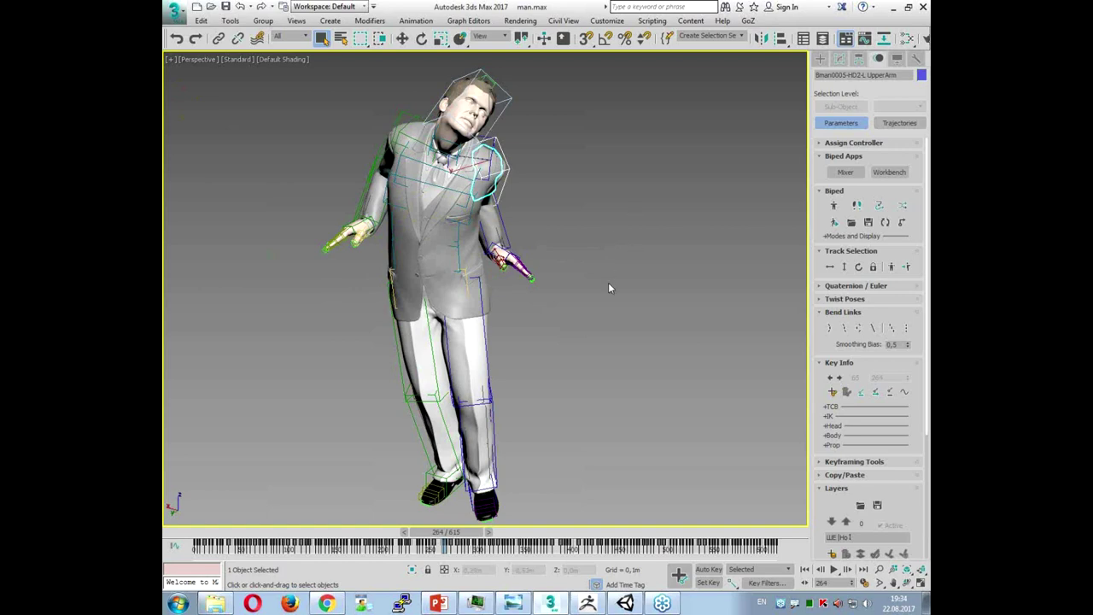
Step: Switch to the PowerPoint presentation to examine the slide on texturing, rigging and game-engine export courses
click(437, 603)
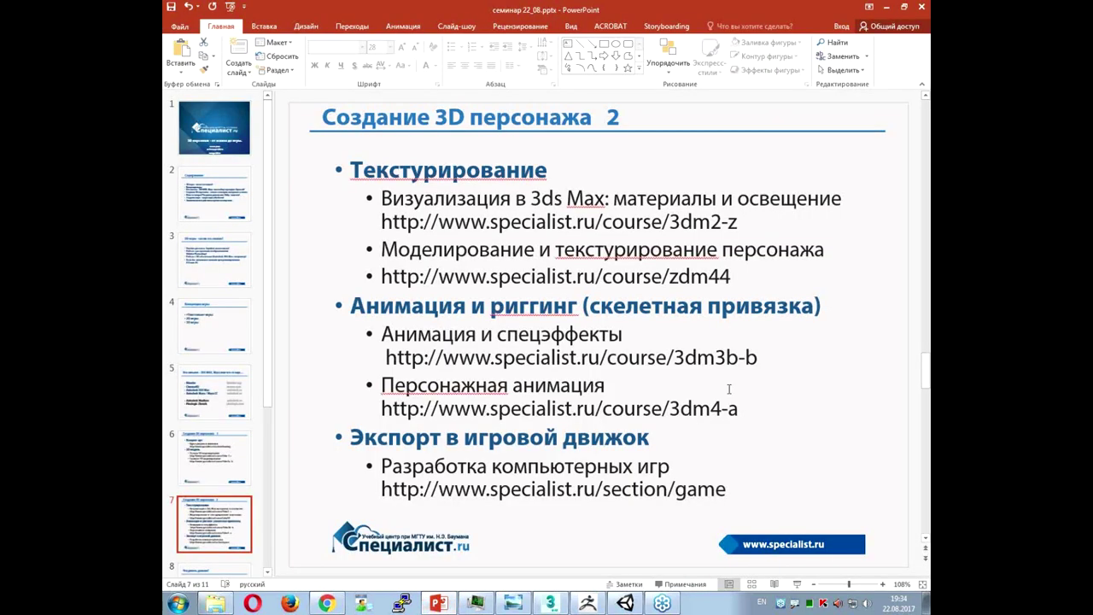
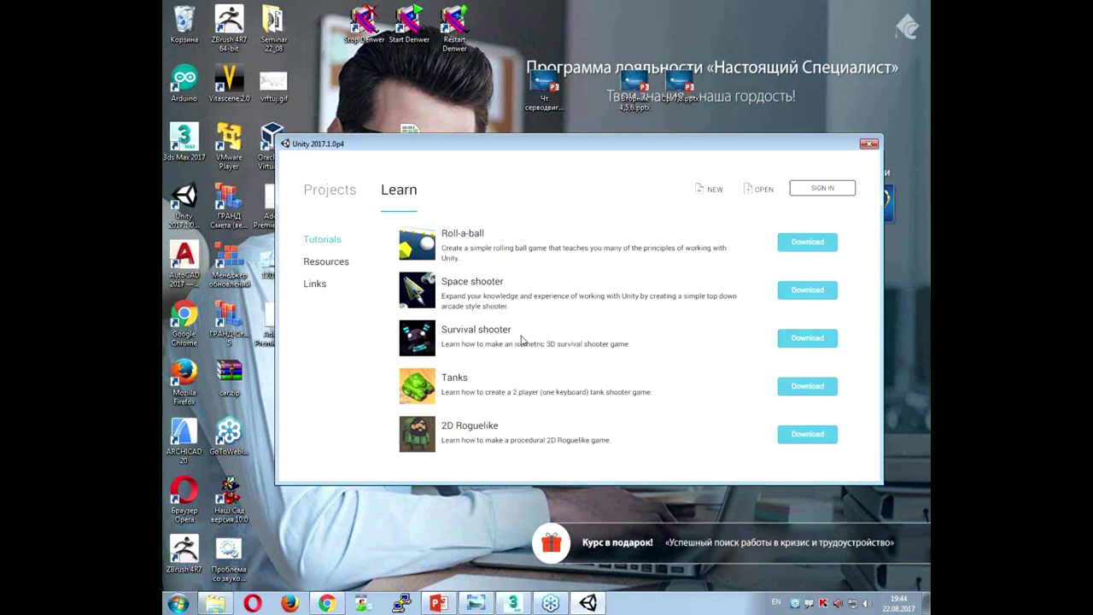
Step: Show Unity's project list and, in the empty t2 project, run the scene in Play mode and stop it
click(331, 196)
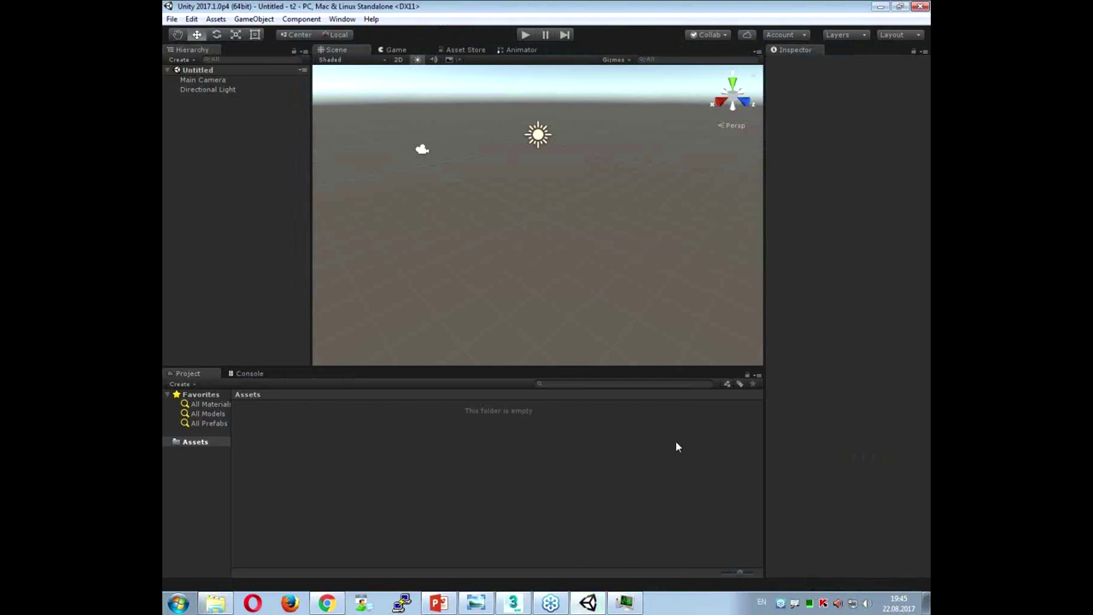
middle_drag(554, 203, 555, 234)
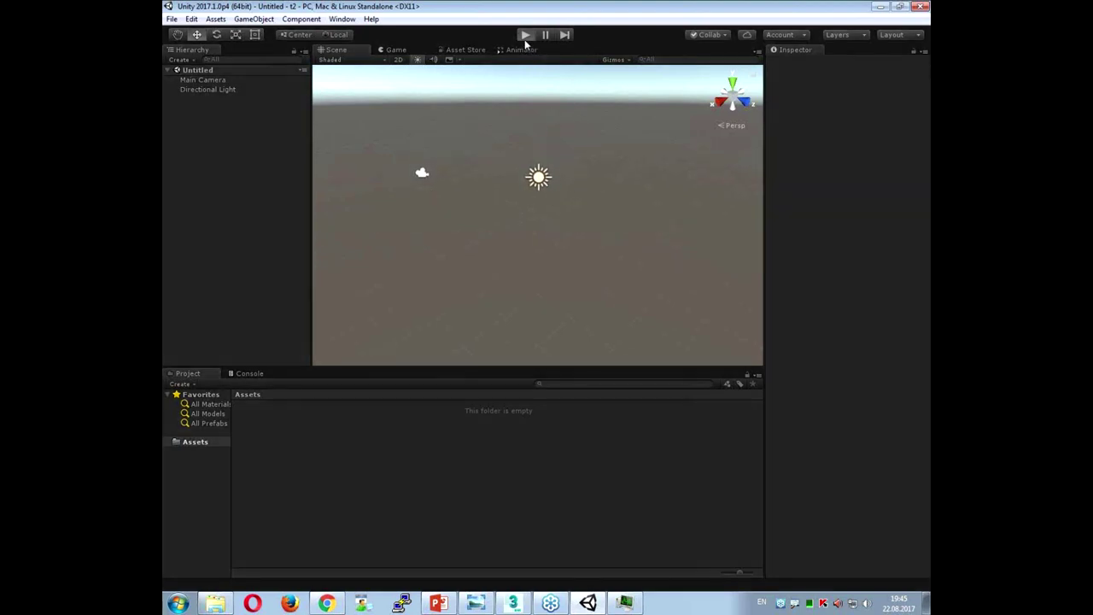
click(524, 36)
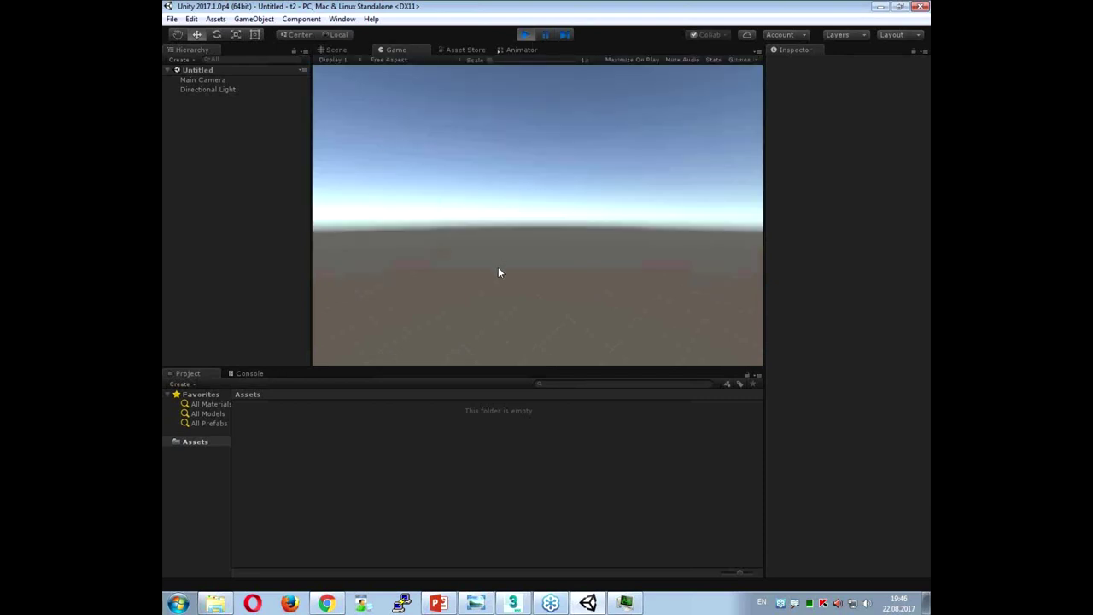
click(524, 36)
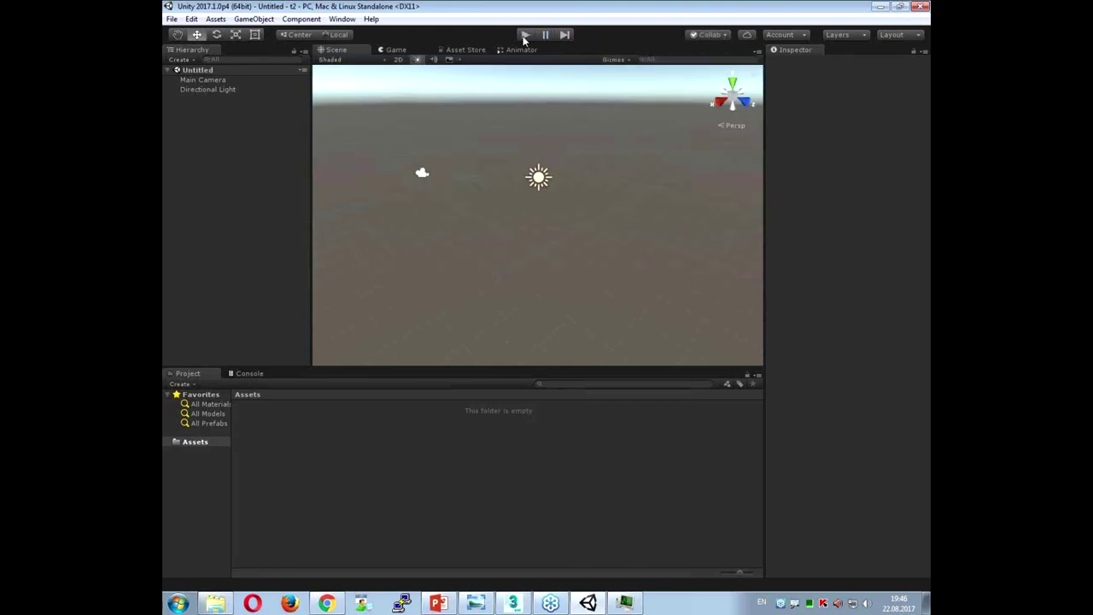
click(255, 19)
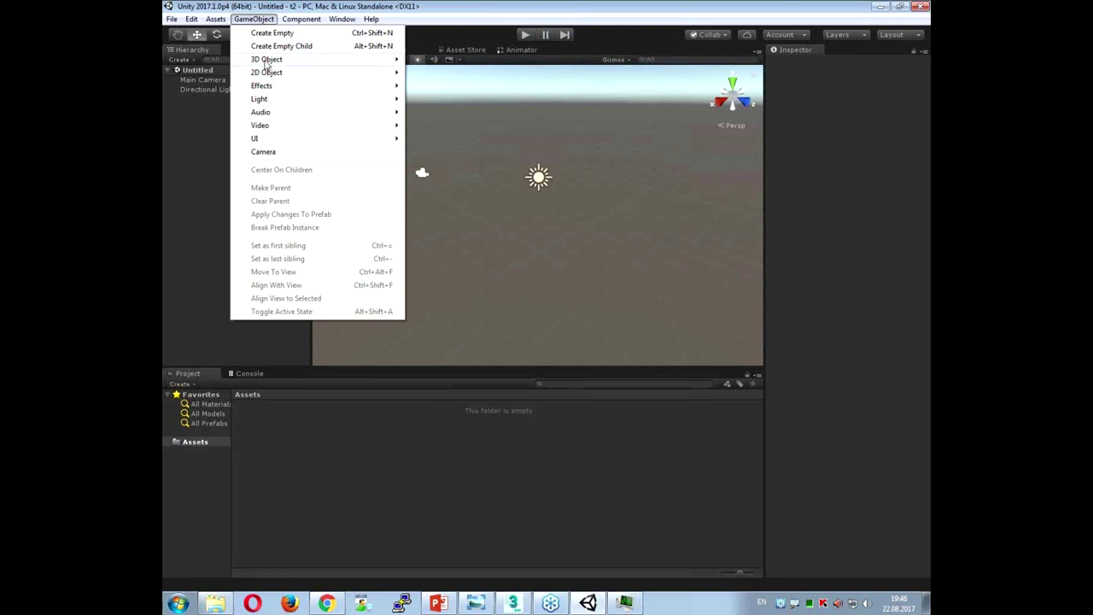
mouse_move(268, 61)
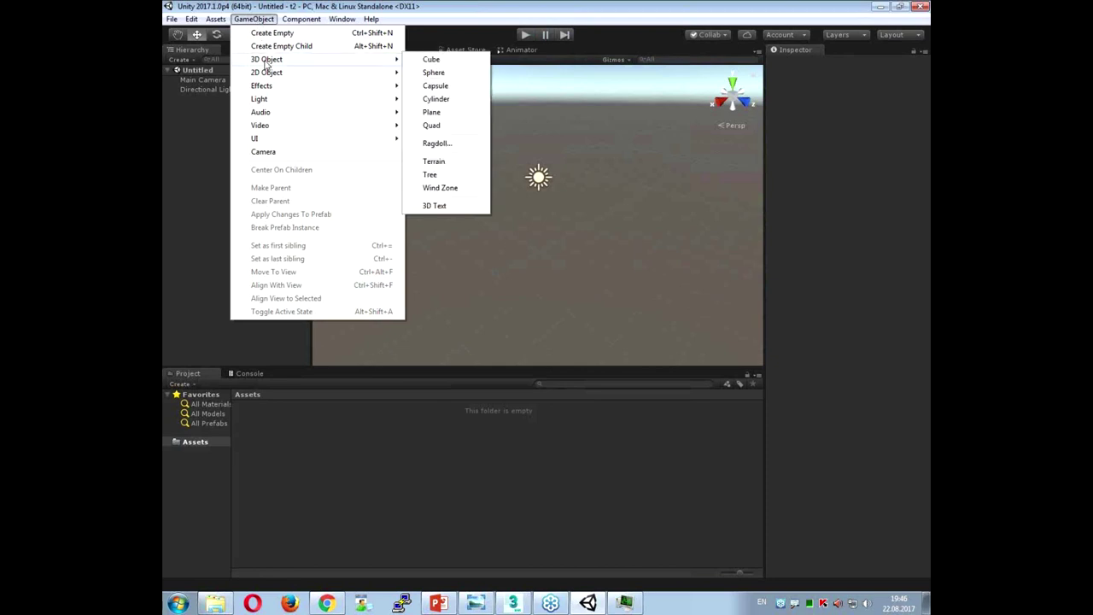
click(440, 187)
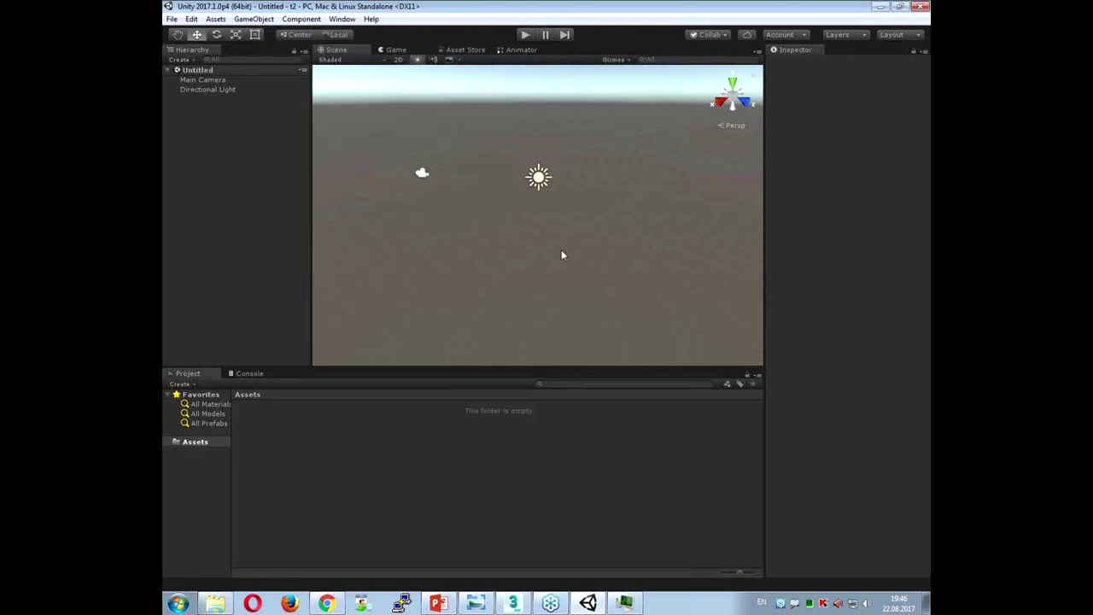
Step: Add a terrain and raise hills with a scatter-shaped brush, then sculpt narrower peaks at brush size 22
middle_drag(549, 276, 635, 298)
alt+drag(635, 298, 647, 237)
click(791, 147)
mouse_move(464, 305)
mouse_down()
mouse_move(506, 291)
mouse_move(520, 301)
mouse_move(502, 305)
mouse_move(562, 273)
mouse_move(527, 279)
mouse_move(611, 286)
mouse_up()
scroll(611, 286, down, 10)
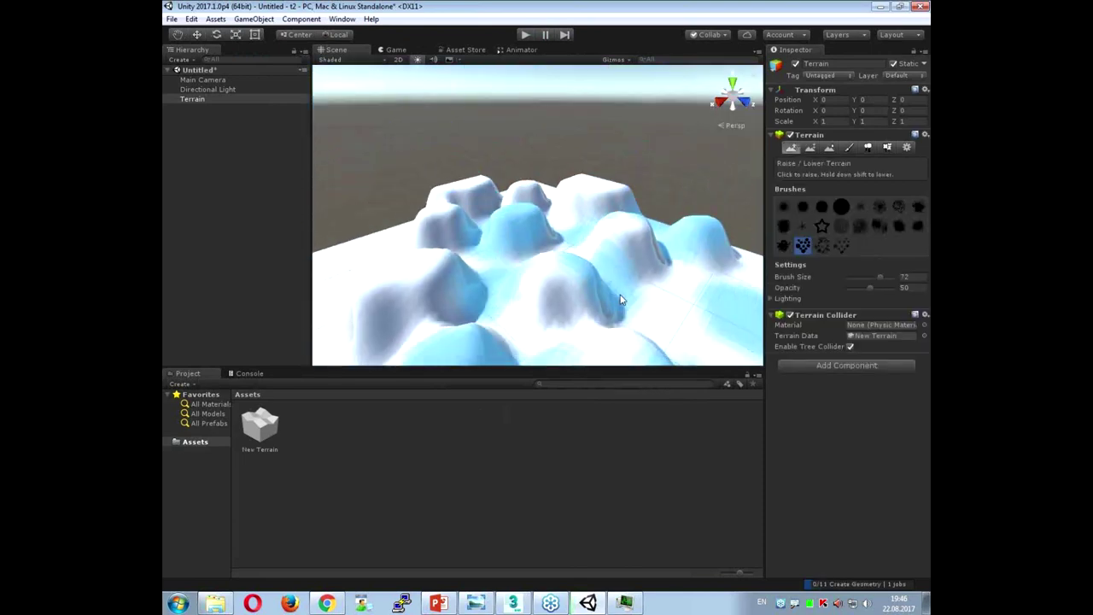
drag(881, 277, 858, 276)
mouse_move(379, 298)
mouse_down()
mouse_move(540, 323)
mouse_move(587, 306)
mouse_up()
Step: Add a UI button on a canvas to the scene and look at it beside the terrain
click(254, 19)
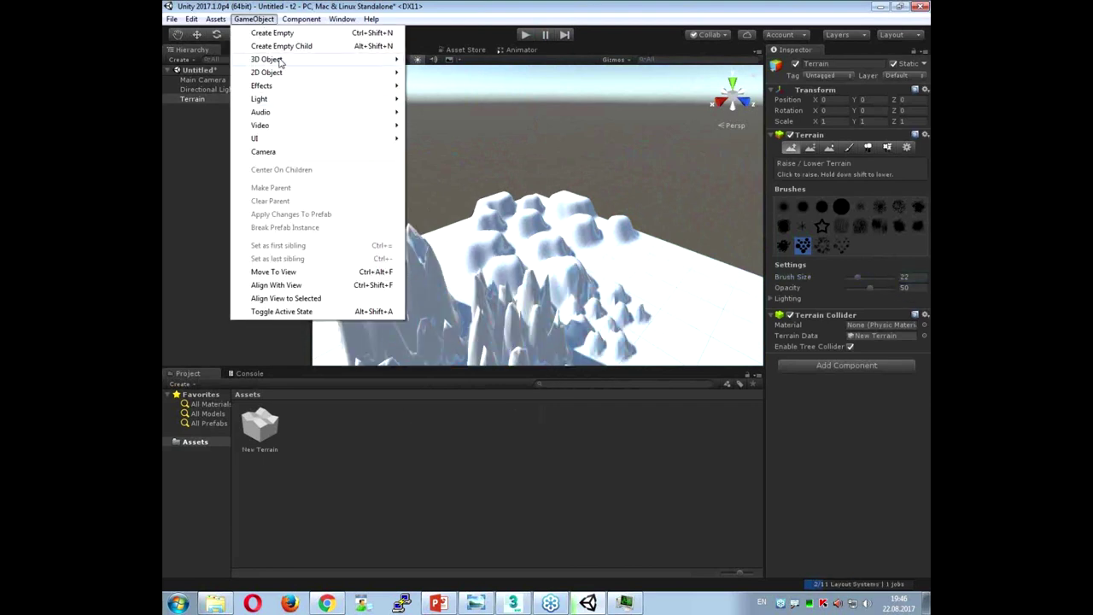
mouse_move(282, 59)
mouse_move(325, 101)
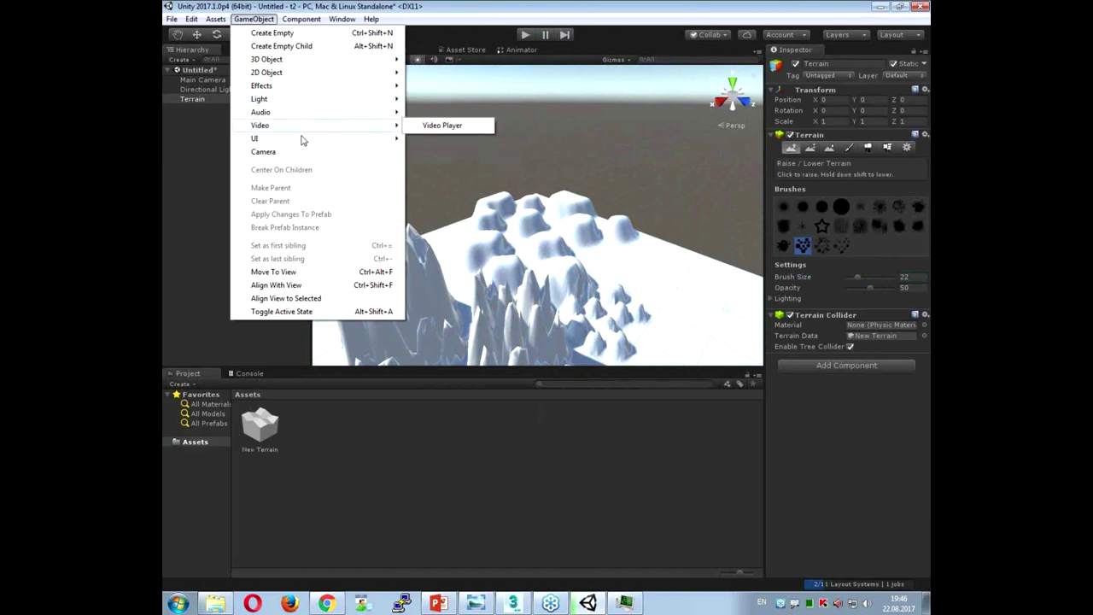
mouse_move(300, 141)
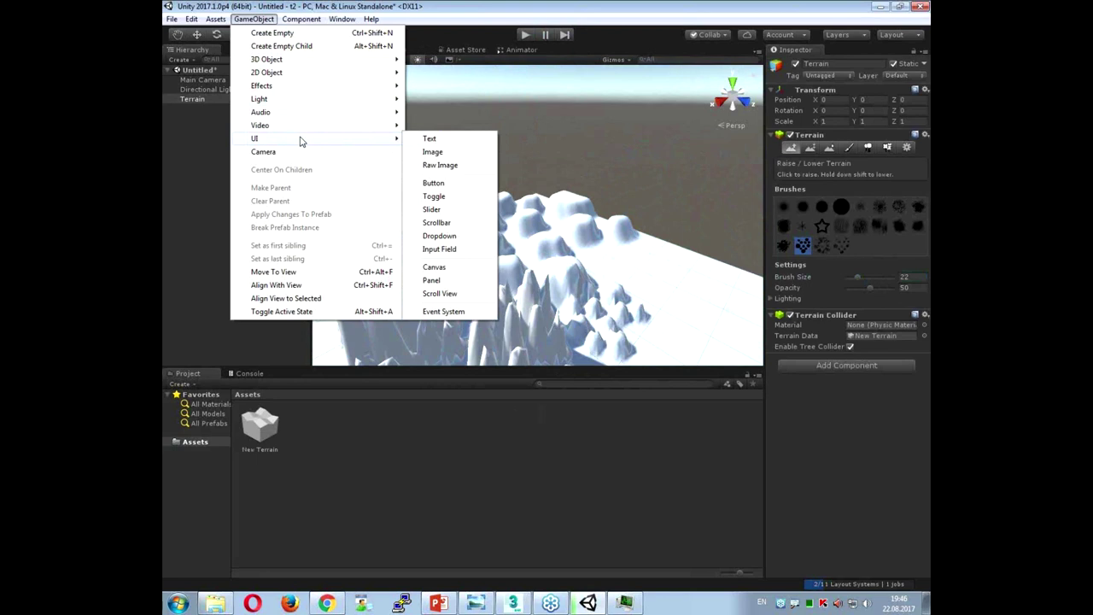
click(464, 186)
middle_drag(505, 195, 488, 236)
alt+drag(476, 251, 697, 276)
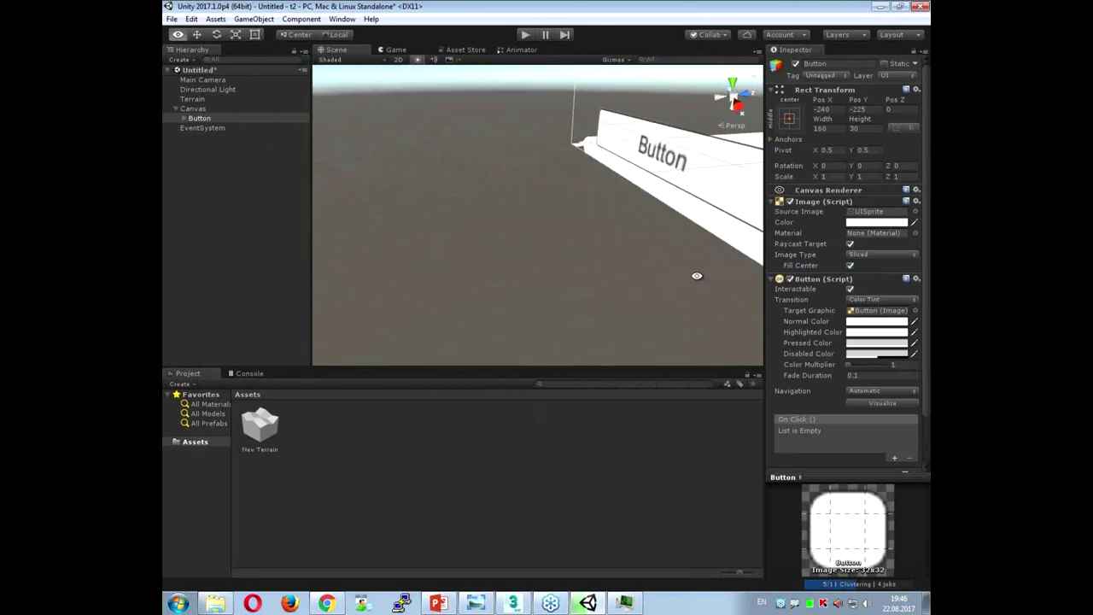
Step: Add a UI slider to the canvas alongside the button
click(253, 19)
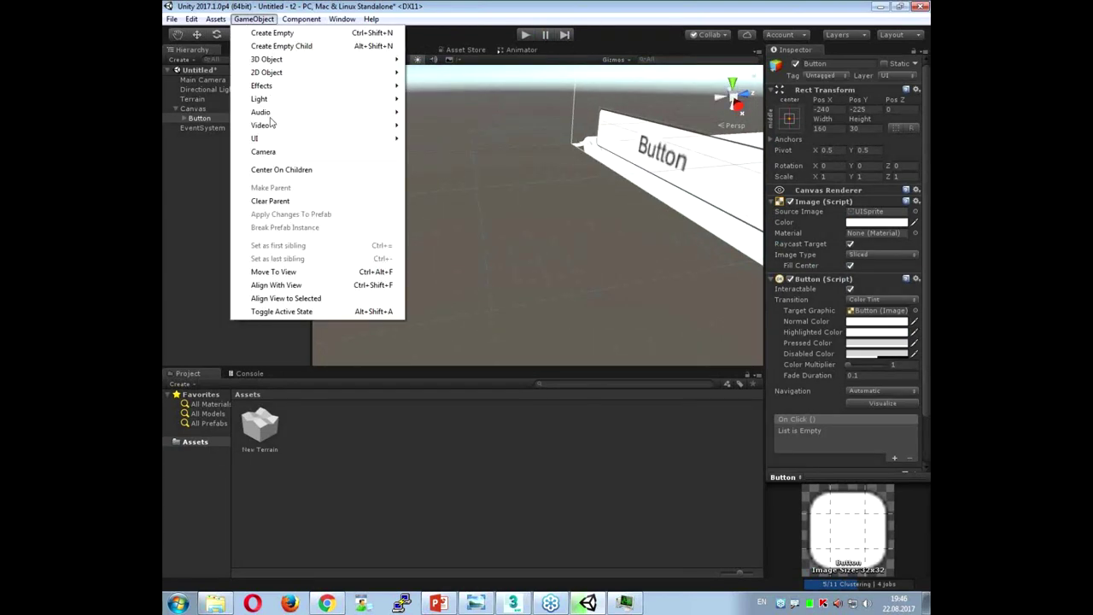
mouse_move(268, 138)
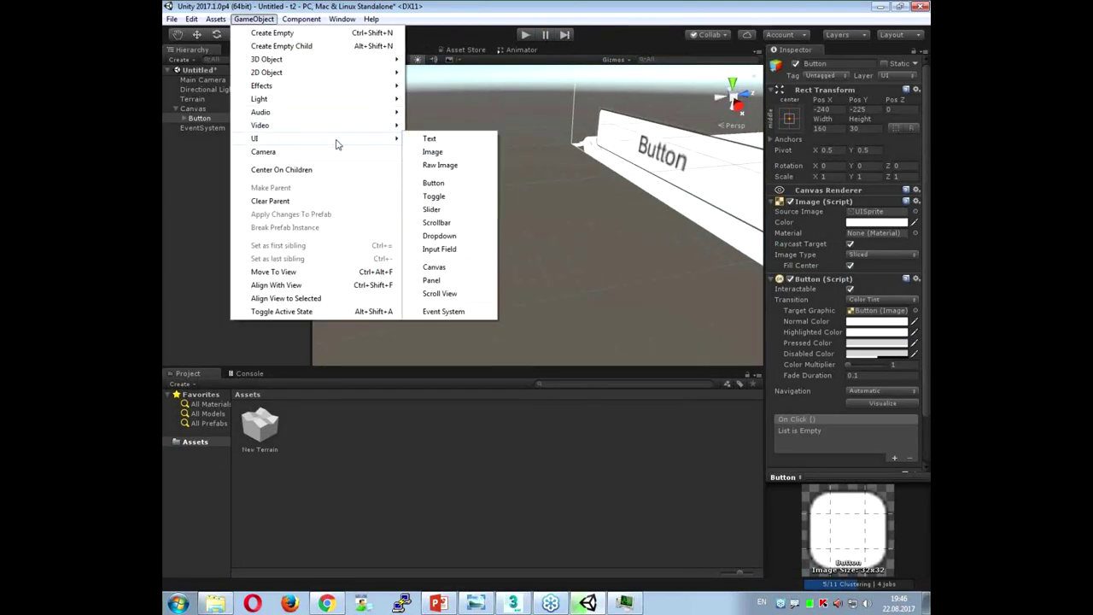
click(432, 210)
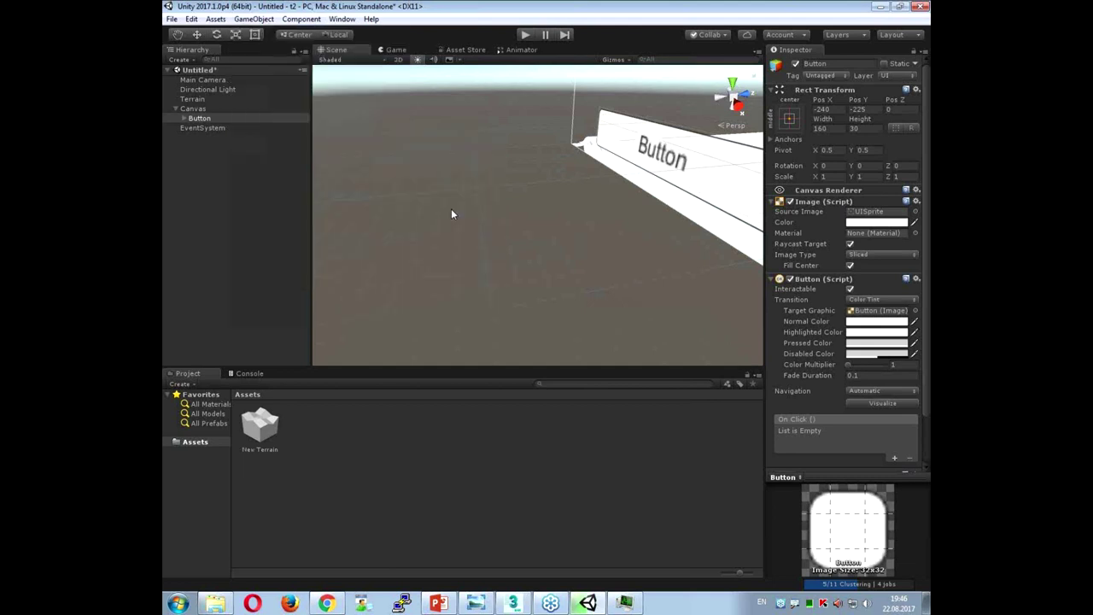
Step: Run the scene in Play mode, test the slider at about 0.31 and return to the Scene view
click(526, 34)
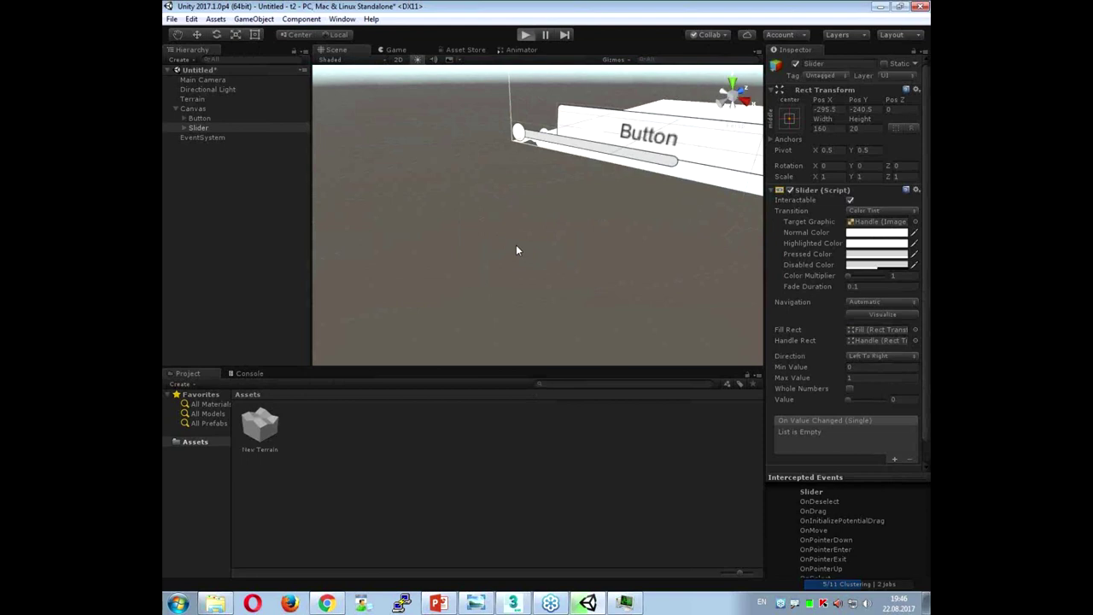
drag(323, 359, 344, 359)
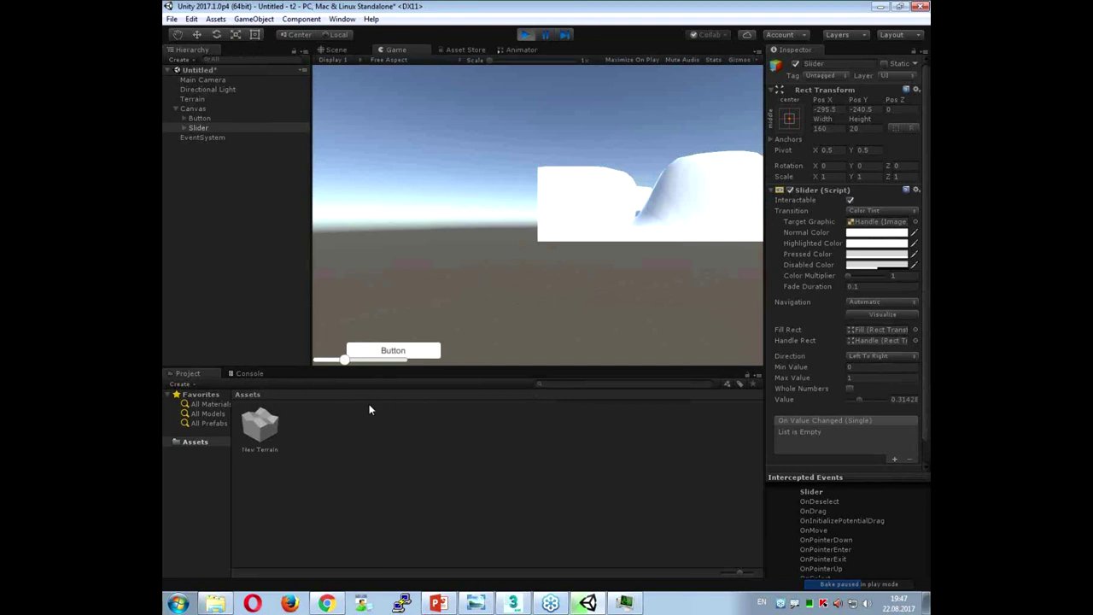
click(333, 51)
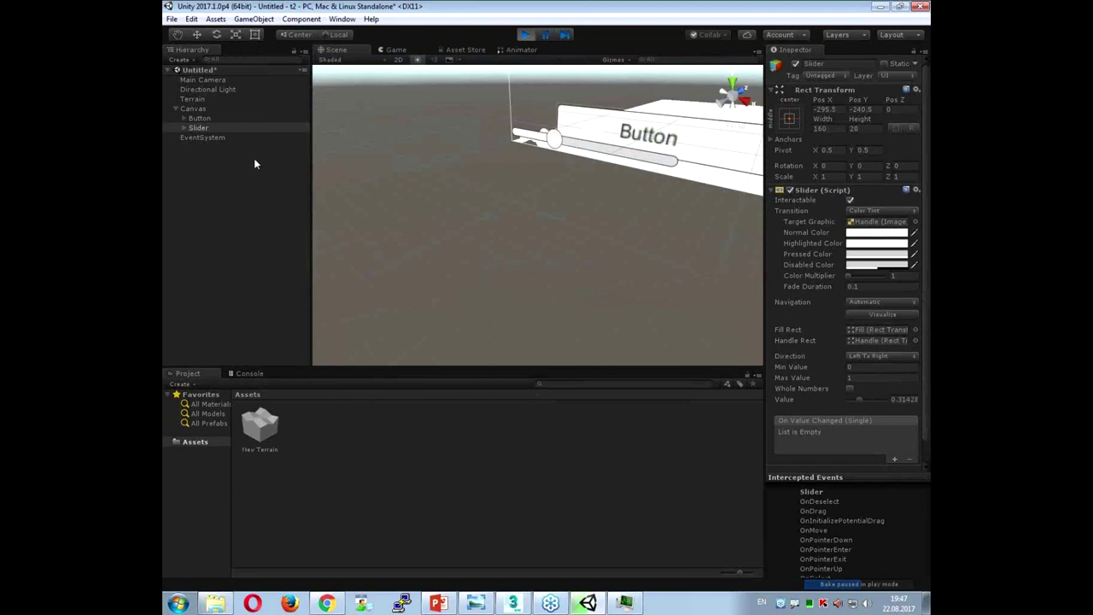
Step: Undo the creation of the slider, the button and the terrain
key(ctrl+z)
key(ctrl+z)
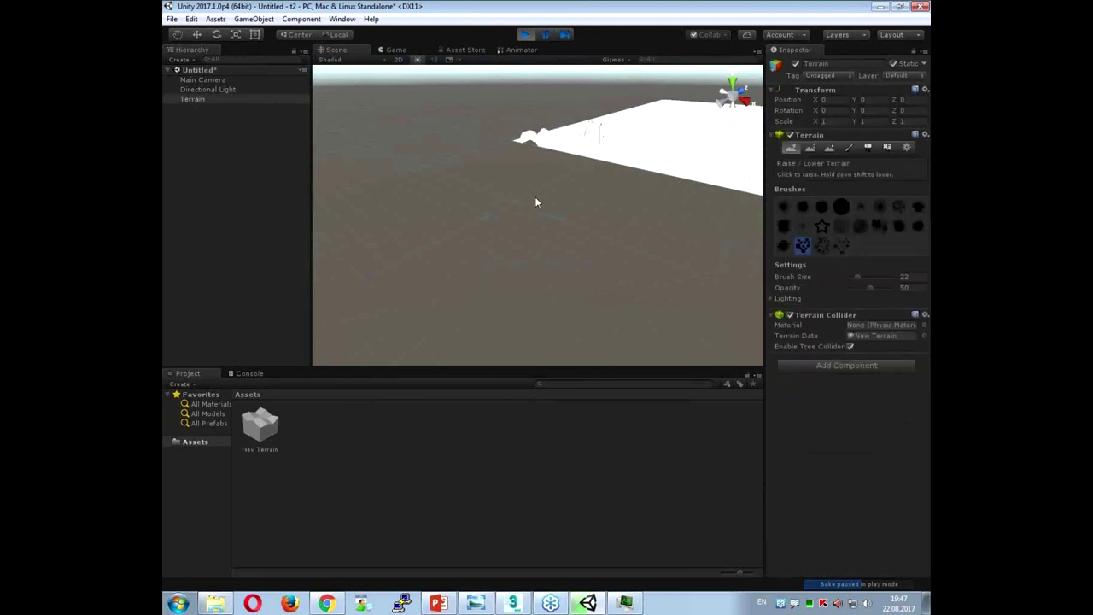
key(ctrl+z)
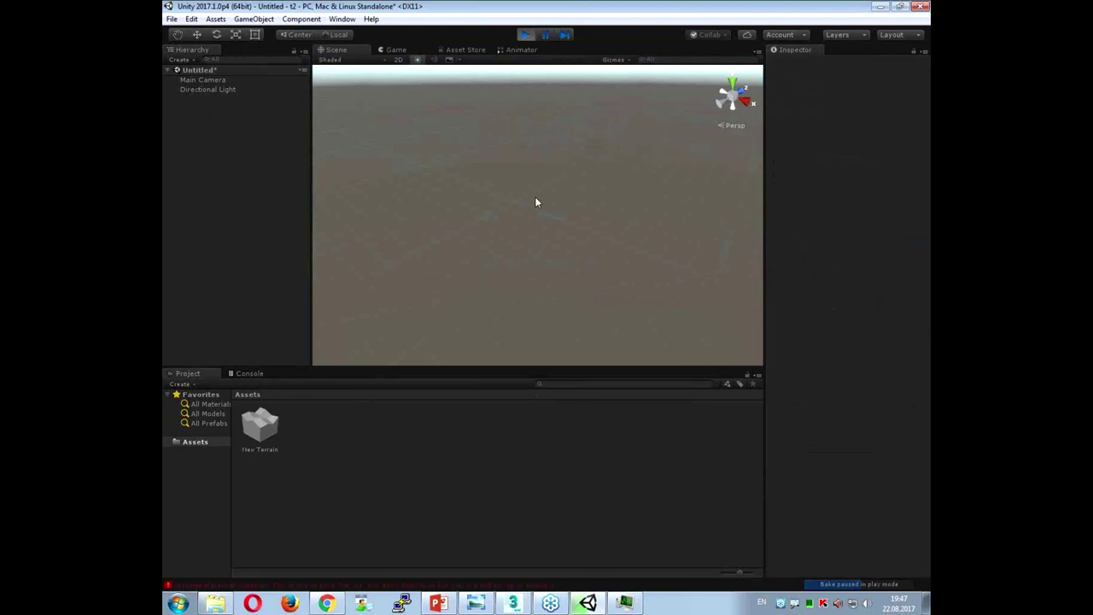
Step: Select the Main Camera and examine its view frustum and preview in the scene
click(202, 80)
middle_drag(485, 197, 381, 217)
alt+drag(381, 216, 461, 234)
middle_drag(462, 234, 479, 242)
alt+drag(480, 243, 542, 257)
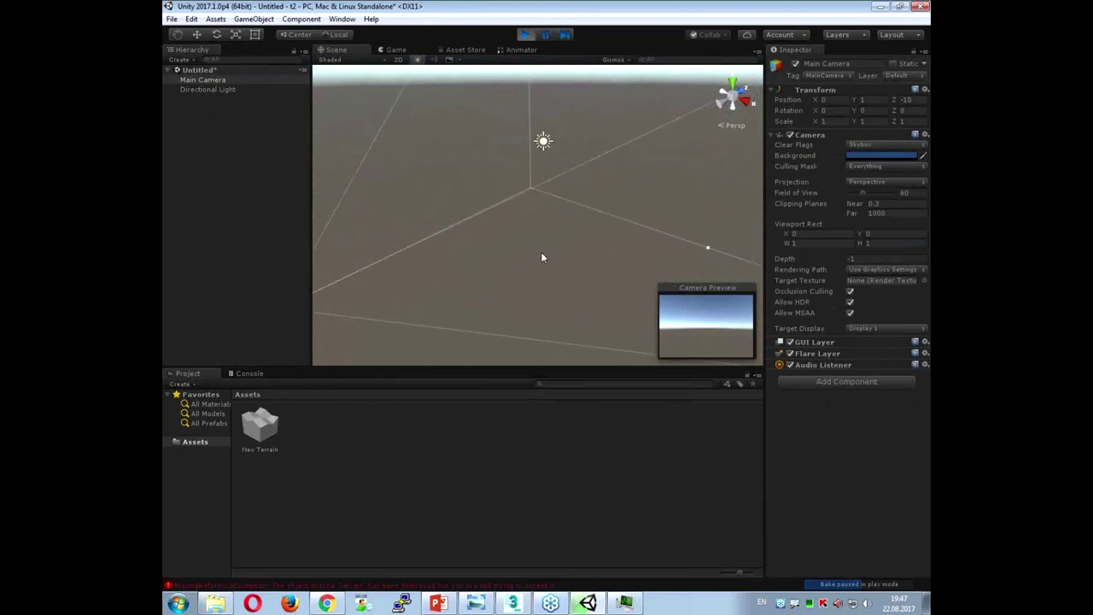
Step: Switch to 3ds Max, rewind the man's animation to frame 0 and start an FBX export to the Seminar 22_08 folder
click(513, 604)
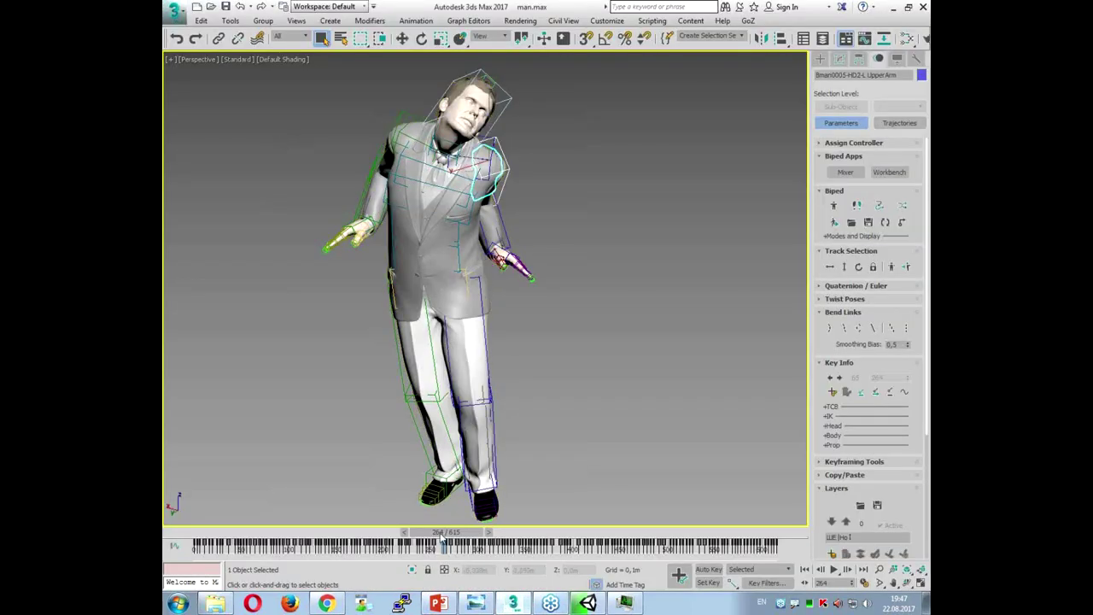
drag(444, 532, 165, 534)
click(174, 11)
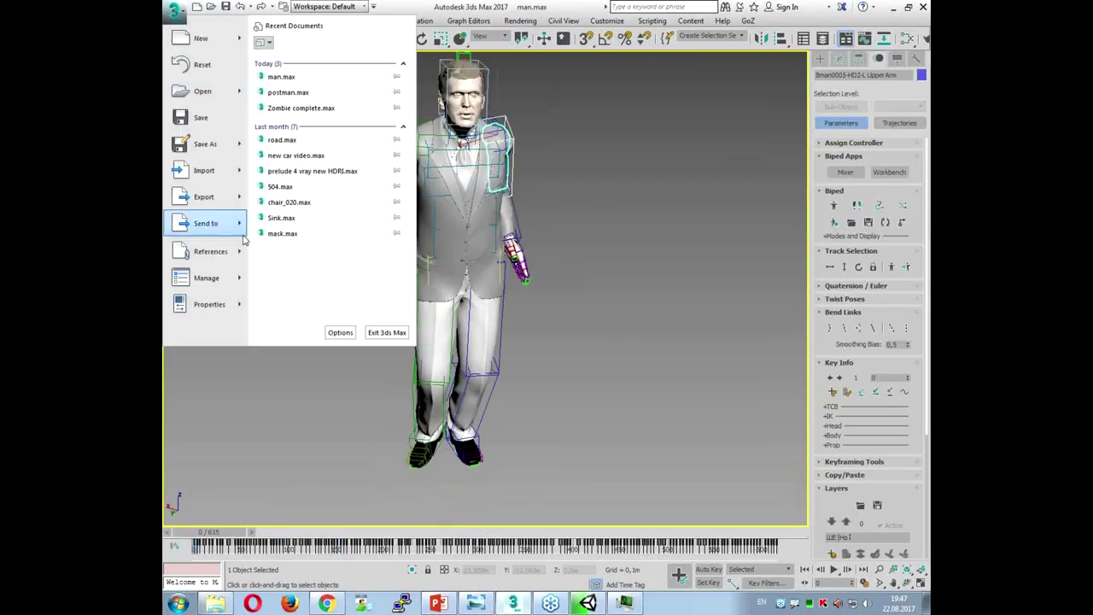
click(205, 198)
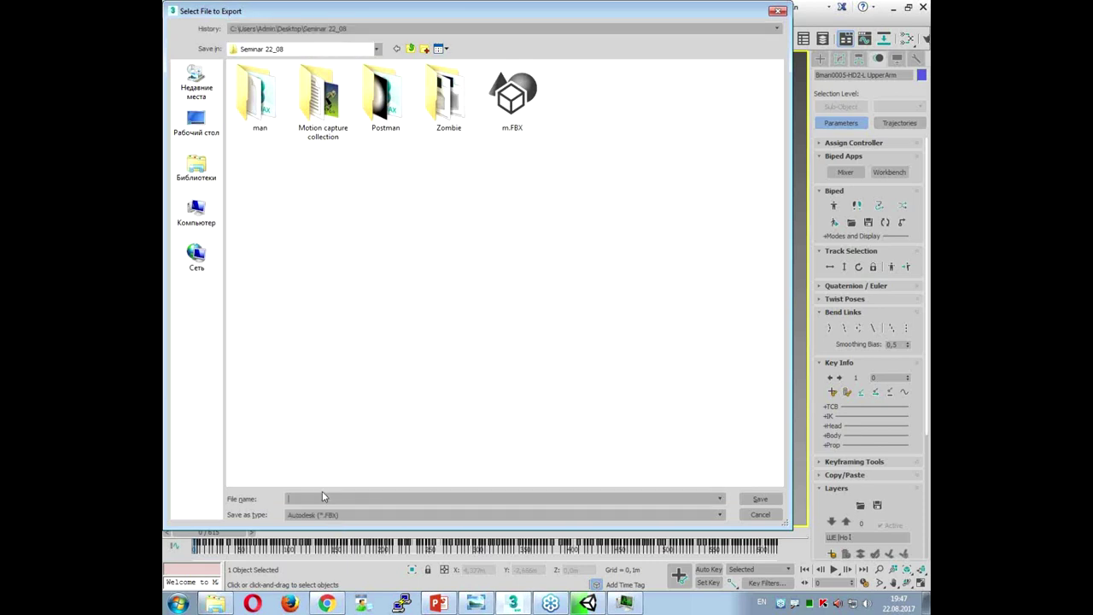
text(man)
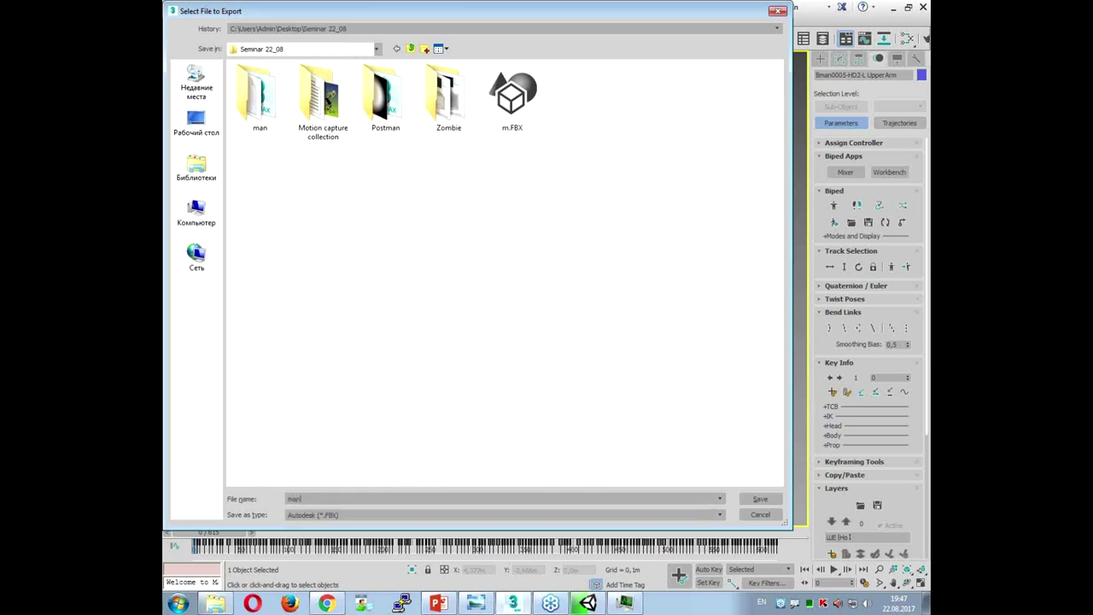
click(759, 499)
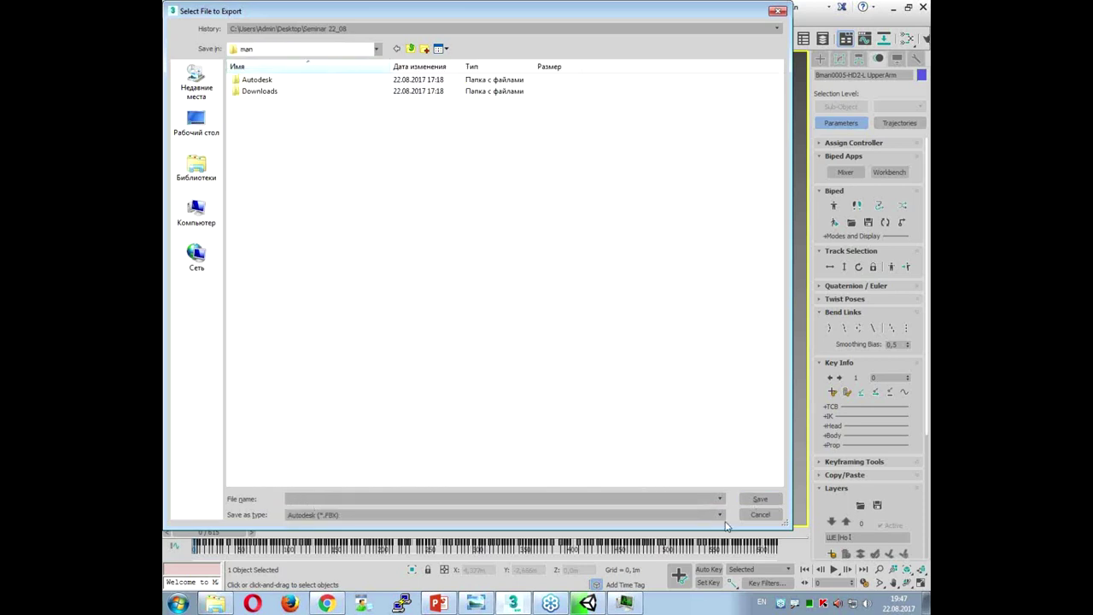
click(409, 49)
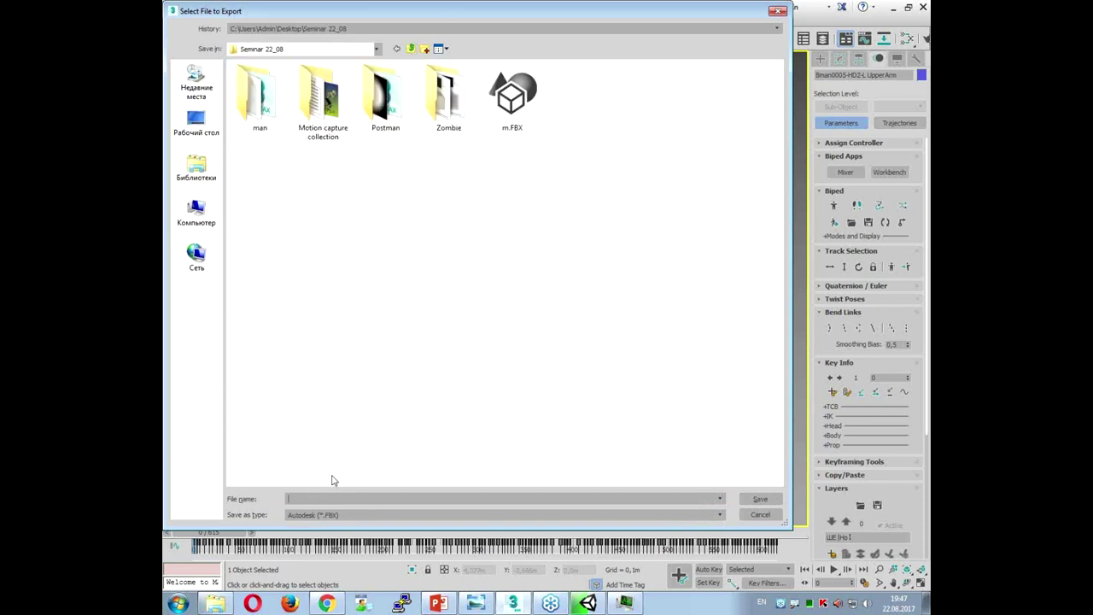
Step: Export the man as man_mod.FBX with the Autodesk Media & Entertainment preset, accepting the export warnings
click(321, 498)
text(man_mod)
click(761, 498)
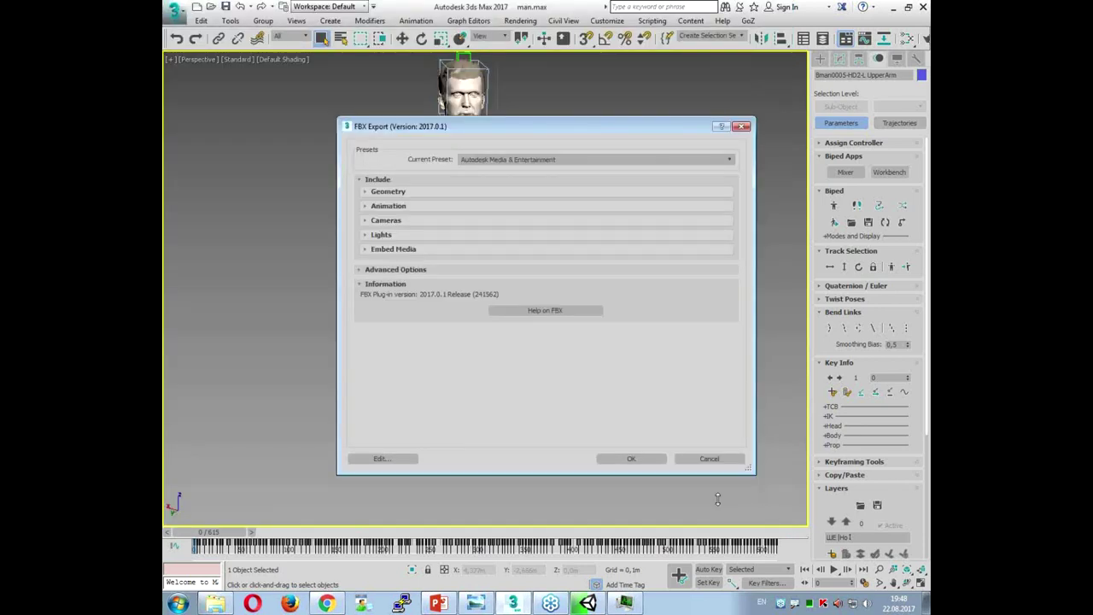
click(630, 458)
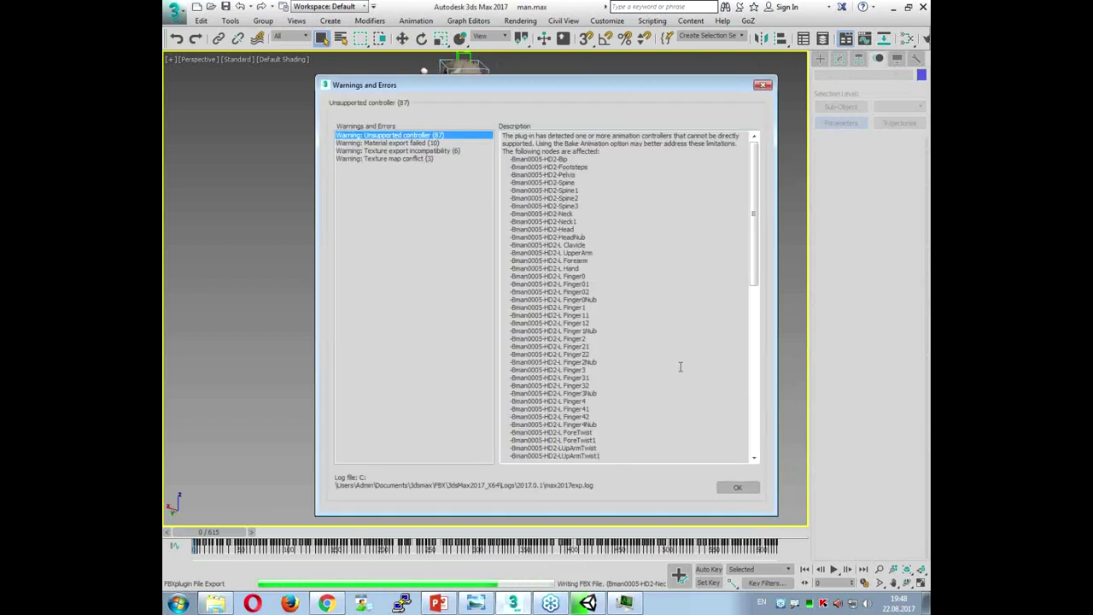
click(739, 489)
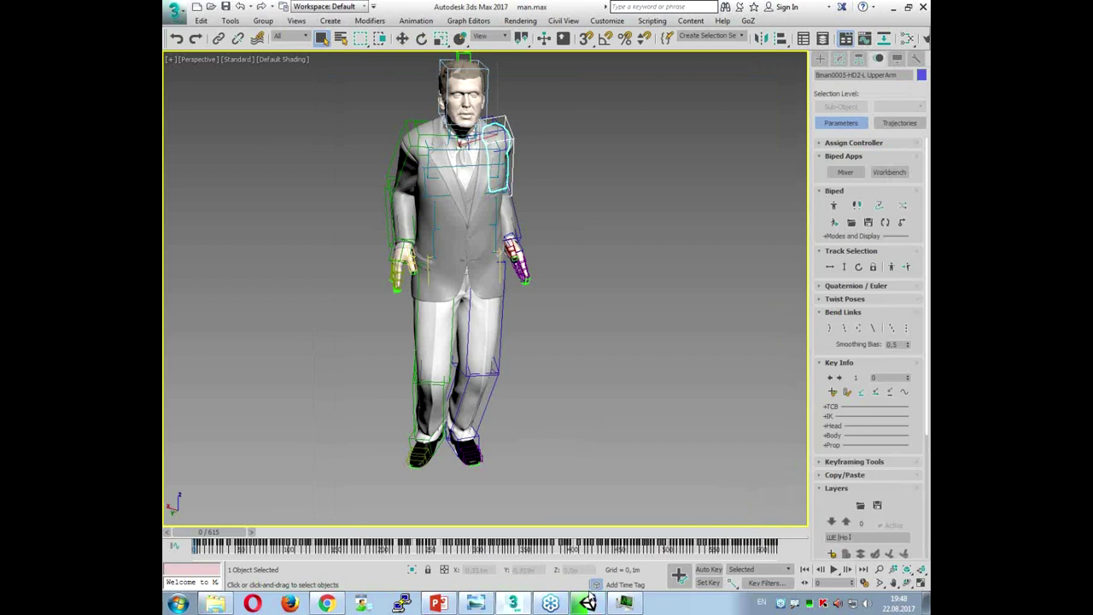
Step: Switch to Unity and delete the New Terrain asset from the project
click(588, 604)
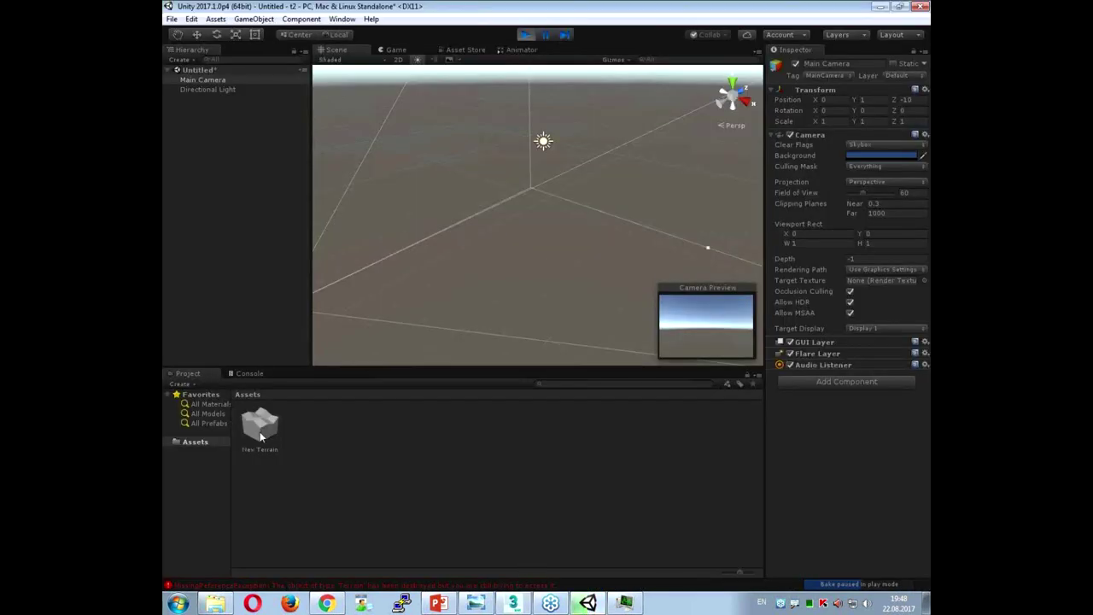
click(260, 431)
key(Delete)
click(580, 324)
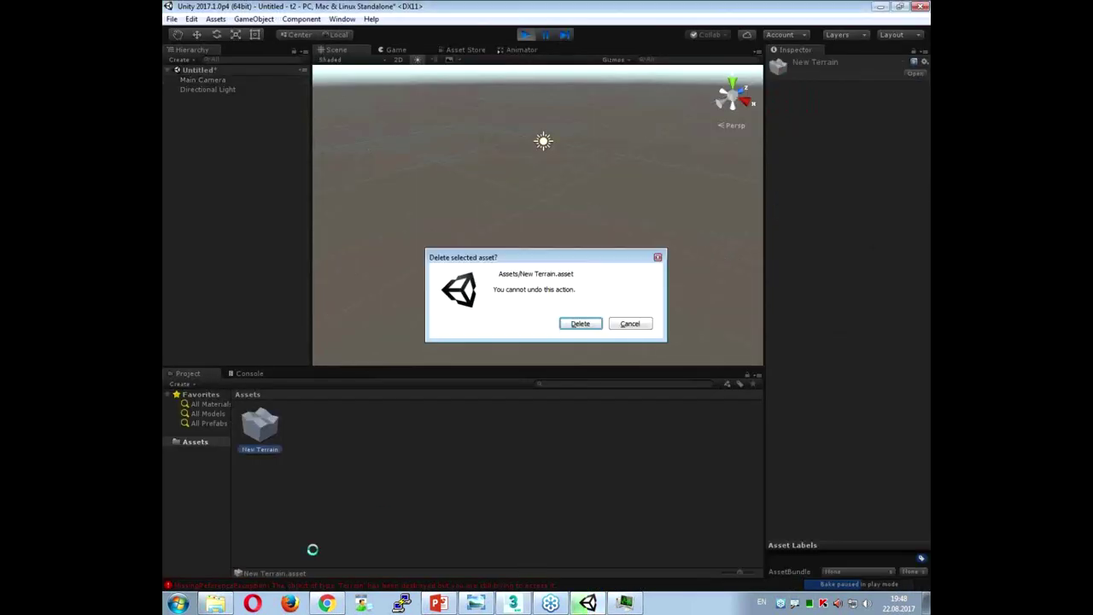
Step: Import man_mod.FBX from the Seminar 22_08 folder into the Unity project's Assets and return to Unity
key(alt+Tab)
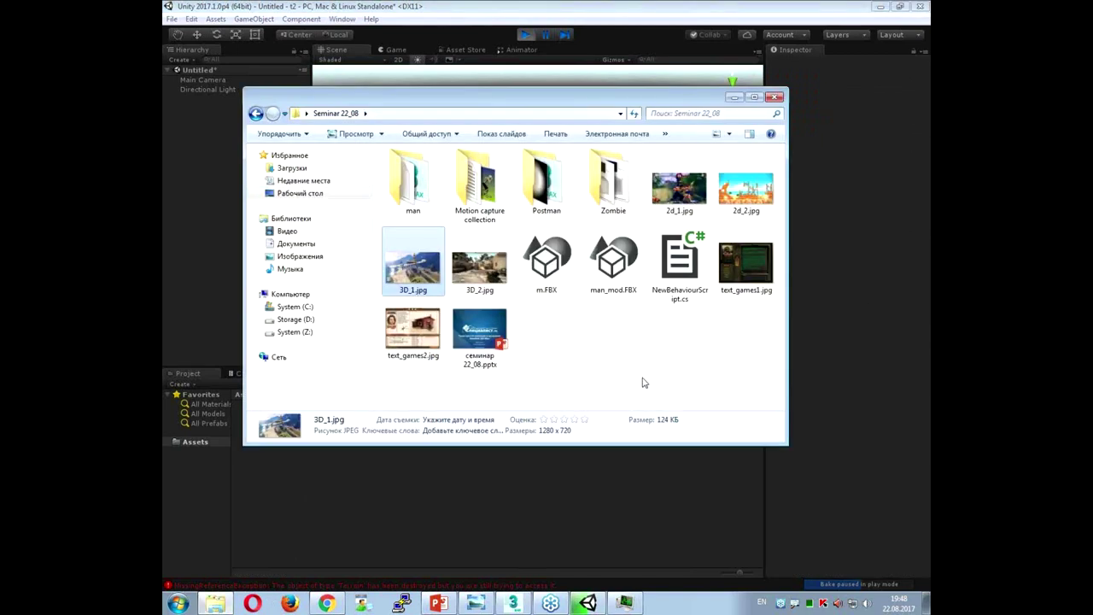
click(622, 278)
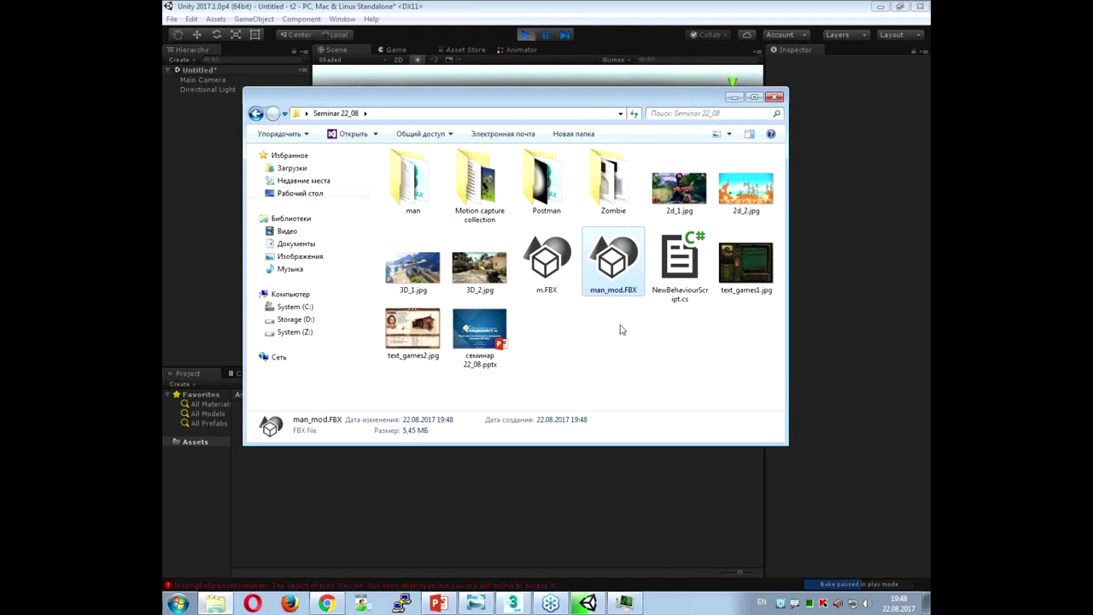
drag(611, 263, 413, 513)
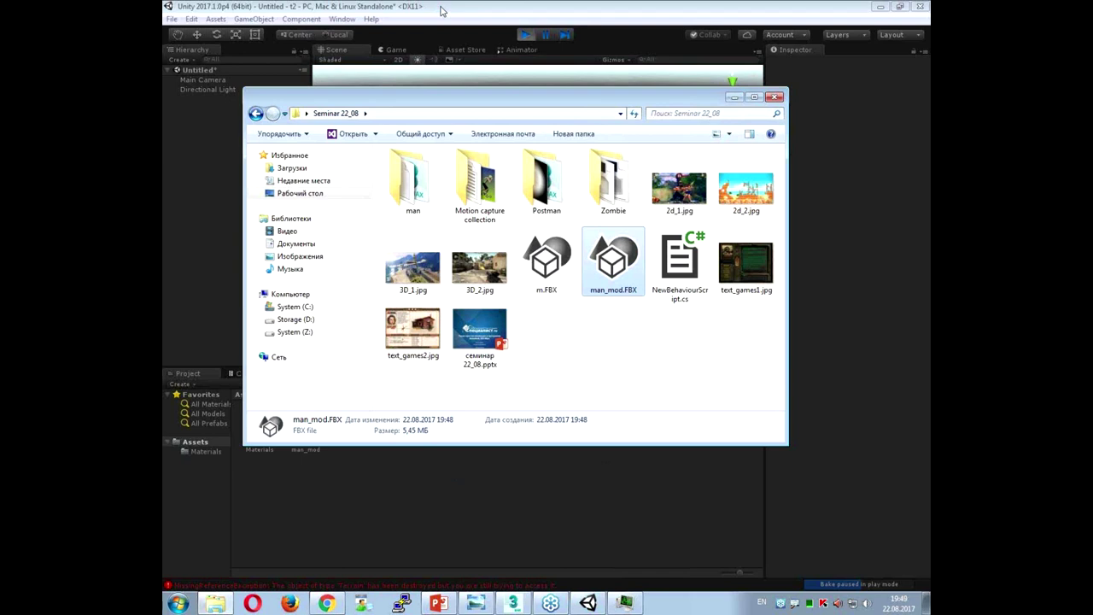
click(443, 10)
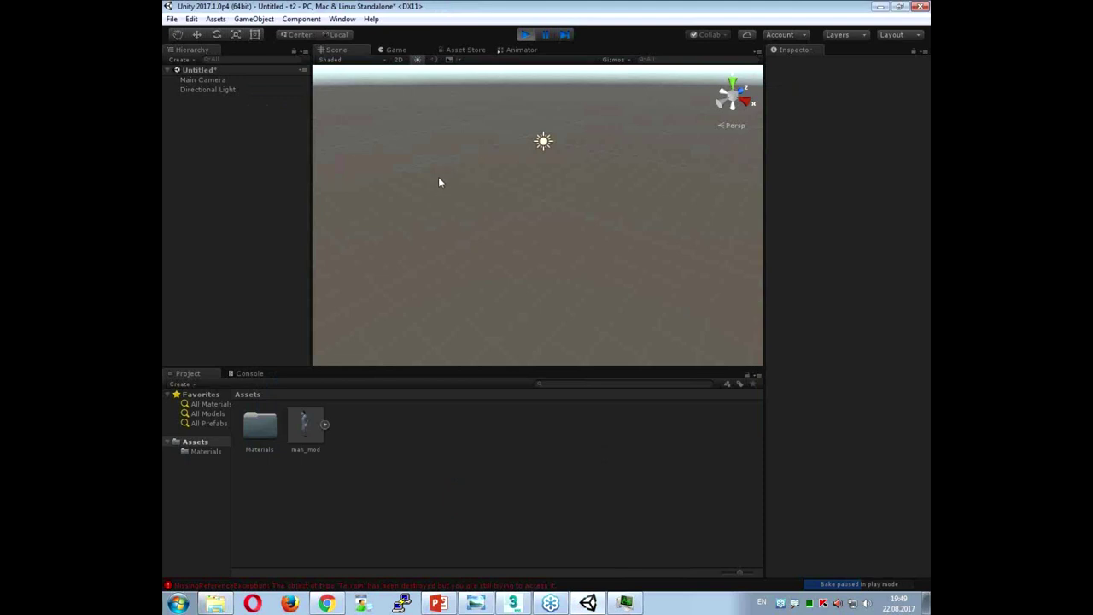
Step: Browse the Asset Store's packages and search filters, then return to the Scene view
click(466, 50)
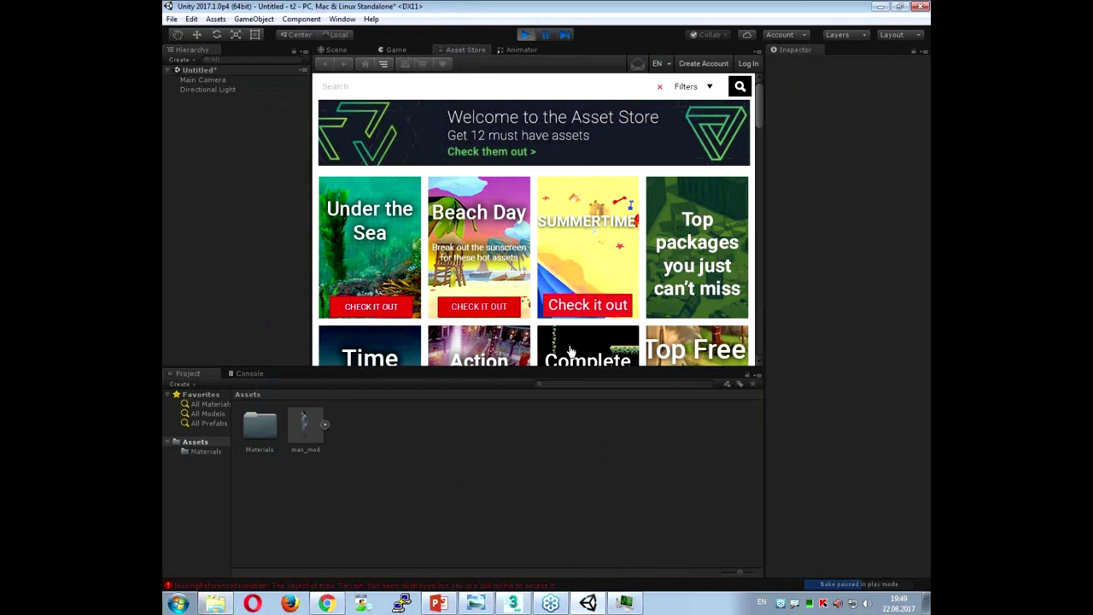
click(710, 88)
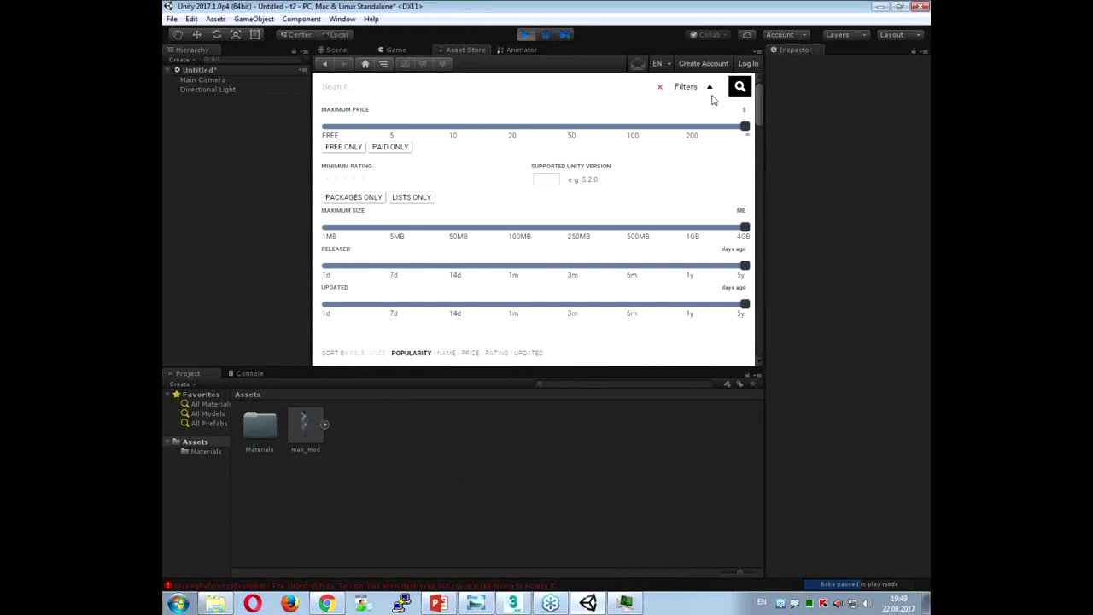
click(712, 94)
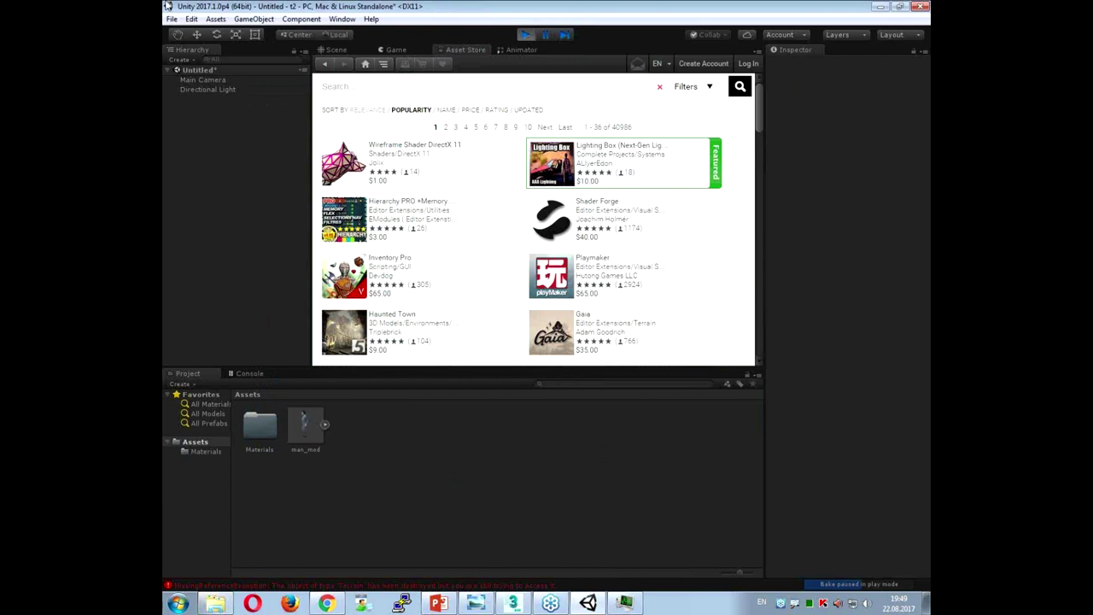
click(334, 49)
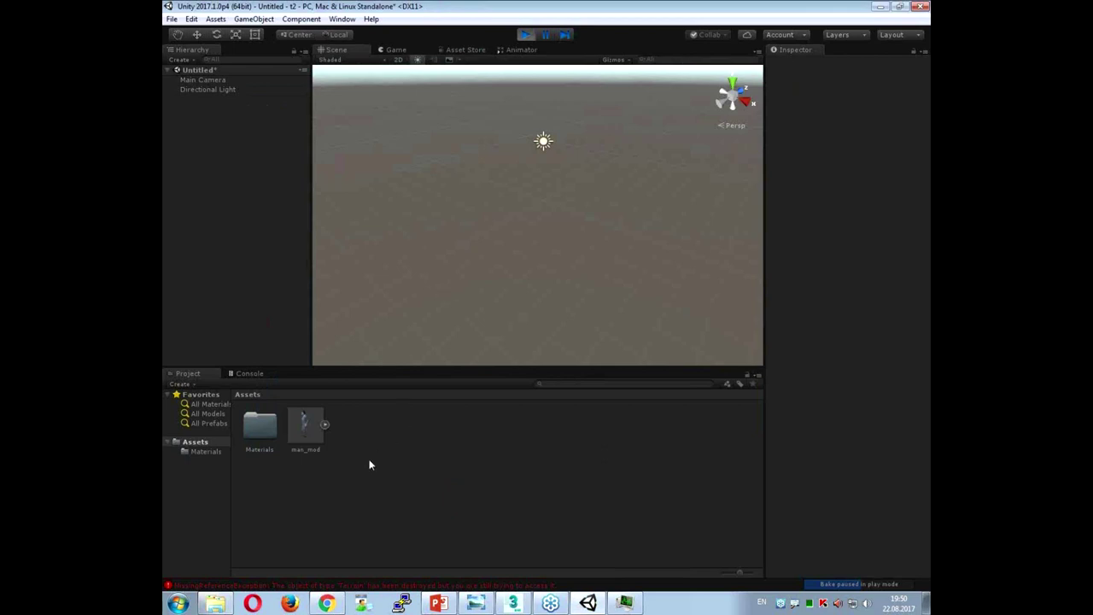
Step: Expand the imported man_mod asset and play back its Take 001 animation in an enlarged preview
click(326, 425)
click(315, 419)
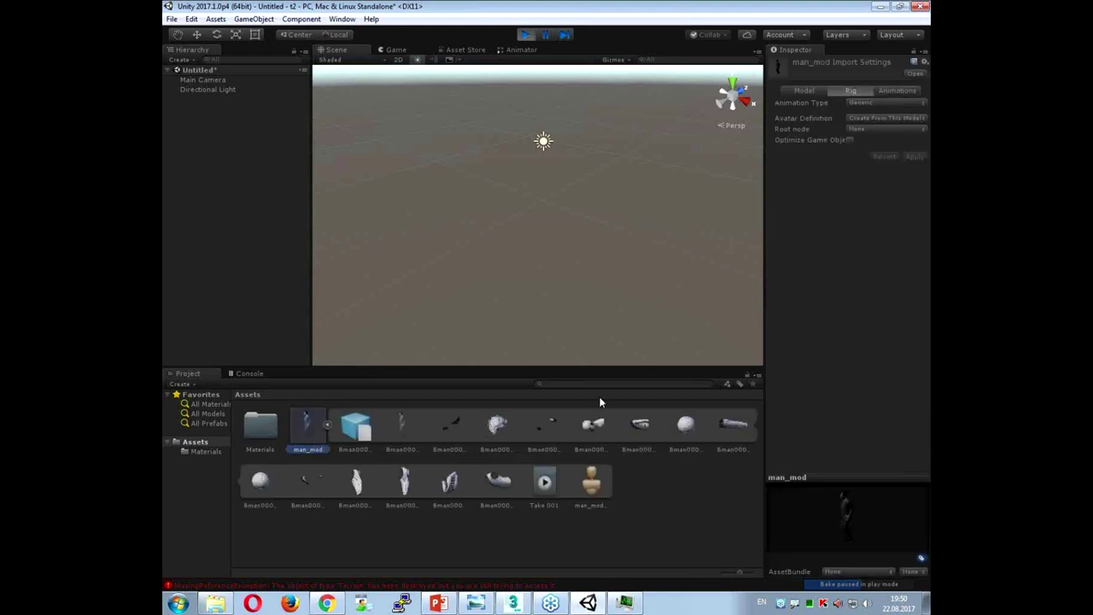
click(551, 480)
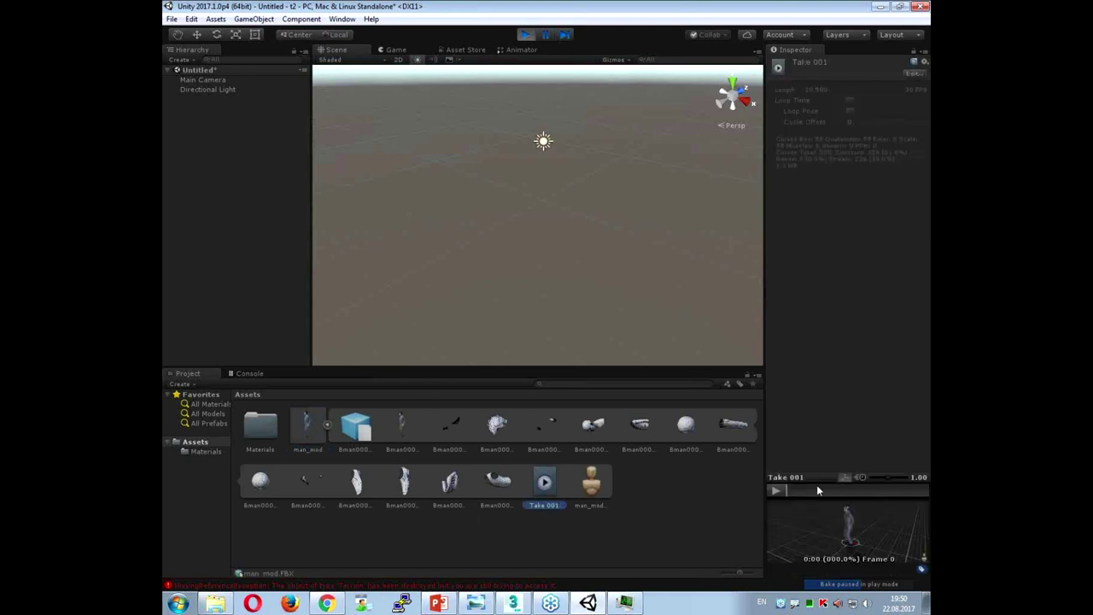
drag(815, 475, 828, 285)
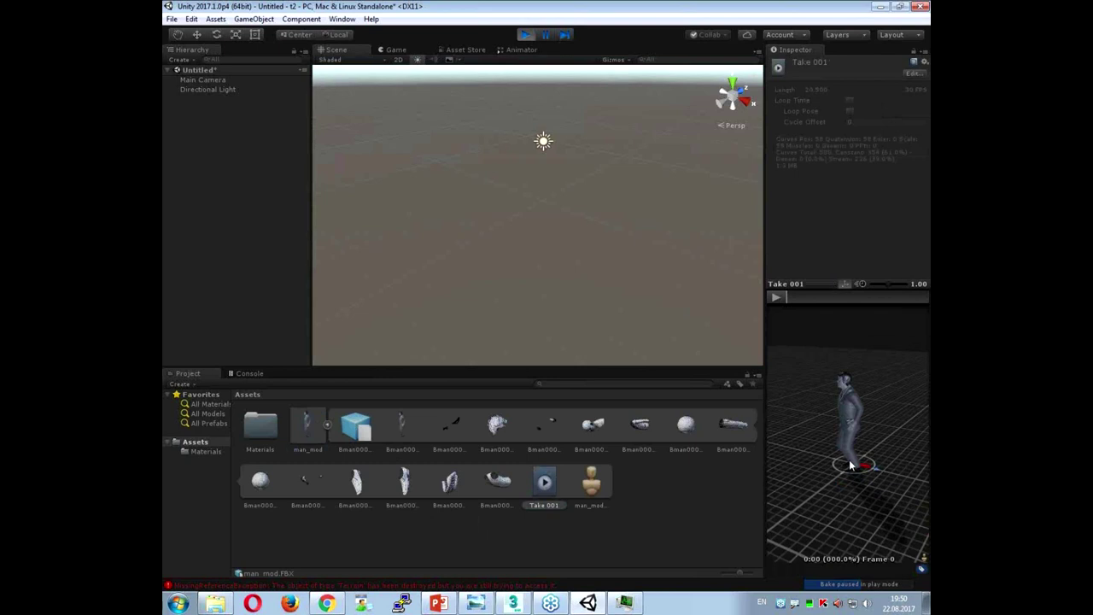
click(778, 297)
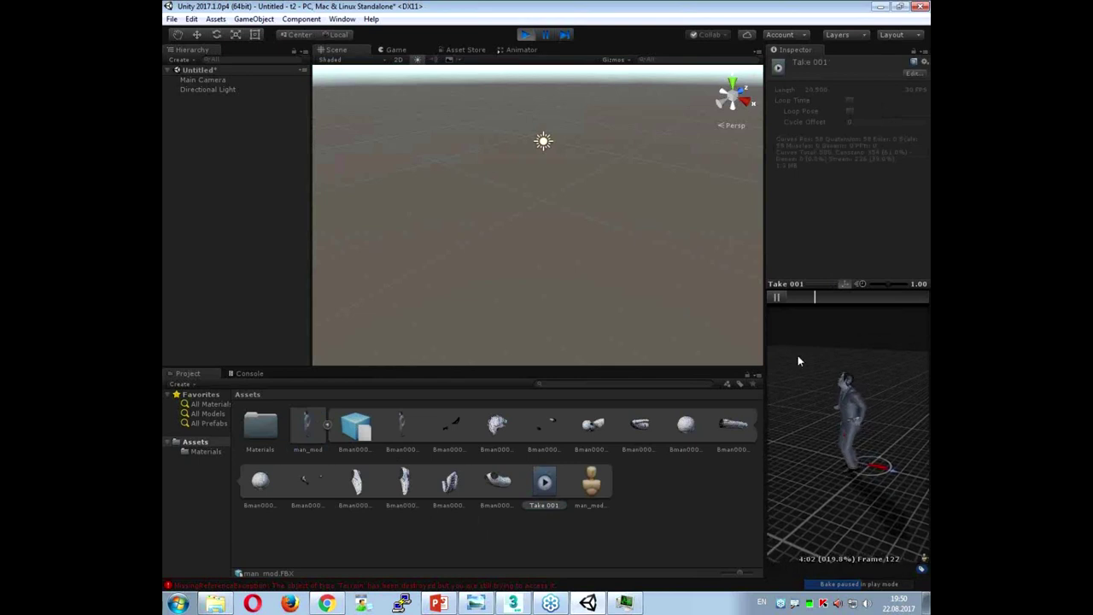
click(779, 298)
Step: Place man_mod in the scene and move the Main Camera to about X 1.39, Y 2.35, Z -4.75 to frame it
drag(309, 425, 524, 218)
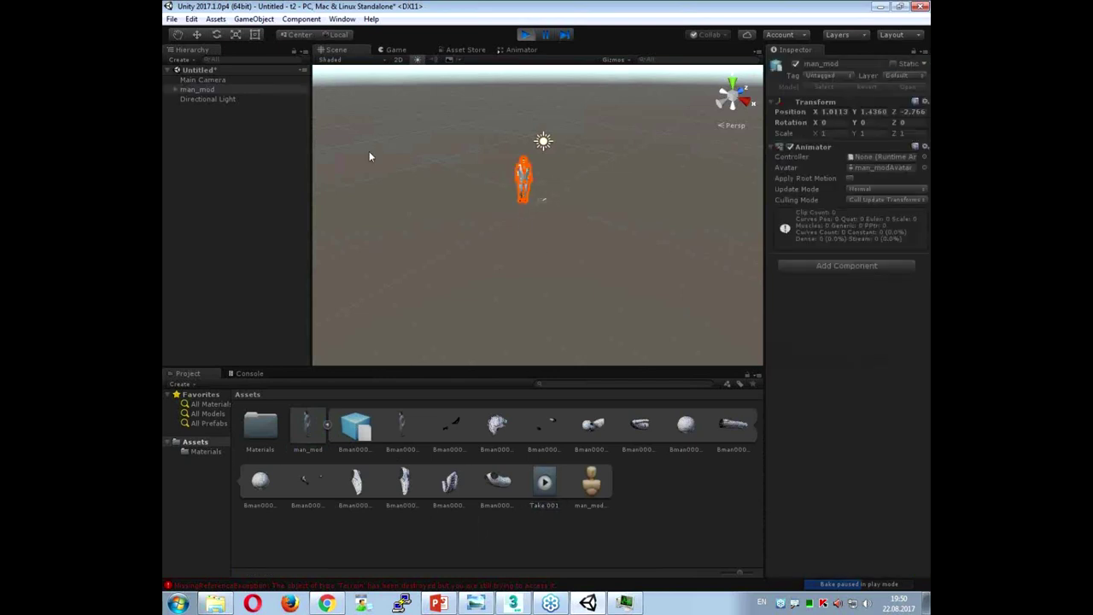
click(199, 80)
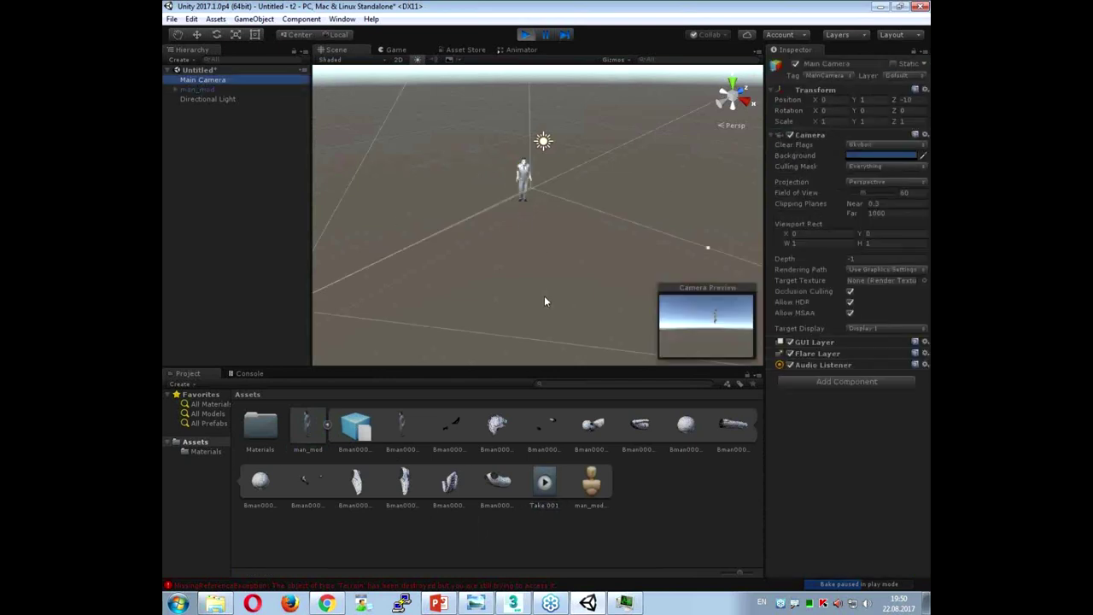
scroll(446, 287, down, 3)
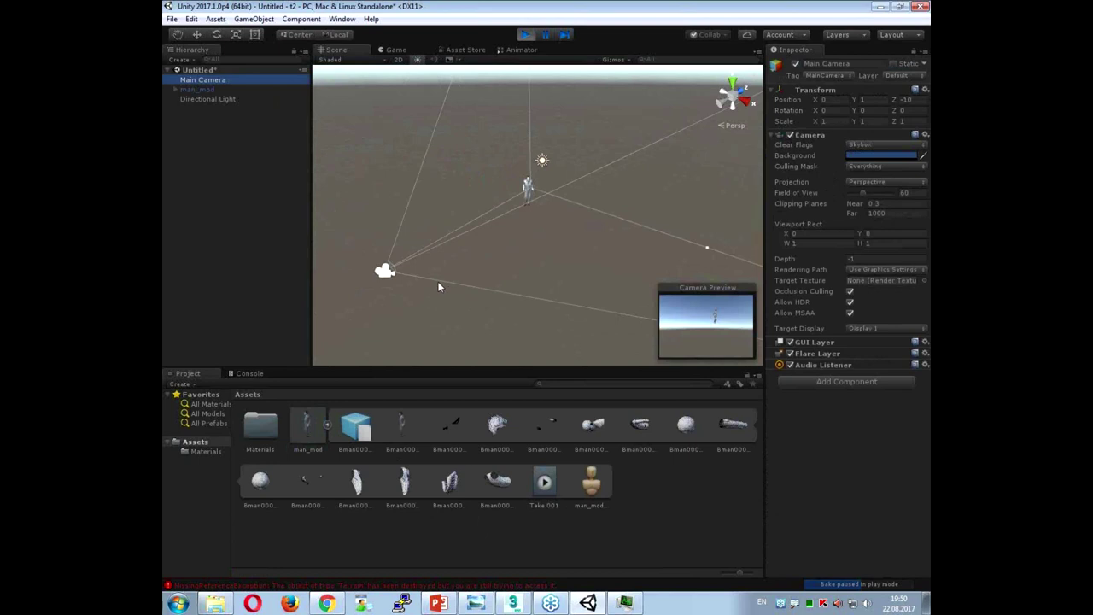
click(385, 271)
click(197, 35)
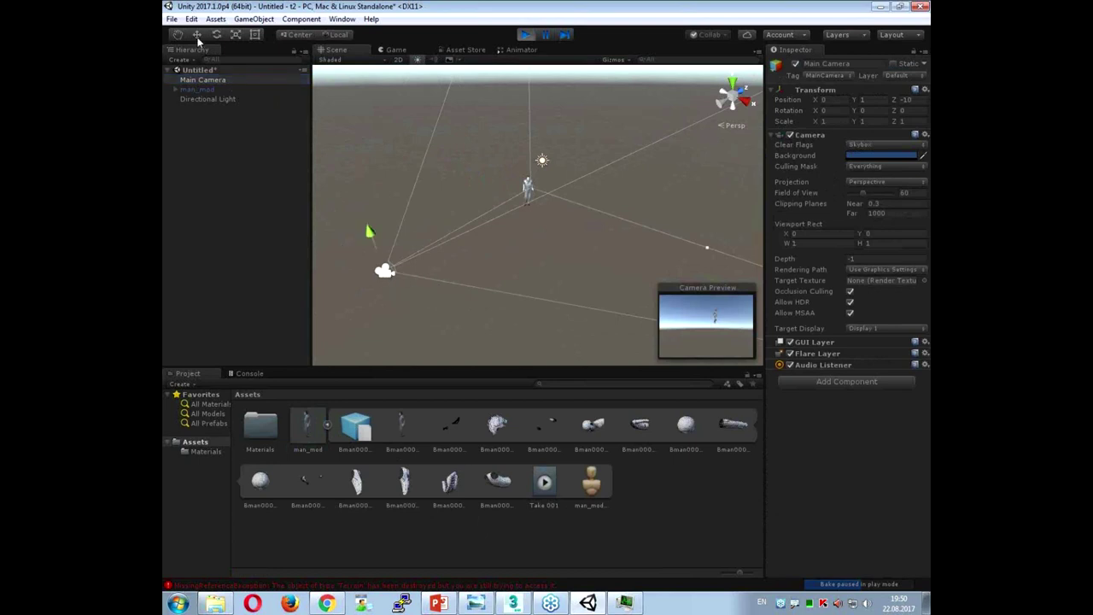
drag(418, 250, 544, 194)
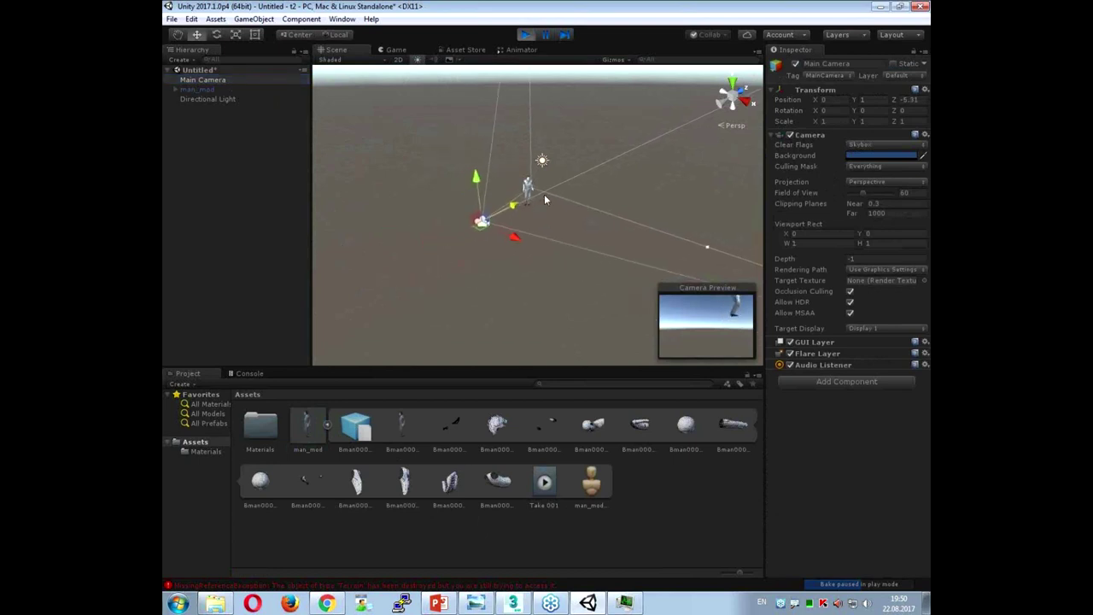
drag(484, 176, 487, 156)
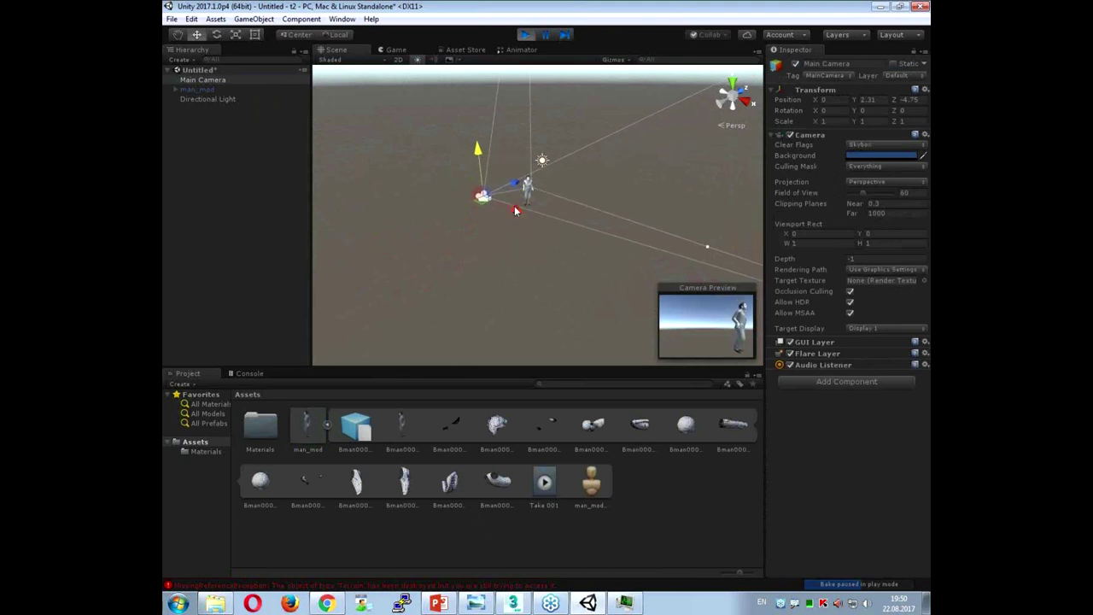
drag(525, 215, 537, 219)
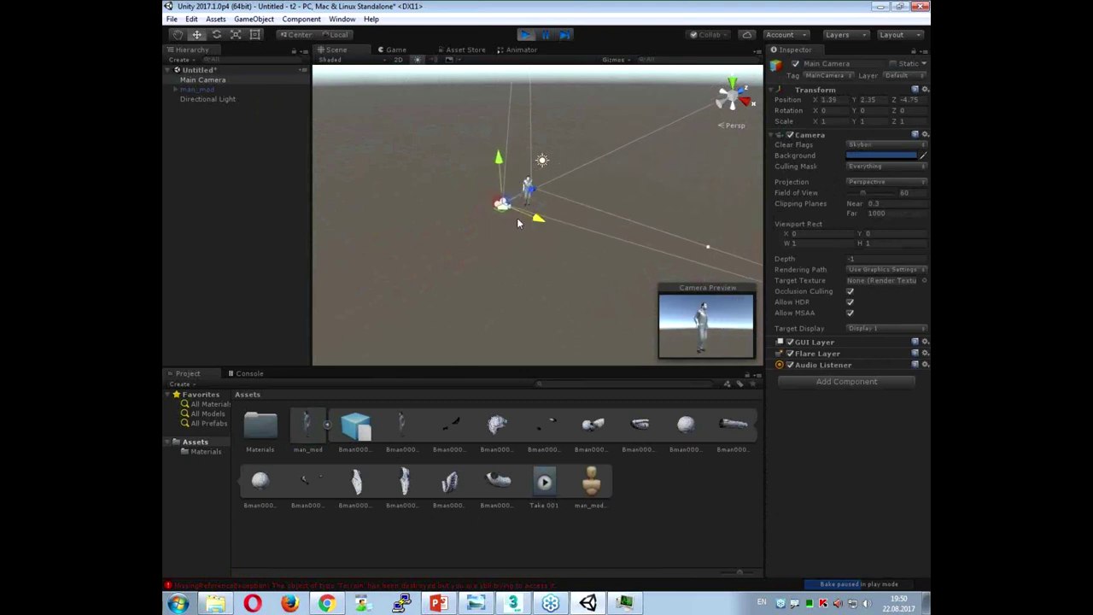
Step: Restart play mode to check the Game view, and return to the Scene view
click(526, 35)
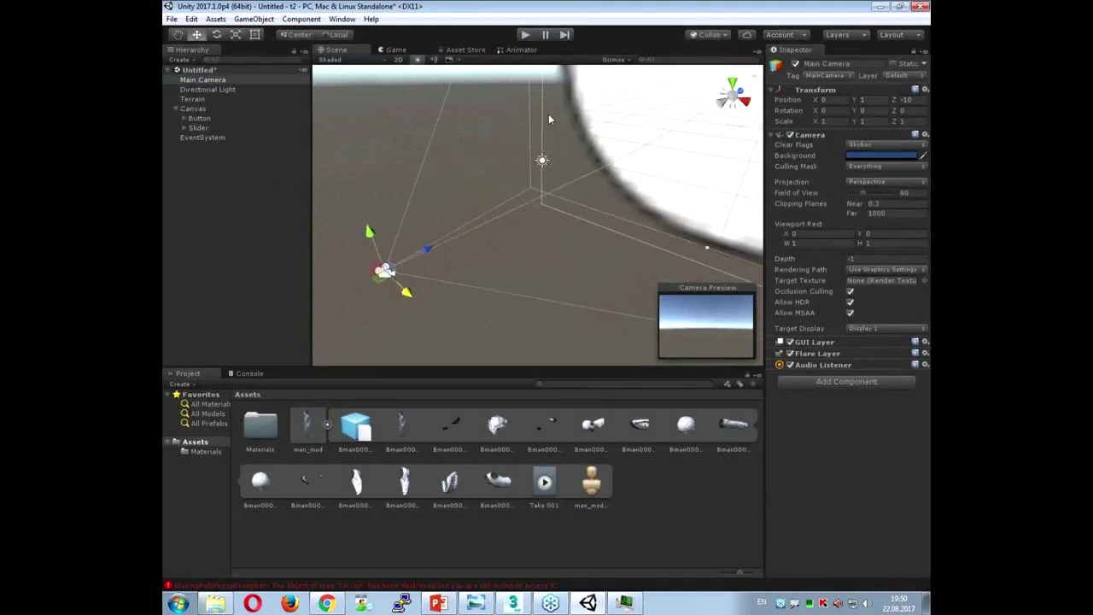
click(525, 35)
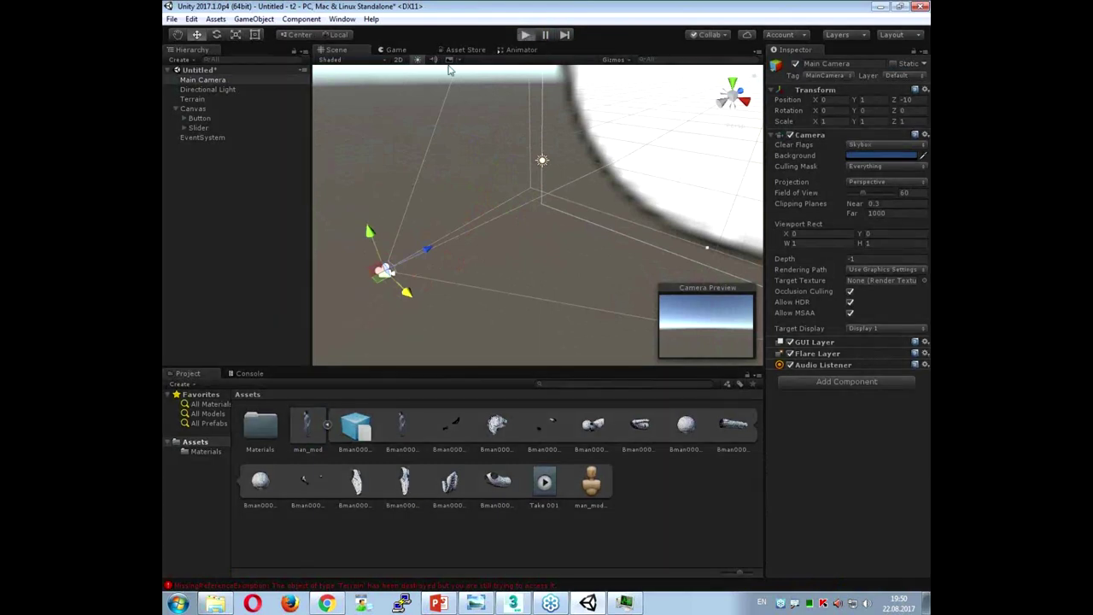
click(525, 36)
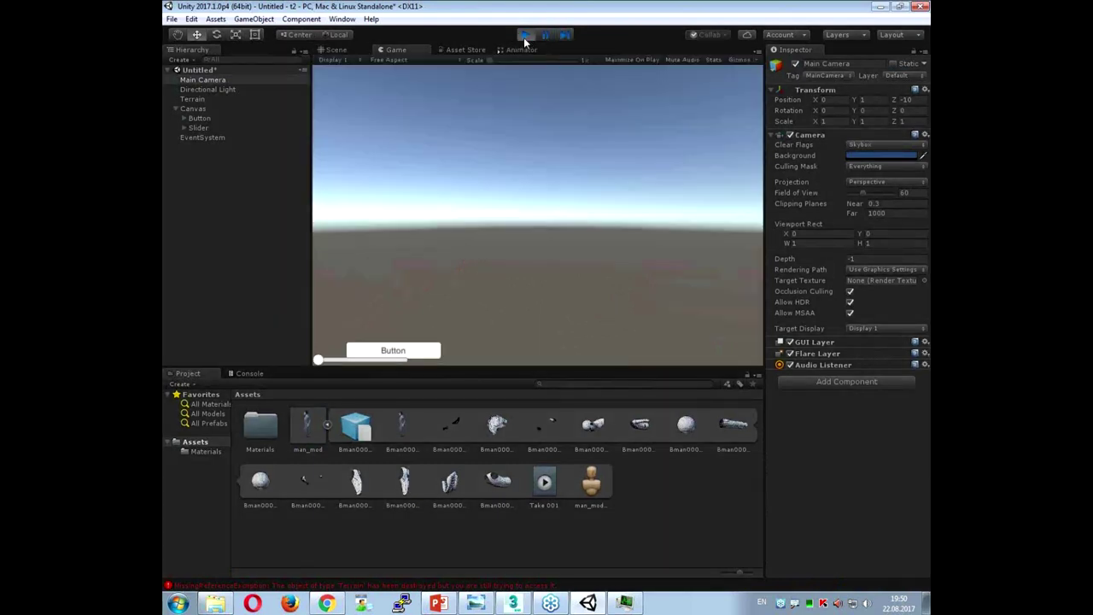
click(334, 51)
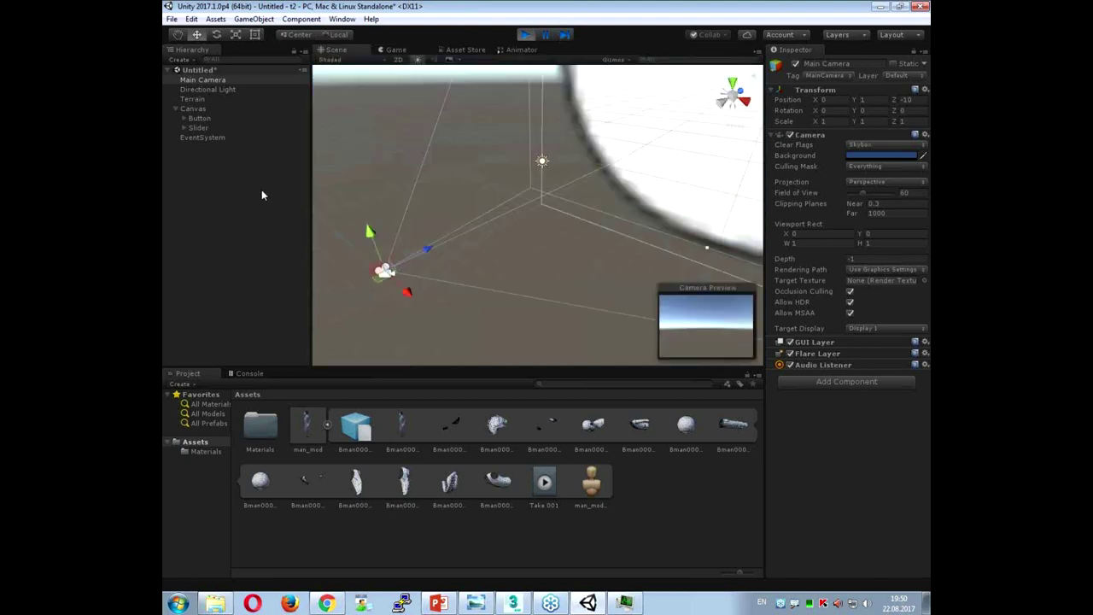
Step: Remove the Canvas and Terrain objects from the running scene
click(195, 109)
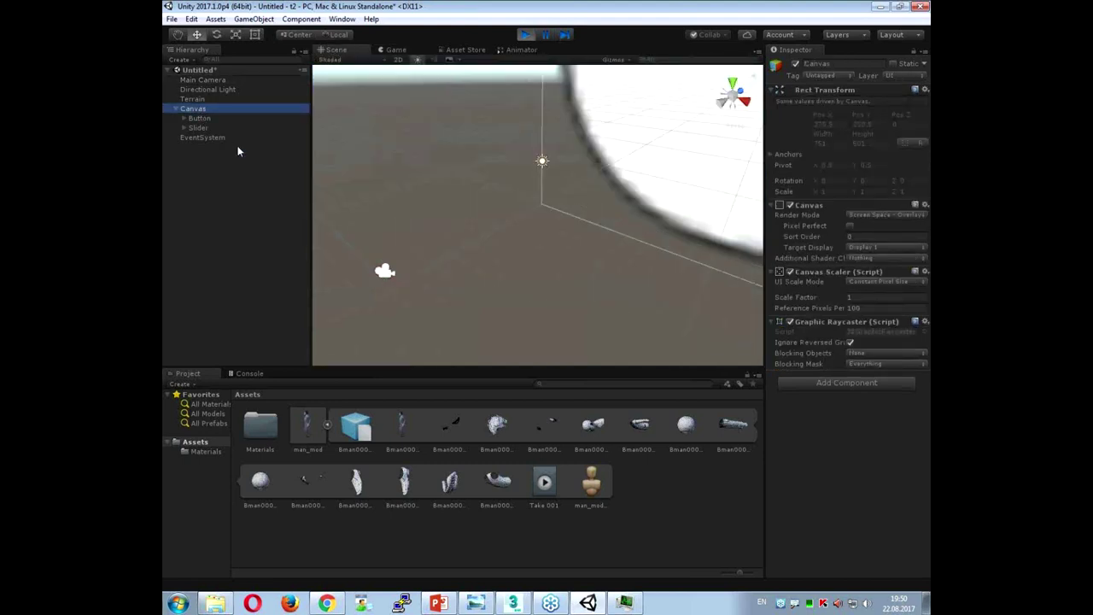
click(192, 100)
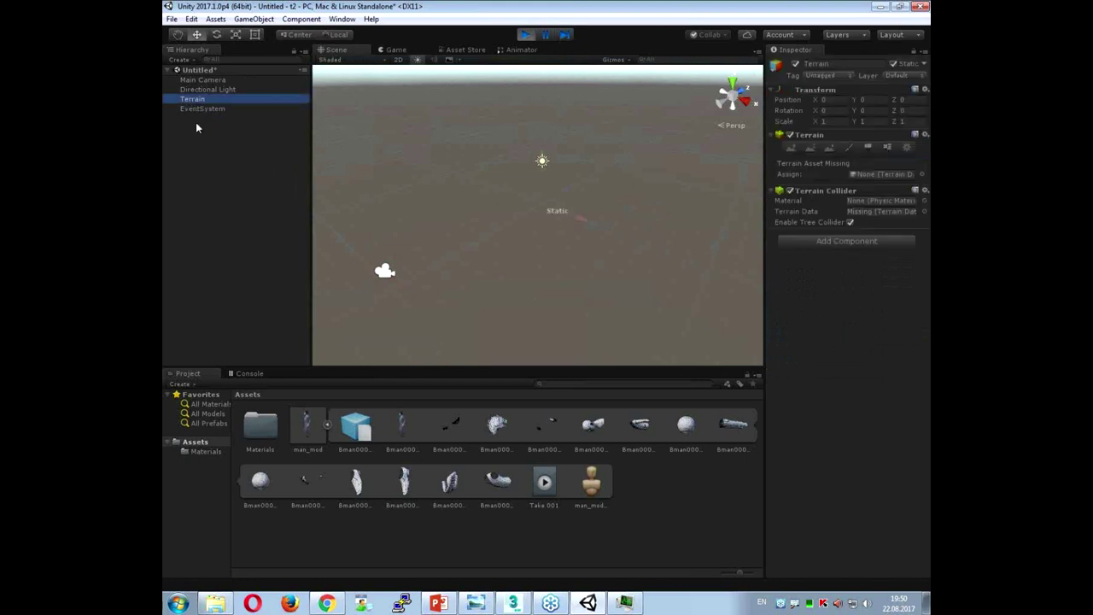
key(Delete)
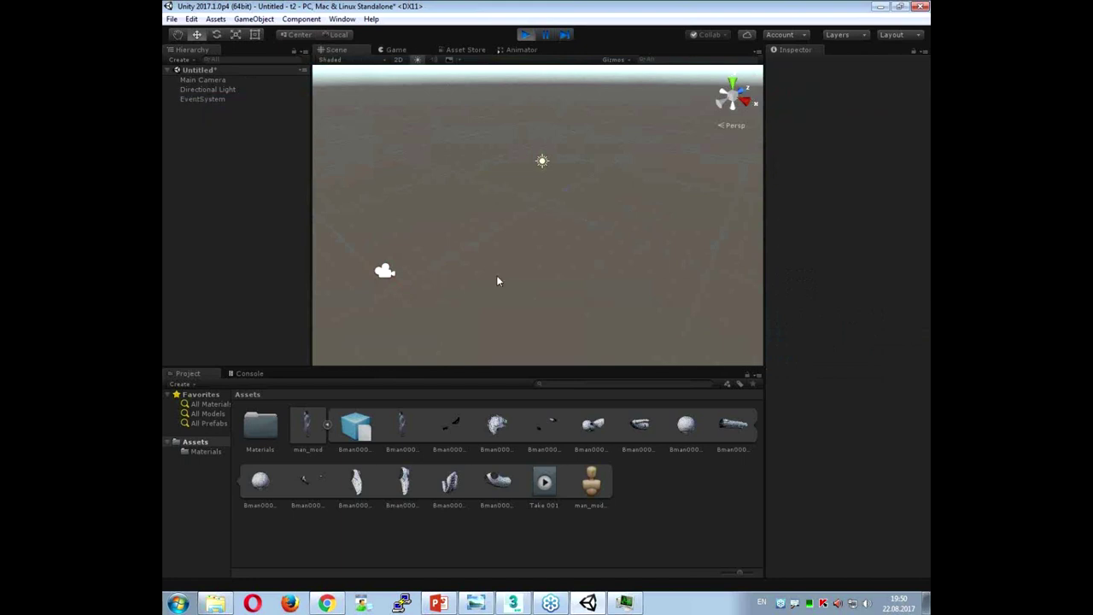
Step: Place man_mod in the running scene and move the Main Camera to about X 2.66, Y 3.1, Z -10 to frame it
click(210, 78)
drag(316, 430, 461, 239)
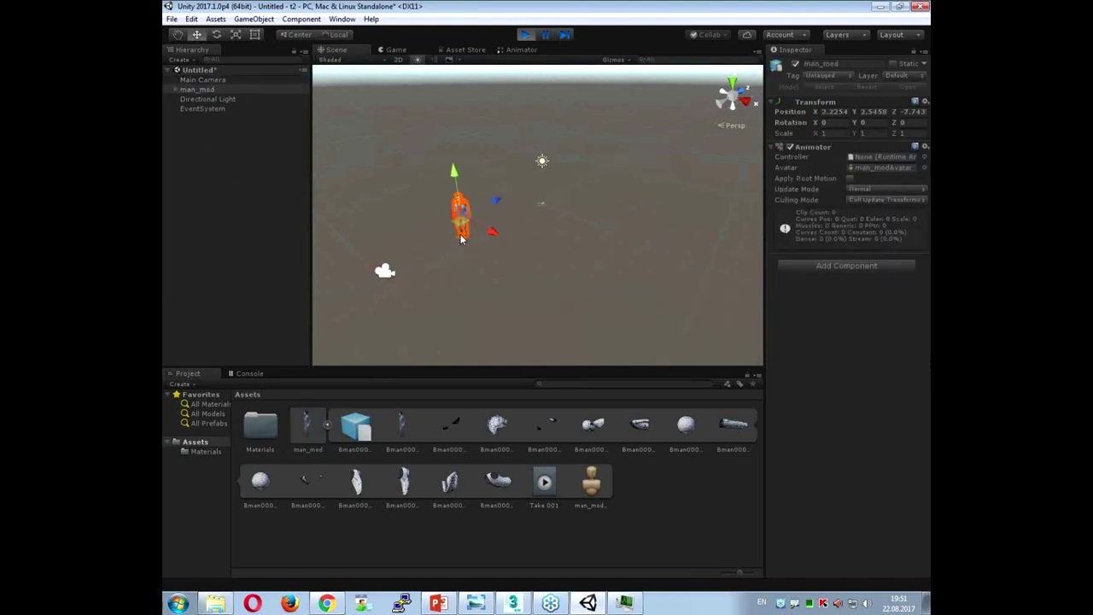
click(384, 271)
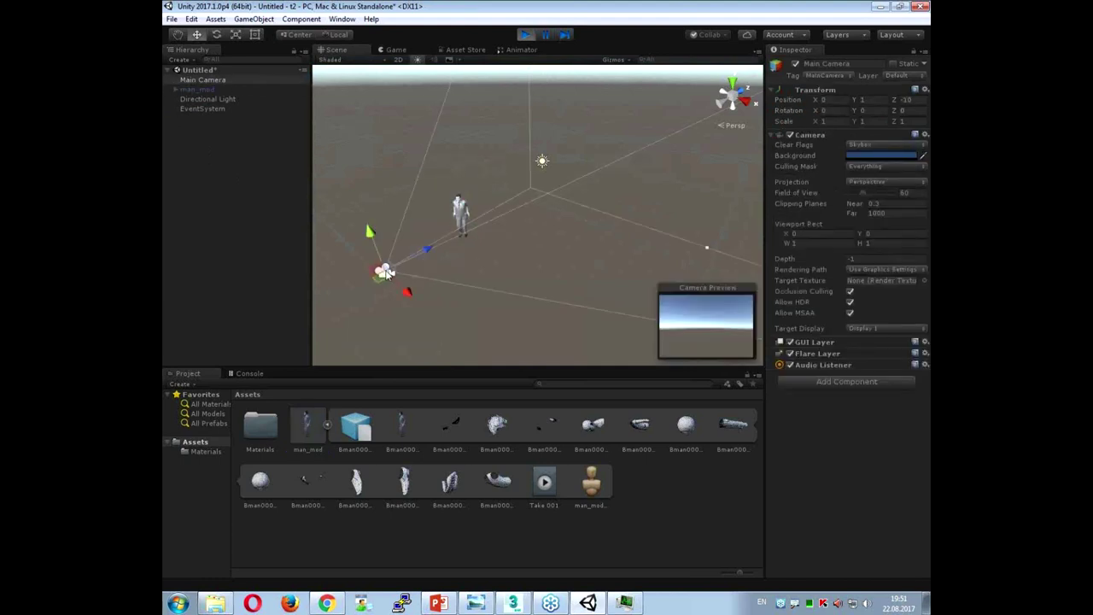
drag(376, 241, 525, 284)
drag(641, 199, 706, 141)
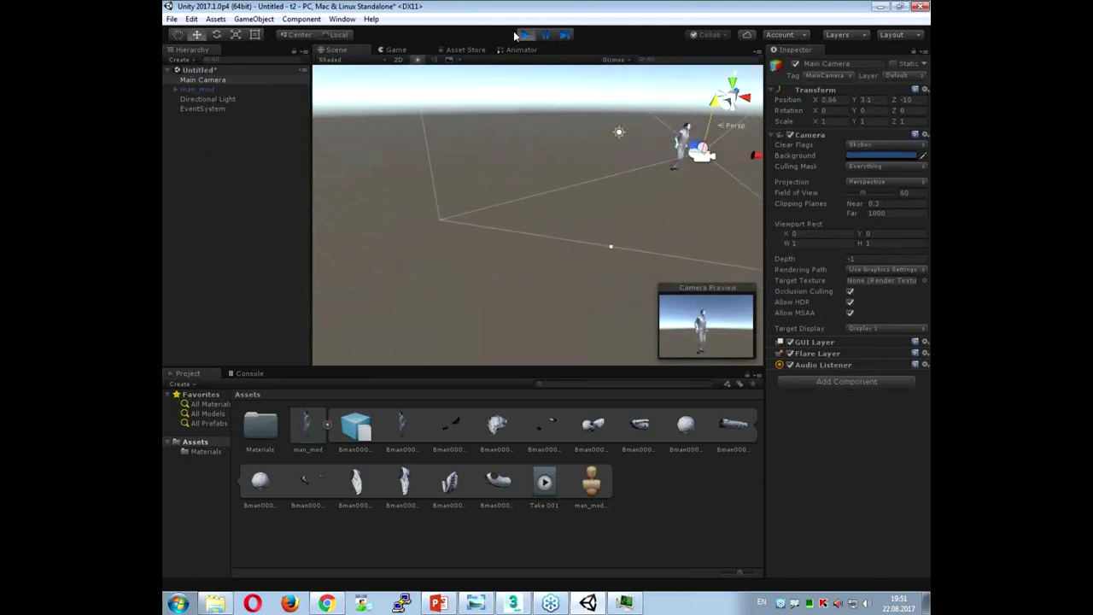
Step: Exit play mode to edit the actual scene
click(525, 35)
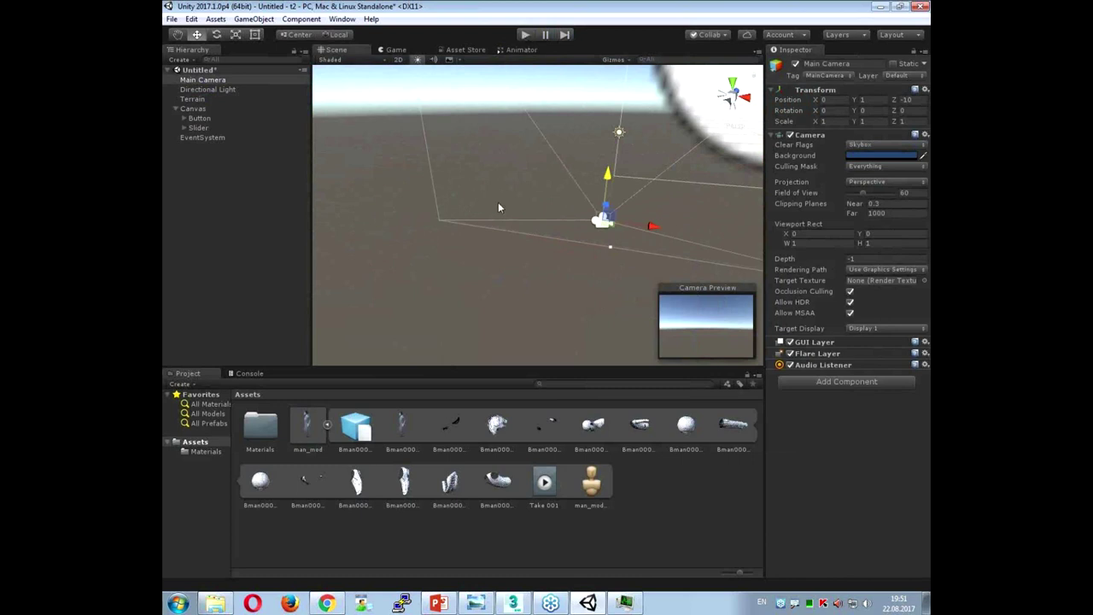
scroll(498, 201, up, 5)
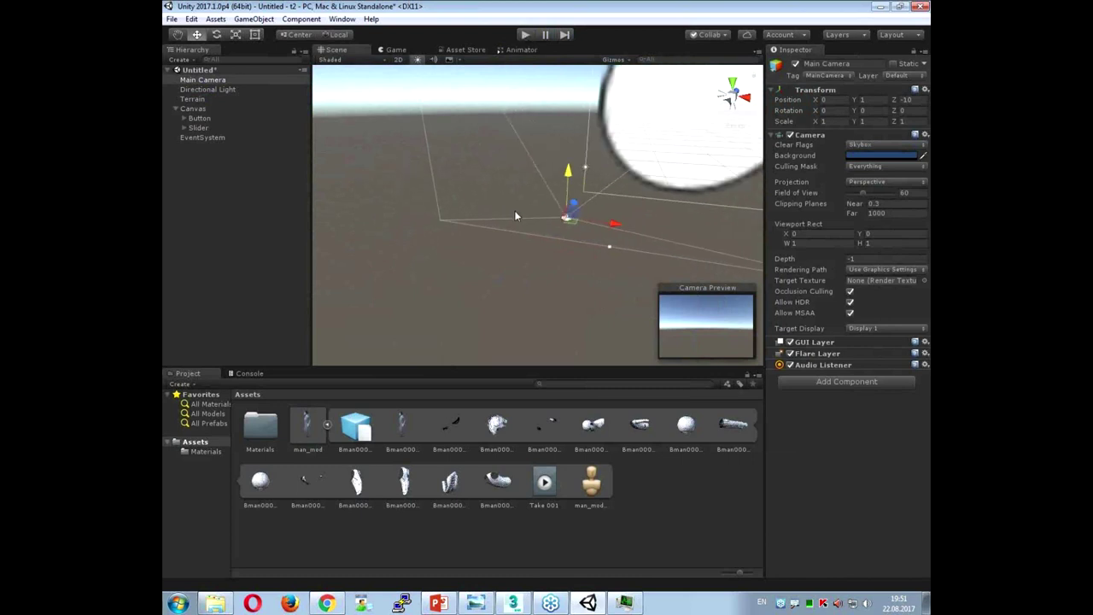
Step: Delete the Canvas with its button and slider, and undo the deletion
click(199, 109)
key(Delete)
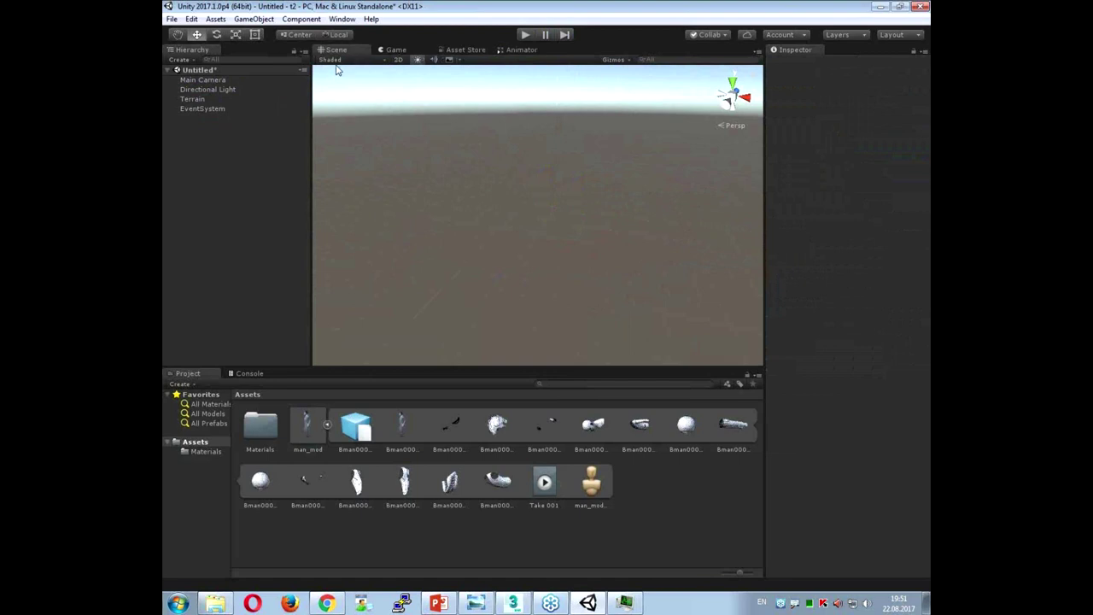
key(ctrl+z)
key(ctrl+z)
alt+drag(529, 218, 696, 231)
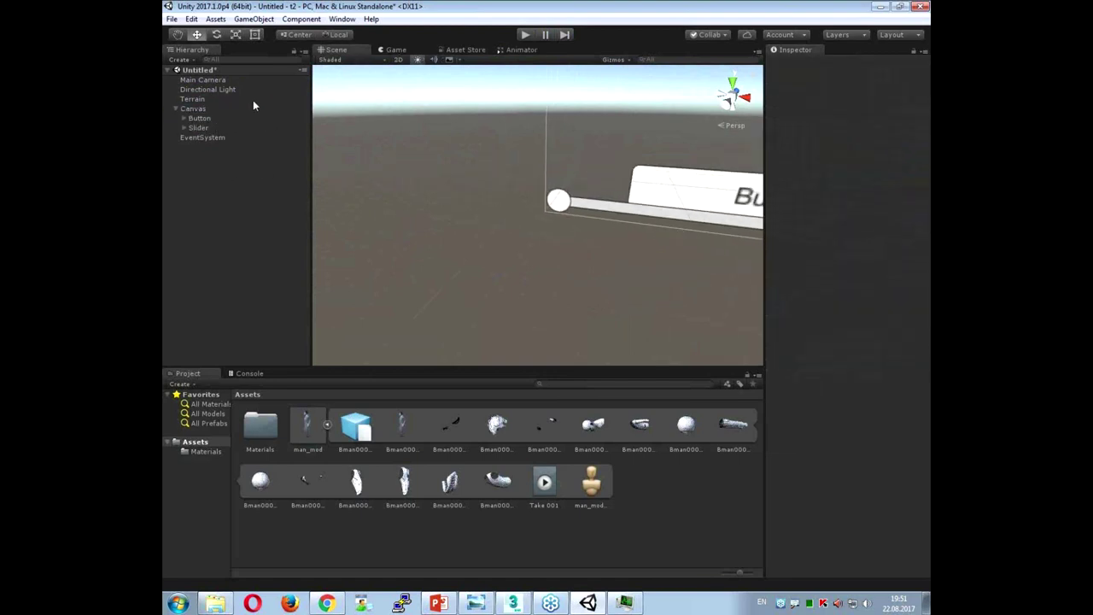
Step: Delete the Canvas and the Terrain from the scene's hierarchy
click(196, 109)
key(Delete)
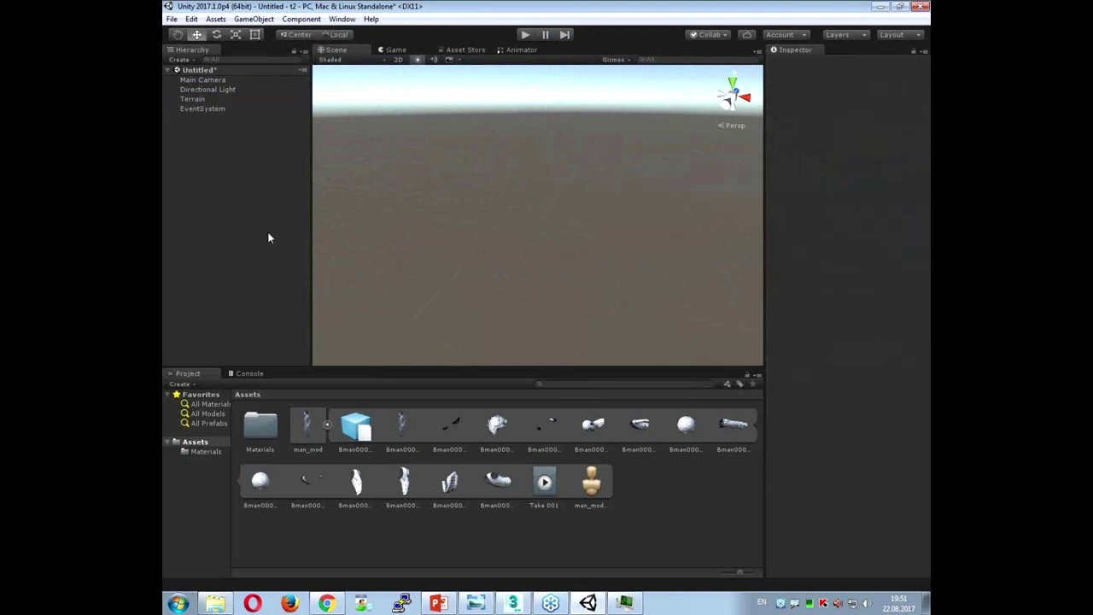
click(193, 100)
key(Delete)
Step: Look through the Game, Asset Store and Animator views and return to the Scene view
click(395, 51)
click(465, 50)
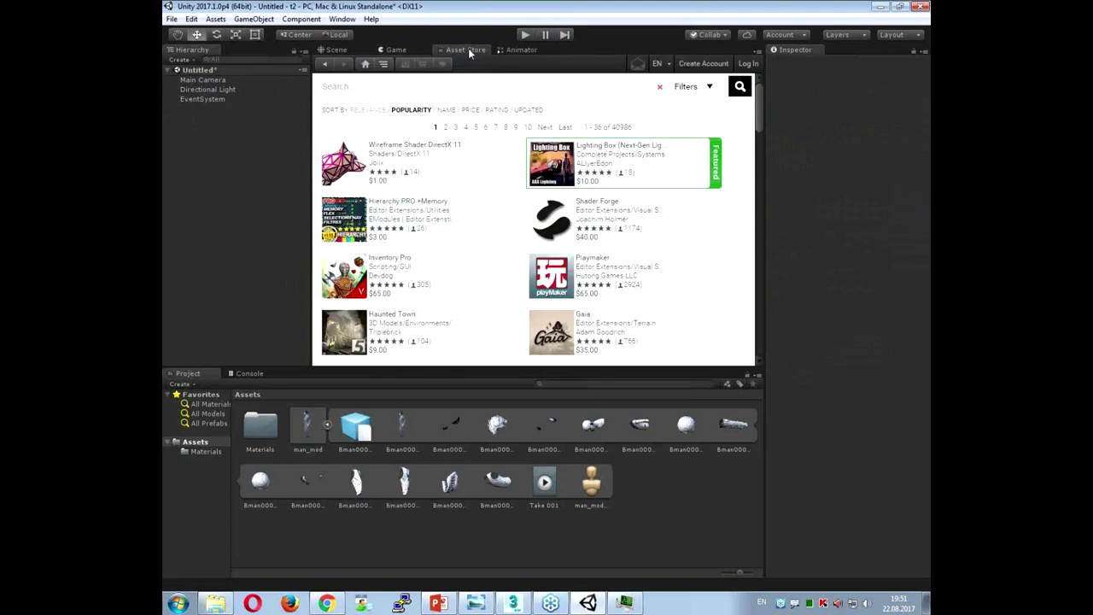
click(530, 50)
click(336, 49)
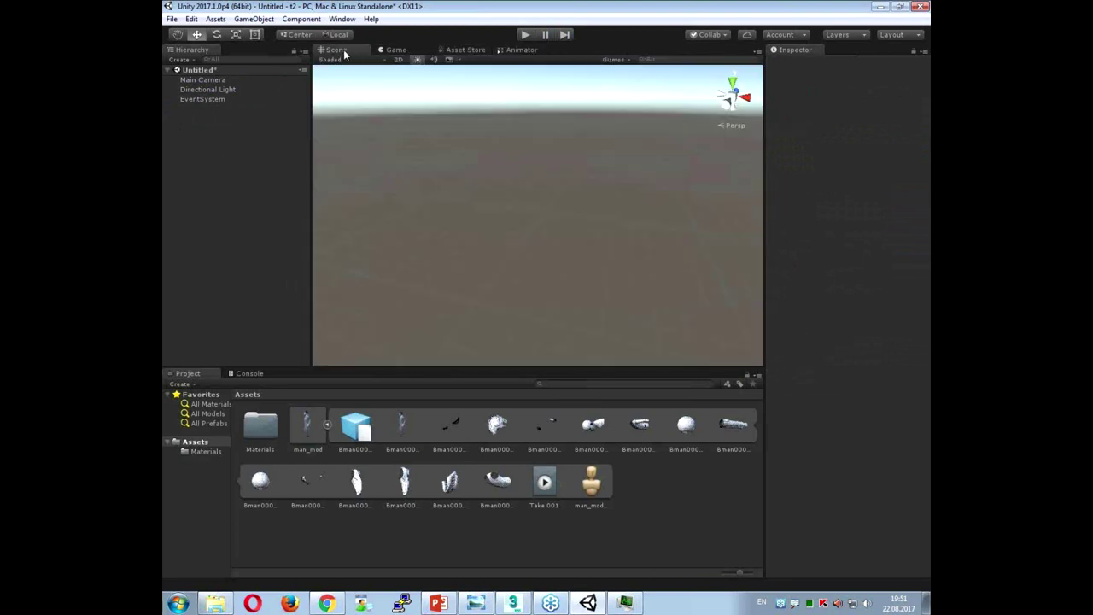
Step: Inspect the Main Camera and the imported contents of the Materials folder, and return to the Assets folder
click(202, 79)
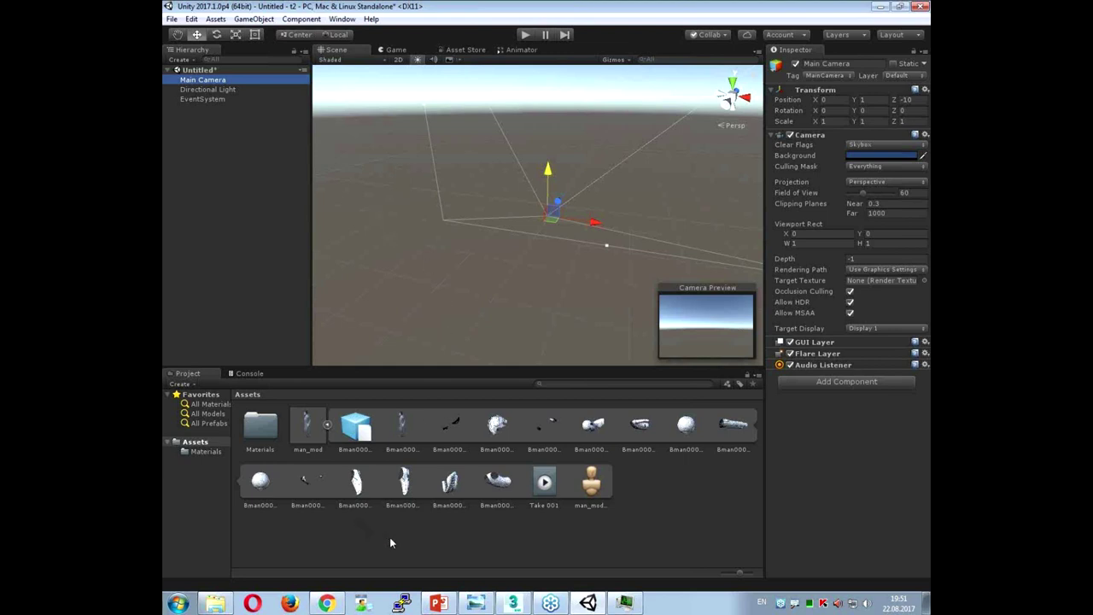
click(260, 427)
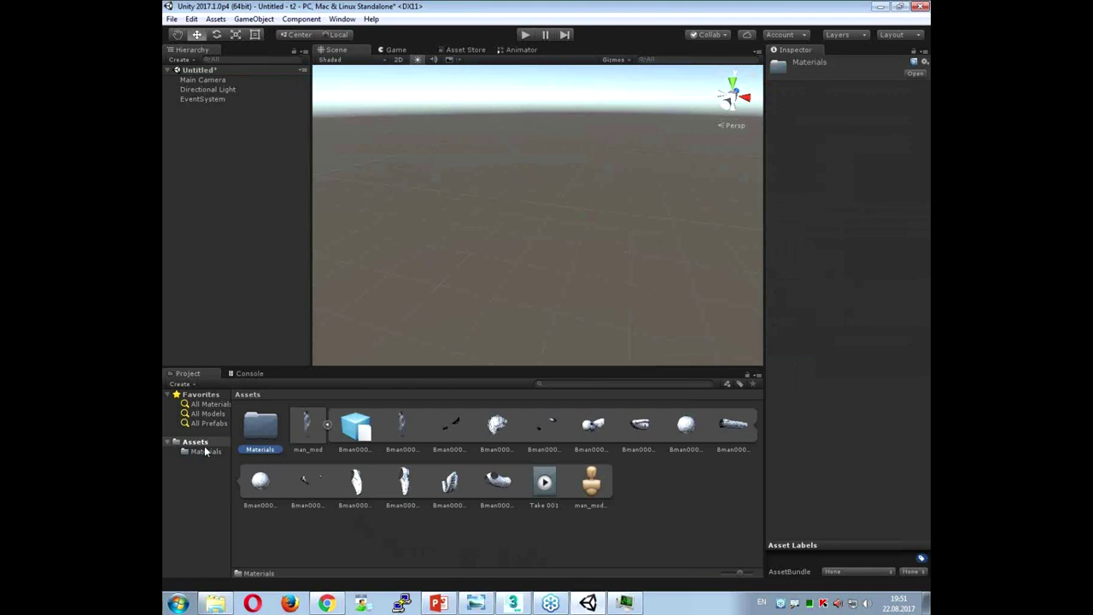
double_click(261, 427)
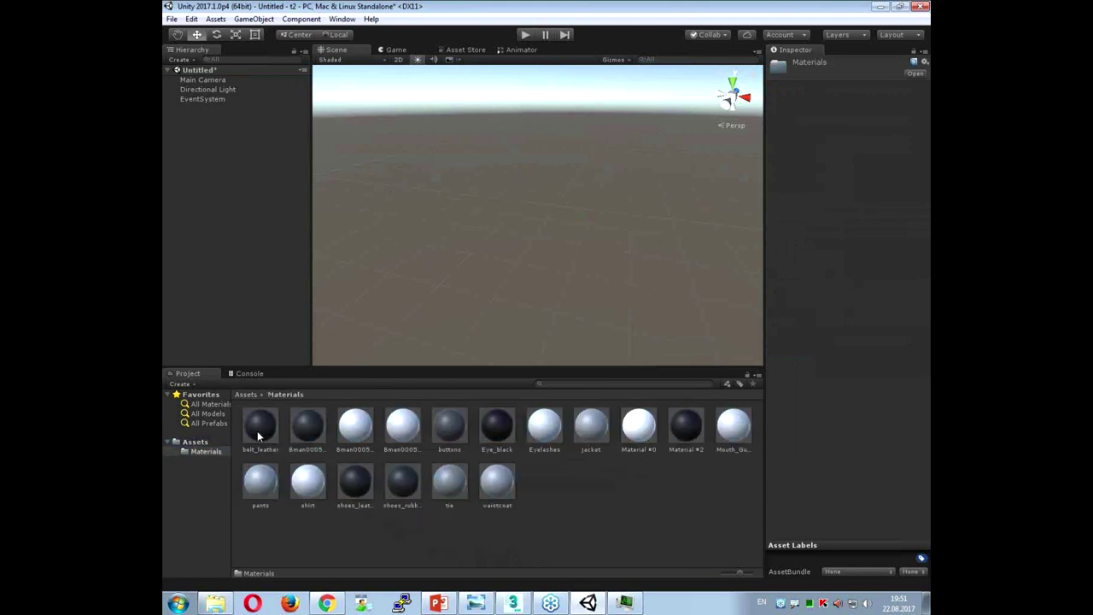
click(195, 442)
Step: Try placing man_mod in the current scene view, and delete the distant instance
click(308, 427)
drag(307, 428, 532, 240)
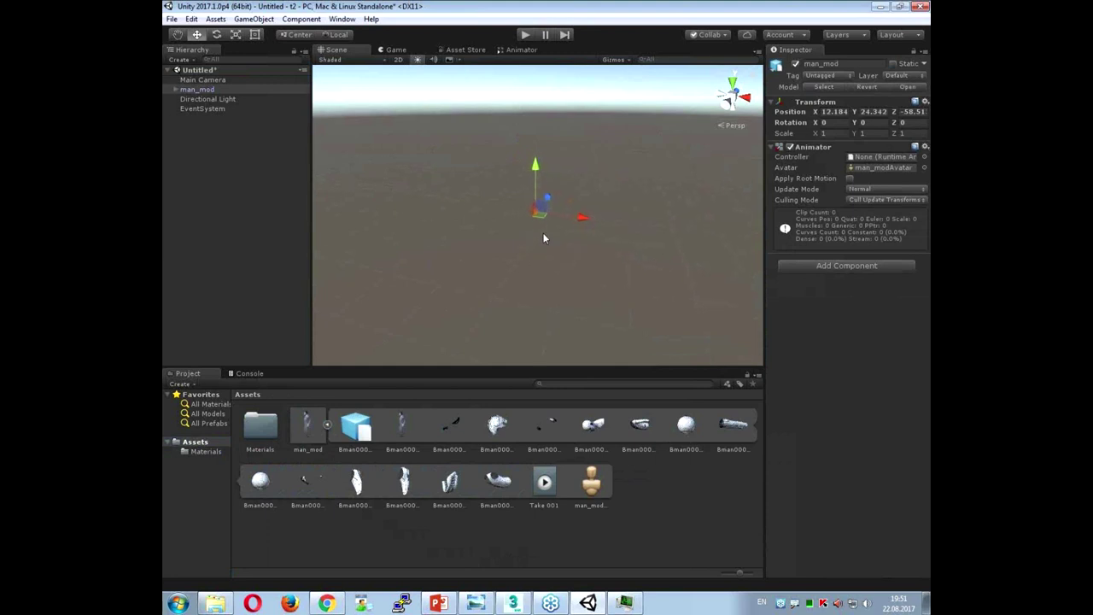
key(Delete)
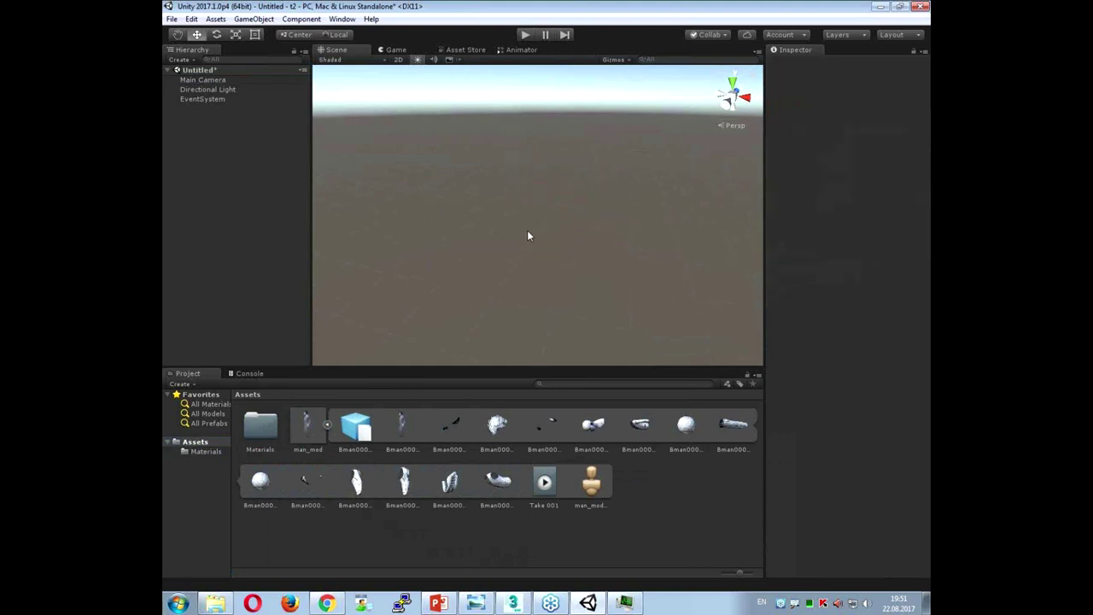
Step: Focus on the Main Camera, place man_mod in front of it and check the man's framing through the camera
double_click(202, 80)
middle_drag(523, 245, 434, 252)
right_drag(434, 253, 516, 227)
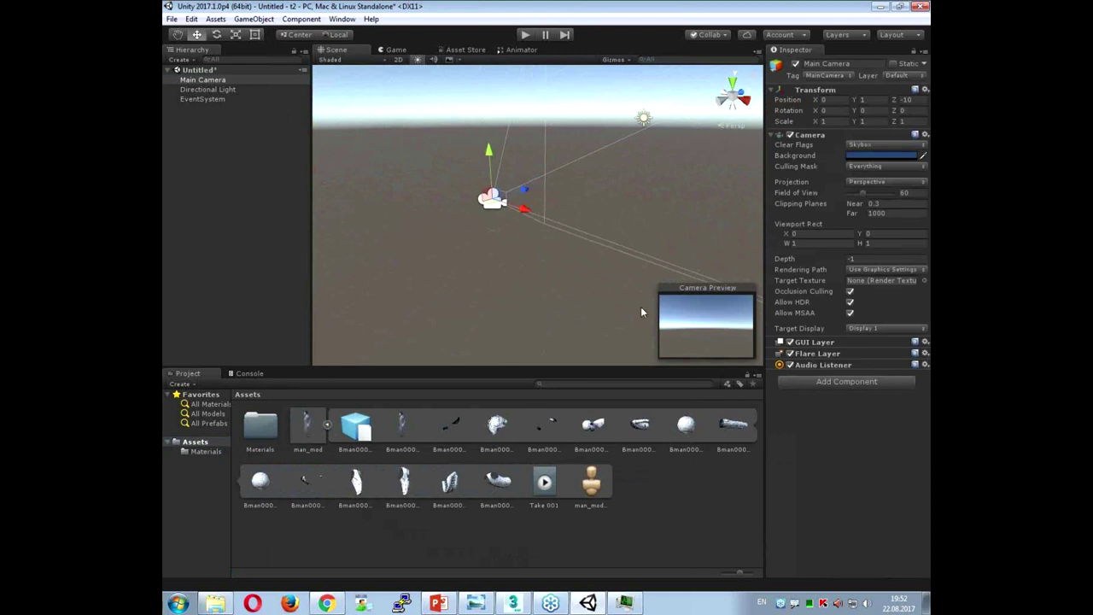
click(236, 243)
drag(323, 438, 553, 200)
click(491, 200)
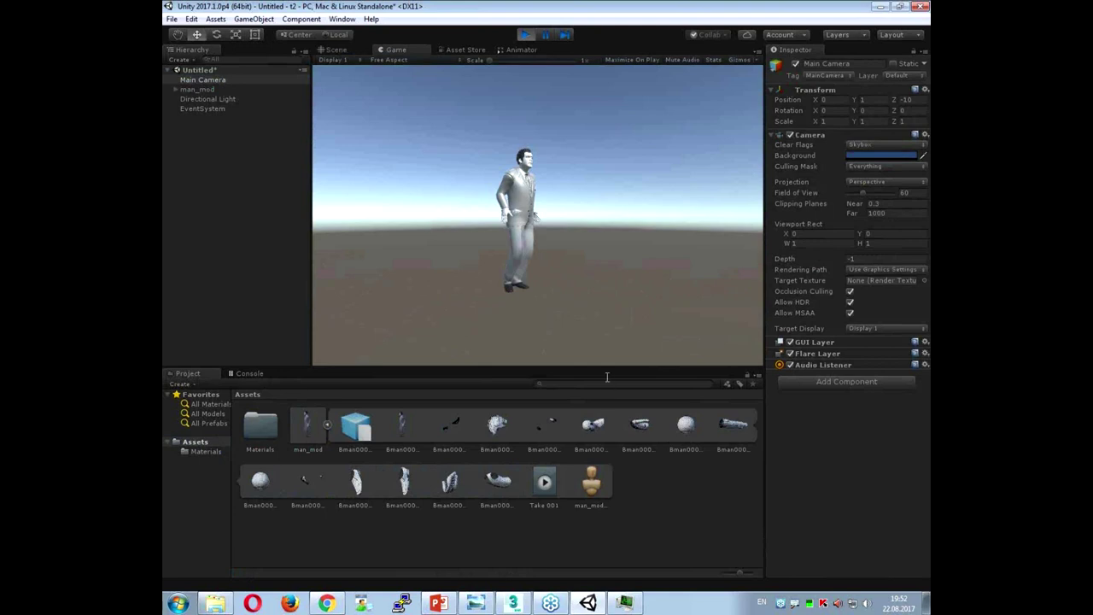
Step: Return to the Scene view, bring the man closer and apply the Humanoid animation type to the man_mod asset's rig
click(329, 49)
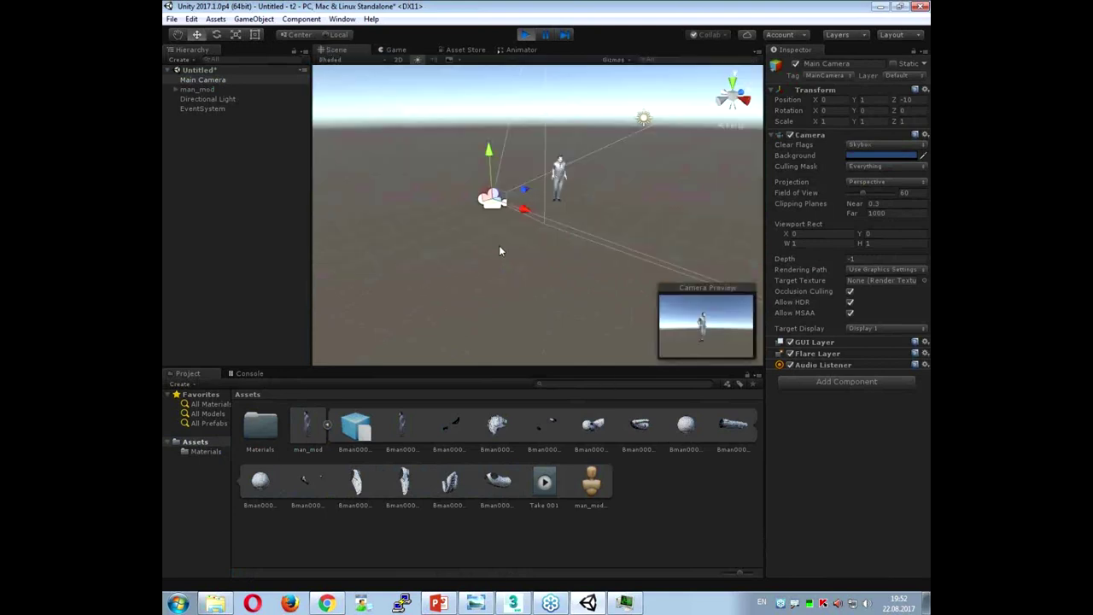
scroll(550, 218, up, 10)
middle_drag(545, 197, 581, 154)
click(309, 424)
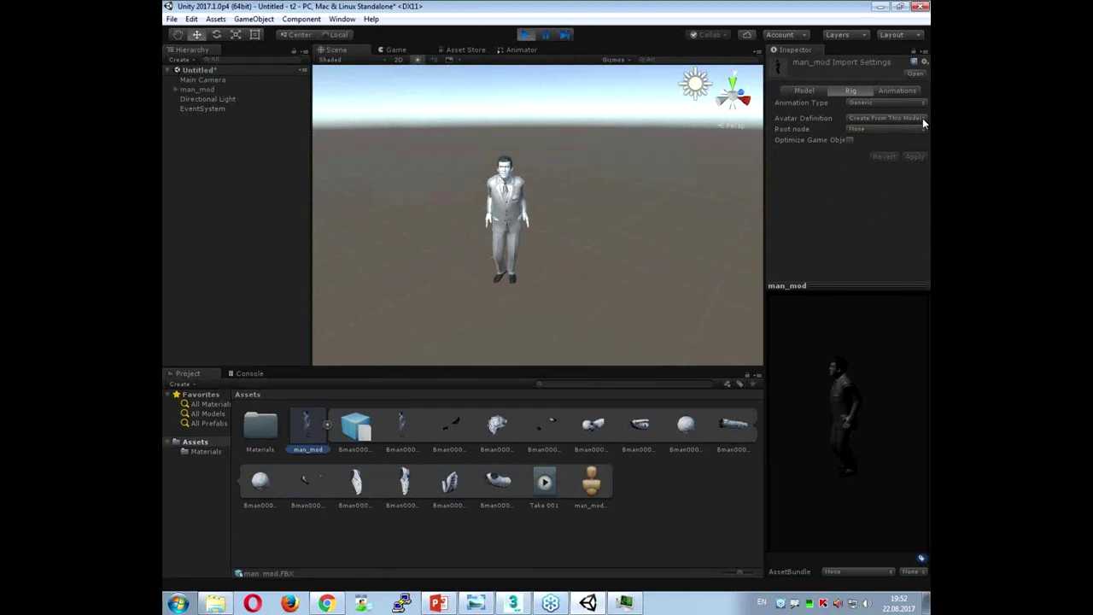
click(863, 103)
click(885, 156)
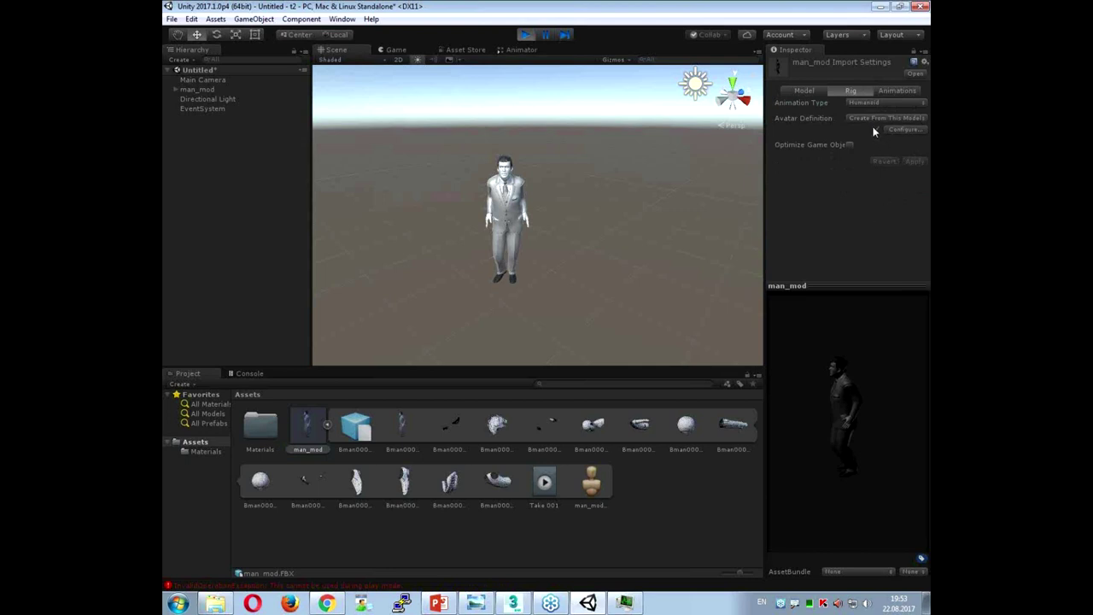
Step: Try the Generic animation type on man_mod's rig and switch it back to Humanoid
click(810, 91)
click(840, 92)
click(885, 105)
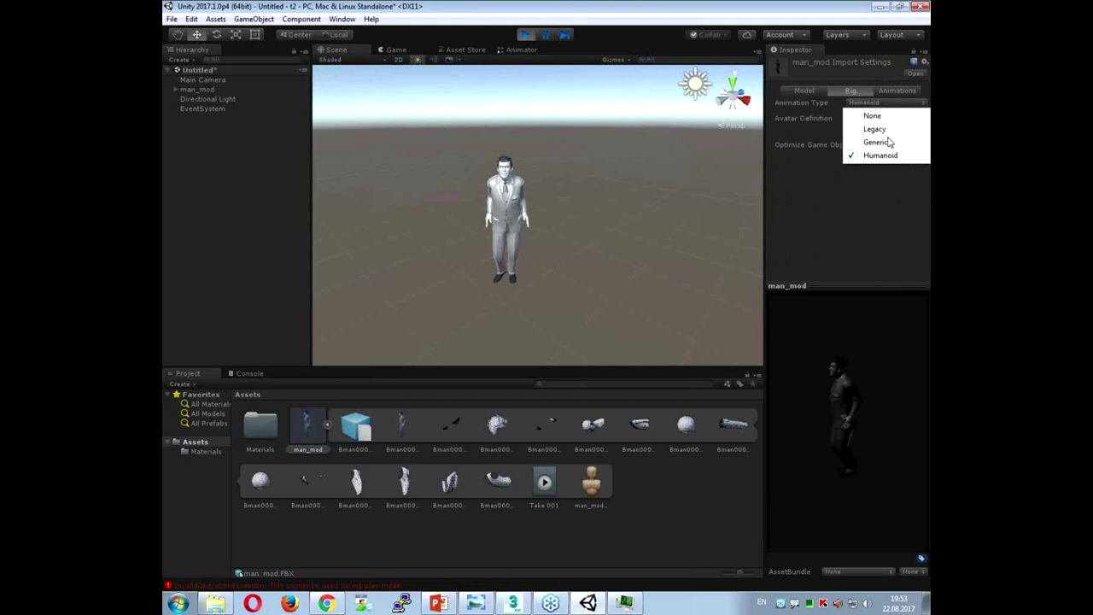
click(889, 142)
click(913, 156)
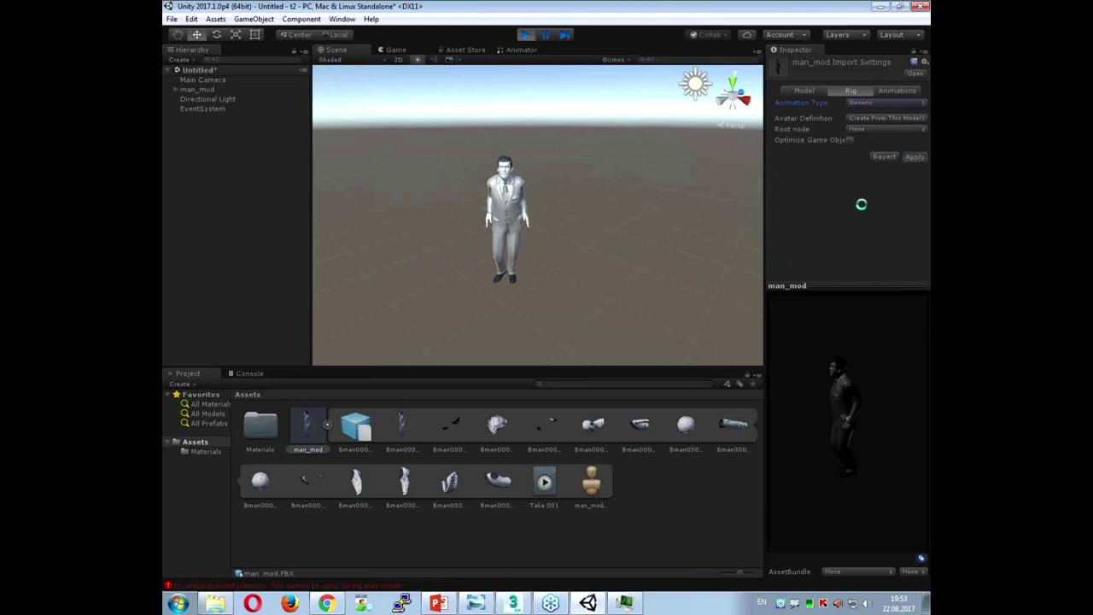
click(873, 103)
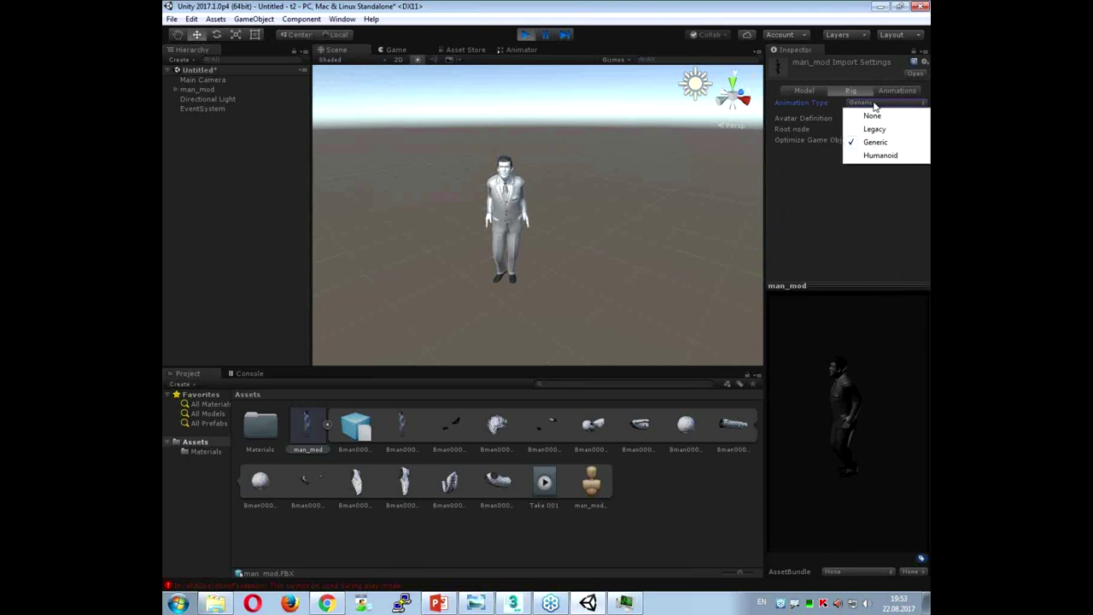
click(890, 143)
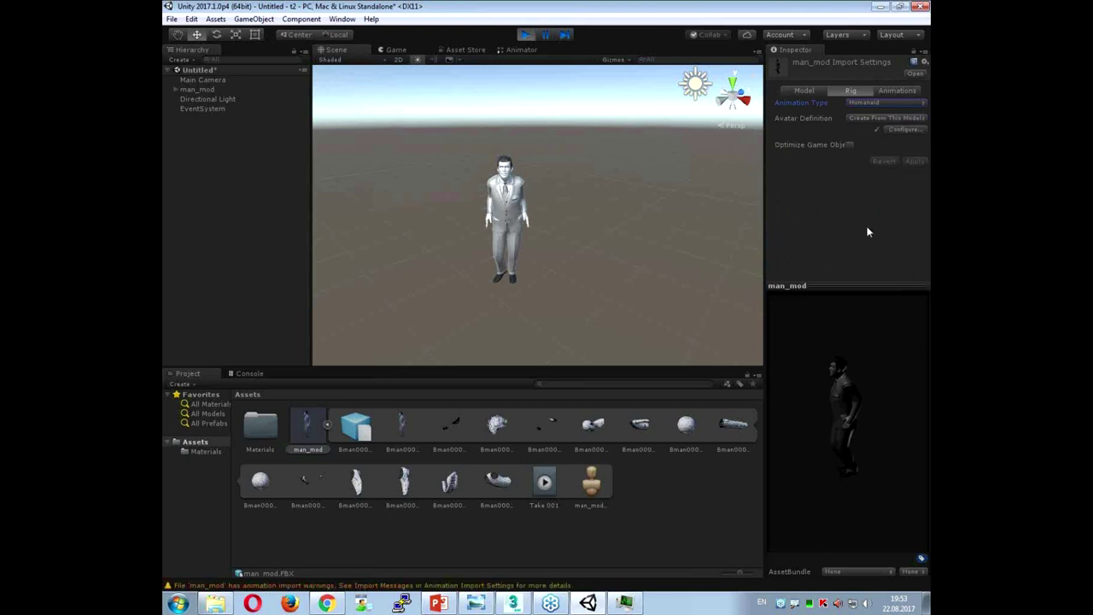
Step: Exit play mode and open man_mod's avatar configuration, saving the scene as a1 in the Assets folder
click(905, 130)
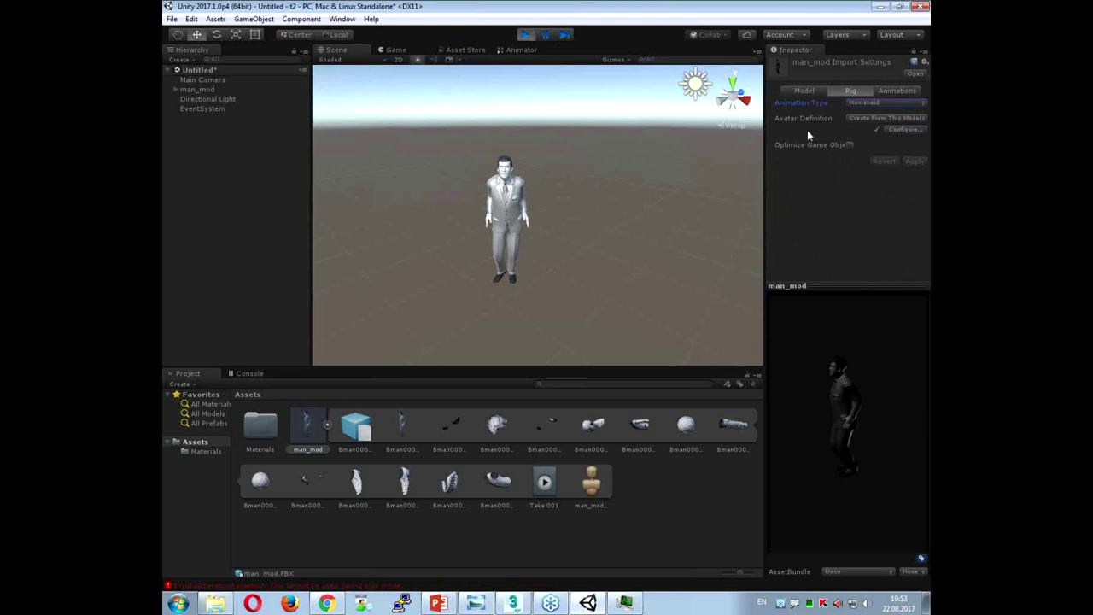
click(525, 35)
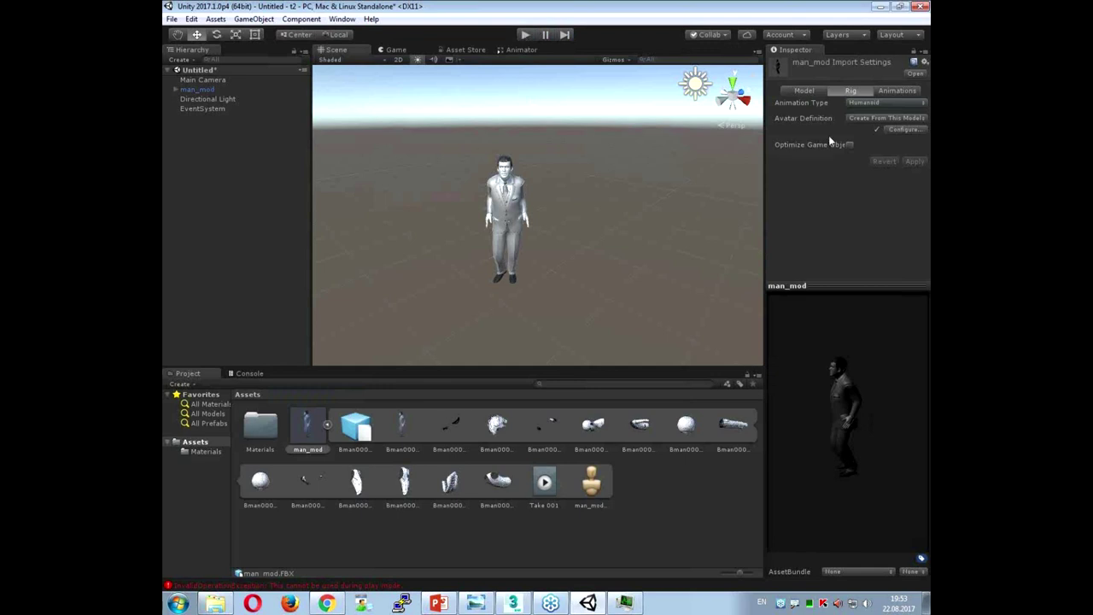
click(903, 130)
click(525, 323)
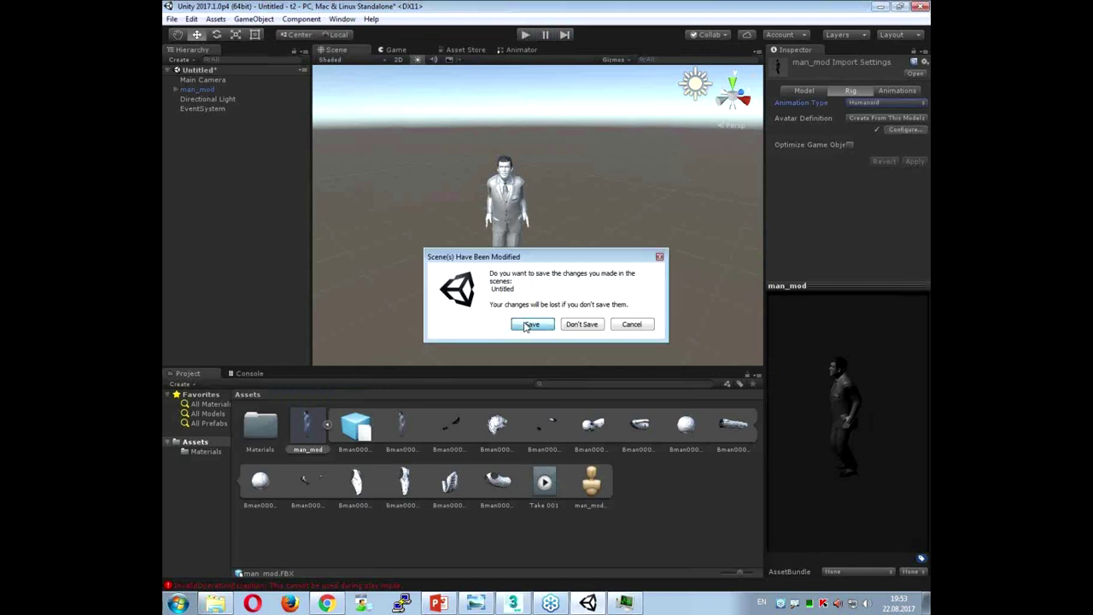
text(a1)
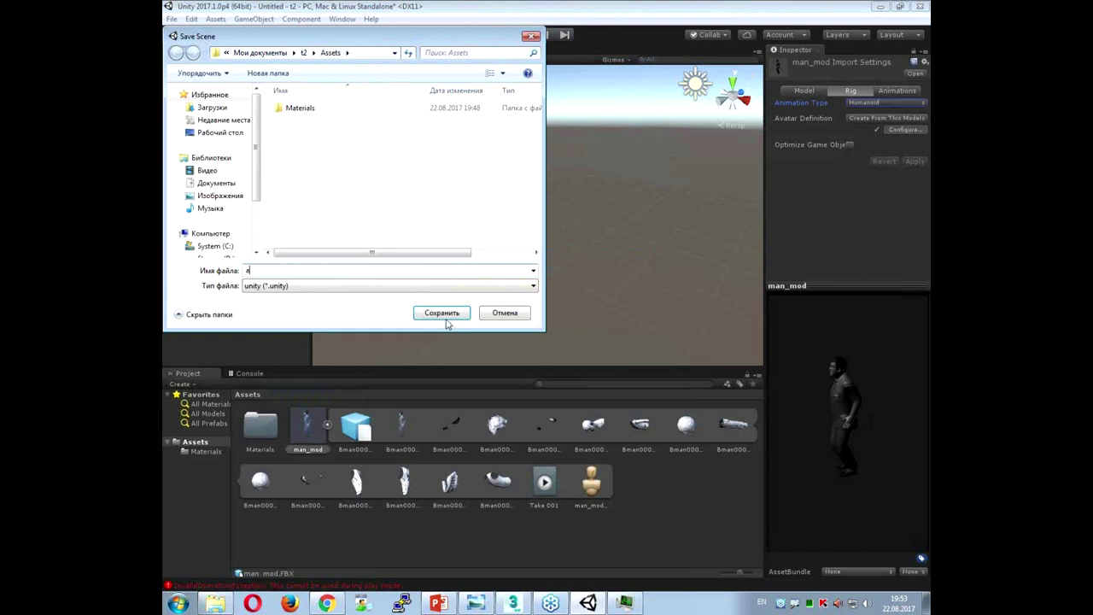
click(441, 315)
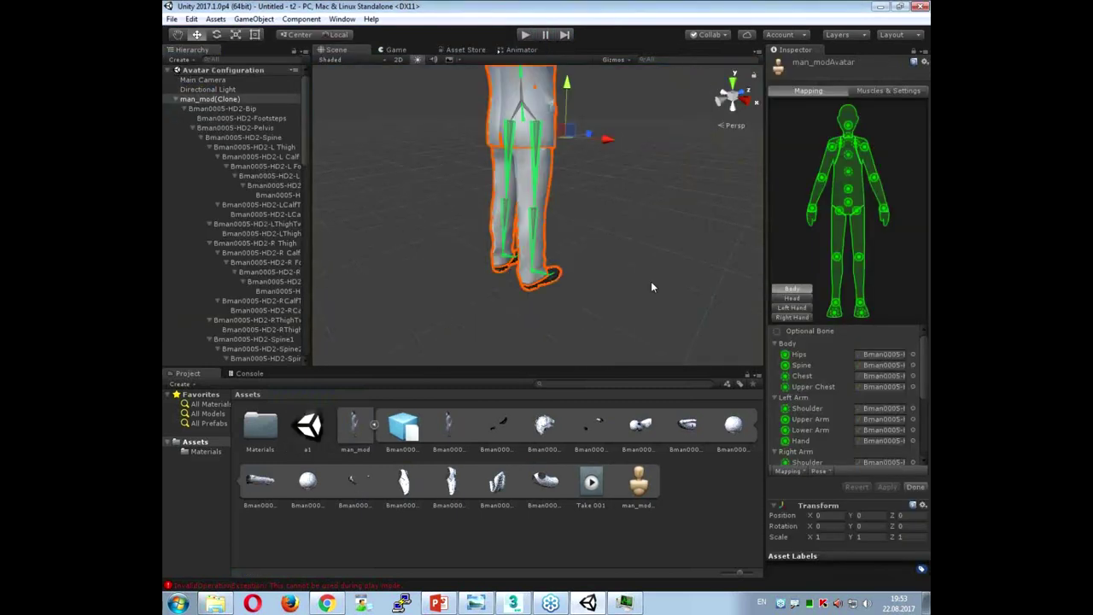
Step: Inspect the avatar's bone mapping on the whole figure, checking the Hips and Chest bones
alt+drag(642, 268, 596, 264)
scroll(502, 236, down, 5)
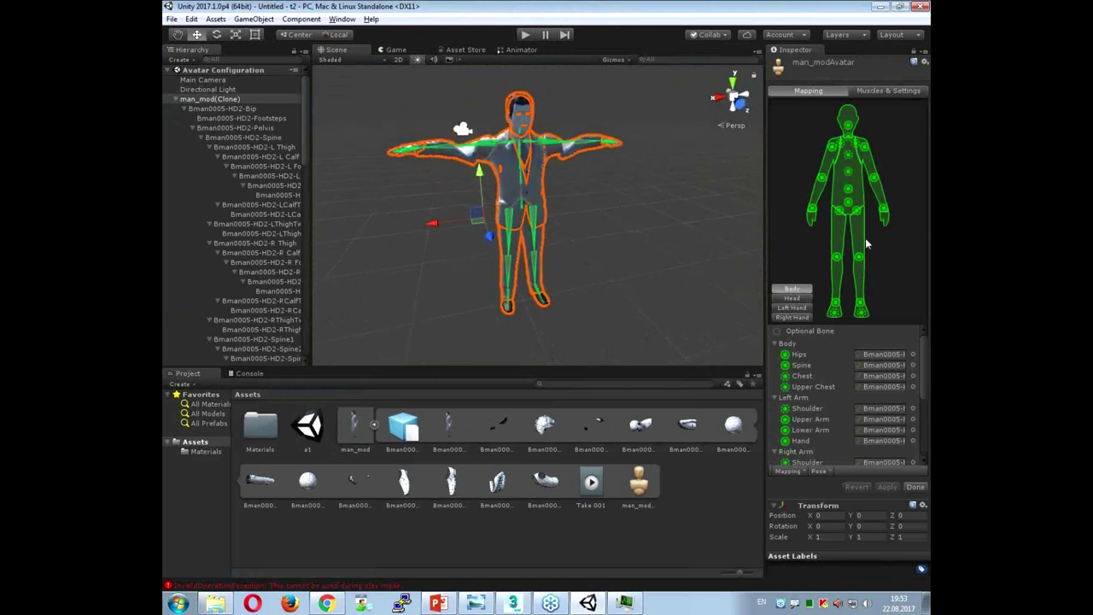
click(801, 355)
click(802, 375)
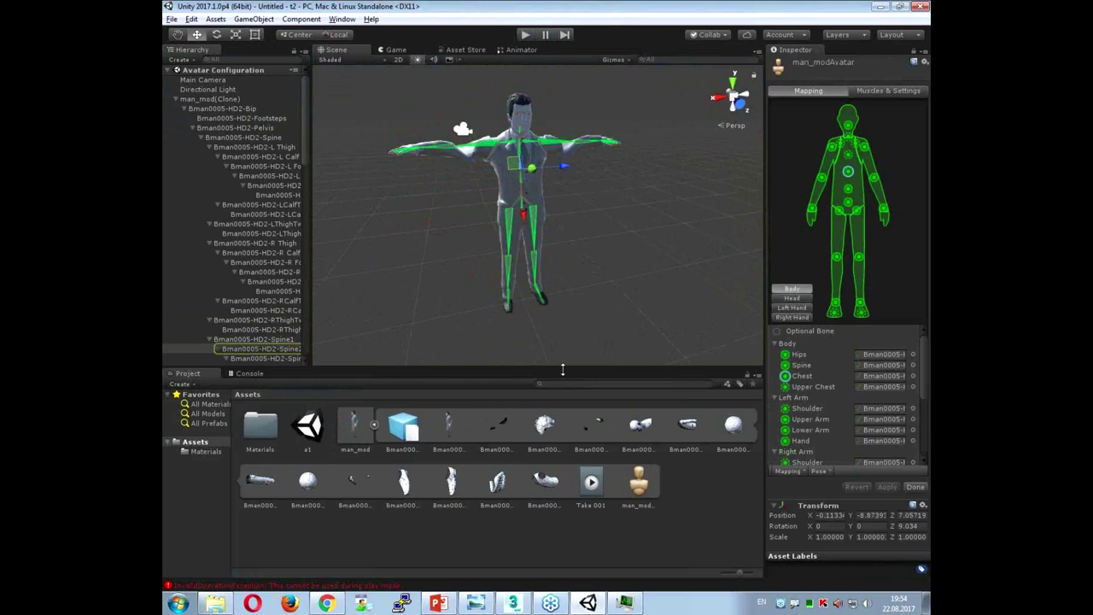
Step: Preview the avatar's Finger Open Close and Spine Front-Back muscle movements, and finish the avatar configuration
click(884, 90)
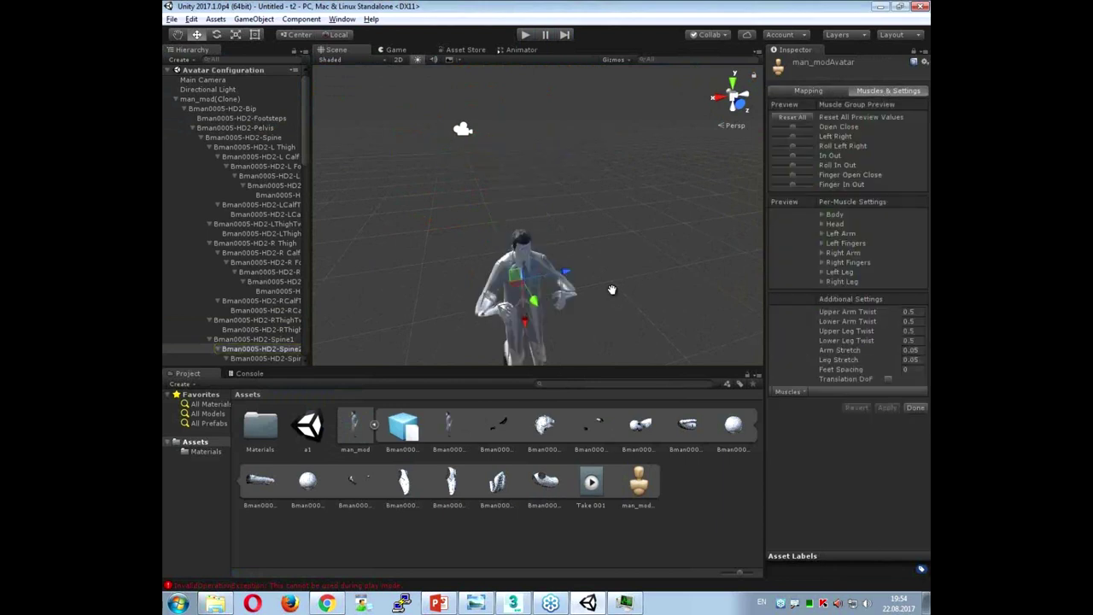
scroll(611, 289, up, 6)
alt+drag(625, 195, 621, 273)
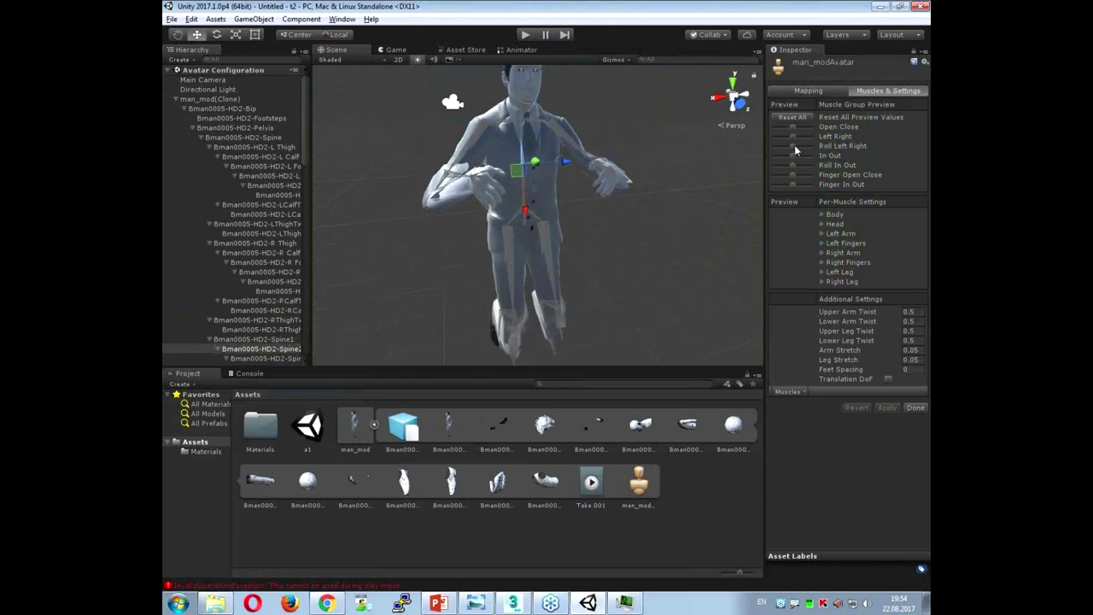
mouse_move(793, 176)
mouse_down()
mouse_move(810, 176)
mouse_move(793, 179)
mouse_up()
click(822, 215)
mouse_move(790, 229)
mouse_down()
mouse_move(775, 230)
mouse_move(798, 234)
mouse_move(785, 230)
mouse_up()
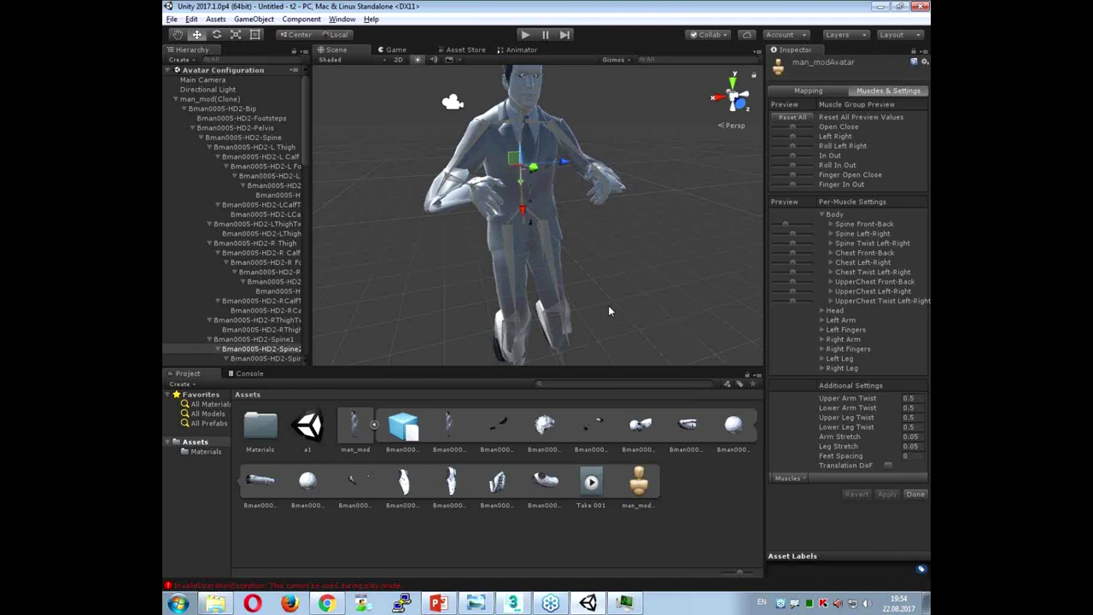
click(914, 494)
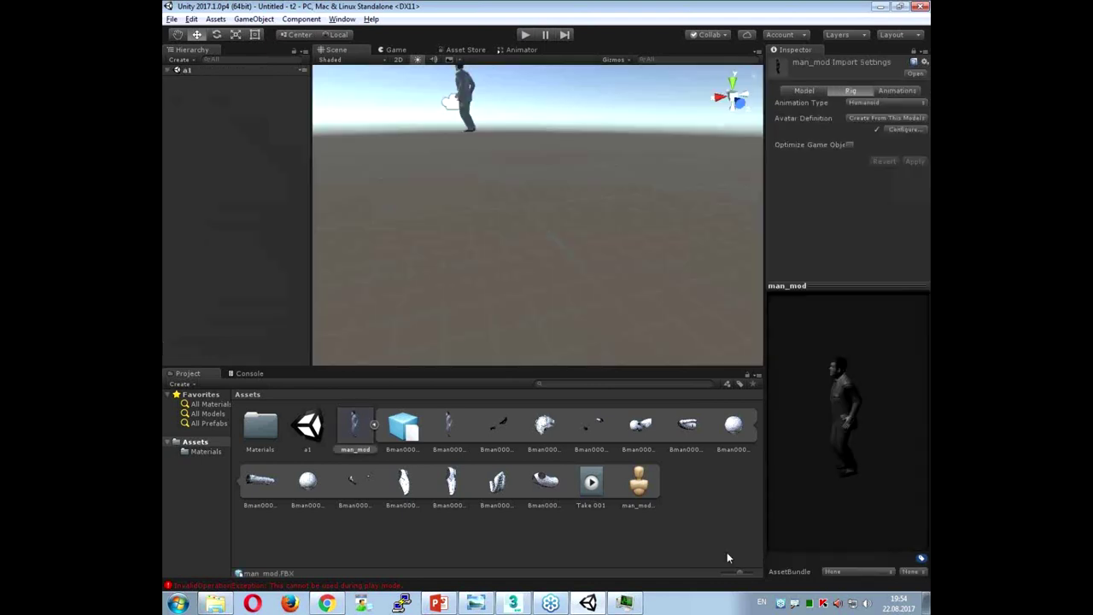
Step: Expand the a1 scene's objects and inspect the Main Camera and the placed man_mod's Animator component
right_drag(427, 198, 722, 158)
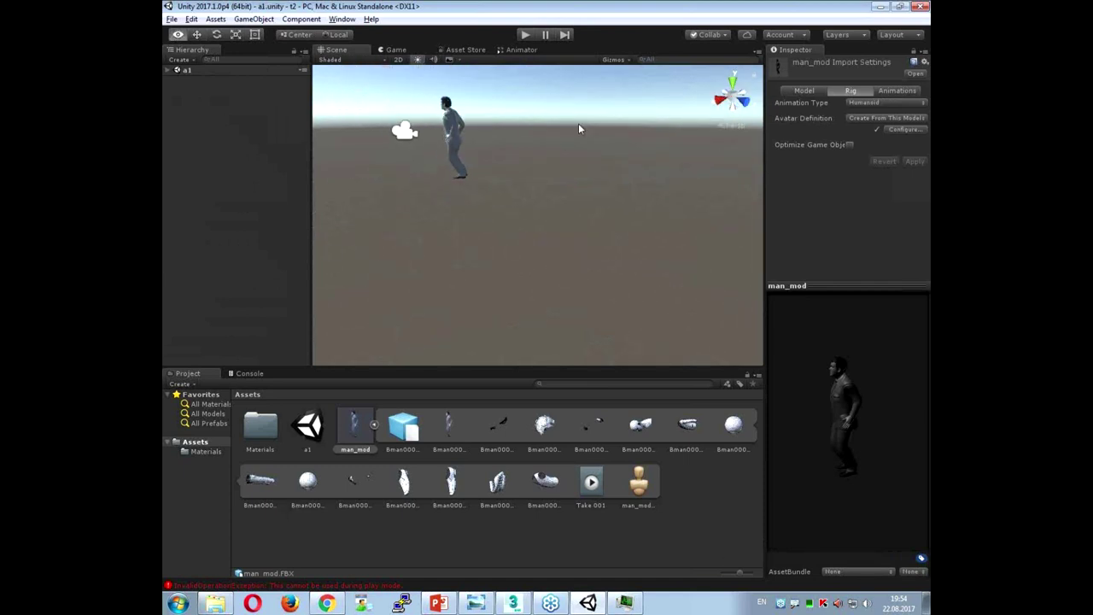
click(168, 69)
click(202, 79)
middle_drag(463, 188, 650, 335)
scroll(649, 335, up, 3)
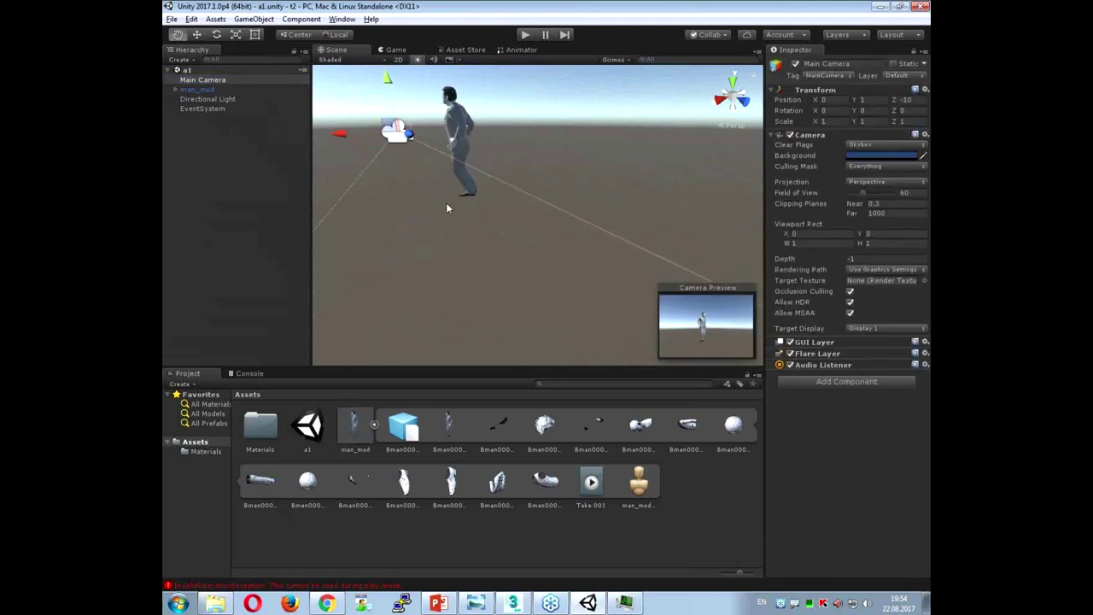
click(360, 419)
click(459, 119)
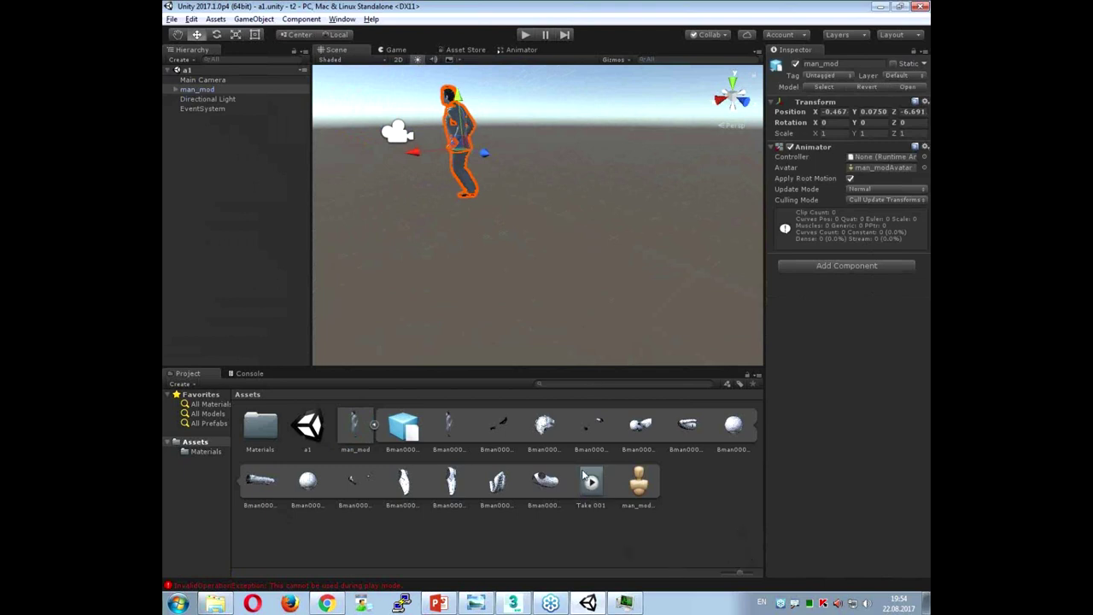
Step: Create an Animator Controller in the Assets folder and open it in the Animator view
right_click(688, 483)
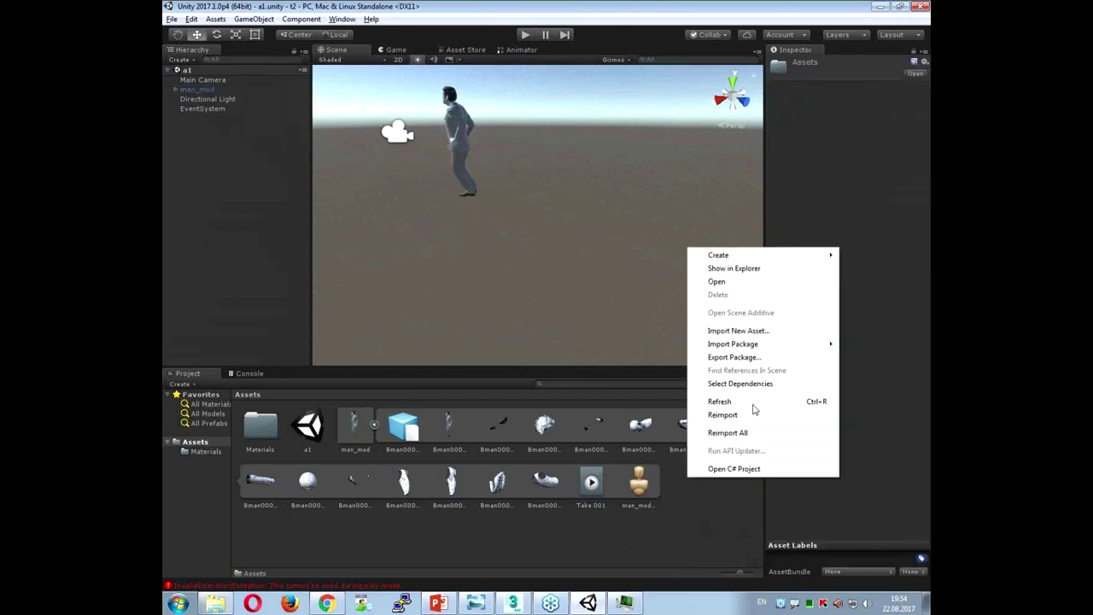
mouse_move(742, 254)
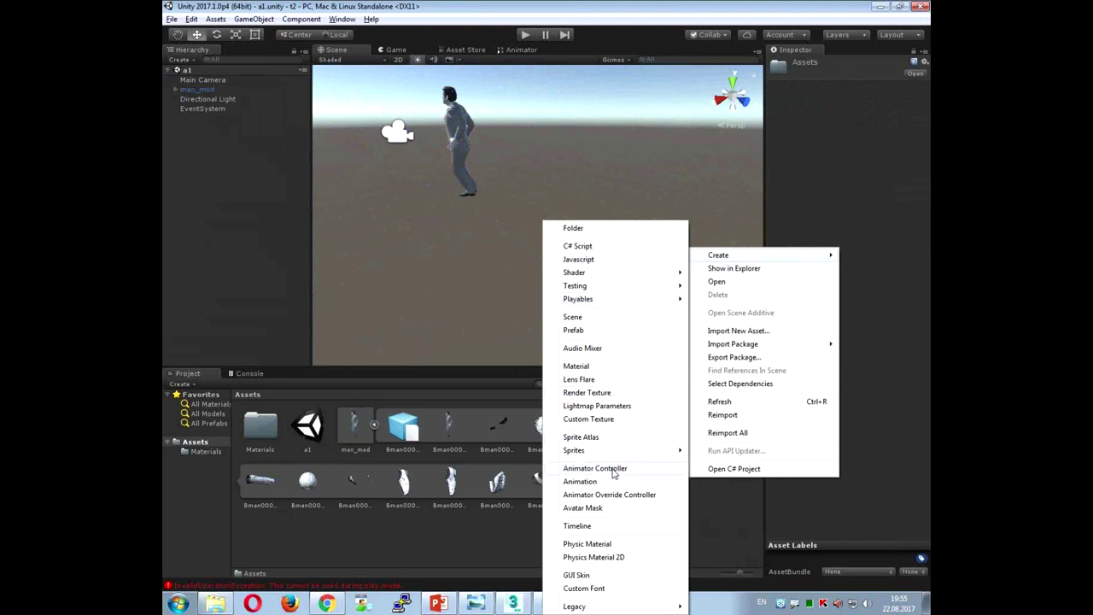
click(612, 472)
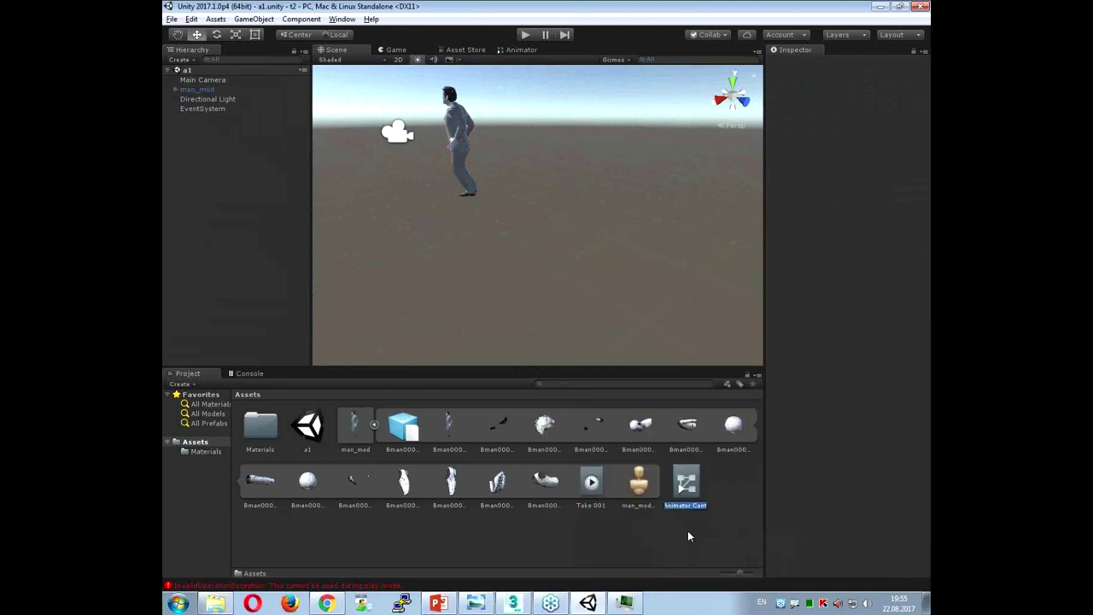
double_click(689, 481)
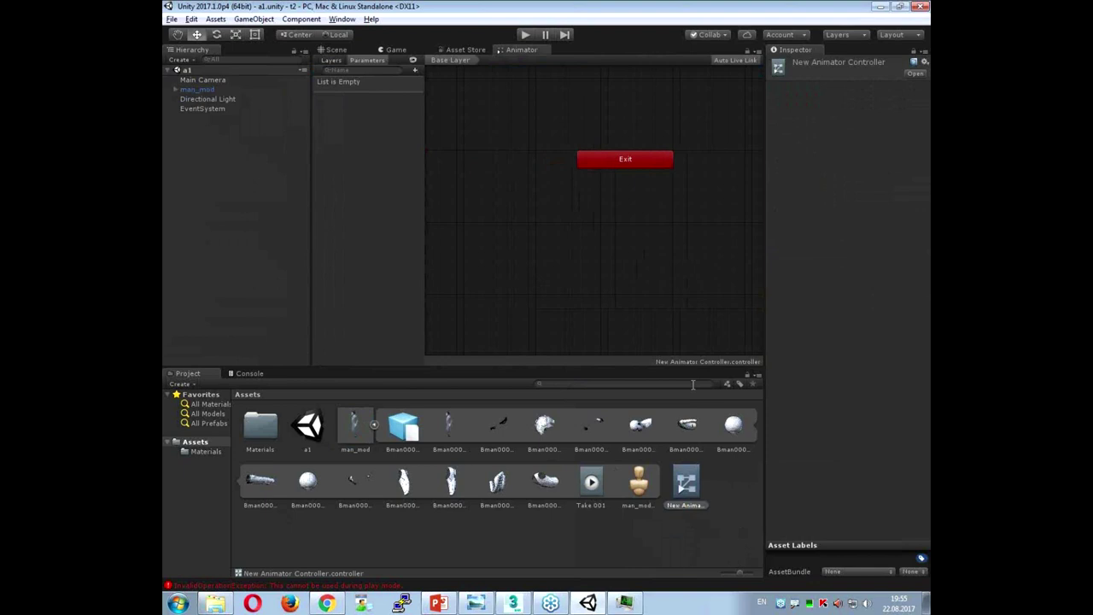
click(689, 489)
key(Delete)
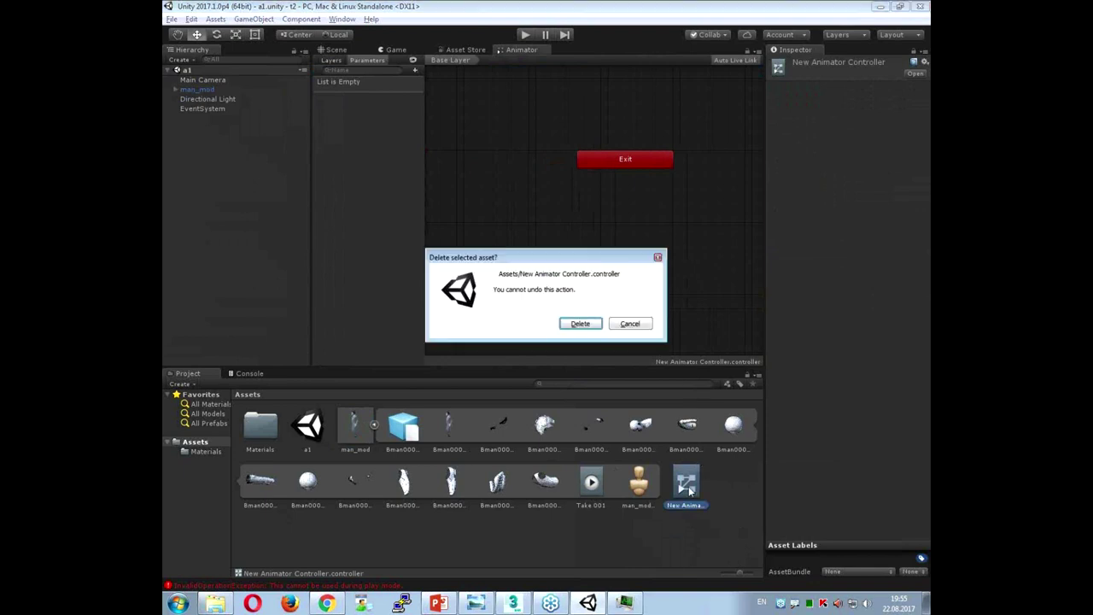
click(630, 324)
Step: Add the Take 001 clip to the controller's Base Layer as a state and reposition it in the graph
drag(597, 487, 517, 205)
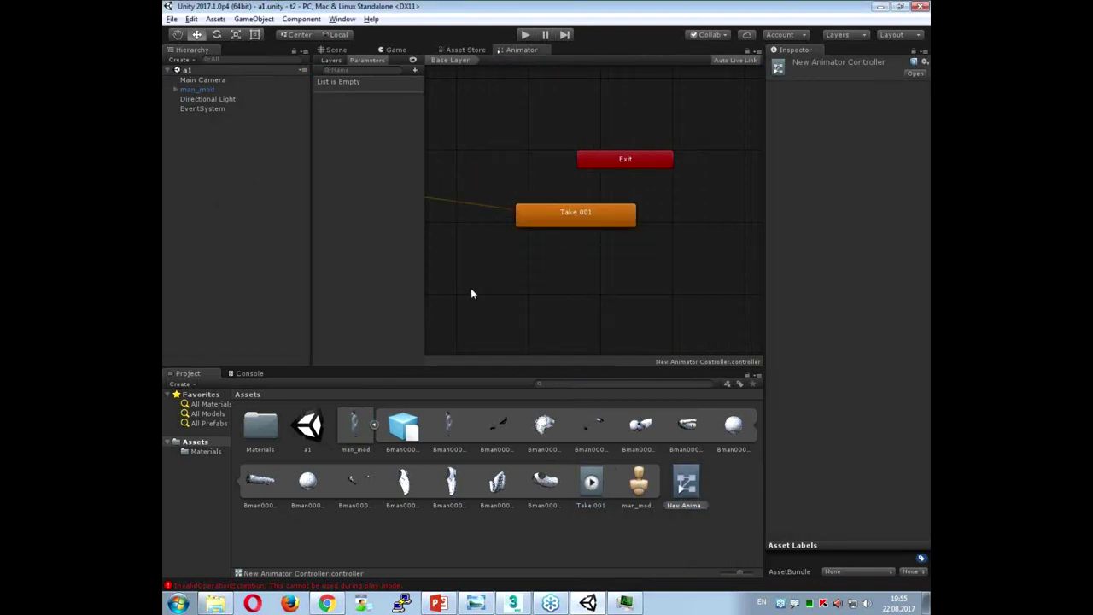
middle_drag(516, 265, 589, 309)
drag(683, 212, 537, 236)
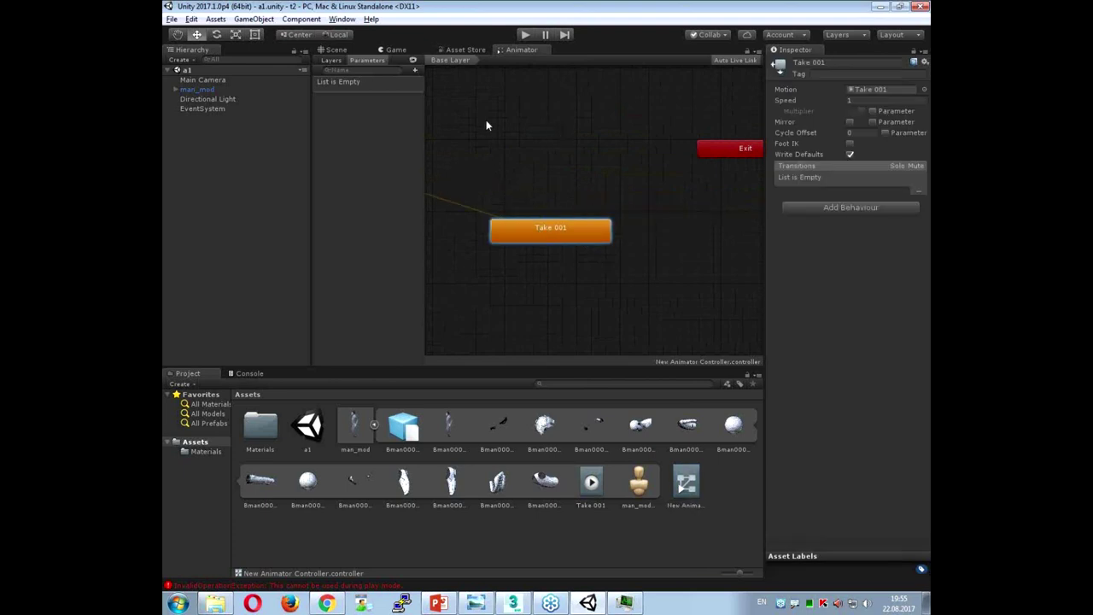
Step: Inspect the Take 001 clip, the placed man's Animator component and the man_mod asset's Rig and Model import settings
click(591, 483)
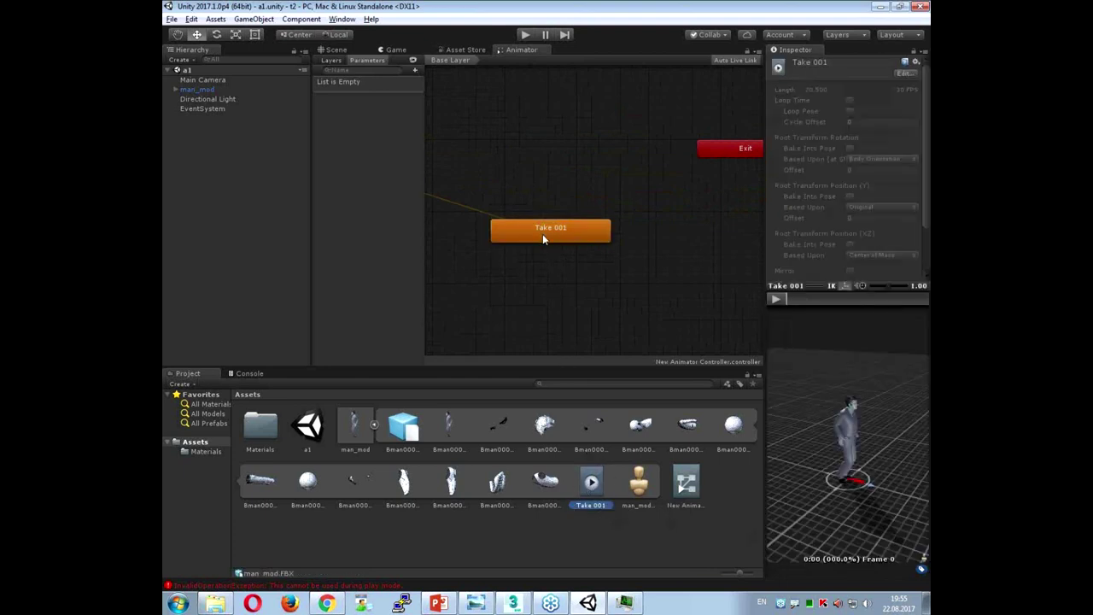
click(351, 50)
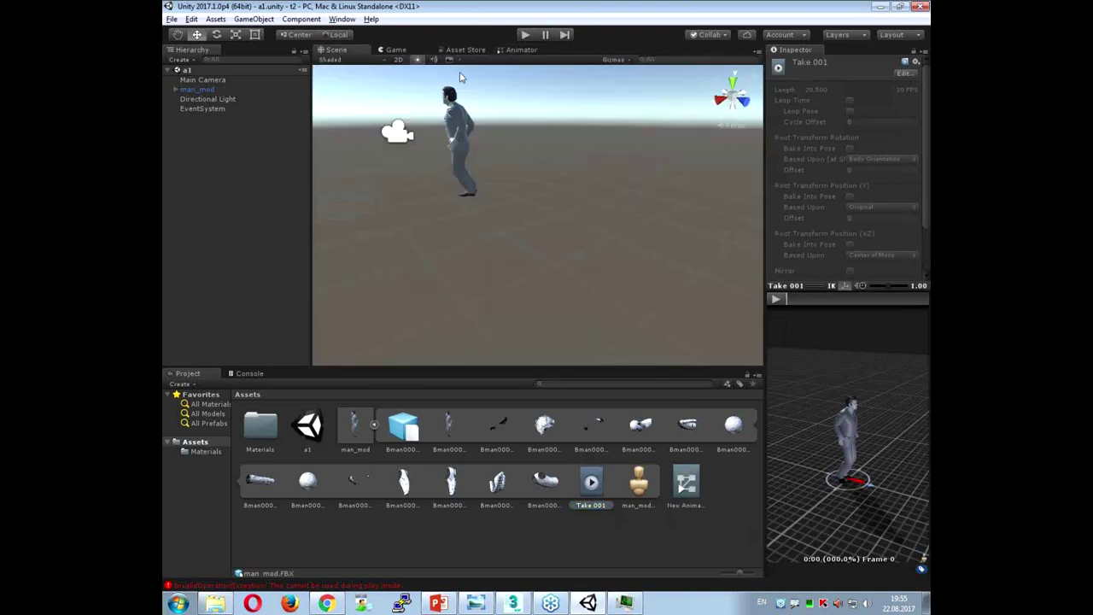
click(461, 123)
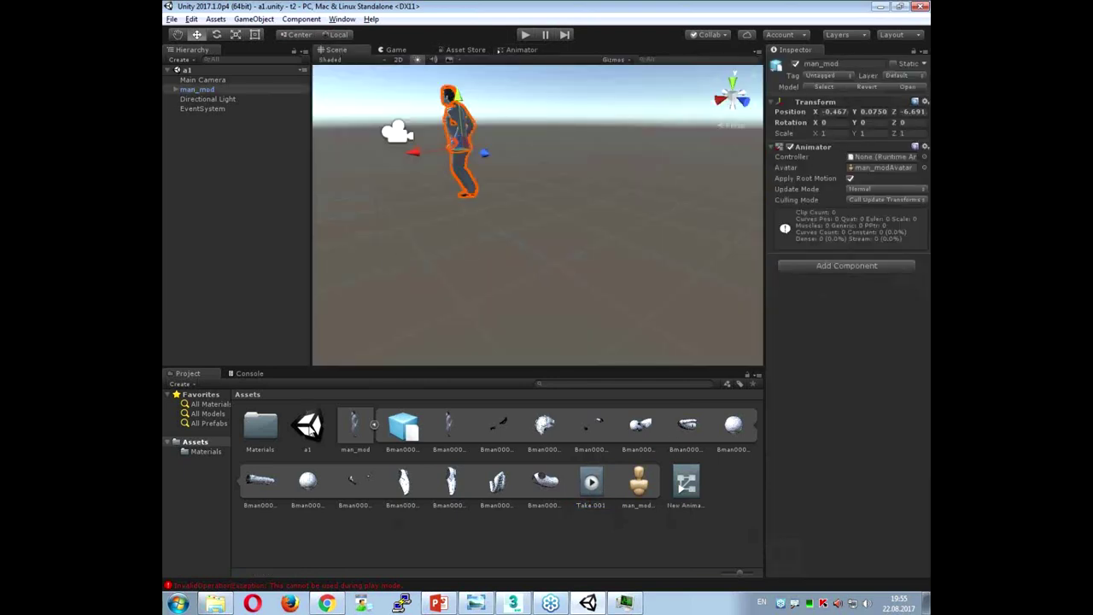
click(353, 430)
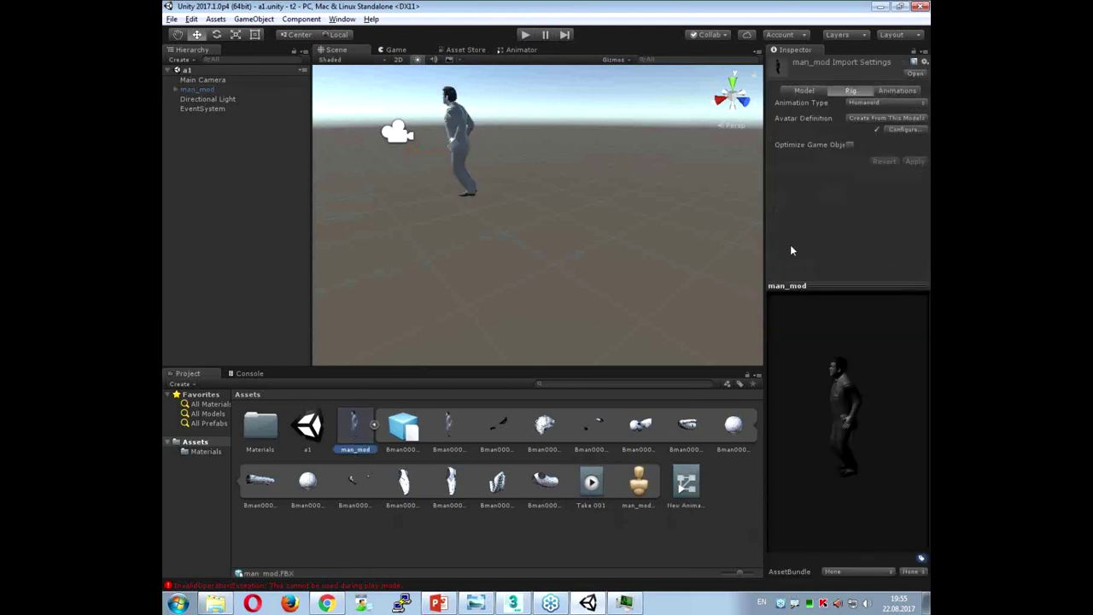
click(800, 90)
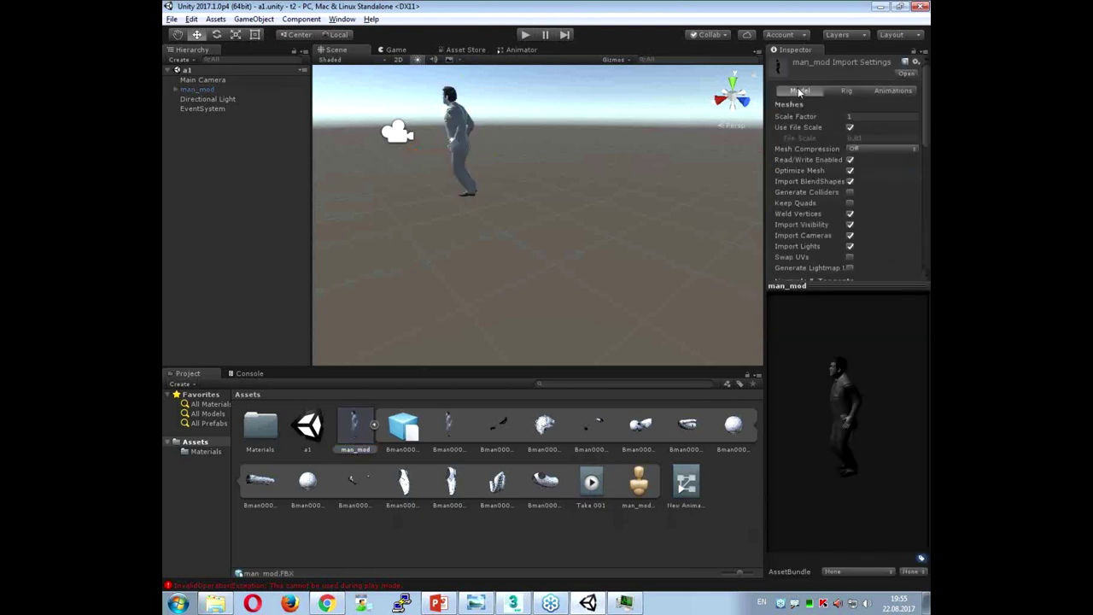
Step: Assign New Animator Controller as the Animator controller of the man_mod object in the scene
click(459, 145)
drag(686, 489, 871, 163)
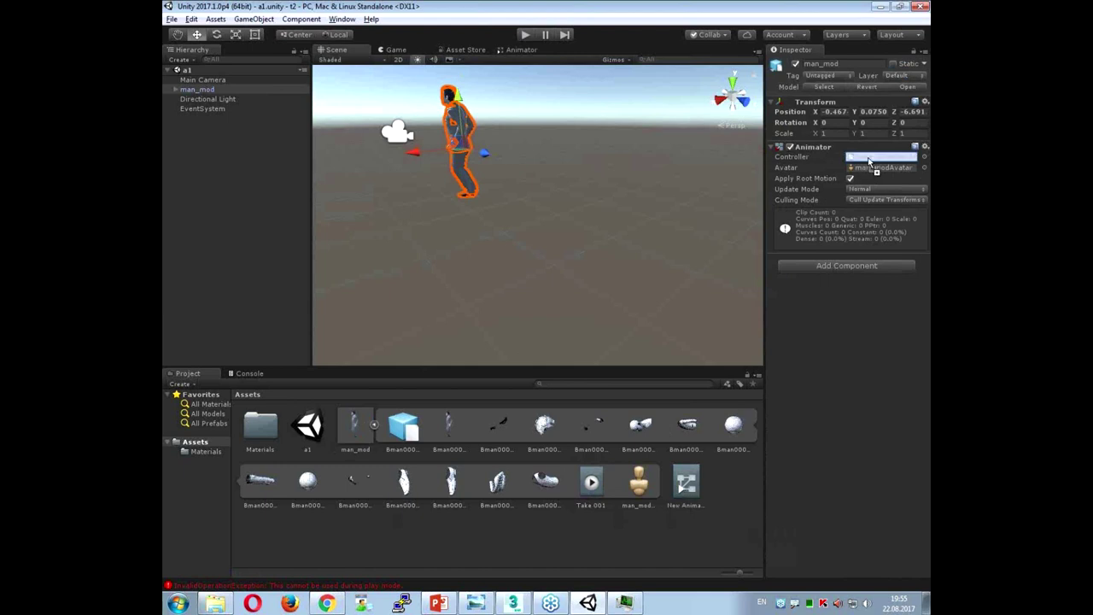
drag(868, 161, 870, 162)
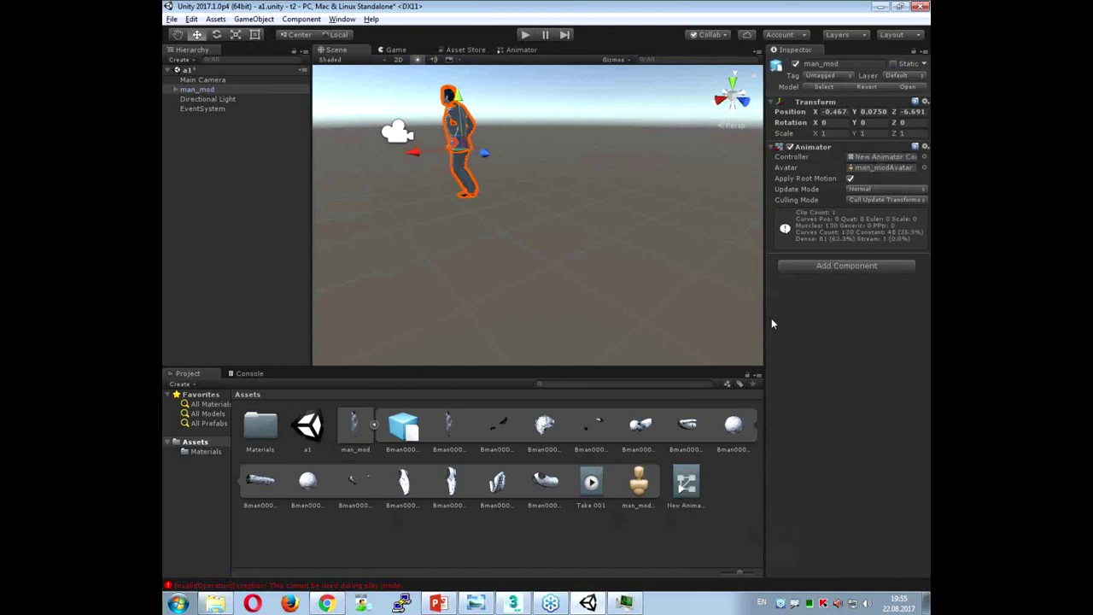
Step: Run the scene to watch the man play the Take 001 animation, and stop play mode
click(525, 34)
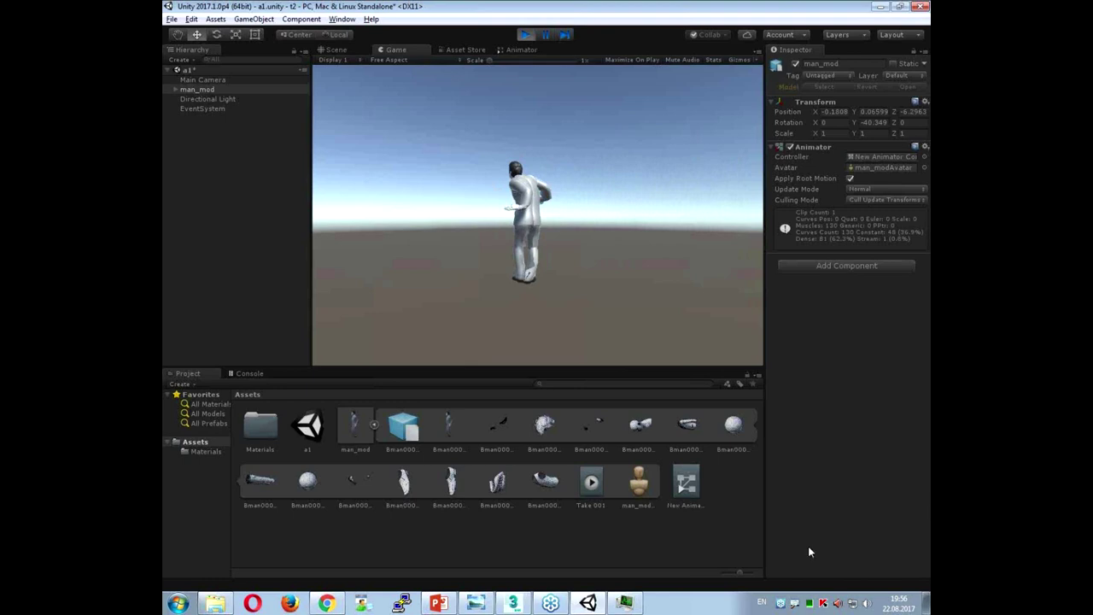
click(606, 534)
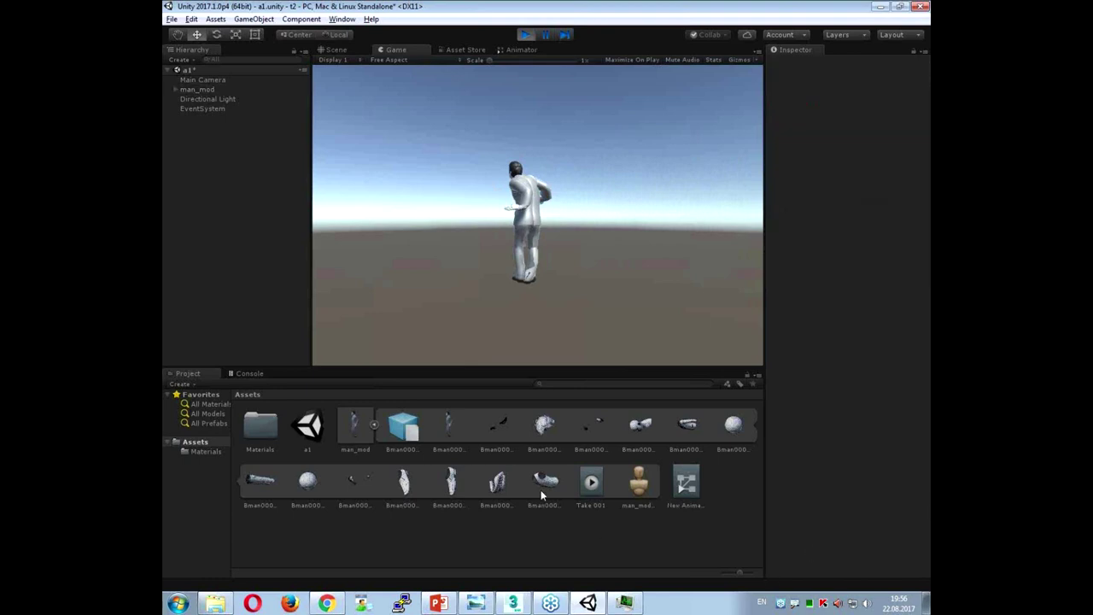
click(525, 35)
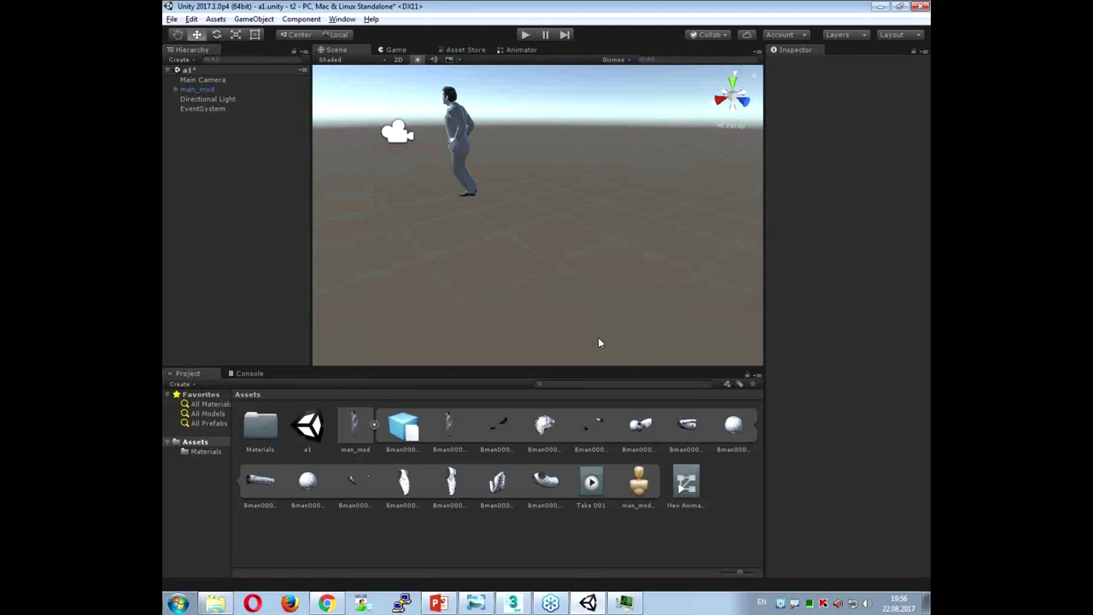
Step: Delete the Take 001 state from the Base Layer of New Animator Controller
double_click(687, 487)
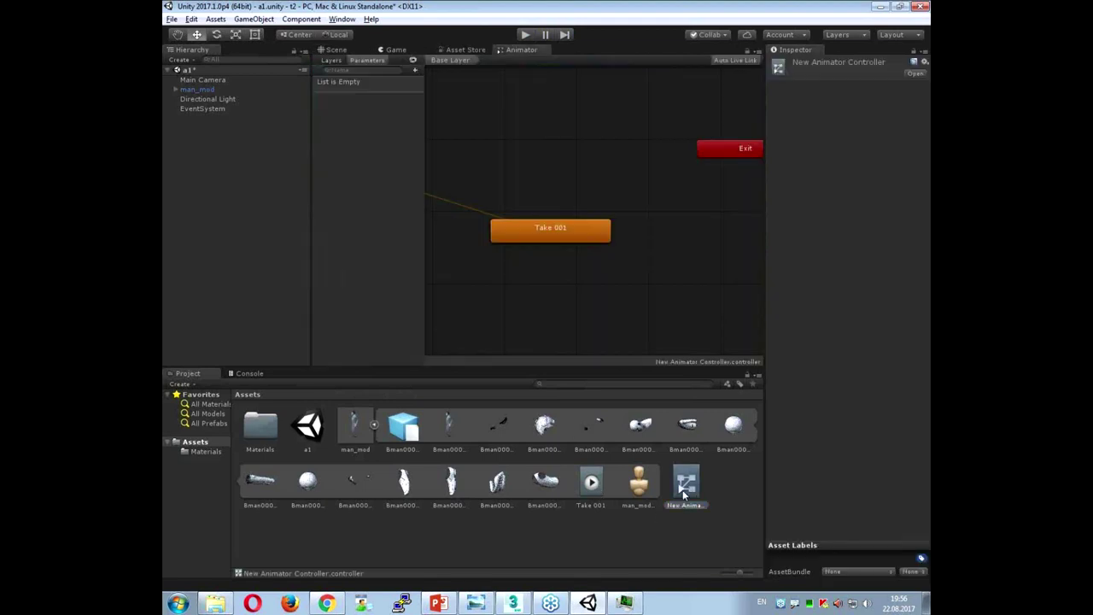
click(539, 228)
key(Delete)
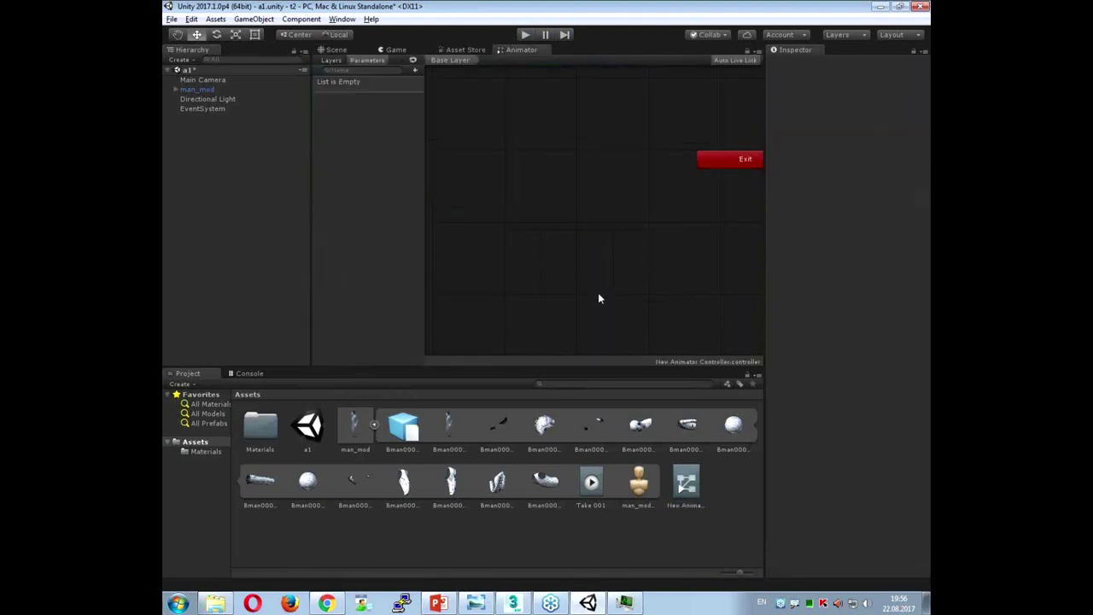
Step: Import only the ThirdPersonCharacter Animation folder from the Characters standard package into the project's assets
click(335, 49)
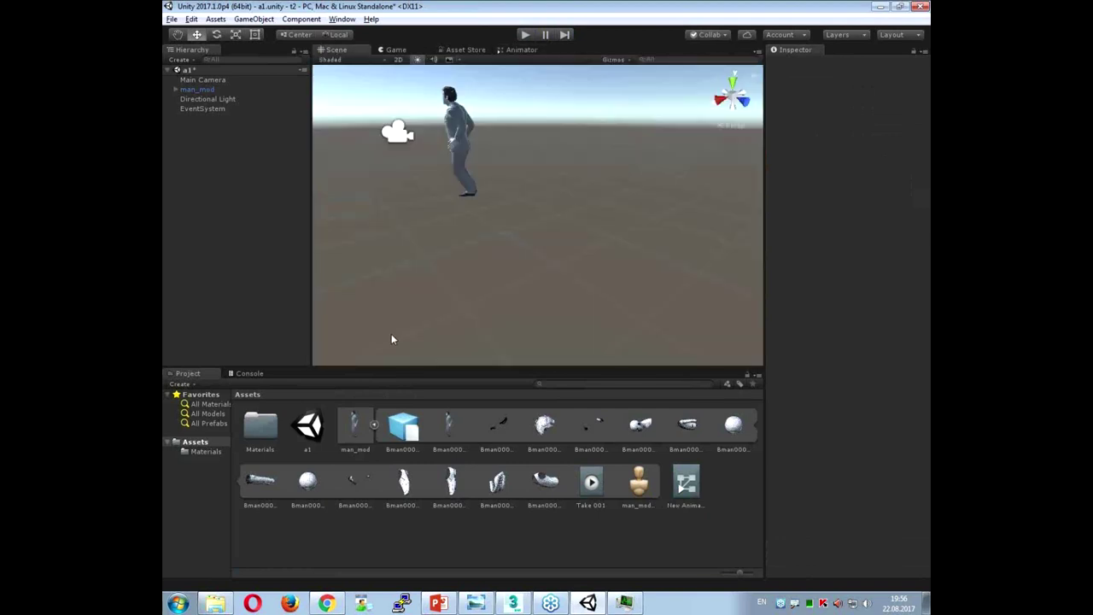
right_click(285, 536)
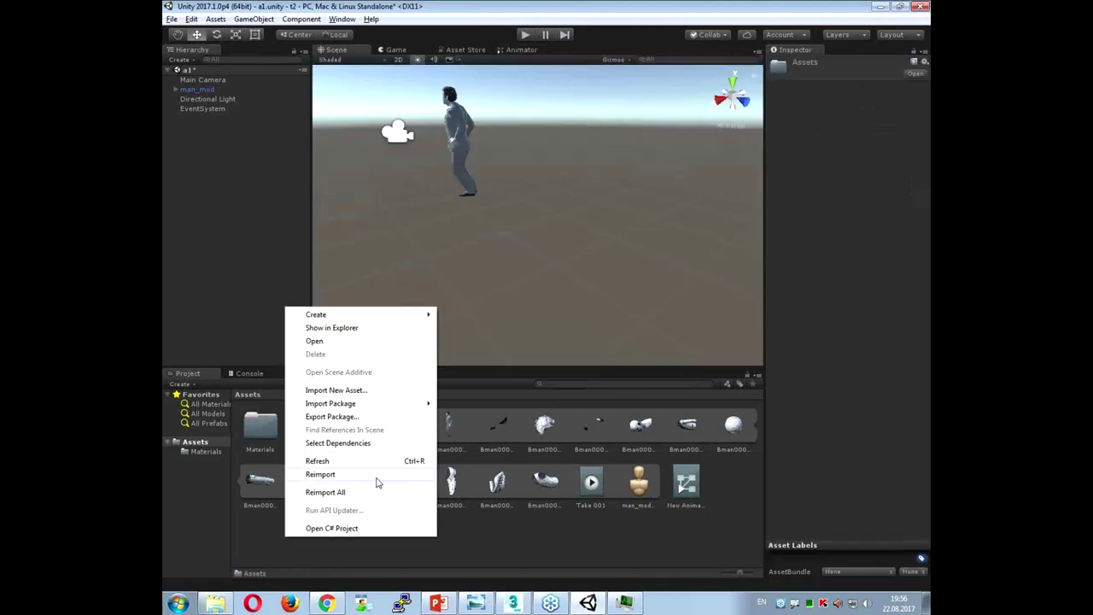
mouse_move(388, 405)
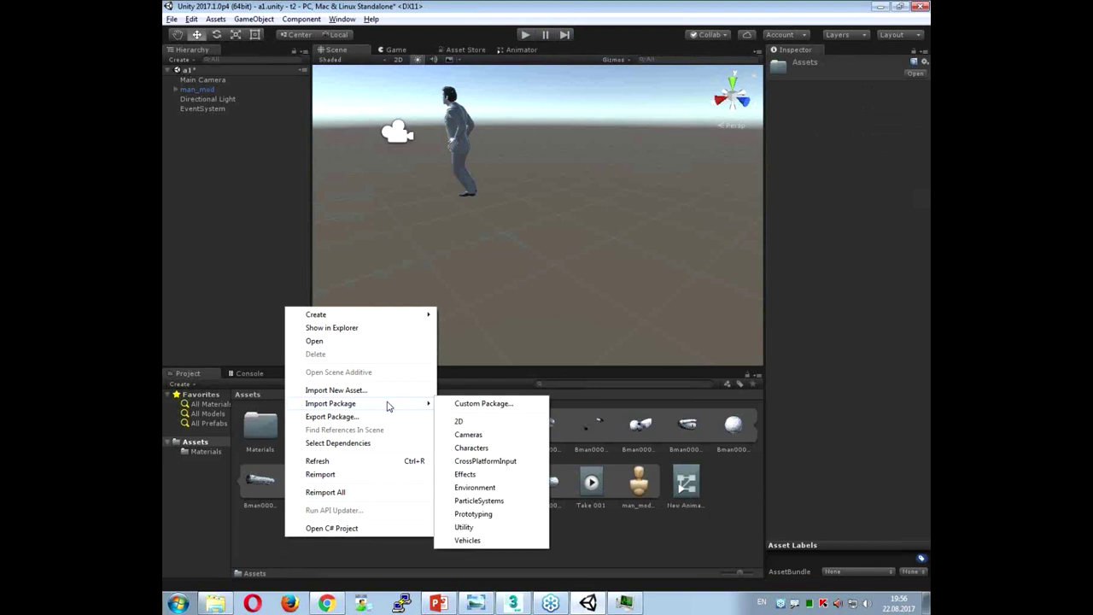
click(489, 452)
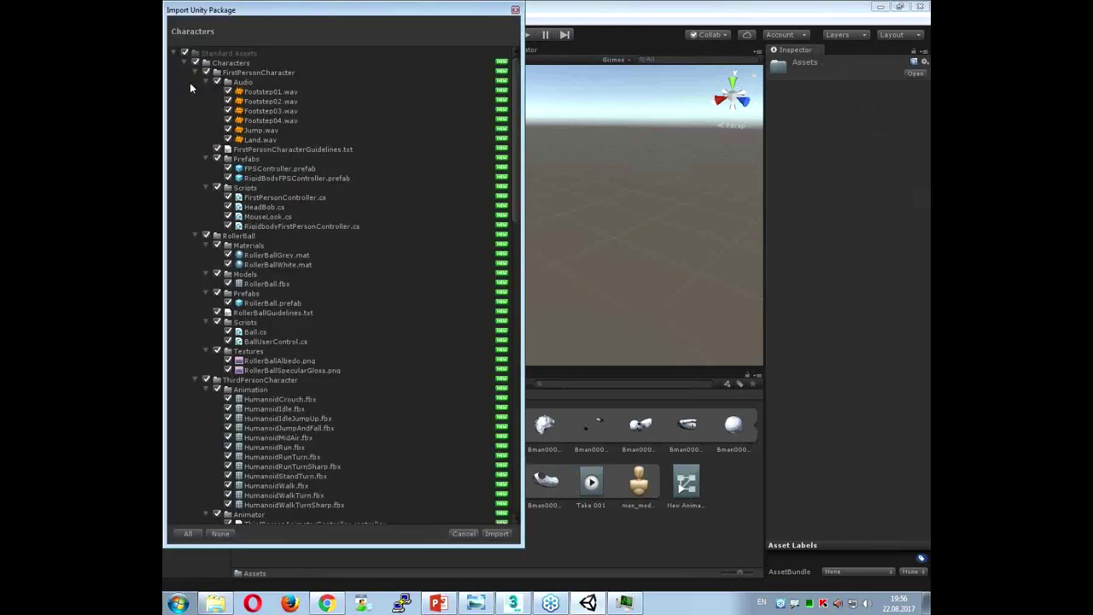
click(185, 53)
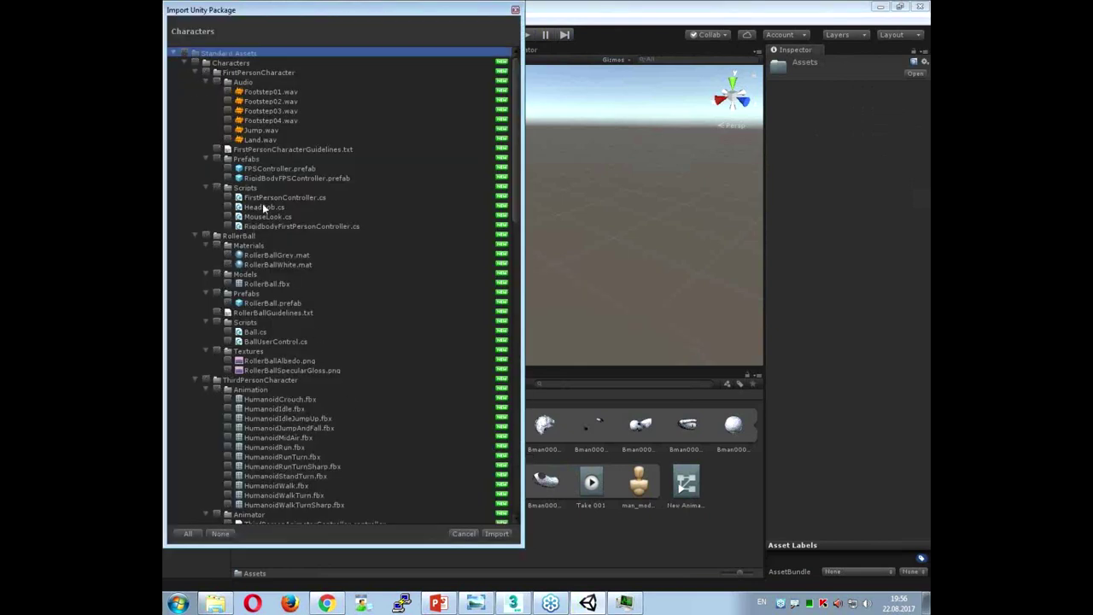
drag(517, 151, 515, 202)
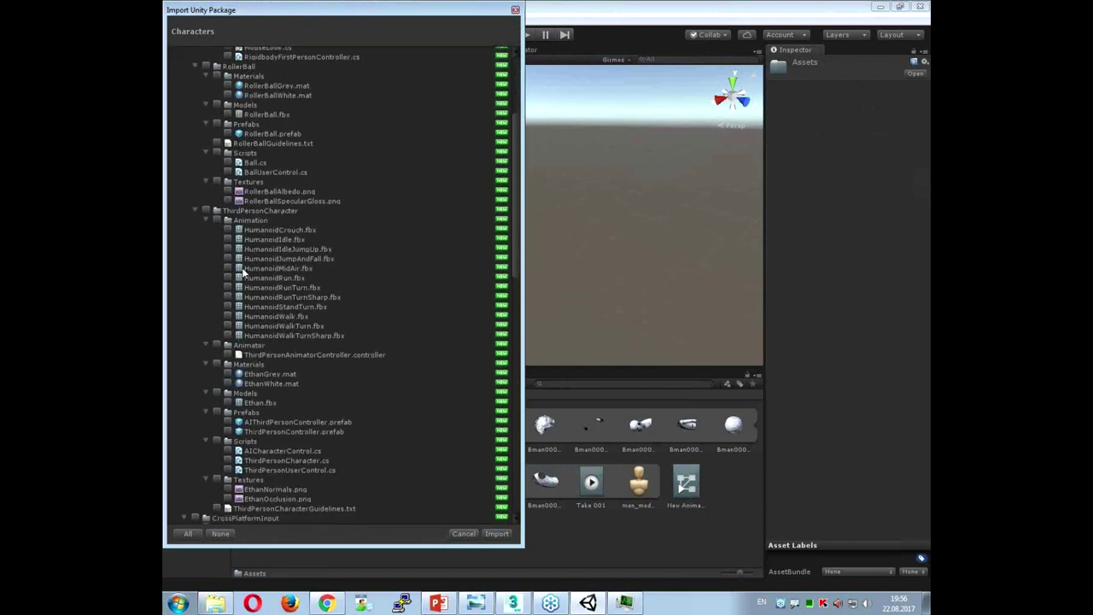
click(215, 221)
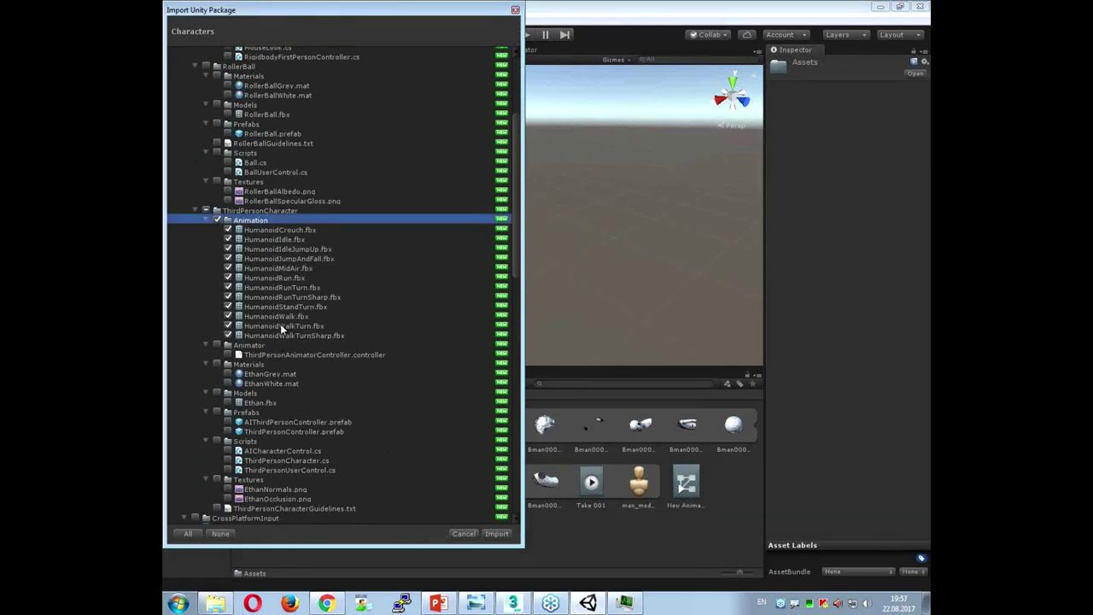
click(484, 536)
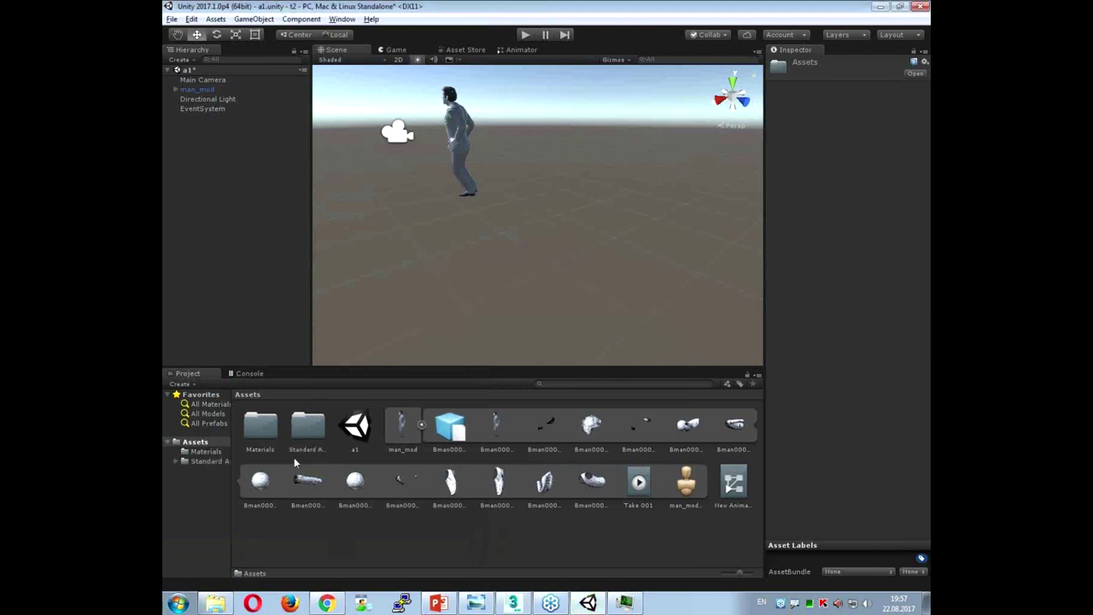
Step: Open the imported ThirdPersonCharacter Animation folder and preview the HumanoidIdle animation
double_click(306, 432)
double_click(261, 427)
double_click(266, 429)
double_click(266, 429)
click(308, 427)
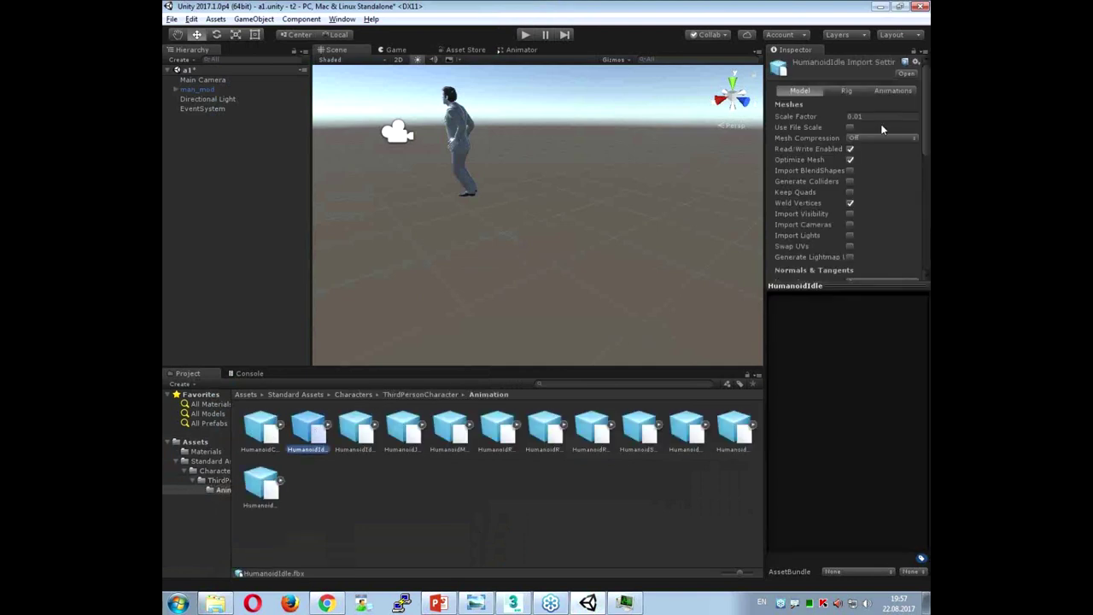
click(891, 89)
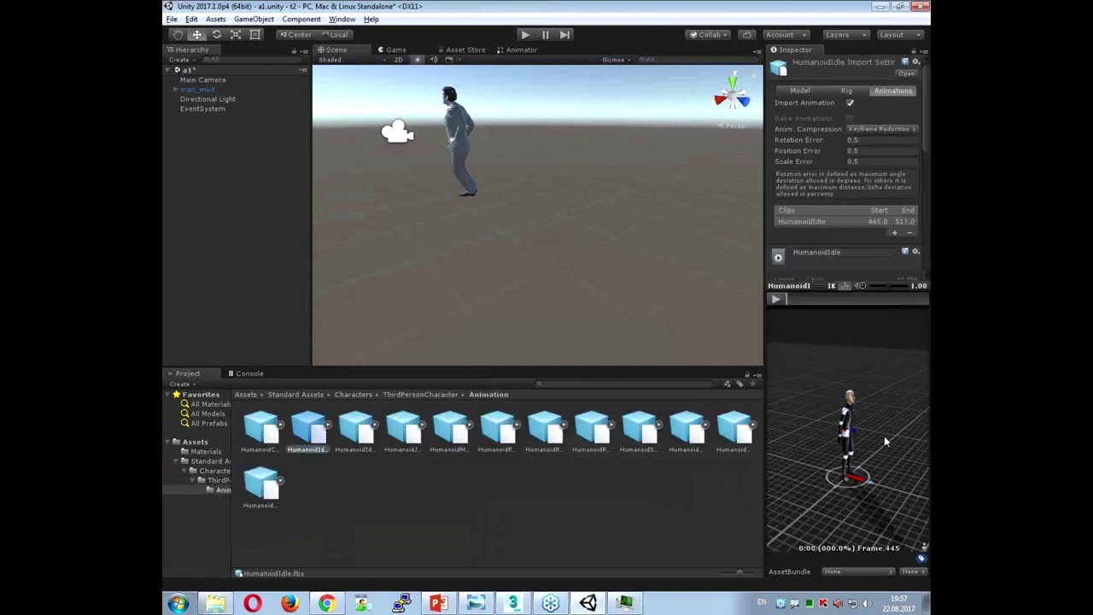
click(777, 300)
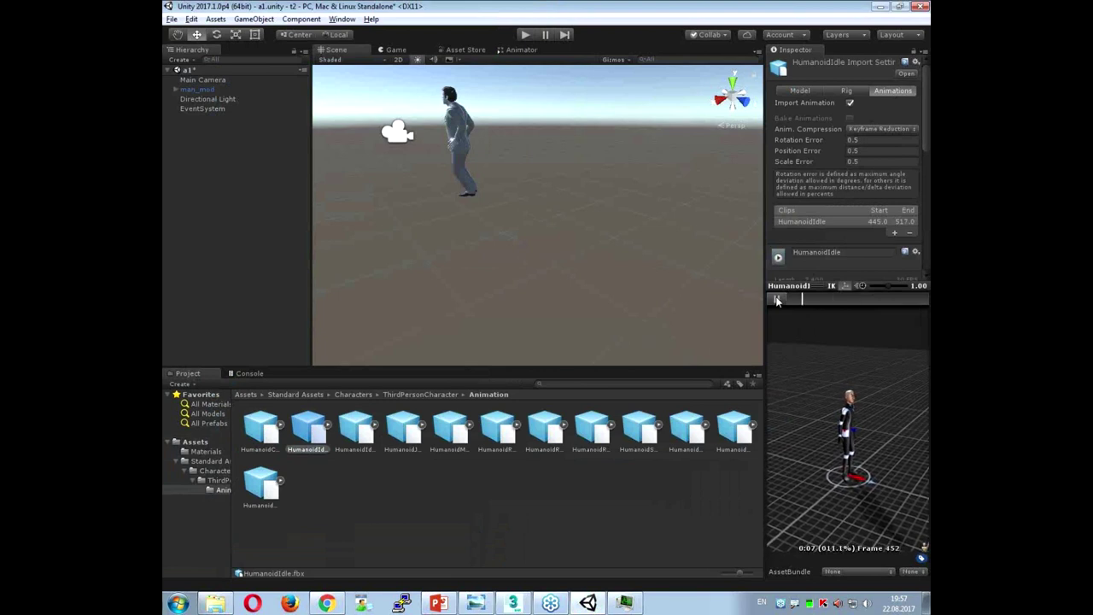
Step: Preview the HumanoidIdleJumpUp and HumanoidRun animations
click(357, 428)
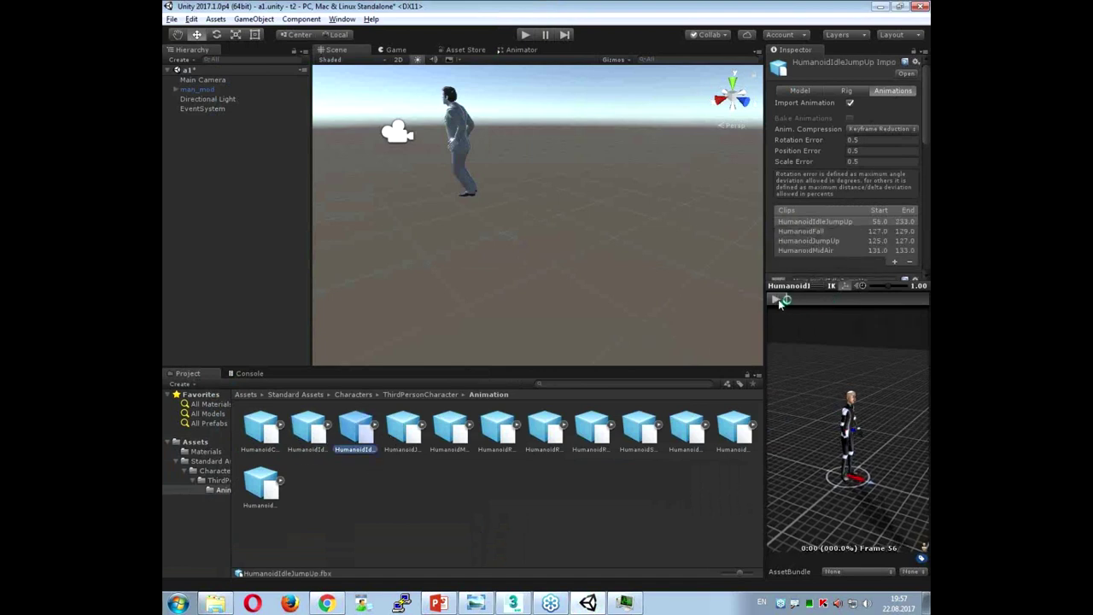
click(725, 339)
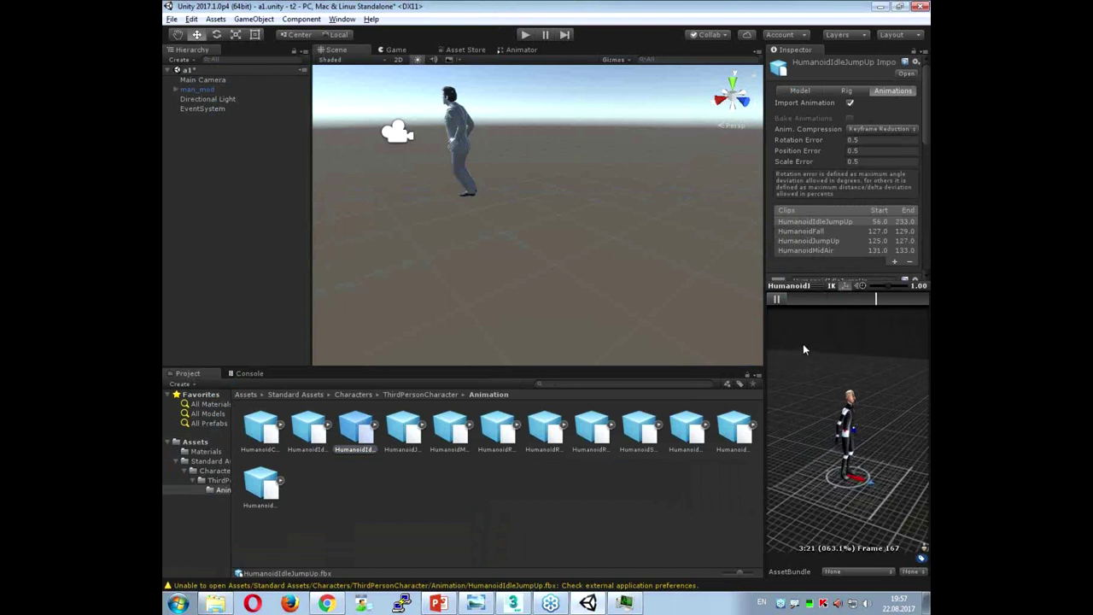
click(497, 427)
click(777, 300)
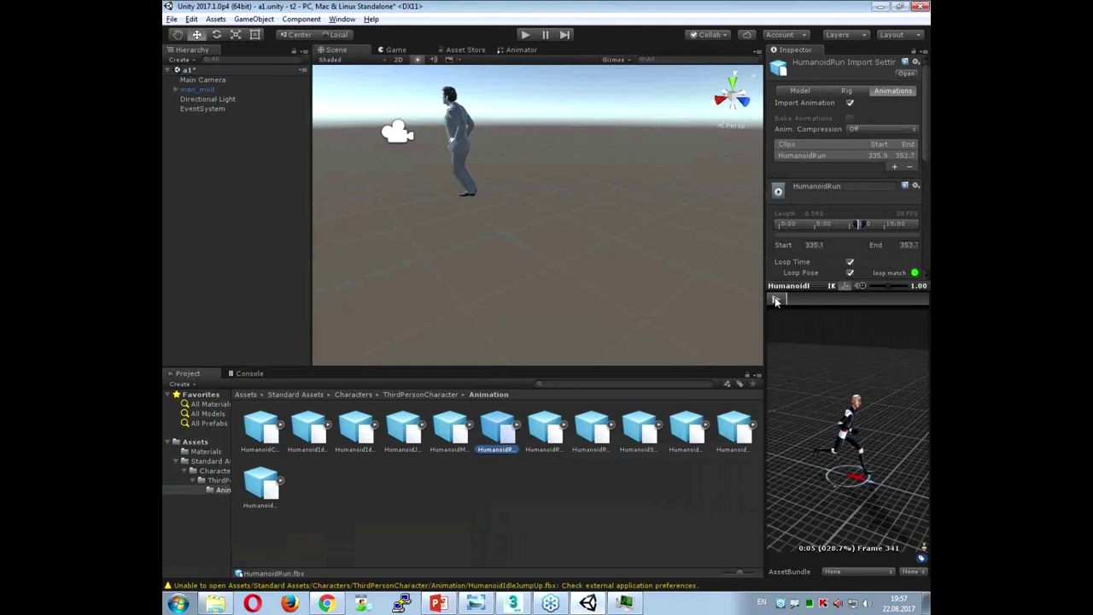
click(776, 300)
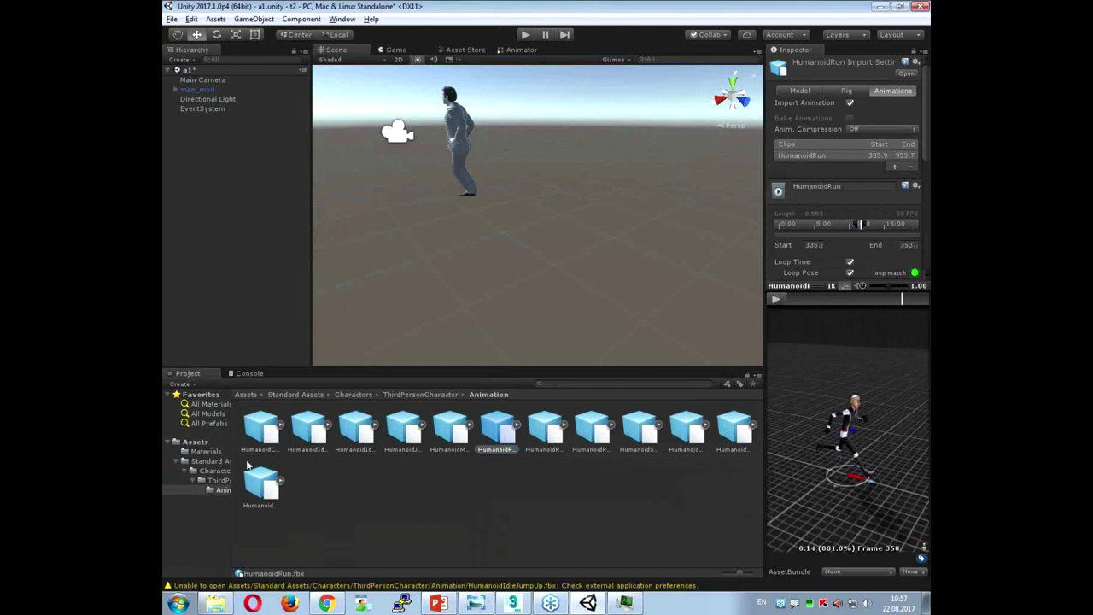
Step: Open New Animator Controller, preview HumanoidJumpAndFall and HumanoidRun, and add HumanoidRun to the Base Layer as a state
click(198, 442)
double_click(733, 484)
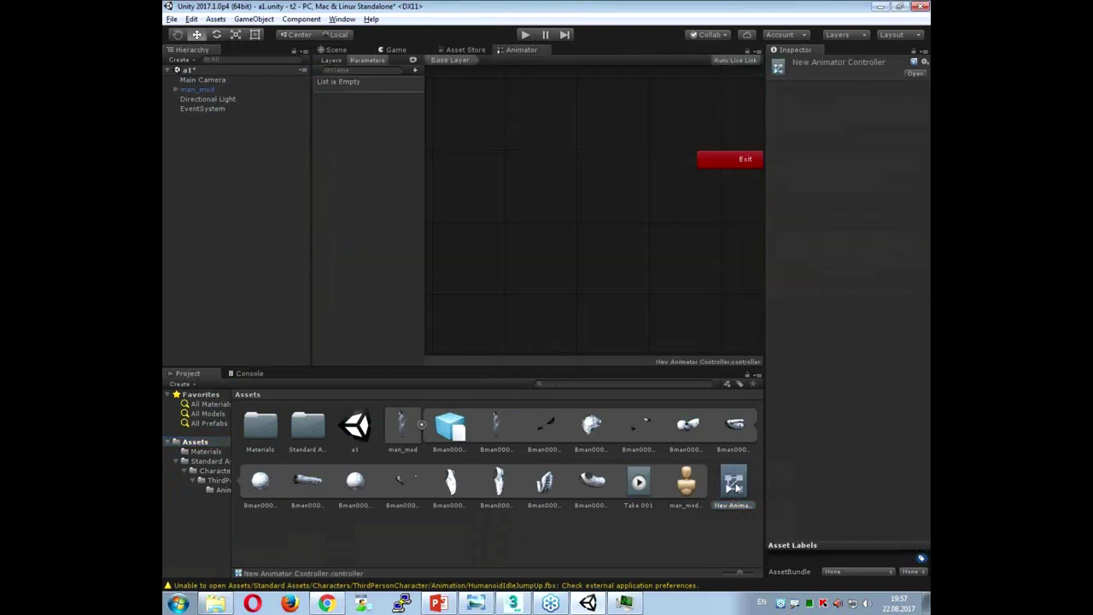
click(221, 492)
click(407, 437)
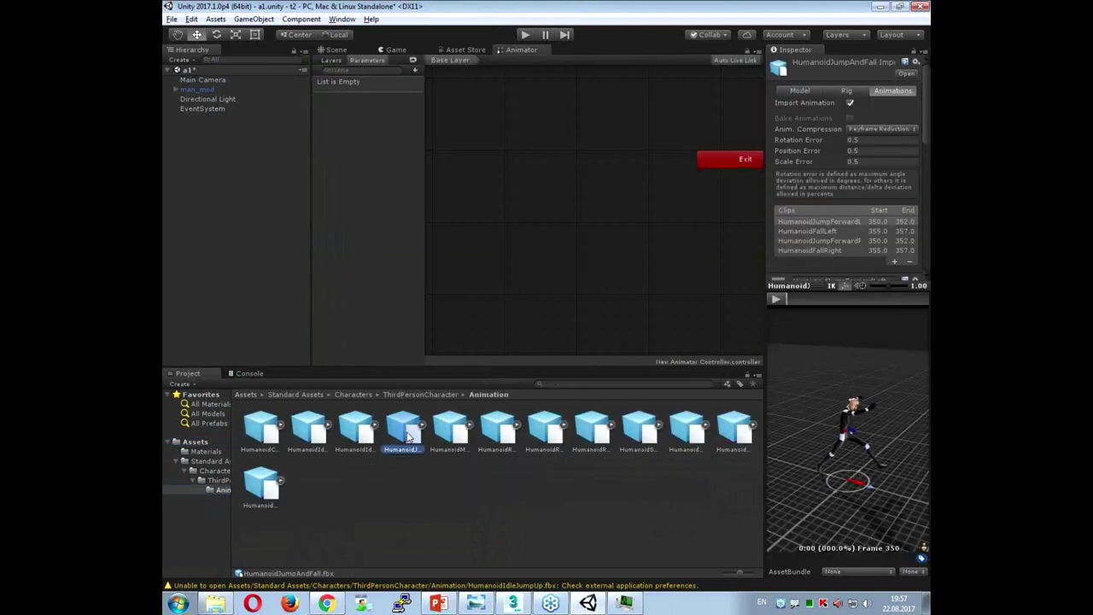
click(776, 300)
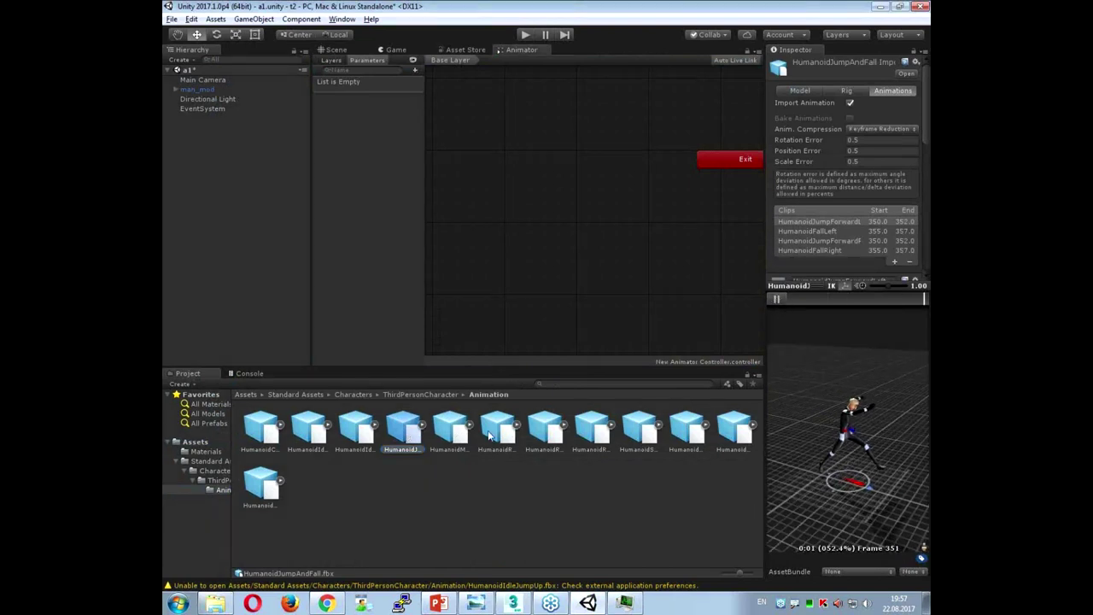
click(514, 428)
click(776, 299)
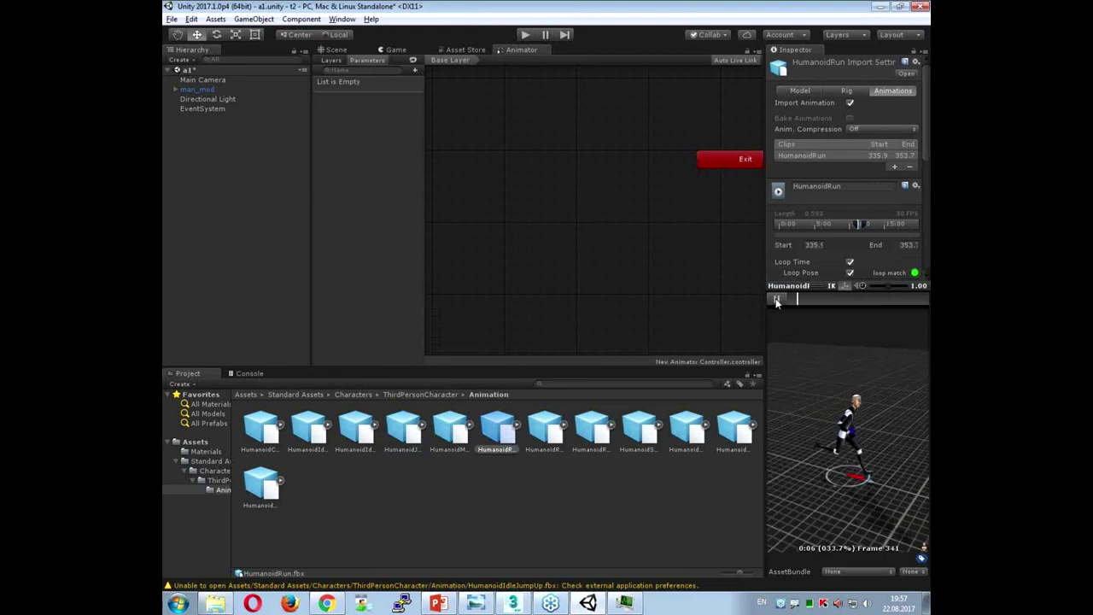
drag(494, 434, 561, 240)
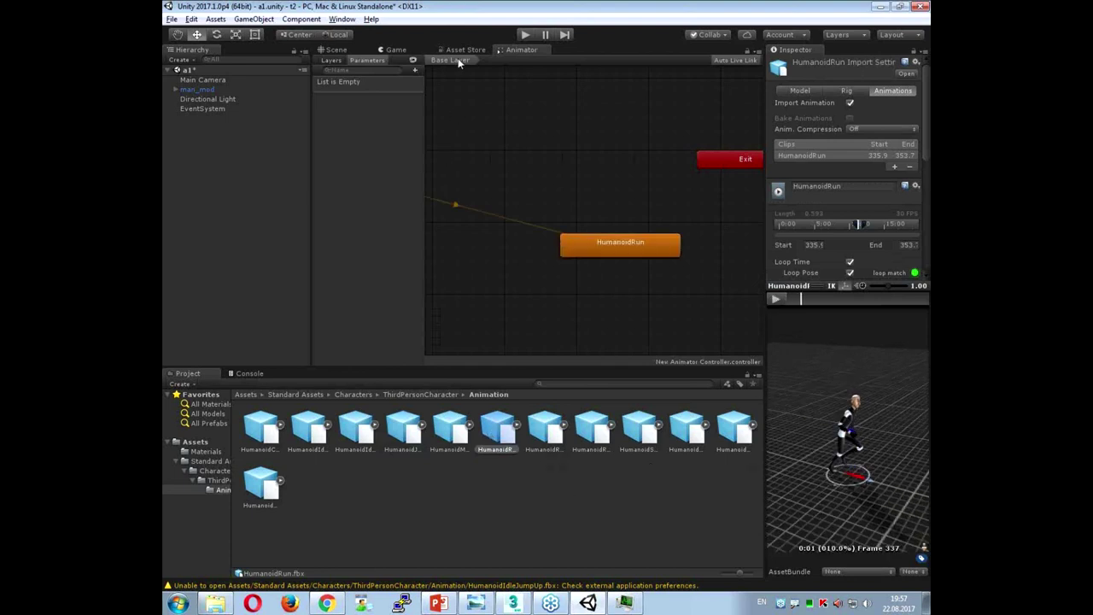
Step: Run the scene to watch the man perform the HumanoidRun animation, and stop play mode
click(343, 50)
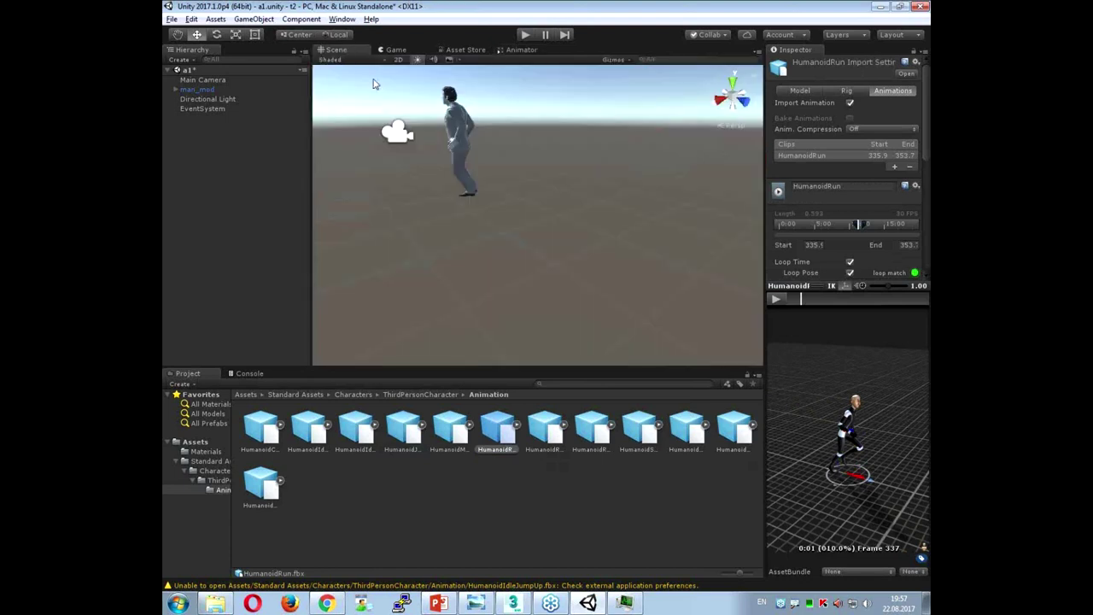
click(527, 35)
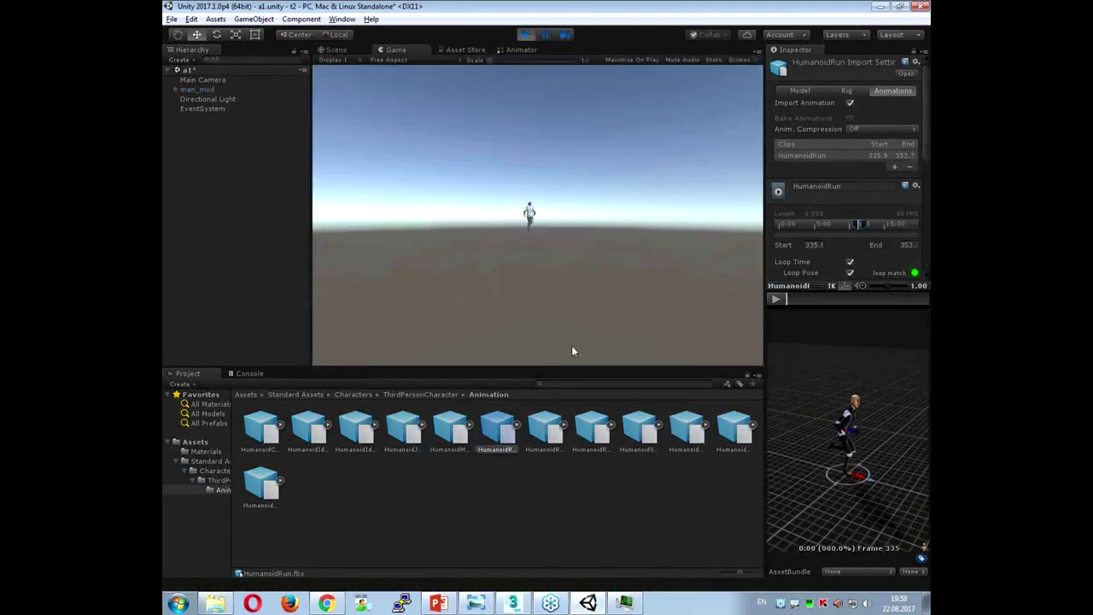
click(526, 35)
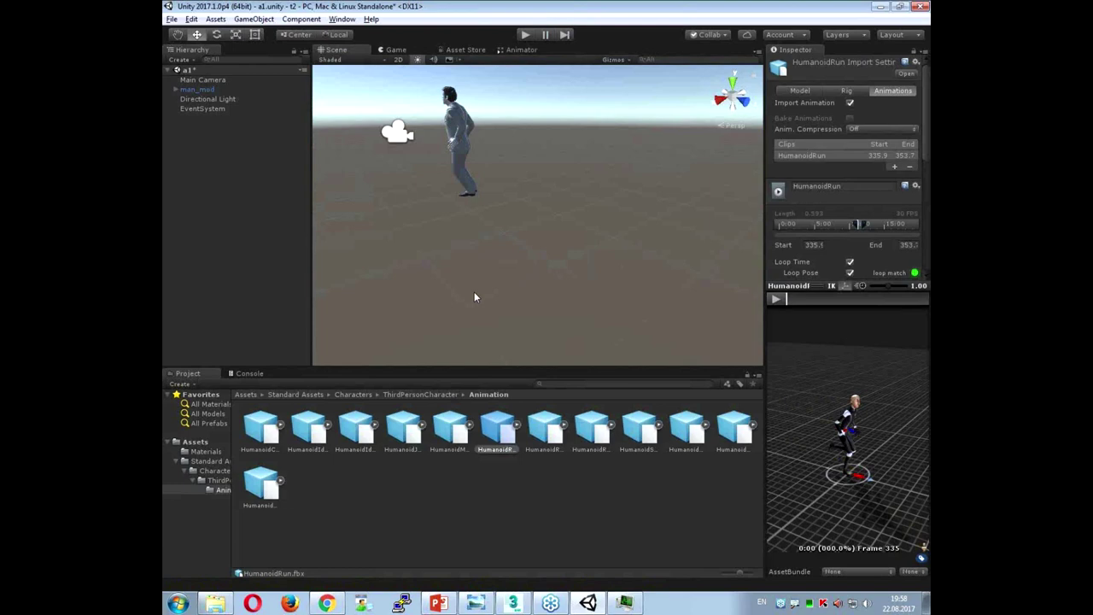
Step: Switch to the PowerPoint seminar presentation, review the character creation course slide and the conclusion slide, and return to the title slide
click(448, 609)
scroll(495, 362, down, 2)
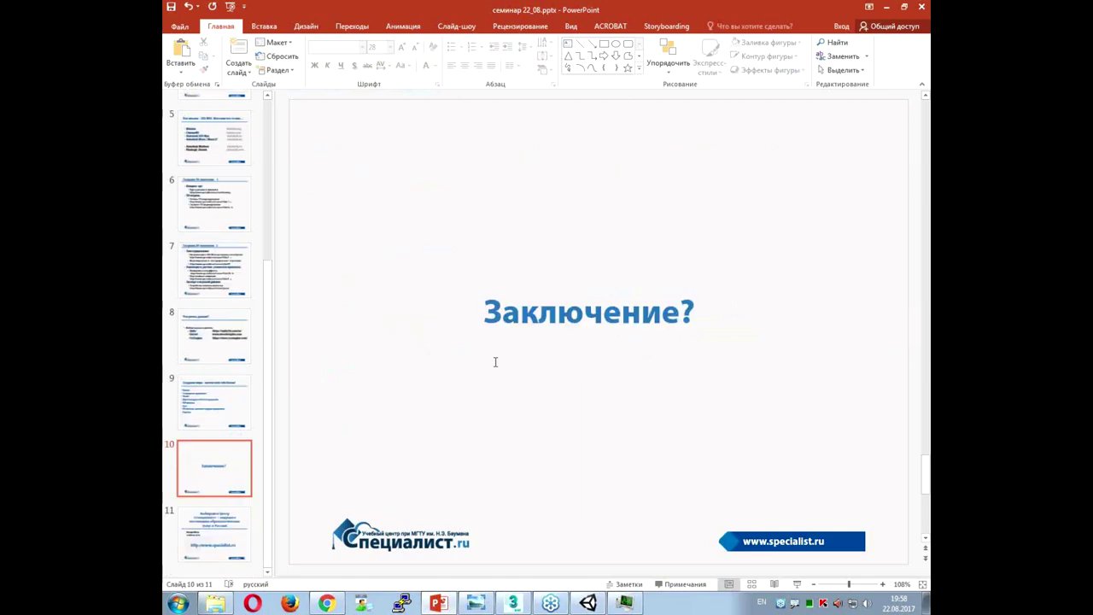
scroll(495, 362, up, 3)
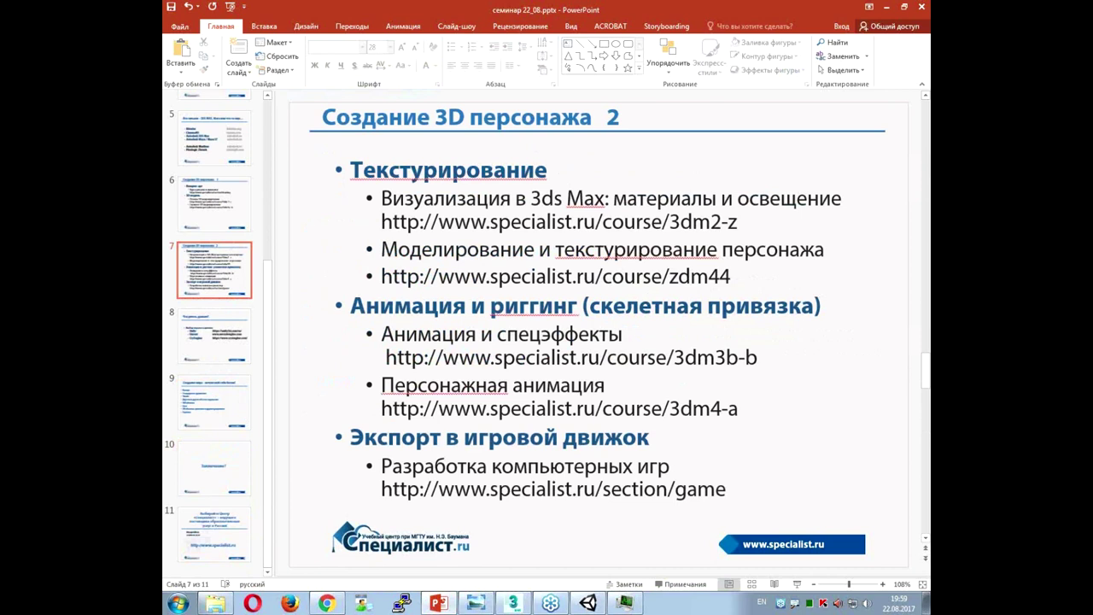
click(250, 442)
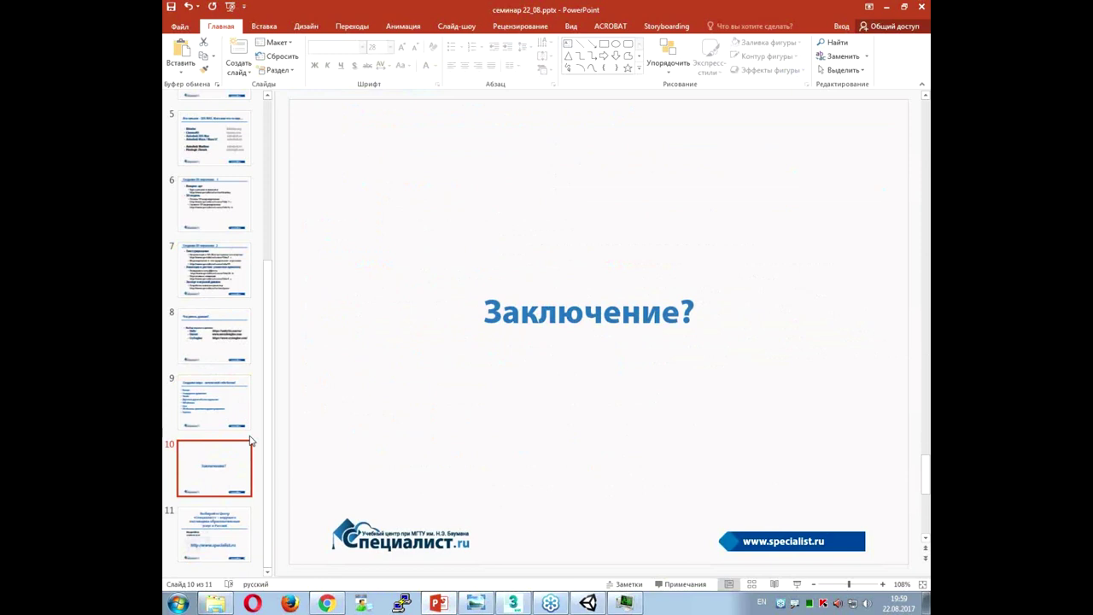
scroll(251, 441, up, 5)
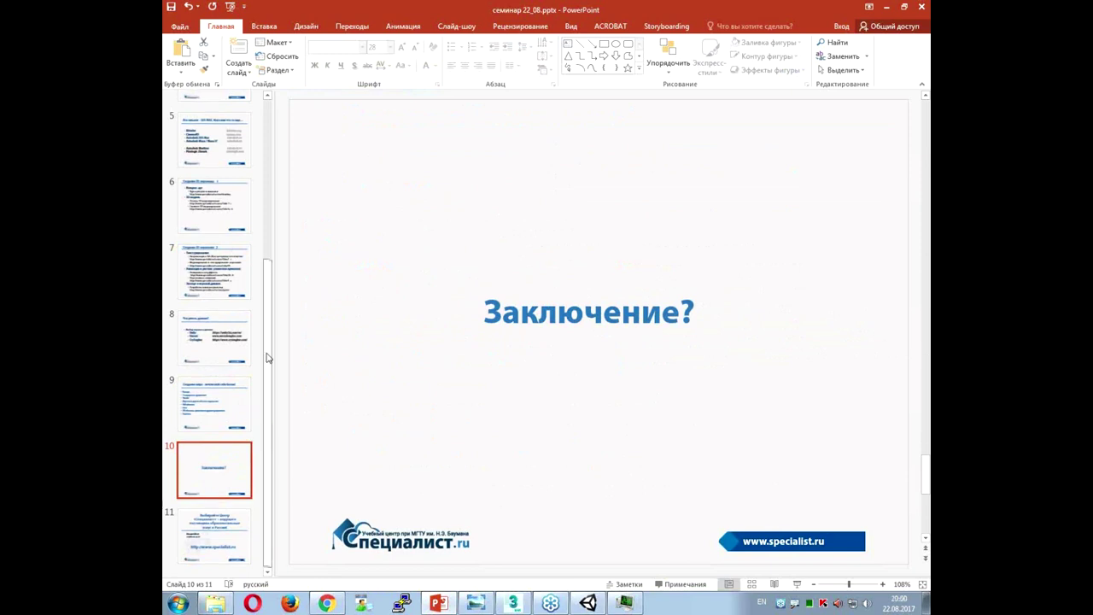
click(215, 136)
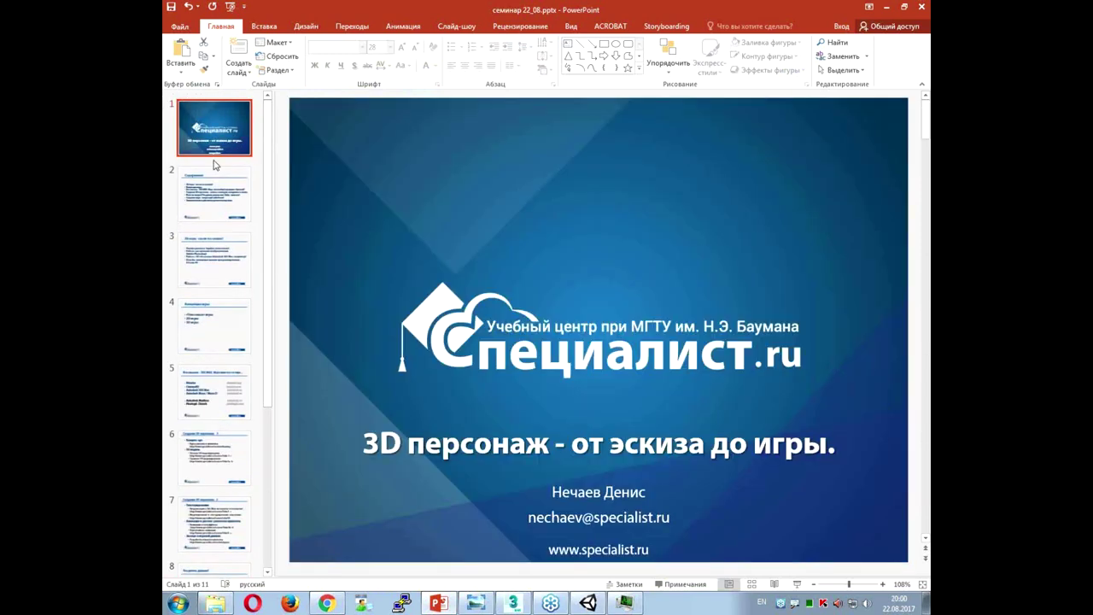